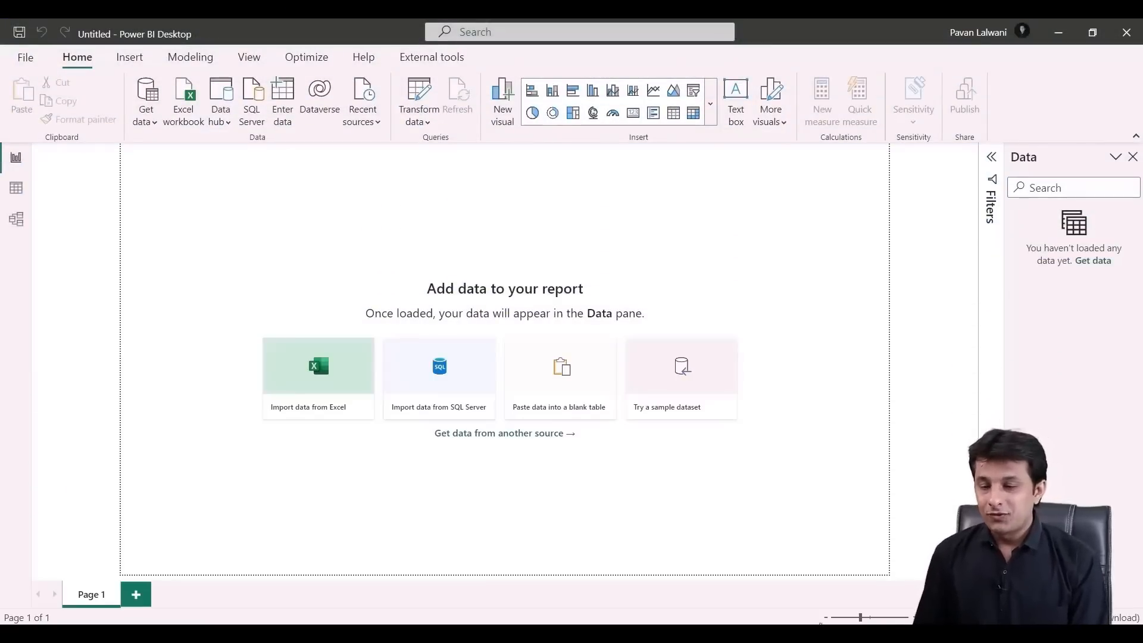
Switch to File Explorer and examine the count, file type and year-month names of the files in the Monthly Sales Data folder
click(581, 602)
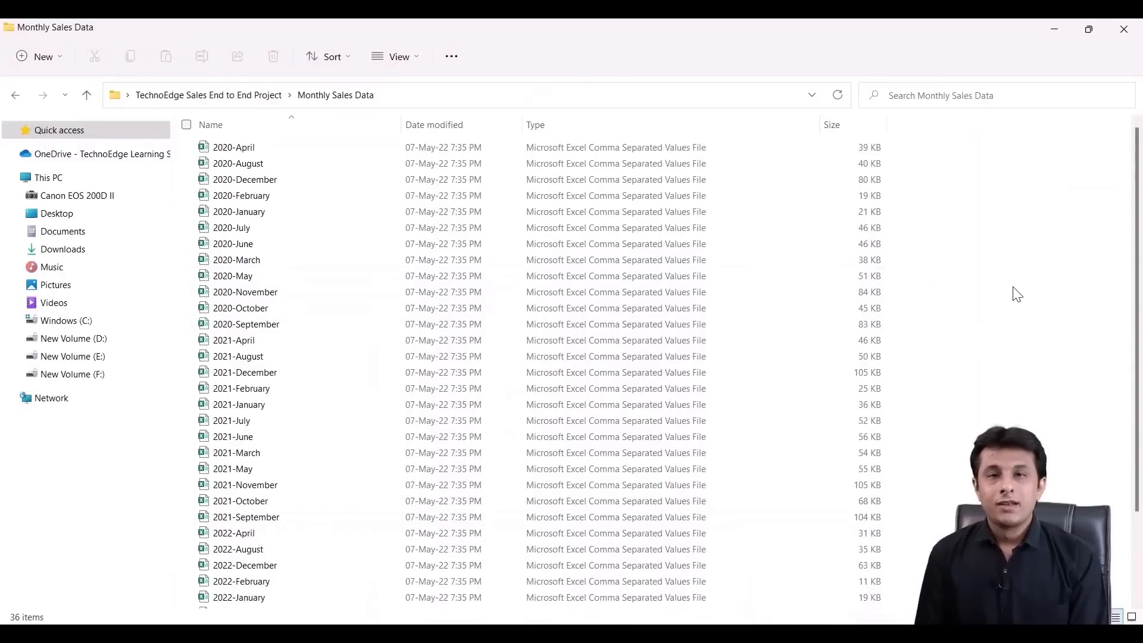
mouse_move(1, 603)
mouse_down()
mouse_move(52, 623)
mouse_move(188, 399)
mouse_up()
mouse_move(534, 122)
mouse_down()
mouse_move(704, 461)
mouse_move(722, 612)
mouse_up()
drag(736, 394, 819, 353)
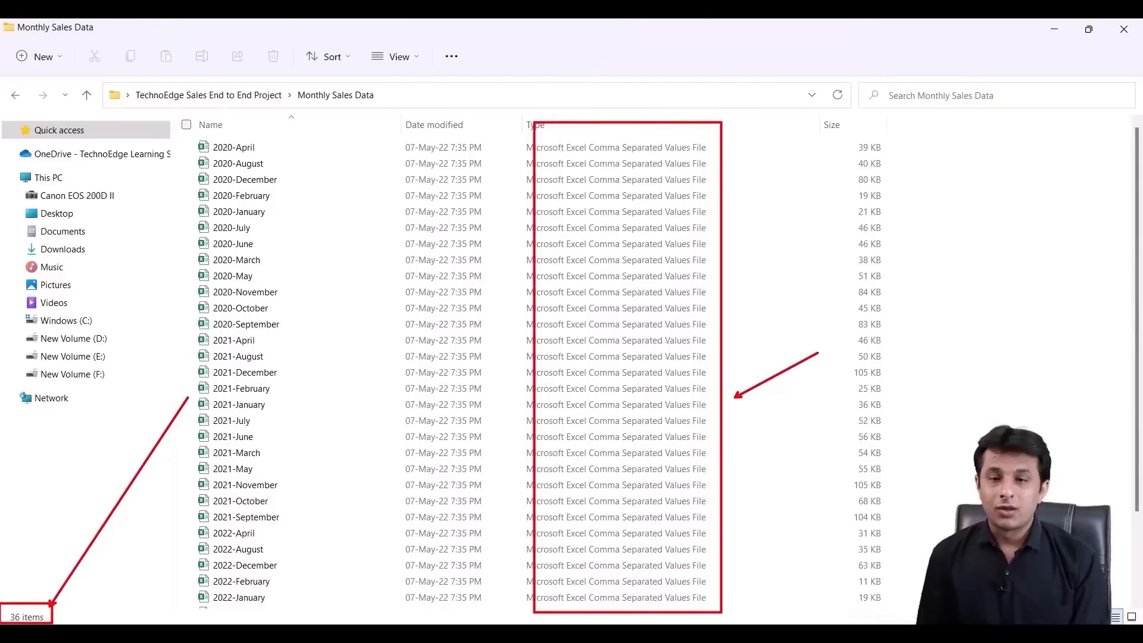
drag(186, 134, 268, 155)
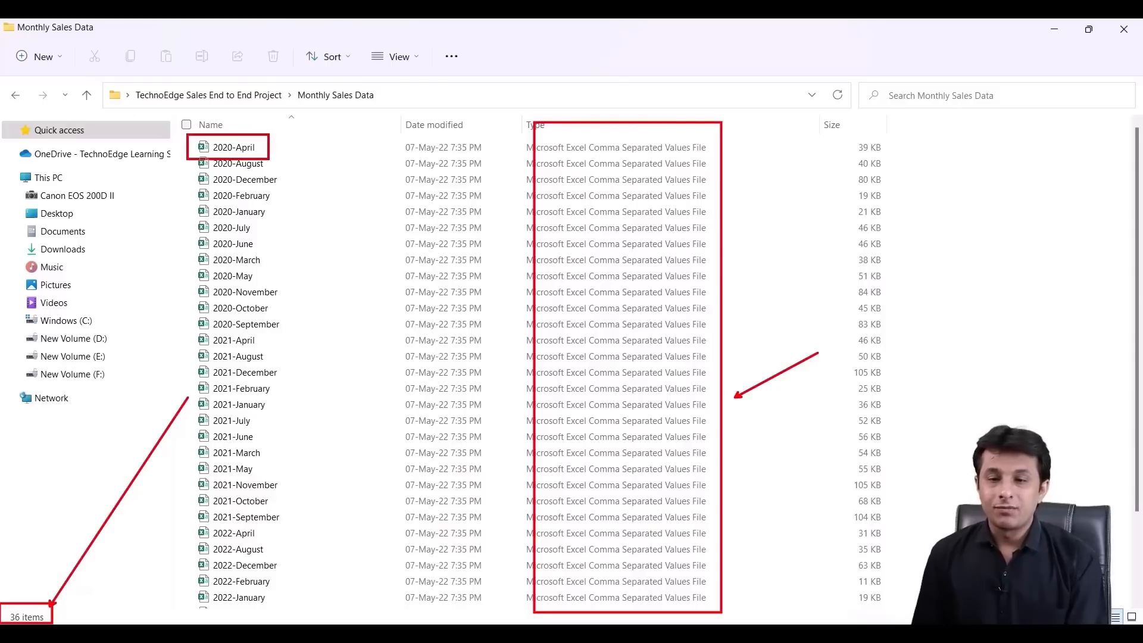
drag(318, 115, 264, 133)
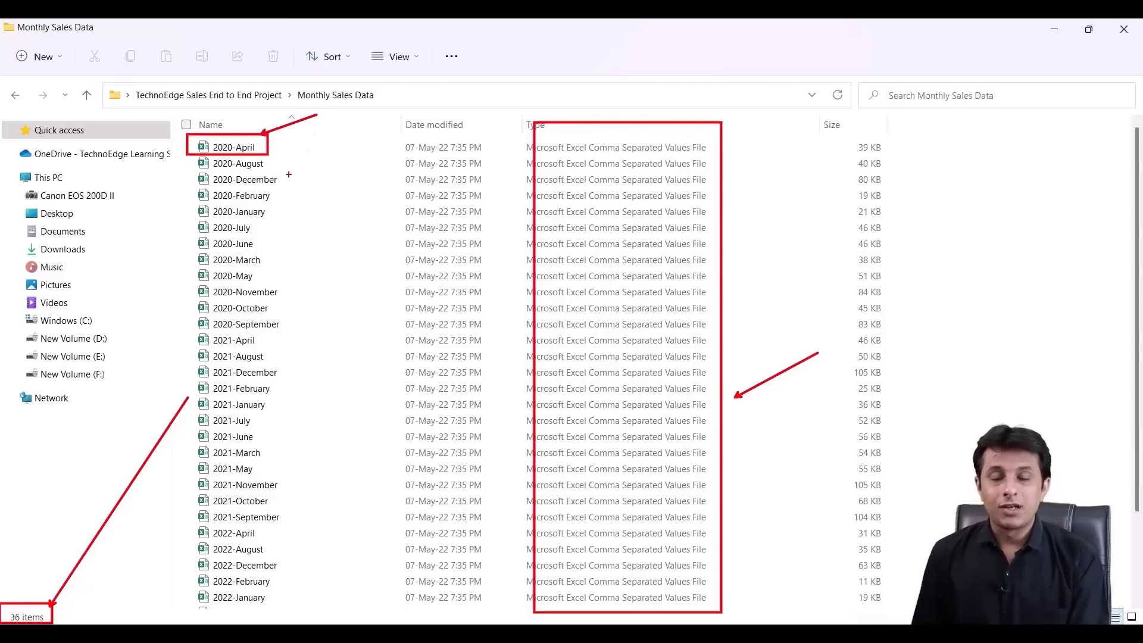
drag(191, 172, 296, 188)
drag(186, 204, 285, 217)
key(Escape)
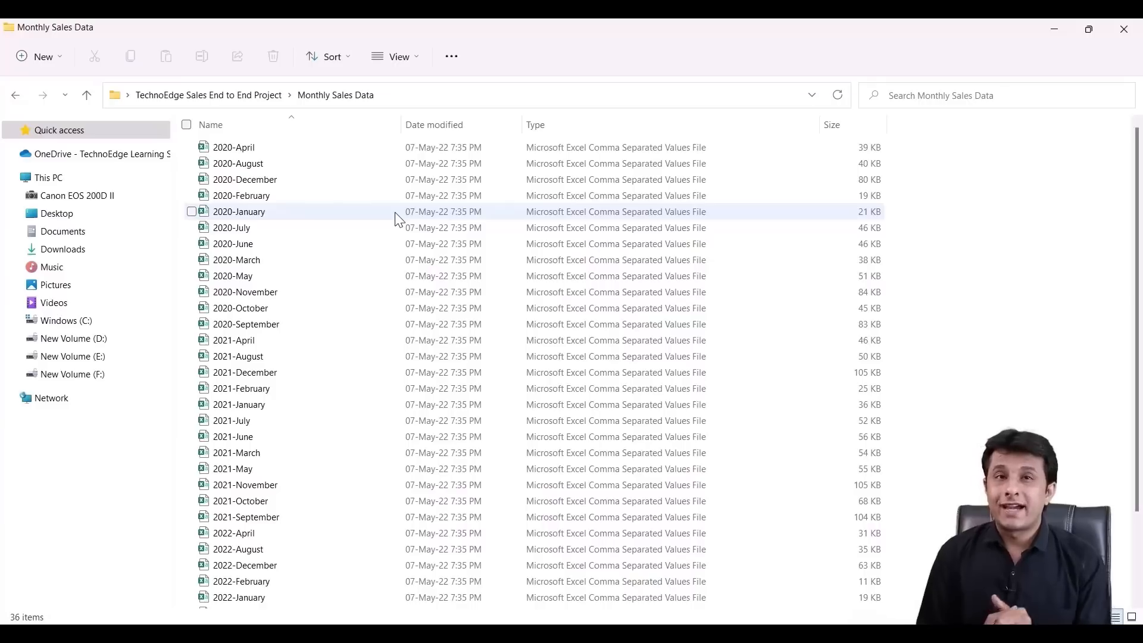
Open the 2020-April file in Excel, auto-fit all its column widths and enlarge the view
click(288, 147)
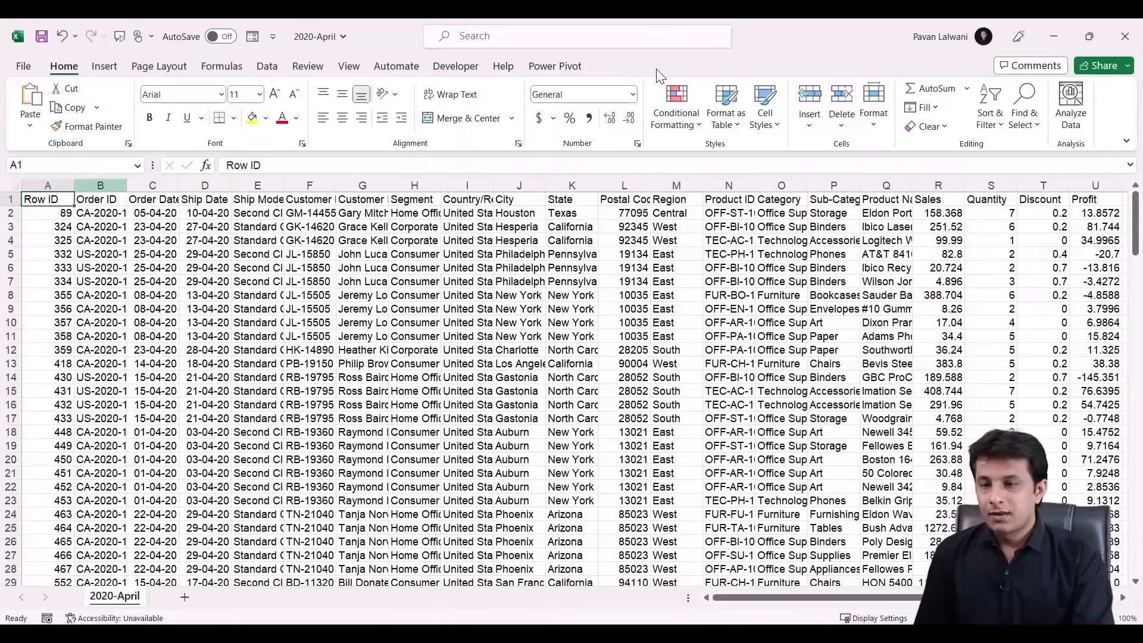
click(14, 185)
drag(75, 191, 75, 190)
double_click(74, 191)
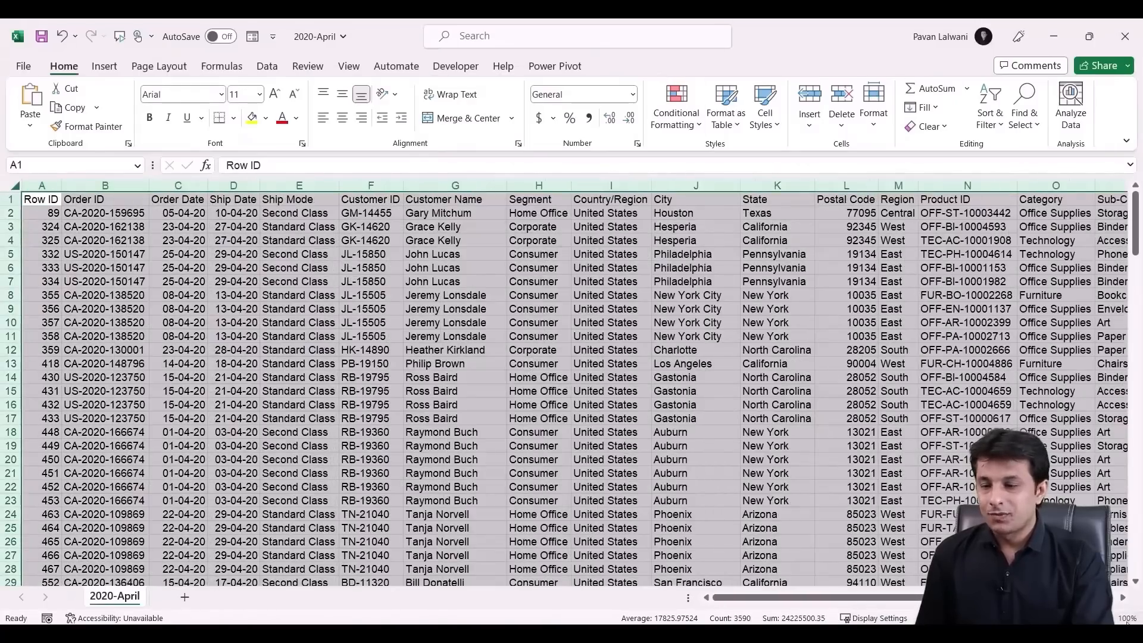
scroll(74, 191, up, 2)
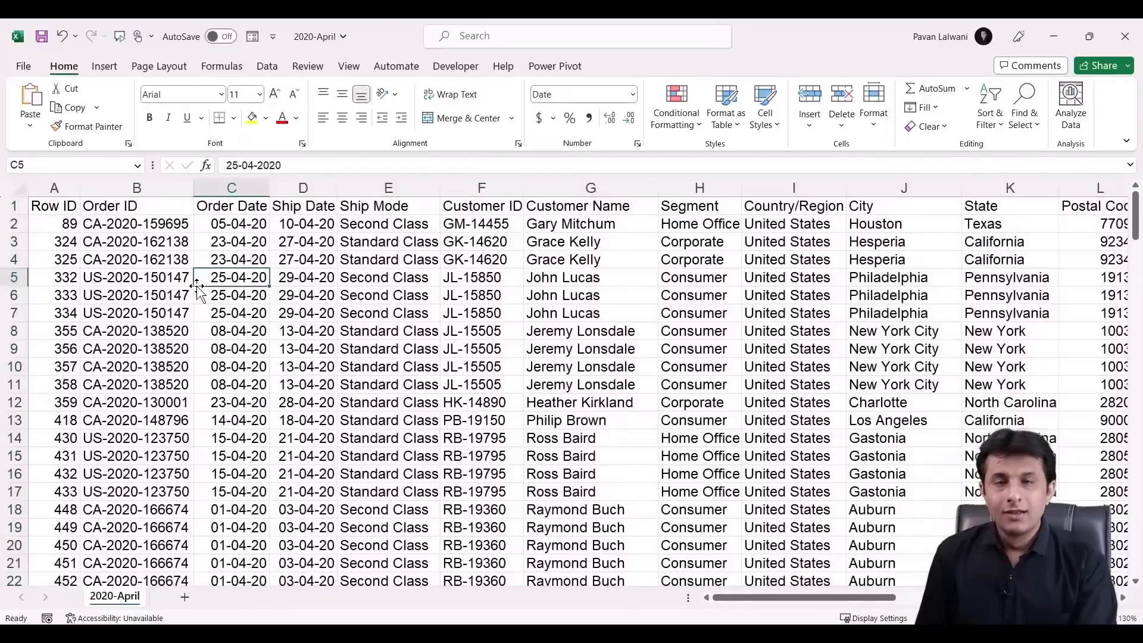
Examine the date, text, geography, product and numeric columns of 2020-April, from Order Date through Profit
click(200, 280)
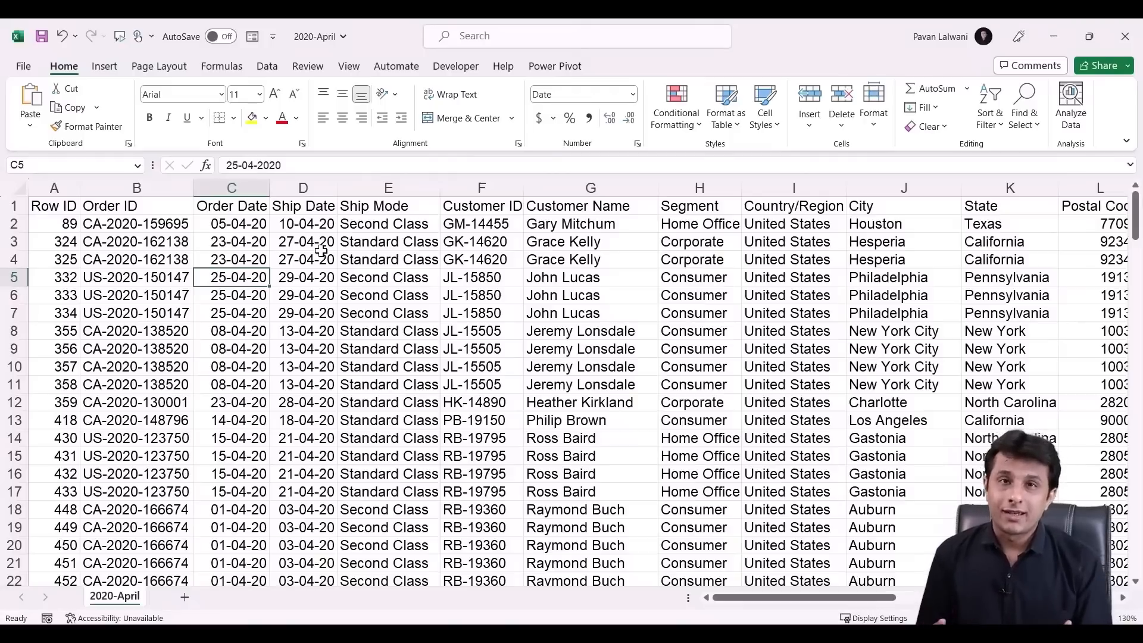
click(322, 257)
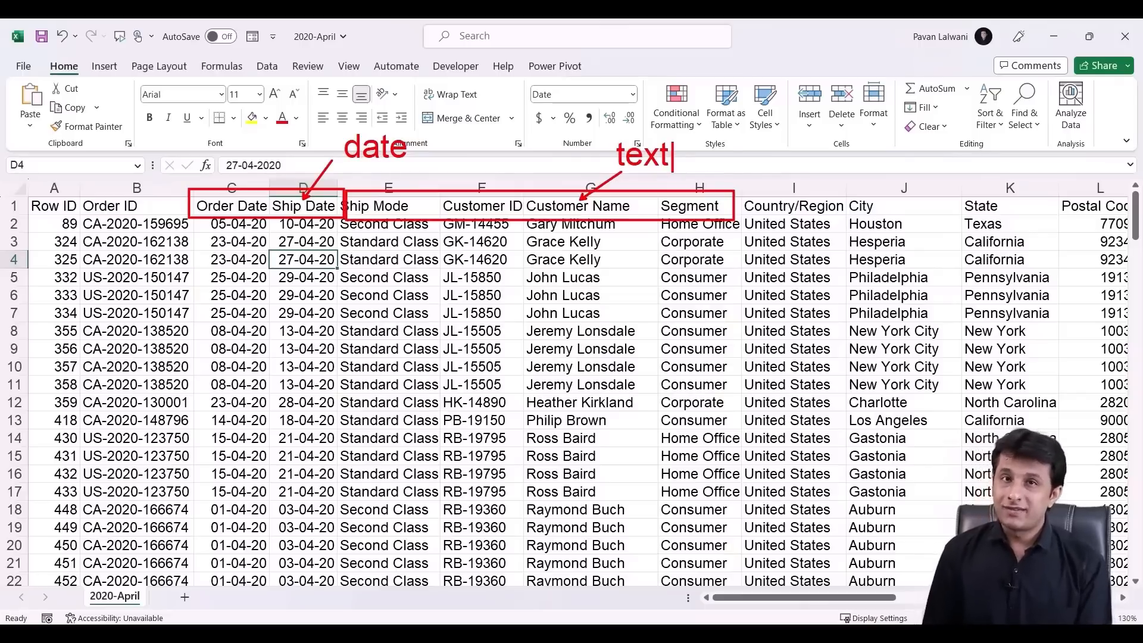
scroll(384, 309, right, 5)
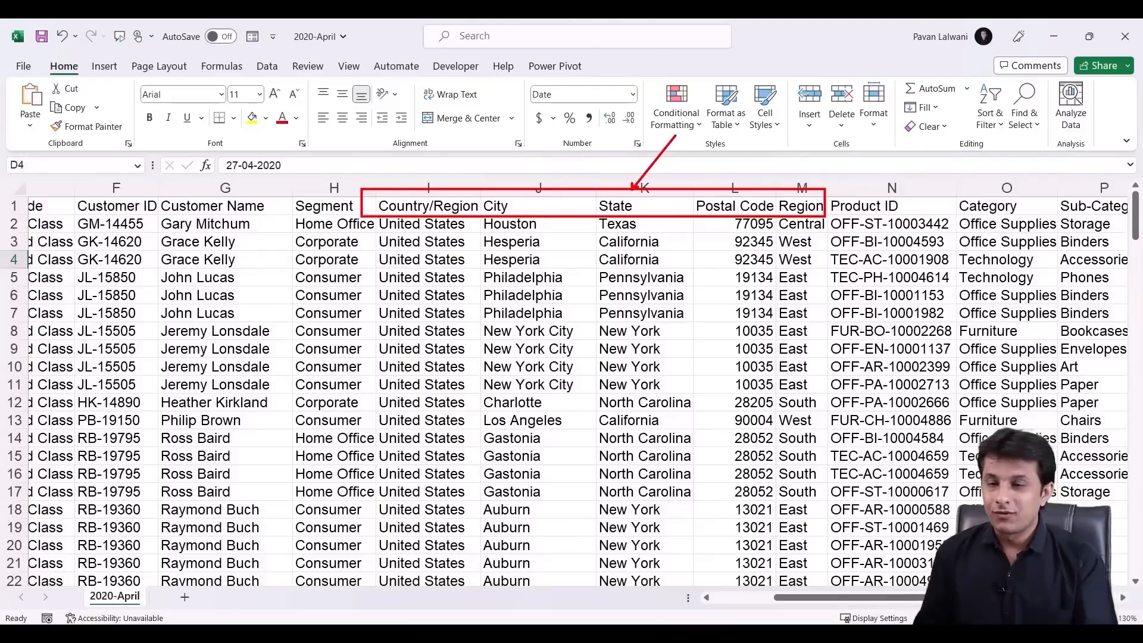
text(geo)
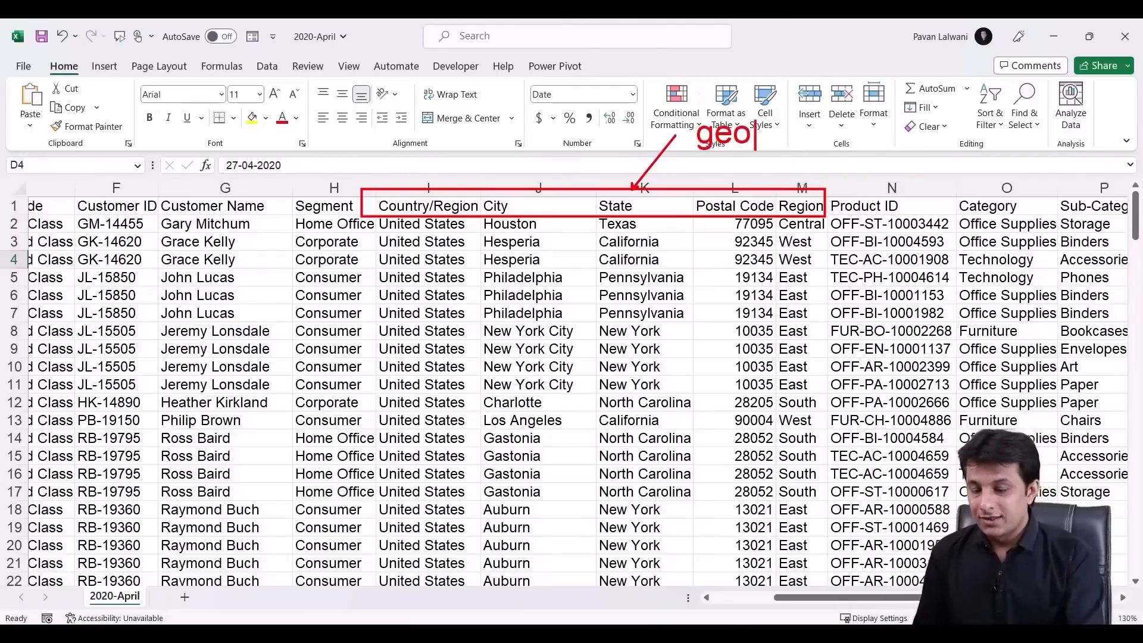
key(Escape)
drag(854, 599, 958, 598)
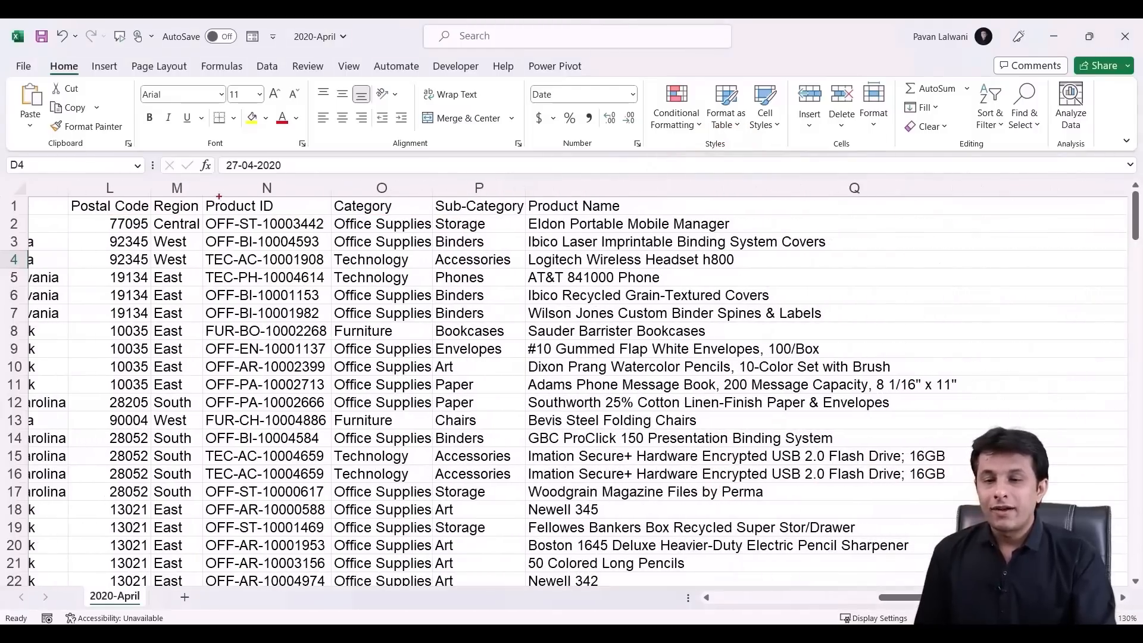
drag(201, 192, 680, 219)
drag(551, 187, 622, 154)
text(text)
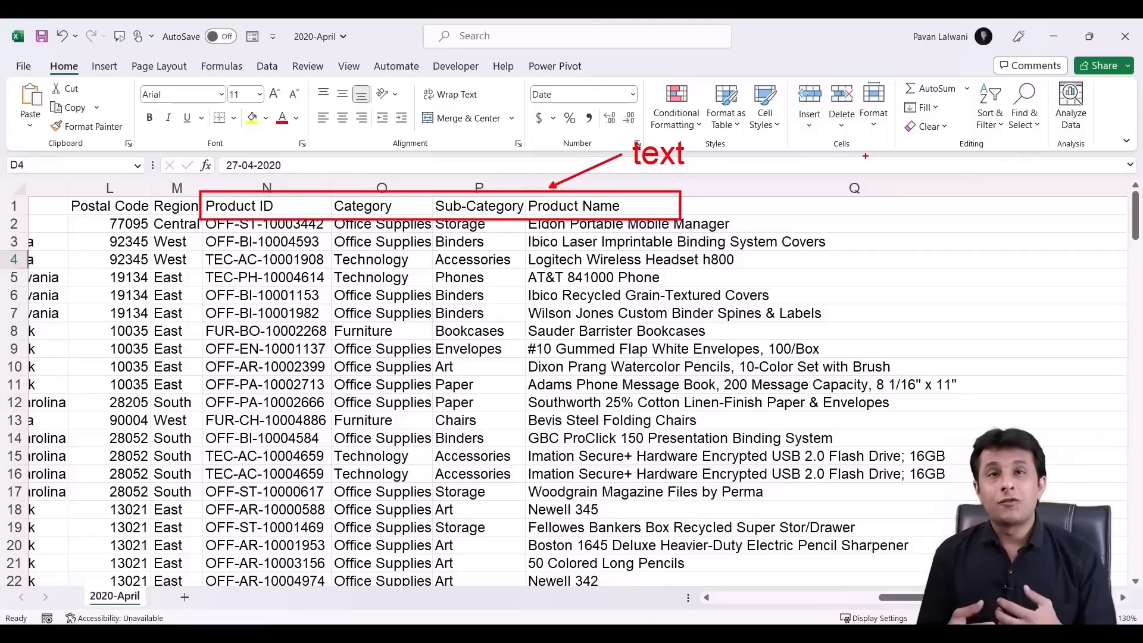
scroll(866, 197, right, 5)
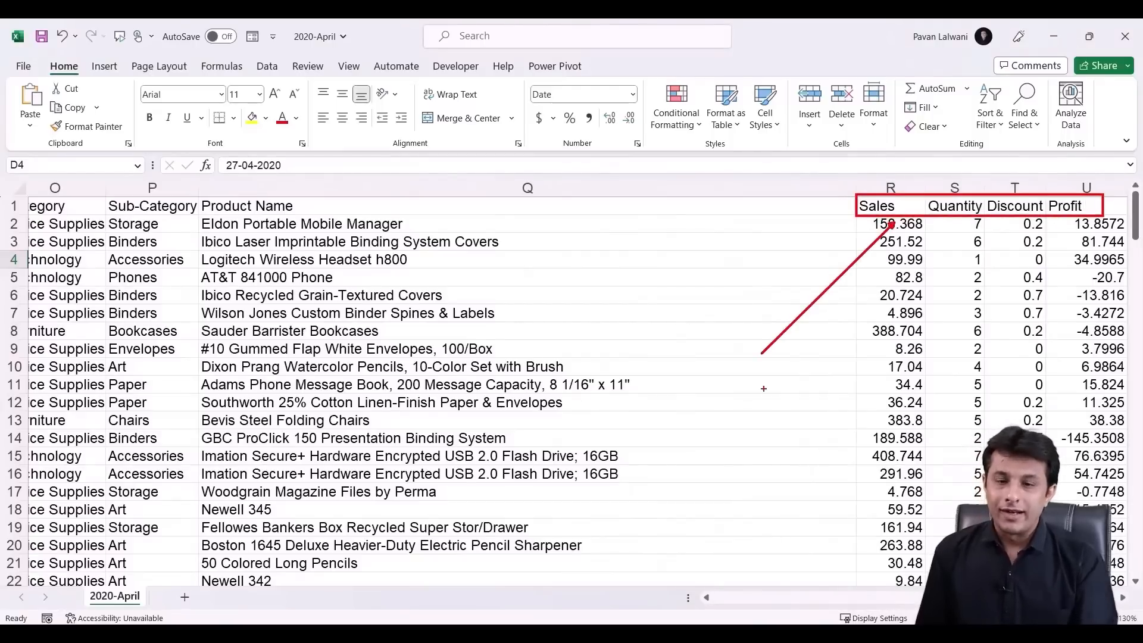
scroll(572, 387, left, 5)
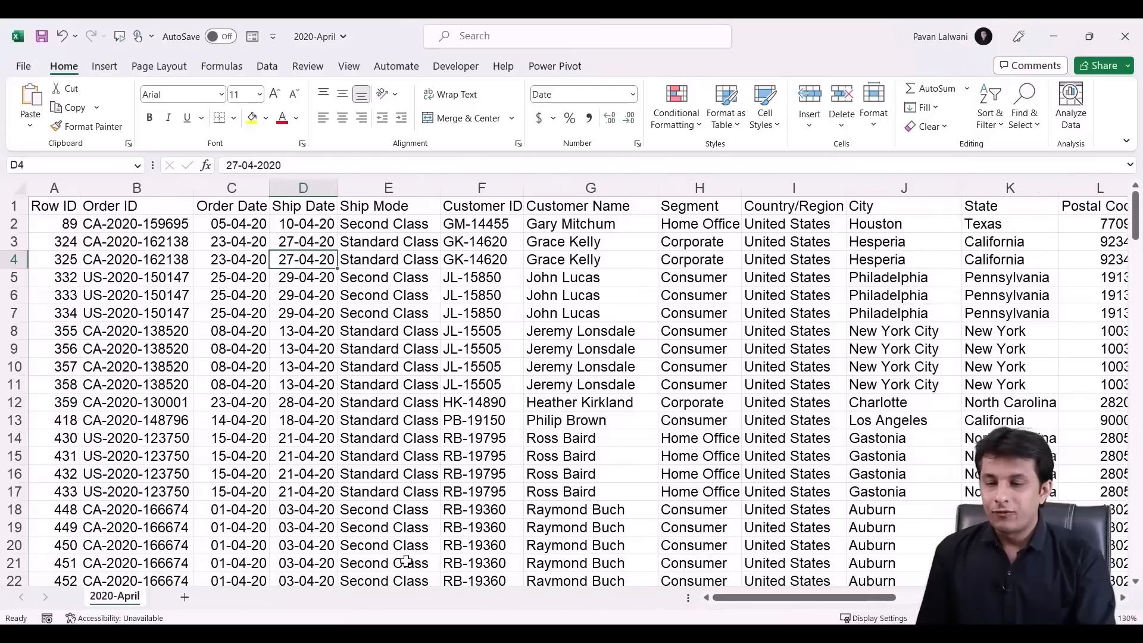
Review the header row and the Order Date column, and close 2020-April without saving the changes
click(15, 206)
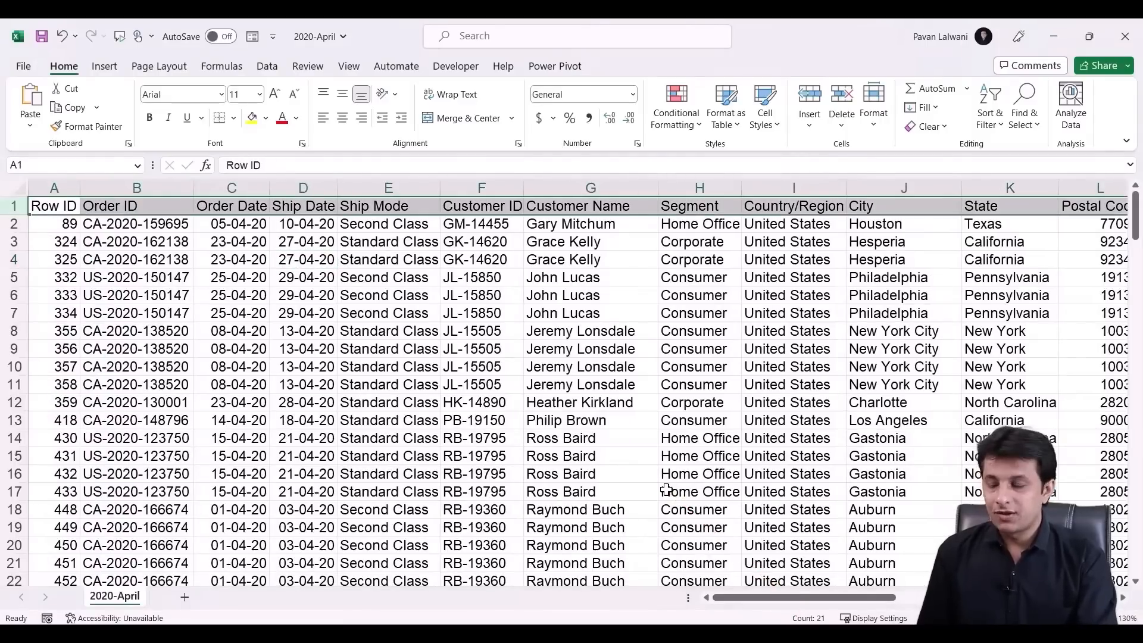
click(241, 188)
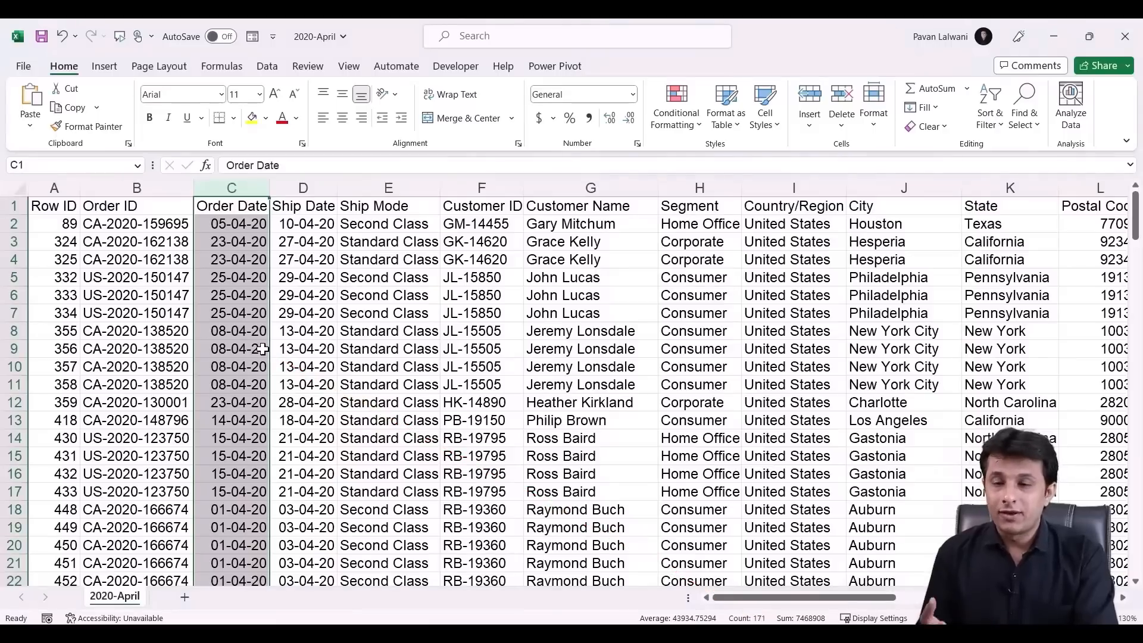
click(342, 239)
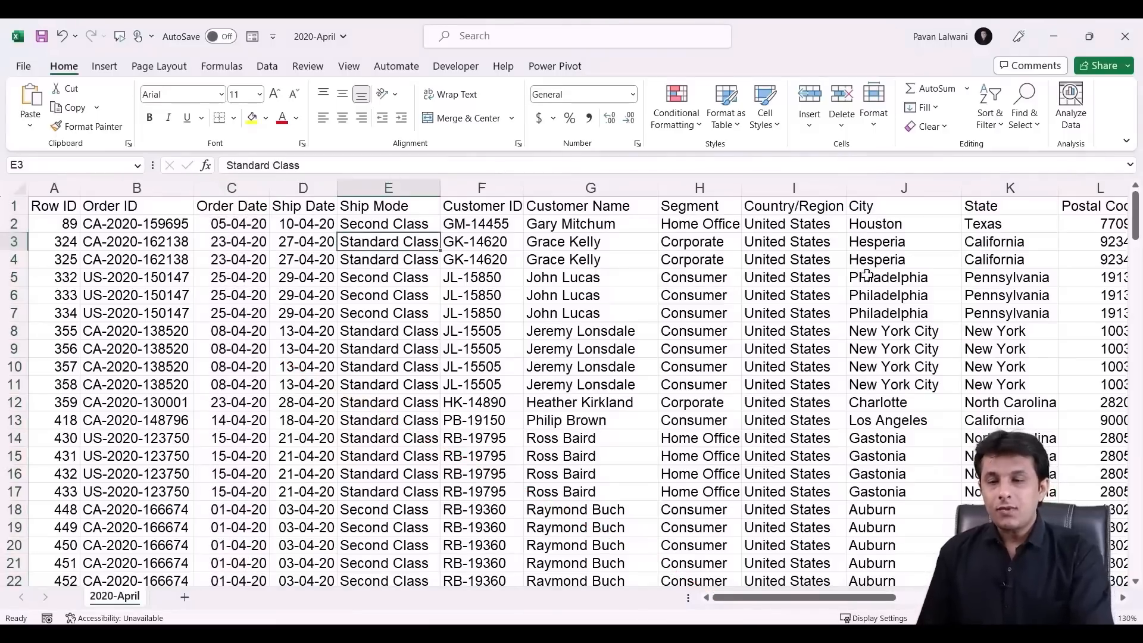
click(1125, 37)
click(575, 350)
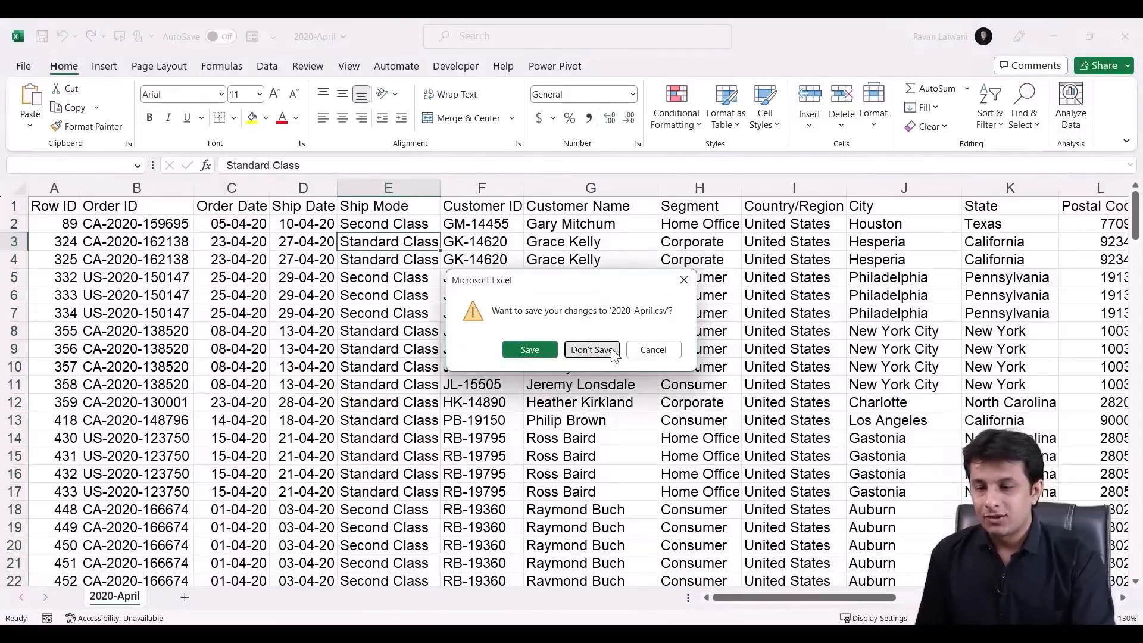
Open the 2021-April file in Excel, maximize its window and auto-fit all its column widths to compare the layout
click(260, 344)
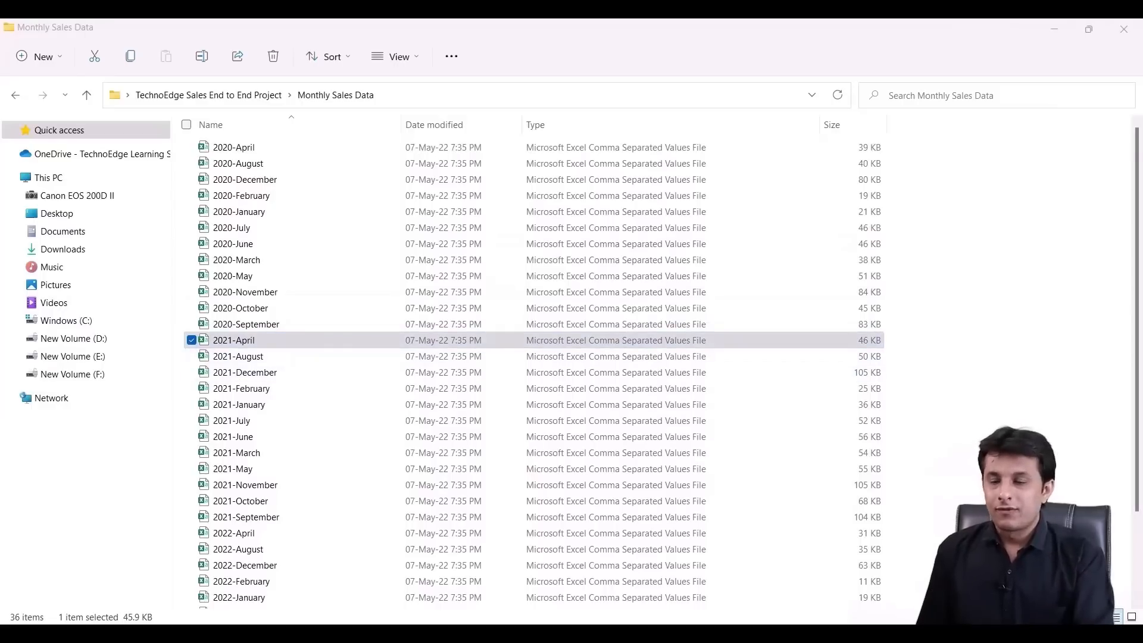
drag(1, 179, 512, 87)
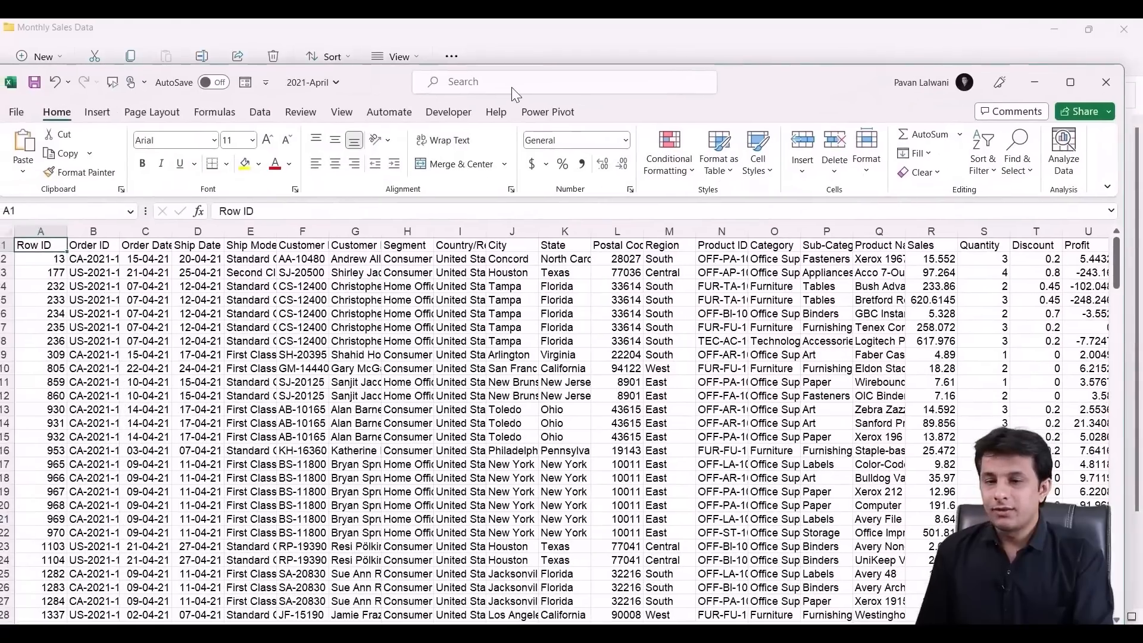
double_click(751, 96)
click(14, 186)
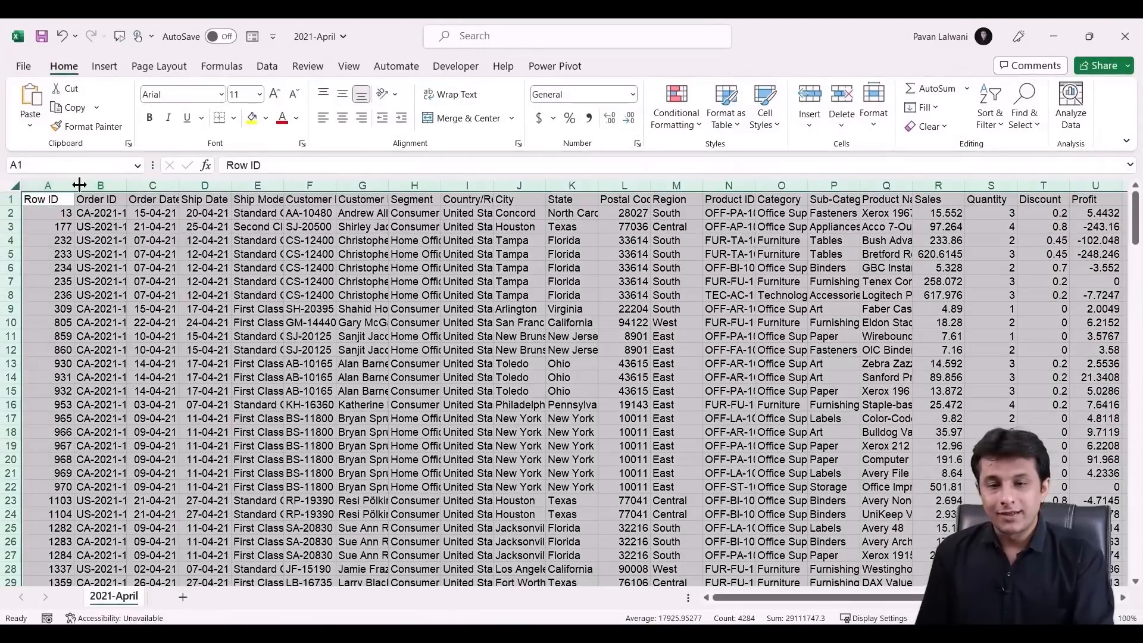
double_click(75, 185)
click(317, 336)
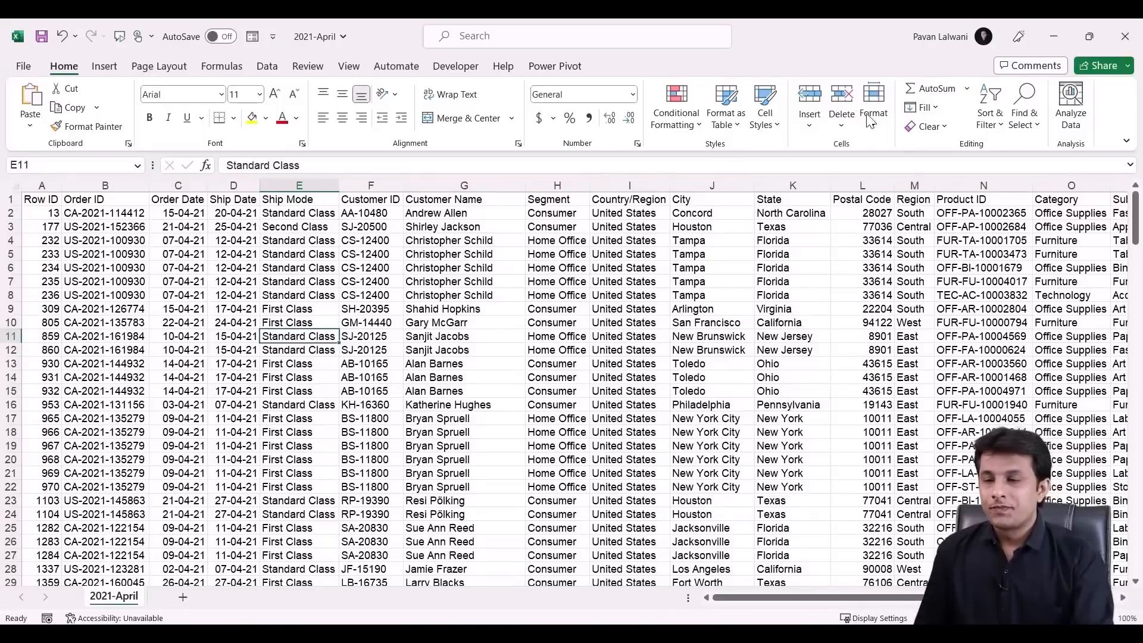
Close the 2021-April workbook without saving the changes and return to the Monthly Sales Data folder
click(1125, 36)
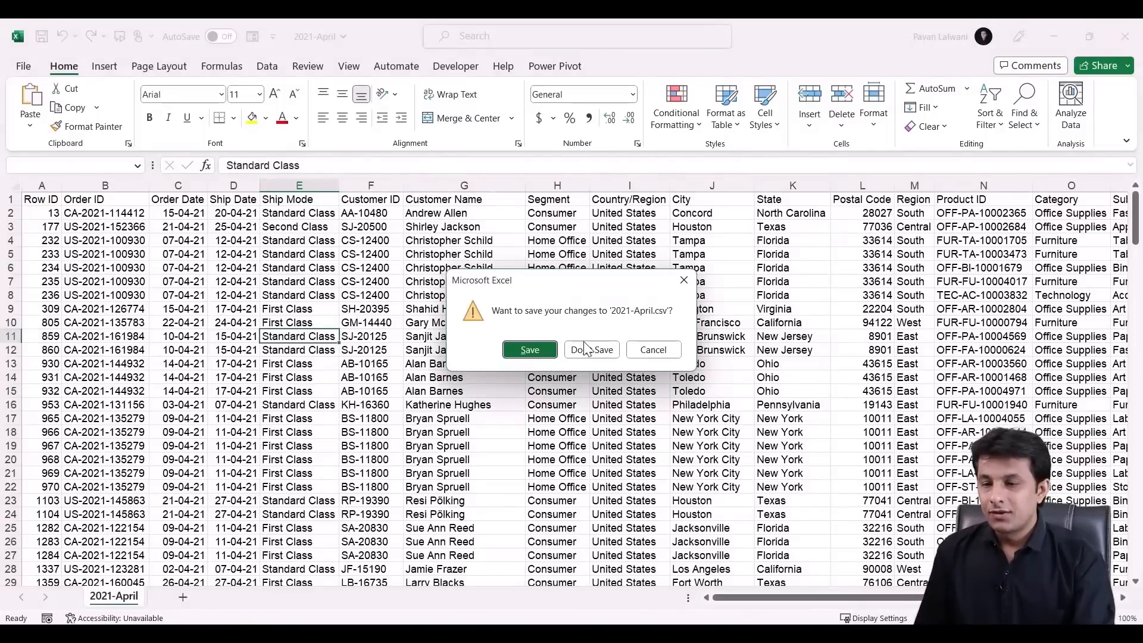
click(589, 350)
click(938, 308)
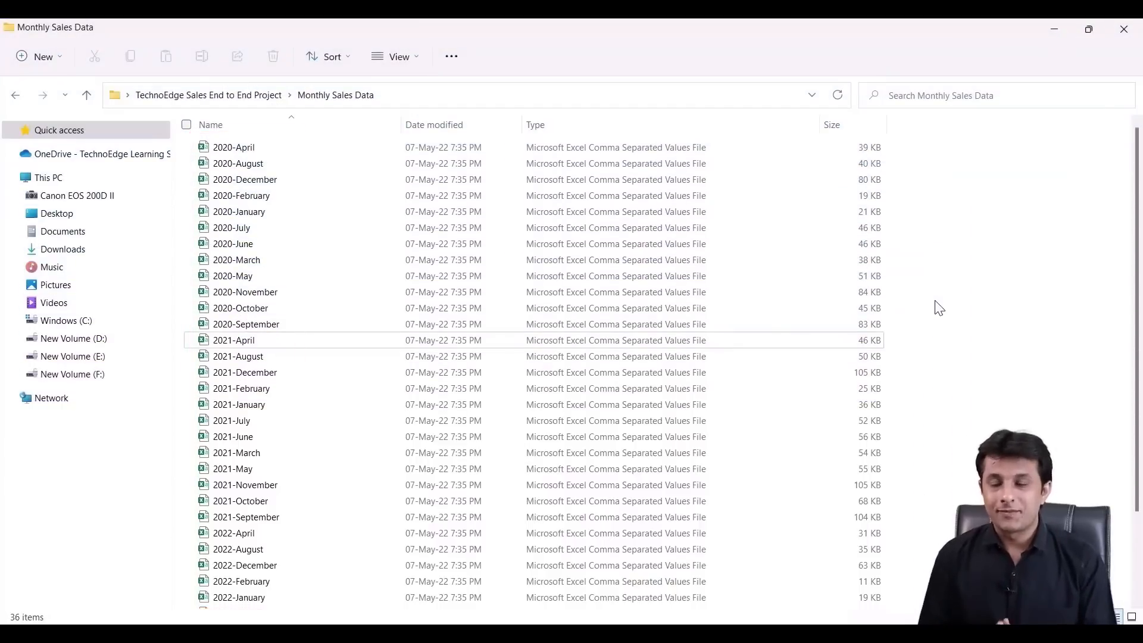
Switch to Power BI Desktop and close the Data pane
click(573, 97)
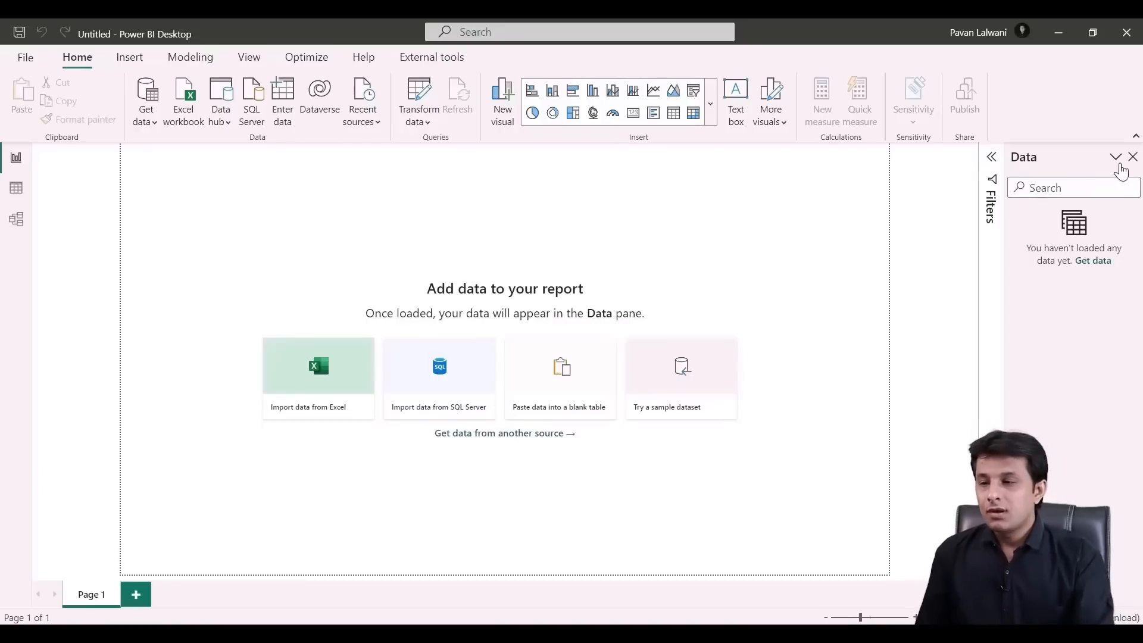
click(1133, 157)
drag(1083, 144, 1117, 584)
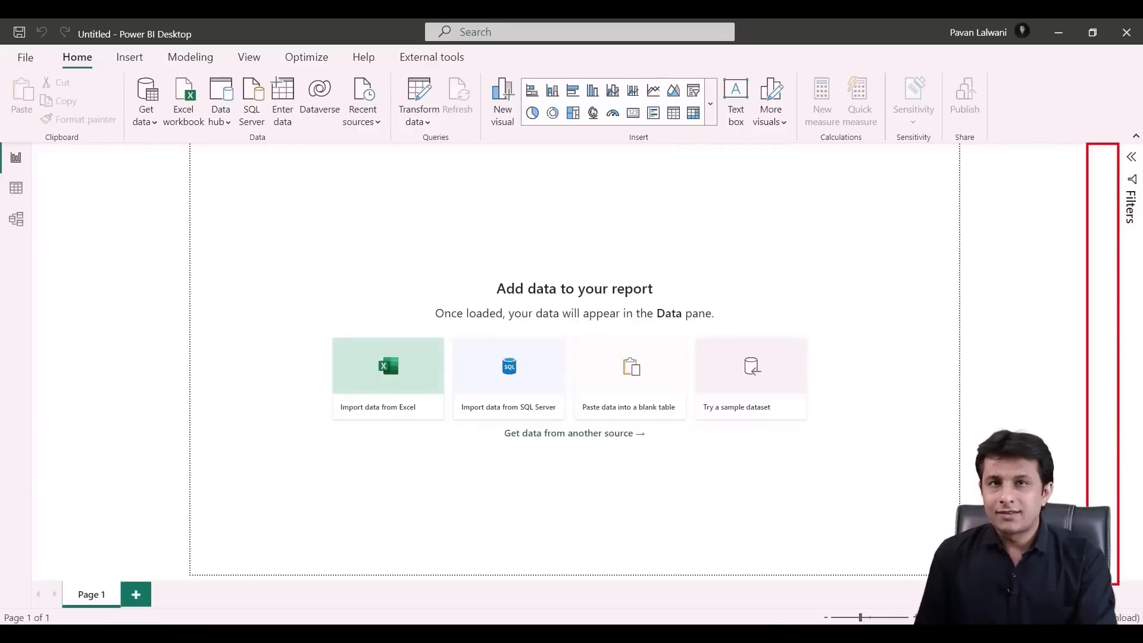
key(Escape)
Examine the full gallery of visuals available for insertion into the report
key(ctrl+2)
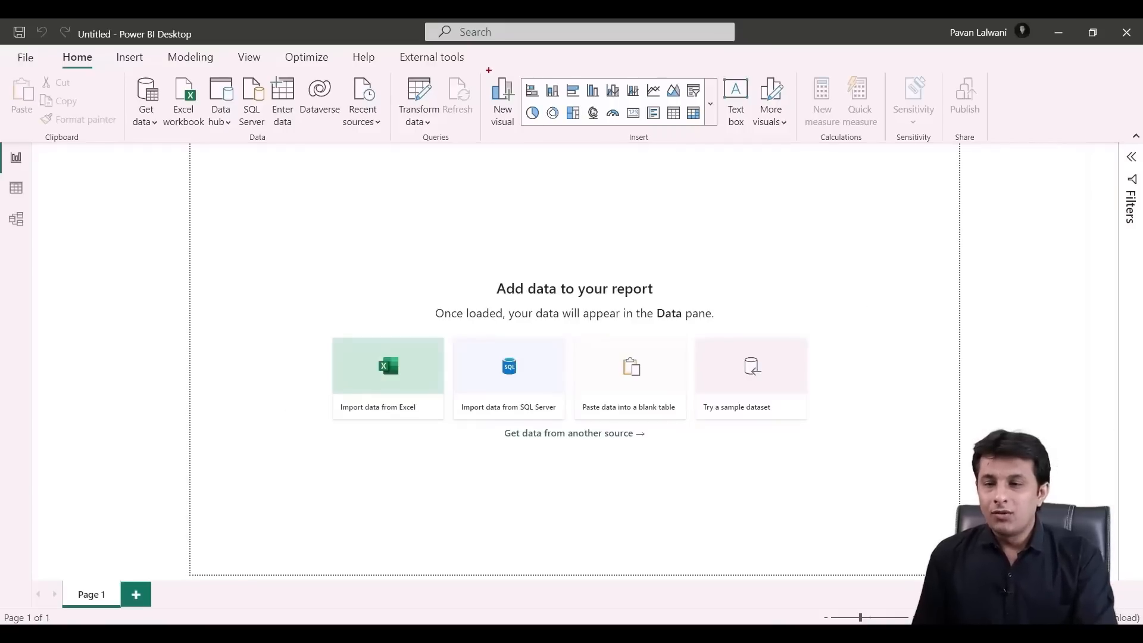
mouse_move(483, 67)
mouse_down()
mouse_move(690, 145)
mouse_move(721, 145)
mouse_move(675, 142)
mouse_move(770, 352)
mouse_up()
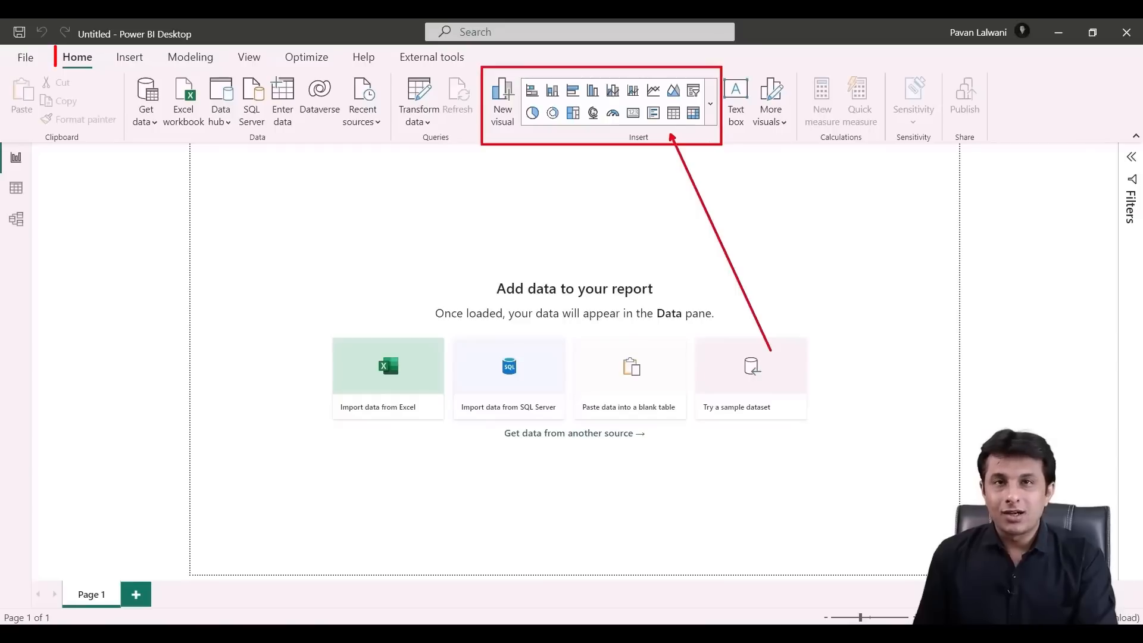
key(Escape)
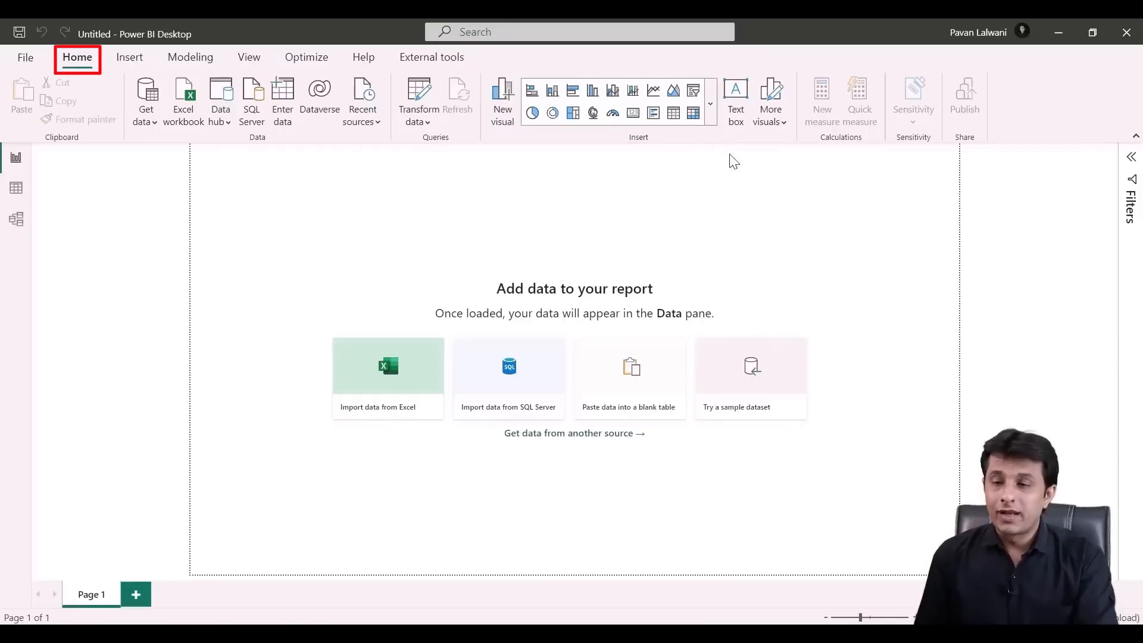
click(710, 102)
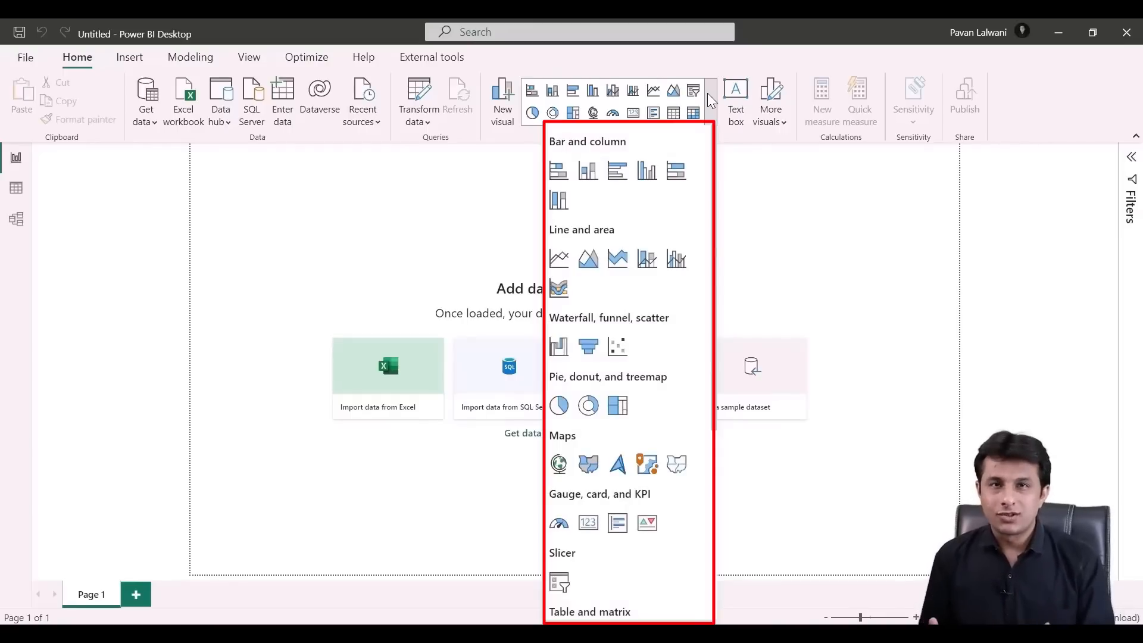
click(708, 96)
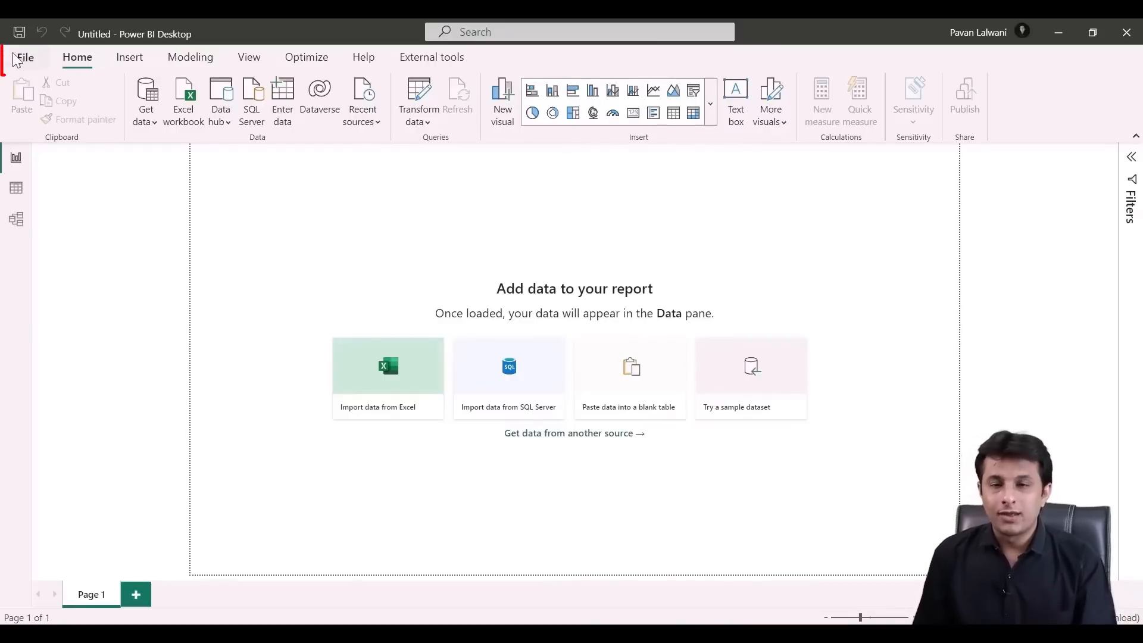
Open the Options dialog and display the global Preview features settings
click(33, 61)
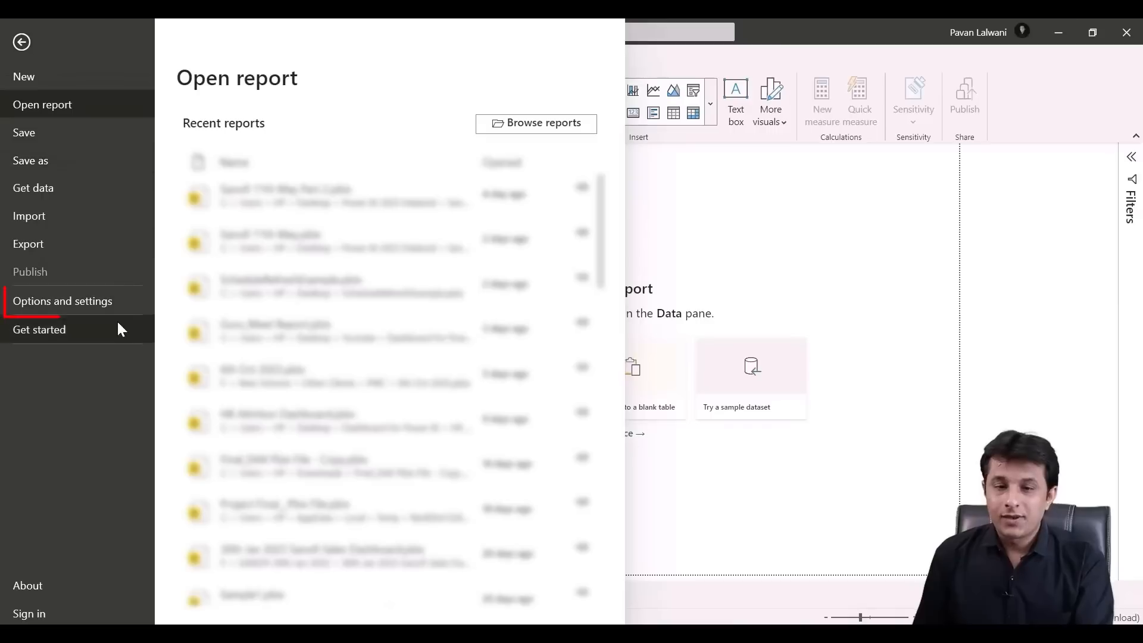
click(111, 306)
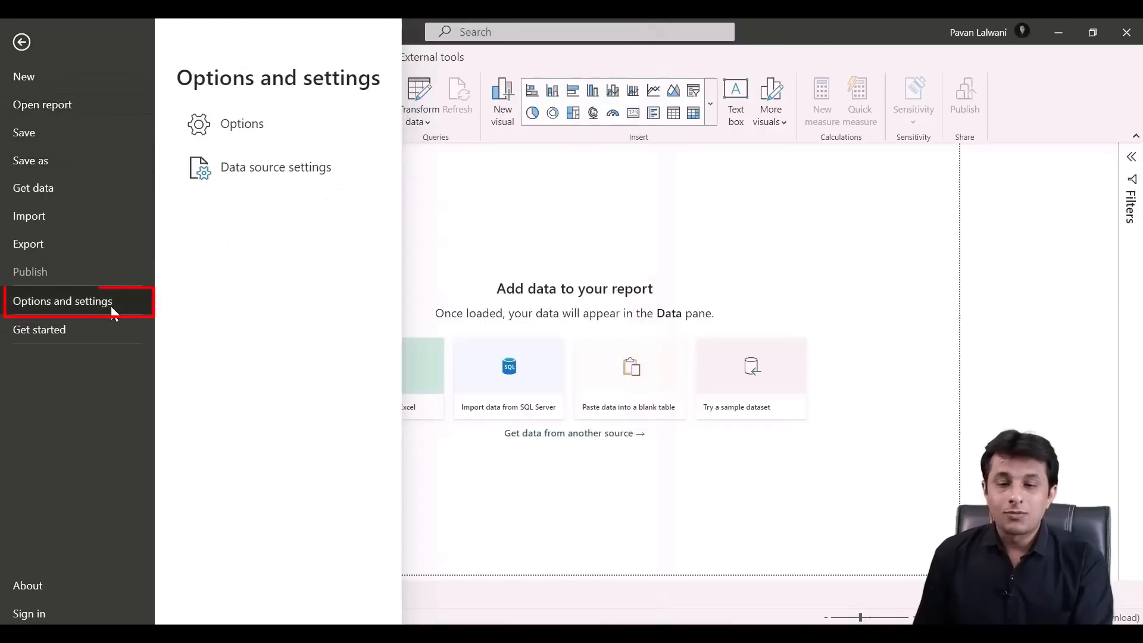
click(295, 117)
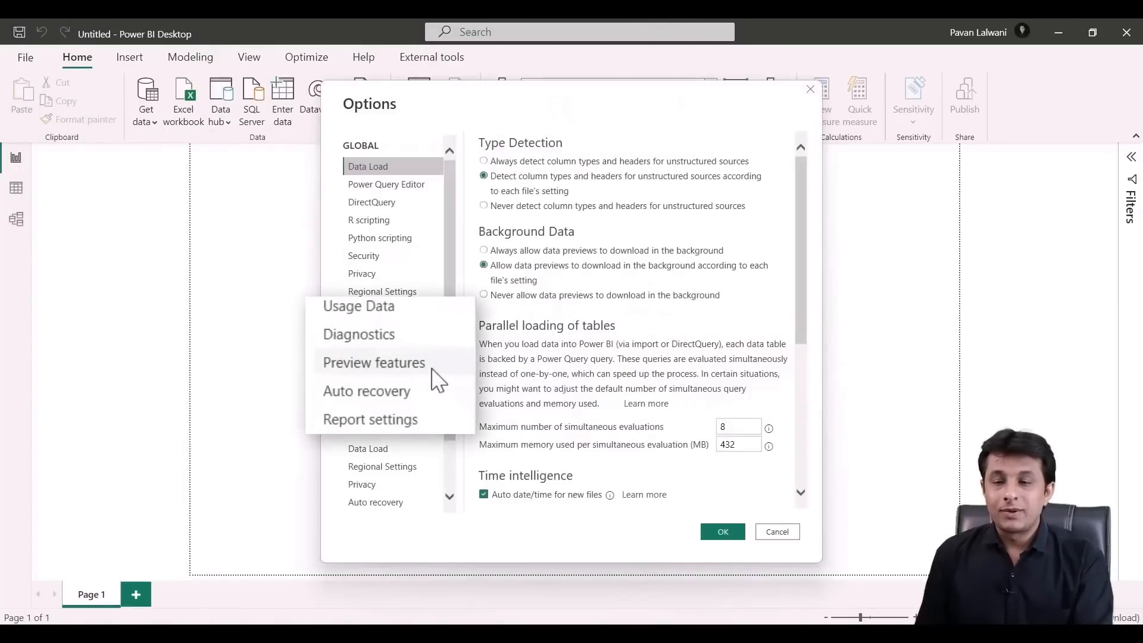
click(433, 367)
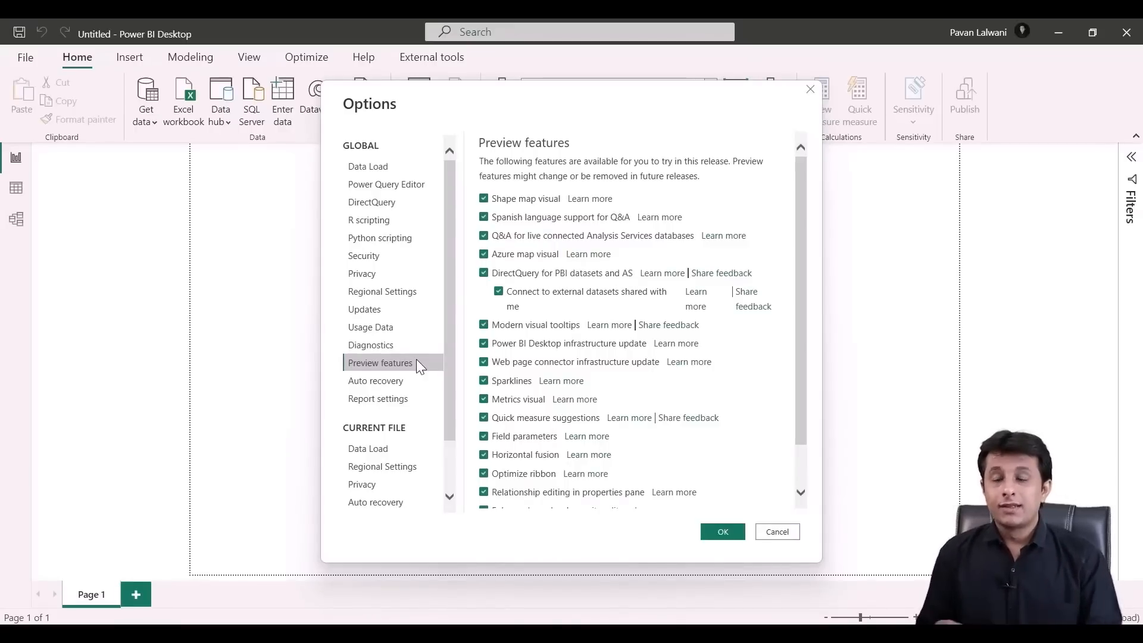
Examine the list of preview features down to its end, including the On-object interaction option
mouse_move(474, 185)
mouse_down()
mouse_move(509, 387)
mouse_move(510, 516)
mouse_up()
key(Escape)
scroll(578, 449, down, 2)
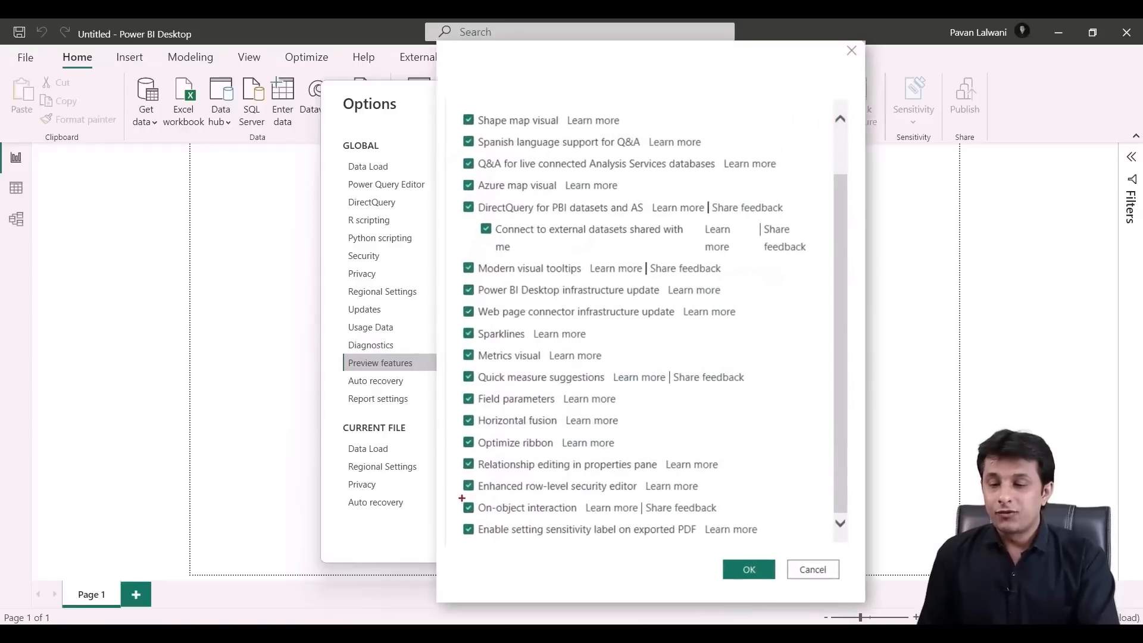
mouse_move(469, 470)
mouse_down()
mouse_move(580, 488)
mouse_move(697, 488)
mouse_up()
drag(723, 524, 738, 524)
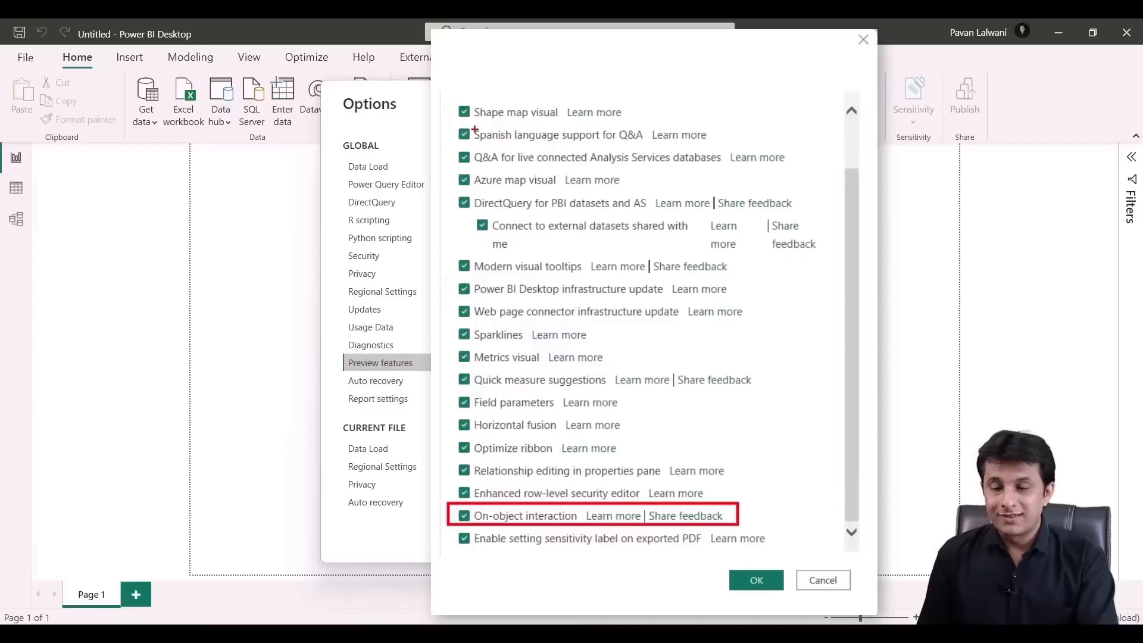
key(e)
drag(458, 95, 488, 549)
drag(722, 560, 804, 592)
key(e)
mouse_move(439, 501)
mouse_down()
mouse_move(512, 519)
mouse_move(665, 530)
mouse_up()
mouse_move(439, 425)
mouse_down()
mouse_move(509, 453)
mouse_move(641, 467)
mouse_up()
key(Escape)
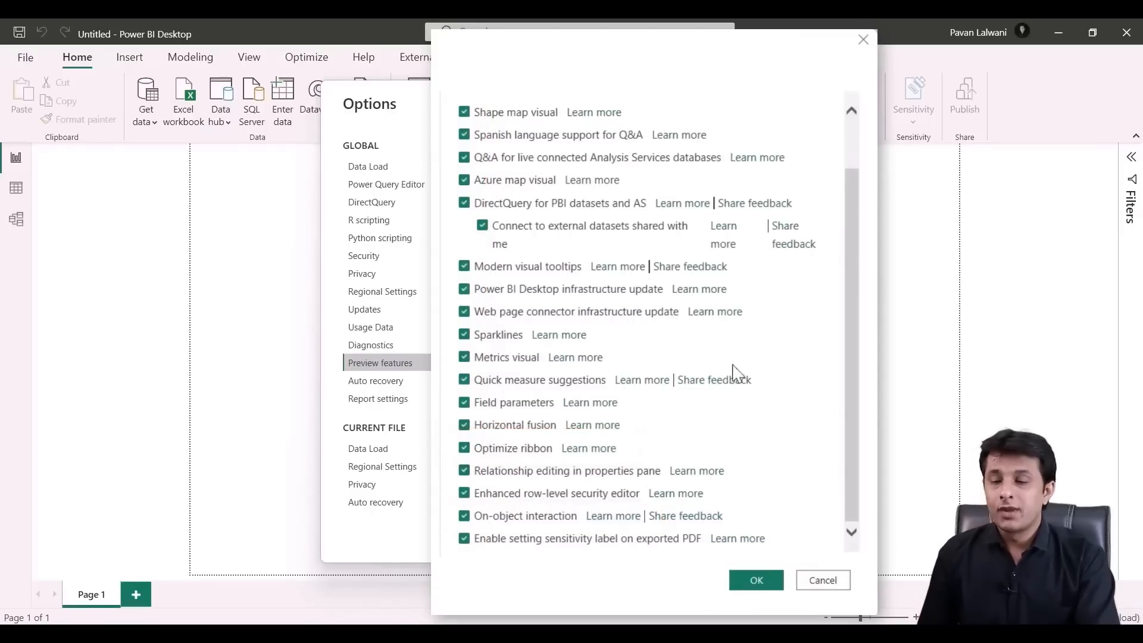
Confirm the preview feature options and acknowledge the restart notice
mouse_move(727, 567)
mouse_down()
mouse_move(786, 591)
mouse_move(753, 566)
mouse_up()
click(756, 580)
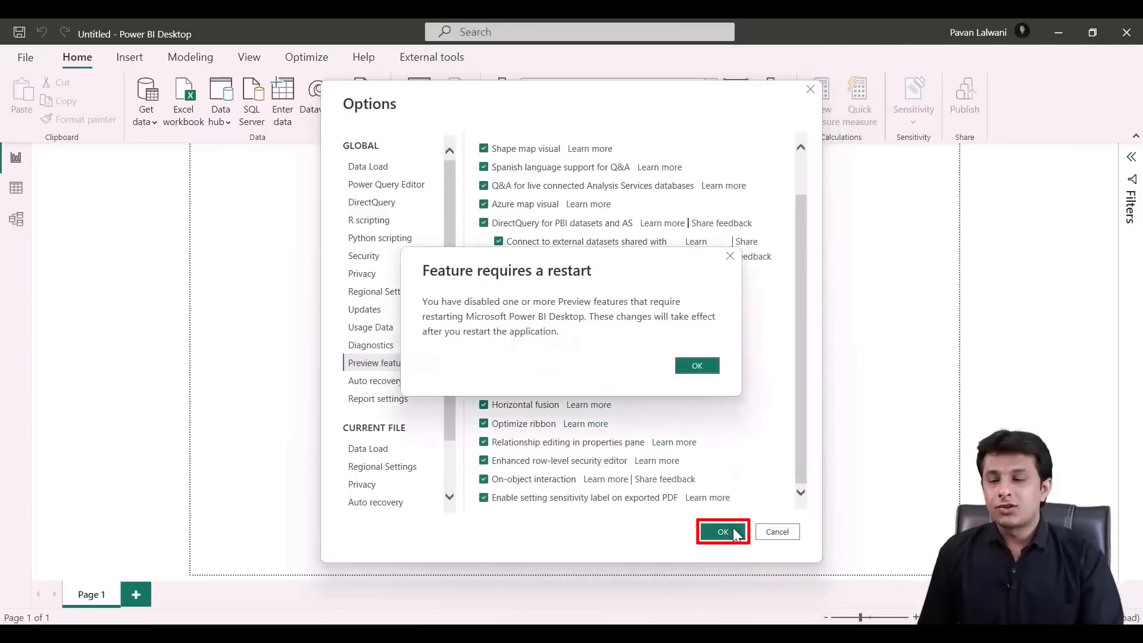
click(716, 371)
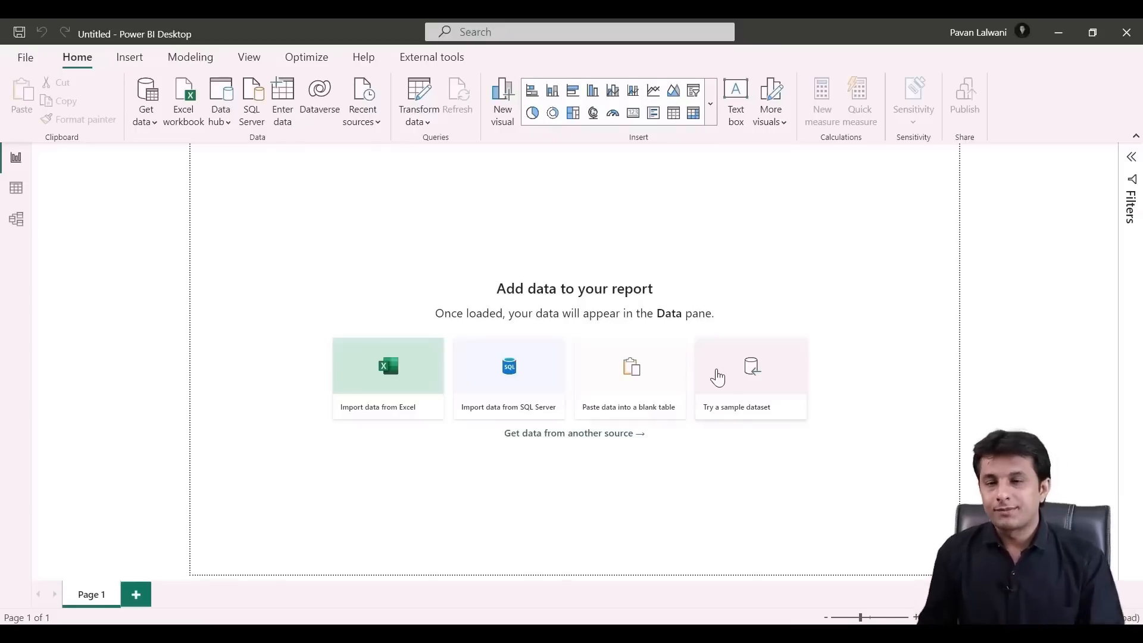
Switch to the Monthly Sales Data folder in File Explorer and copy its full path
mouse_move(592, 597)
click(622, 572)
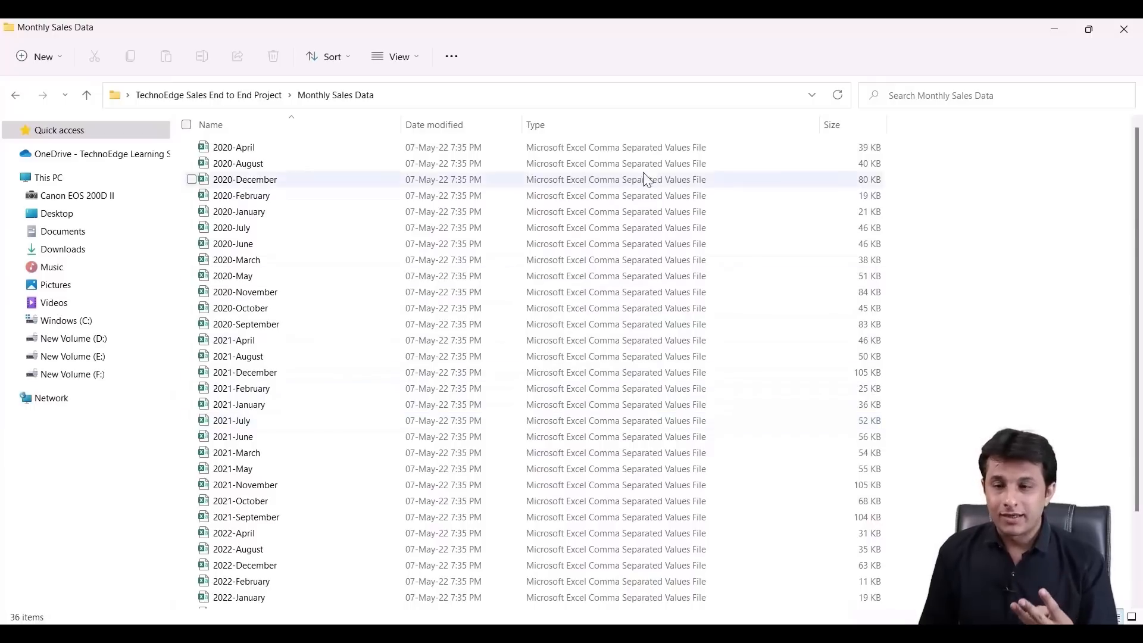
click(667, 94)
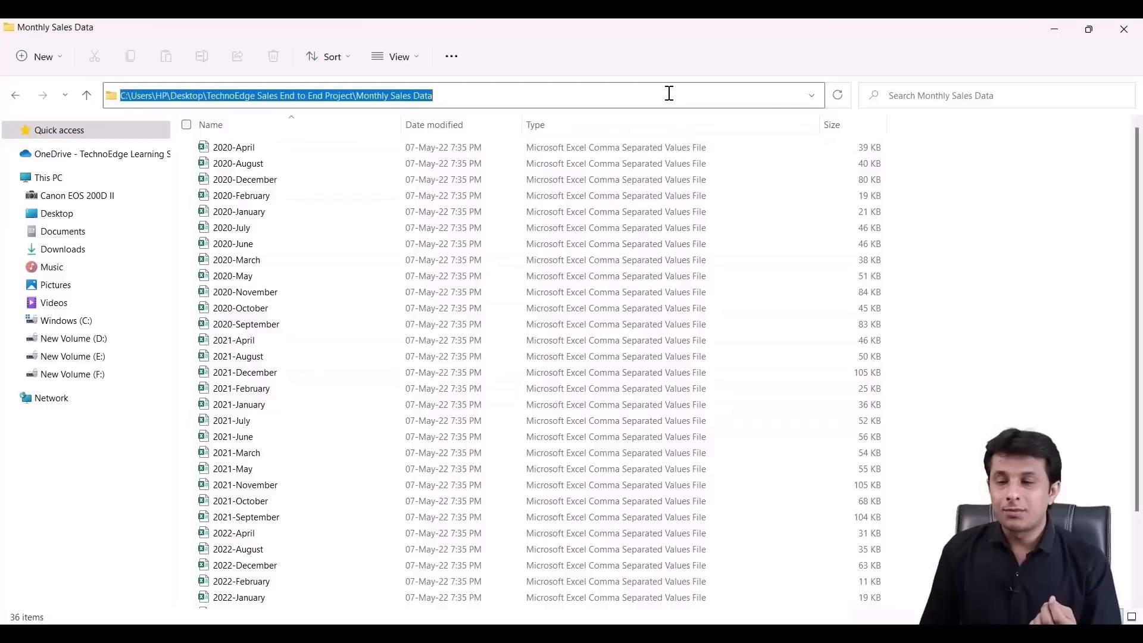
right_click(669, 95)
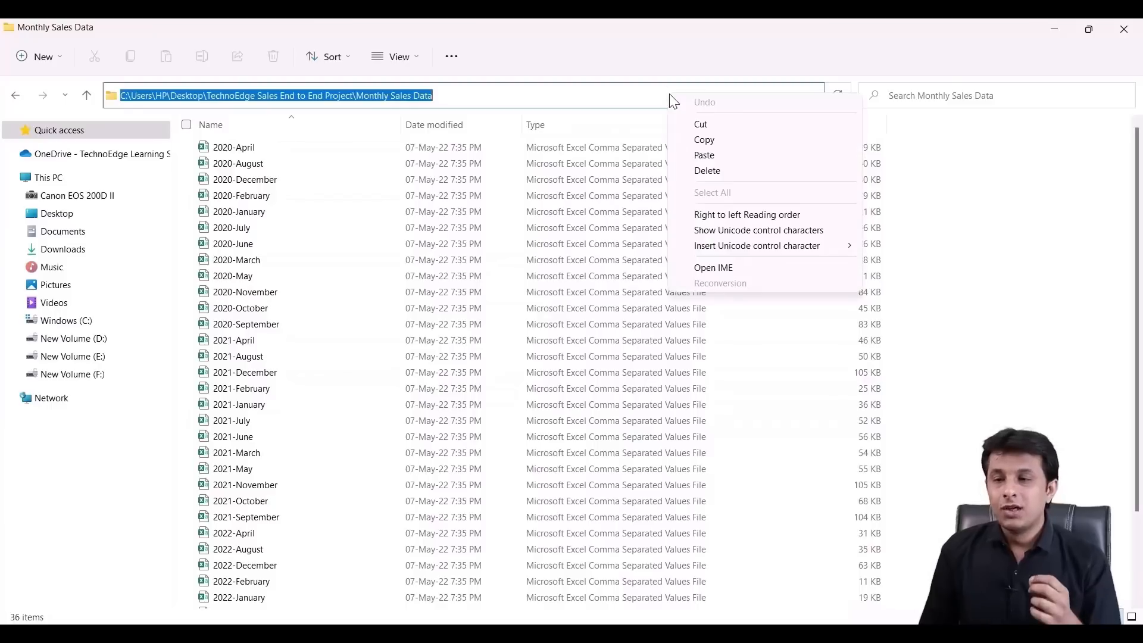
click(708, 143)
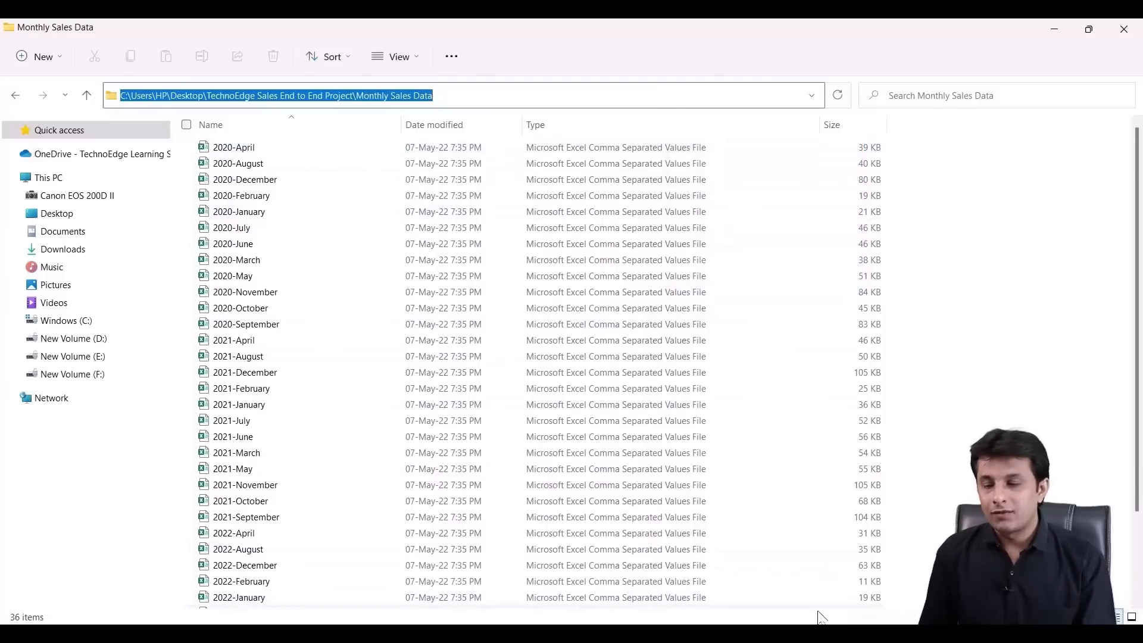
Switch back to Power BI Desktop and connect to a Folder data source using the copied Monthly Sales Data path
key(alt+Tab)
click(156, 122)
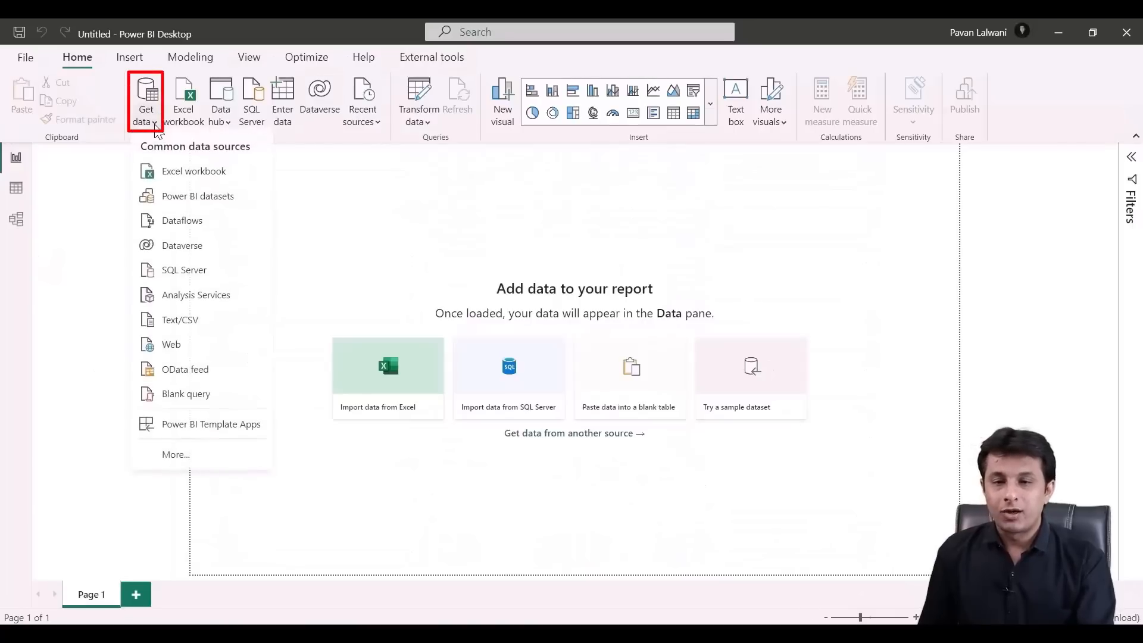
click(214, 463)
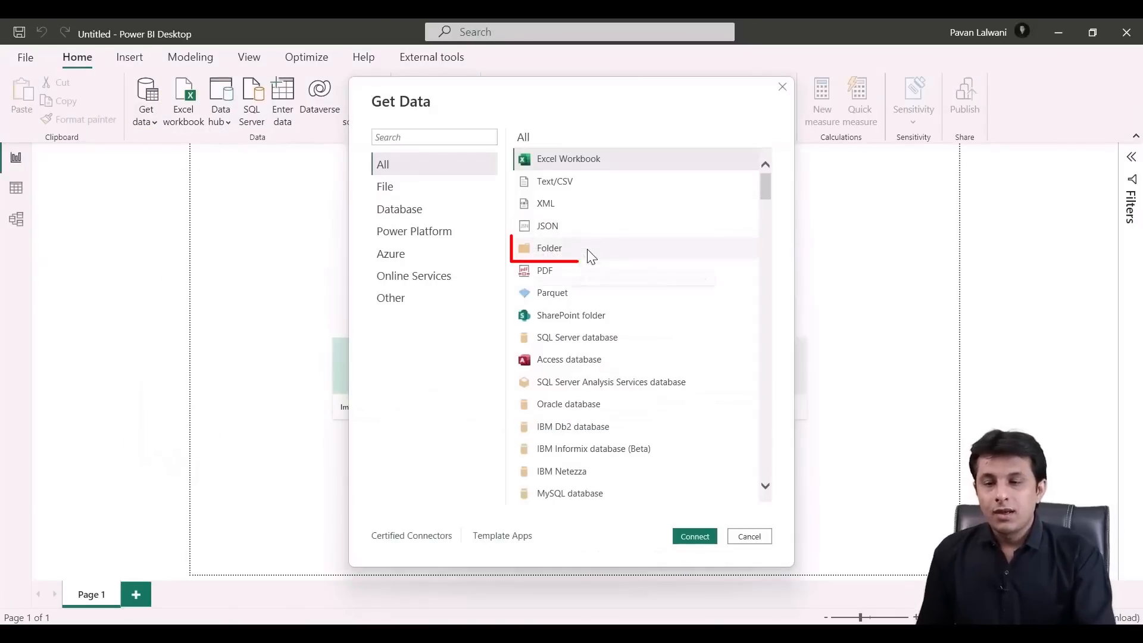
click(587, 250)
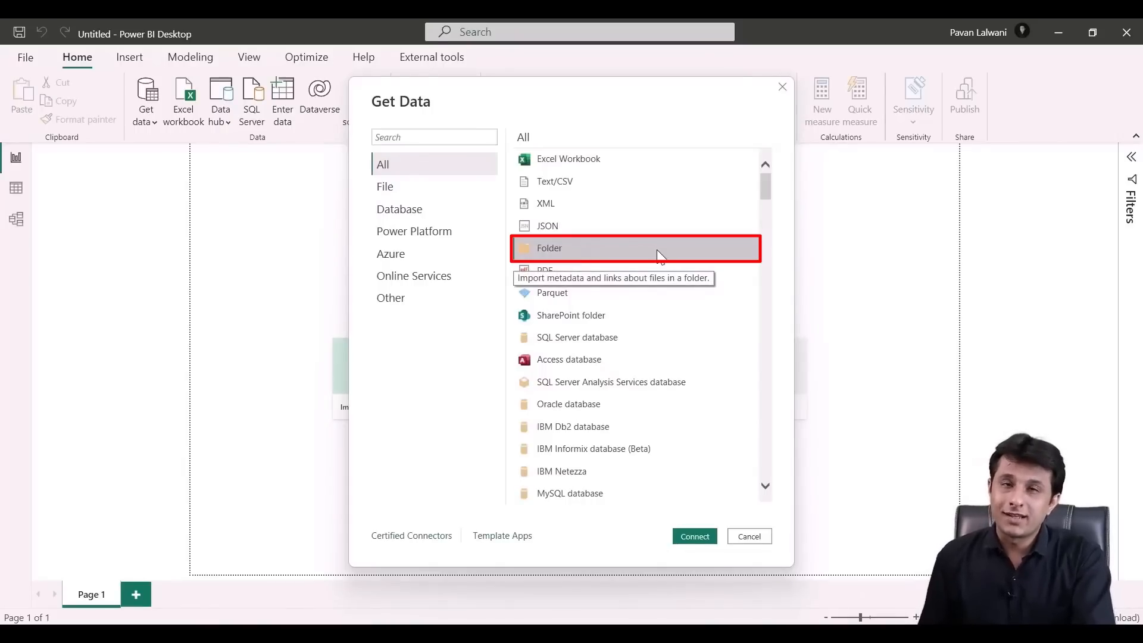
click(662, 162)
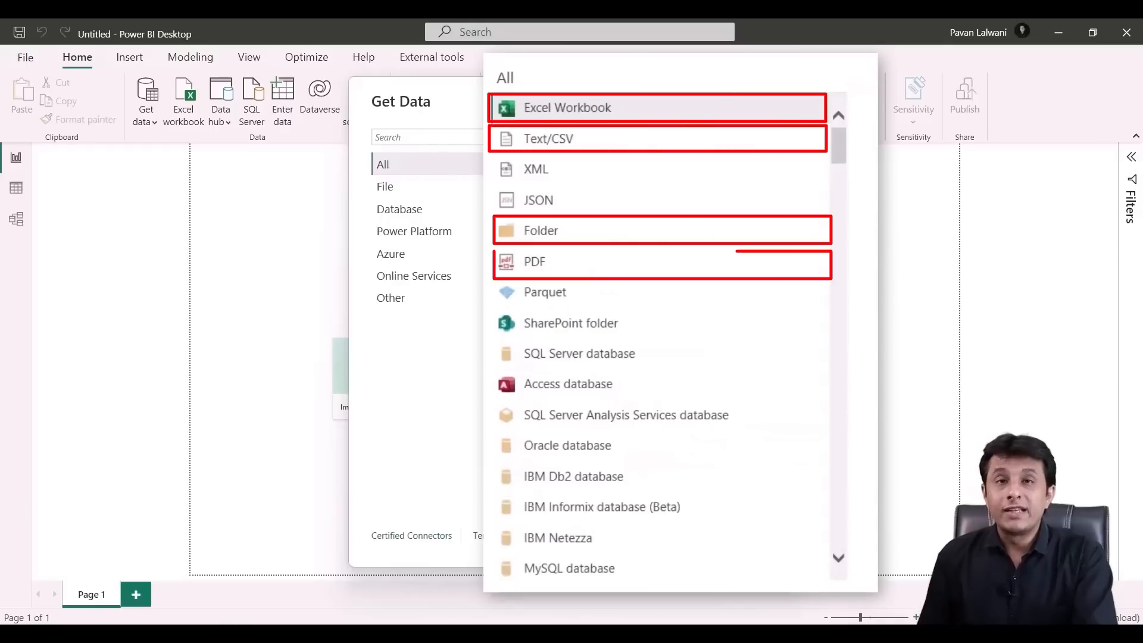
click(600, 247)
click(697, 538)
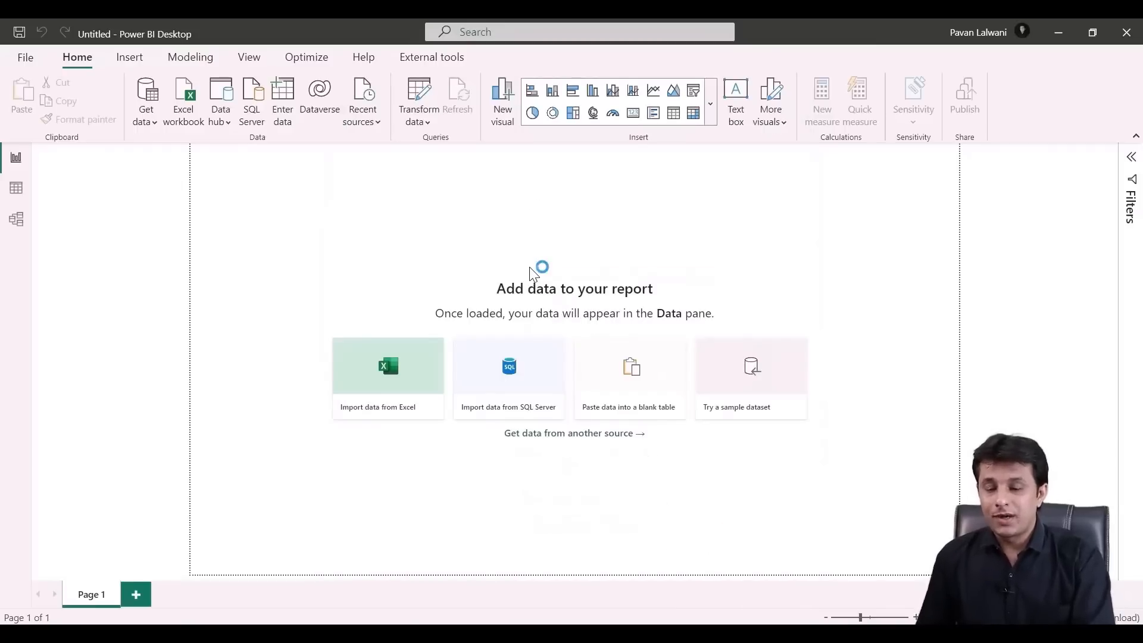
key(ctrl+v)
click(736, 382)
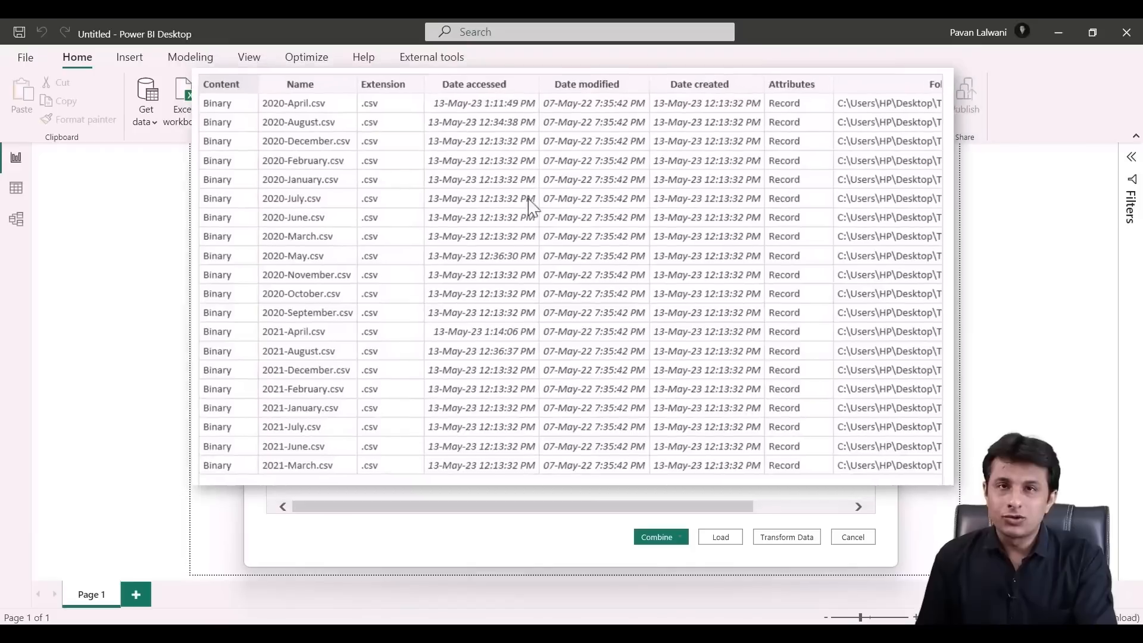
Combine and load all the CSV files, keeping the first file as sample and the comma delimiter
click(685, 536)
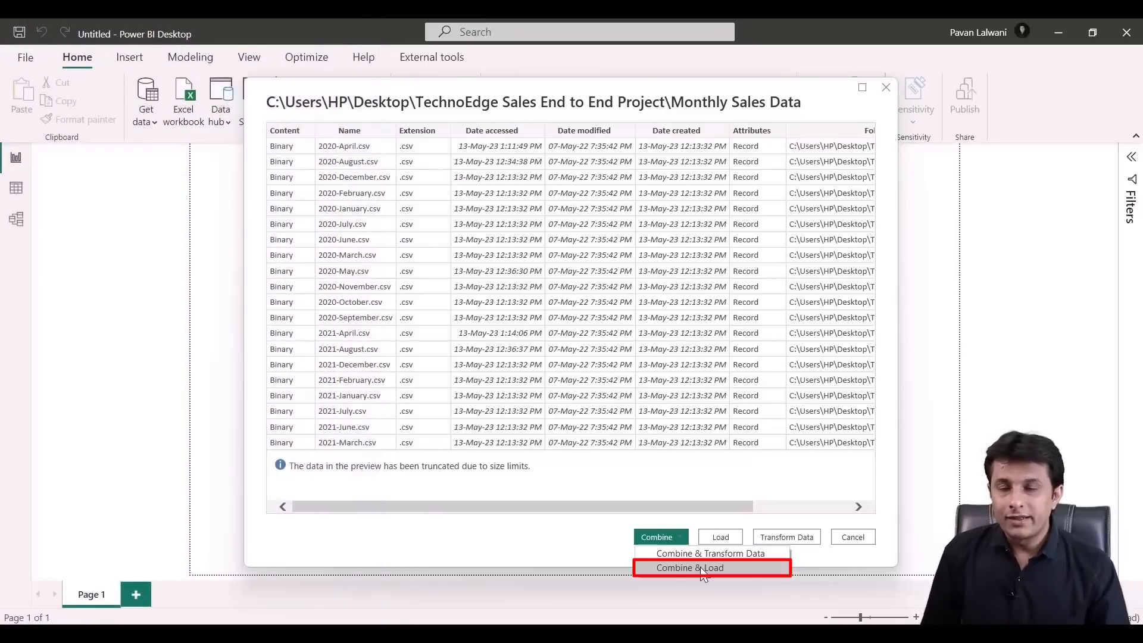
click(703, 568)
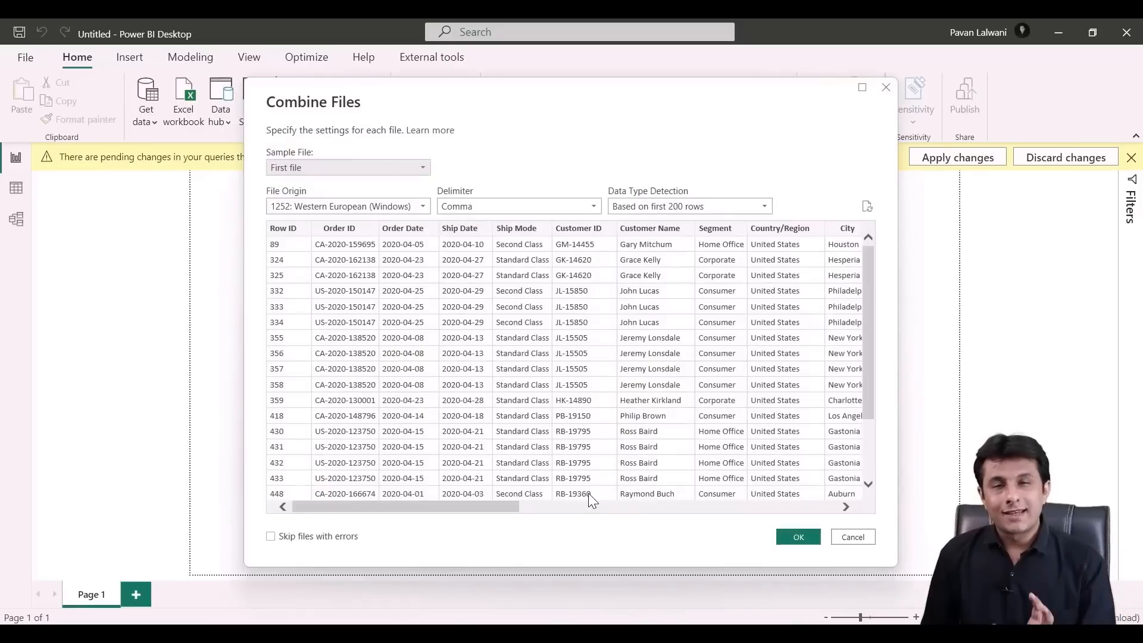
click(798, 538)
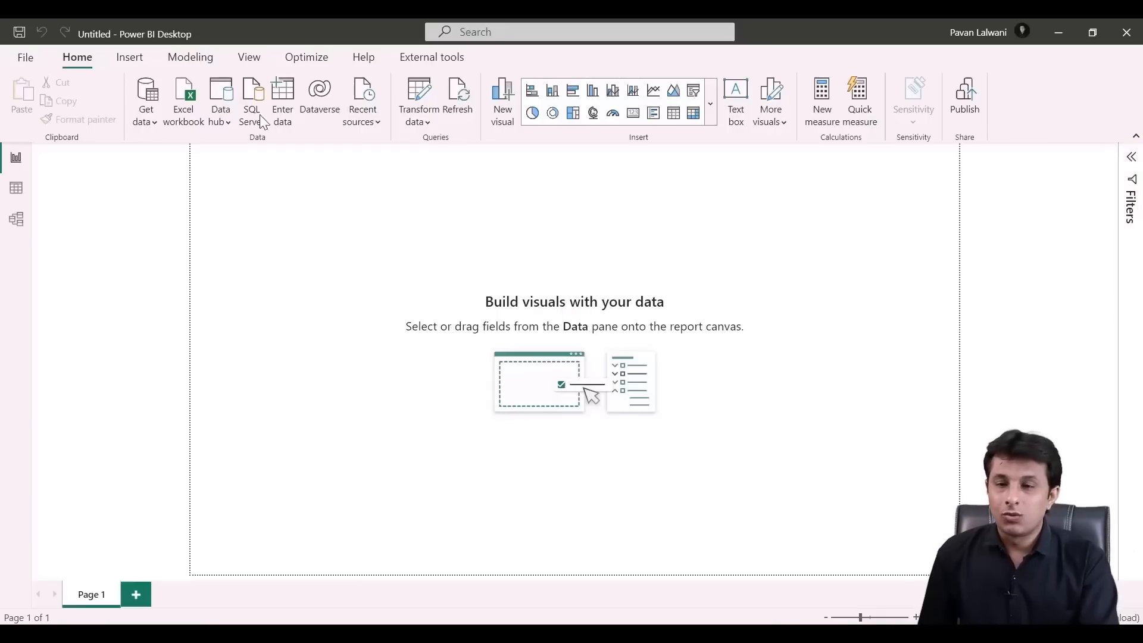
Show the Data pane and expand the Monthly Sales Data table to review its fields
click(255, 57)
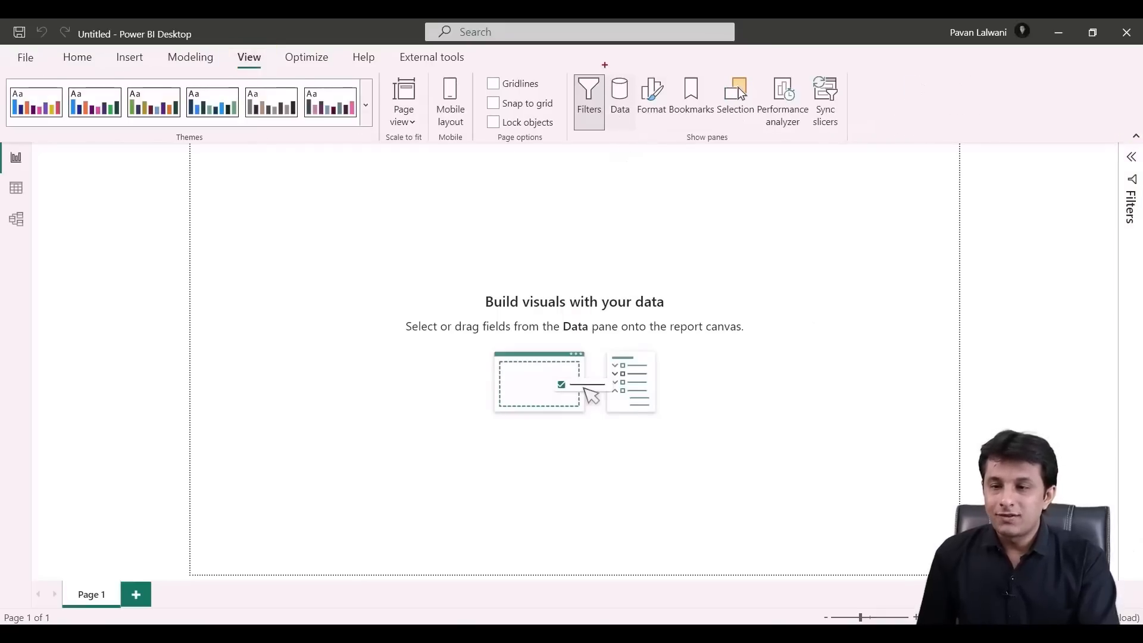
click(621, 106)
click(1013, 215)
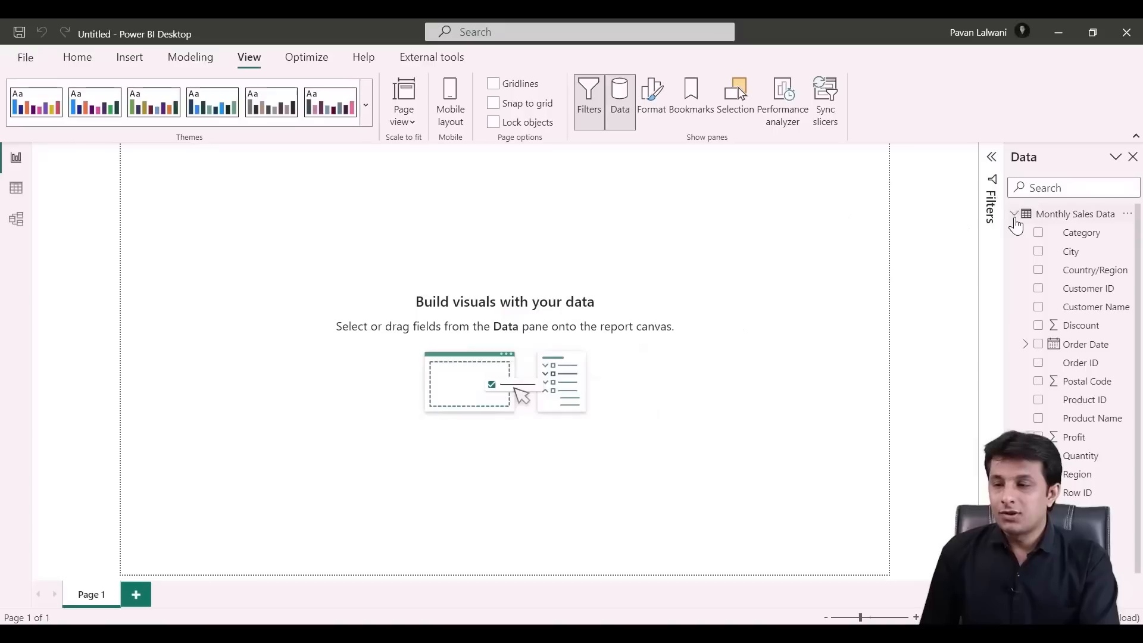
scroll(1064, 387, down, 1)
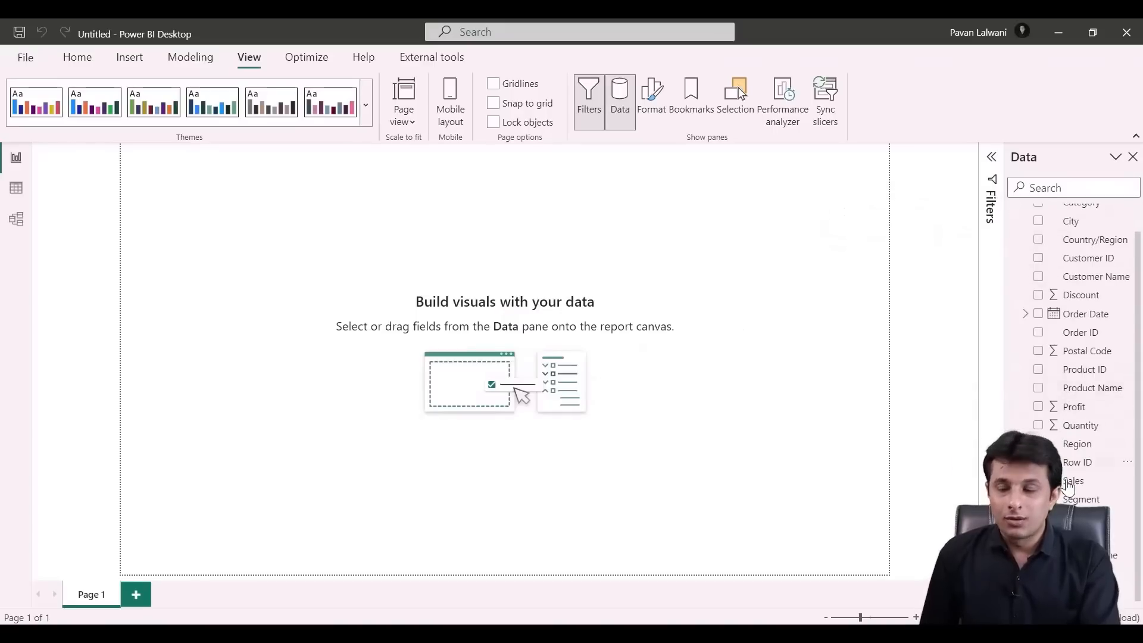
scroll(1068, 494, up, 1)
scroll(1076, 394, down, 1)
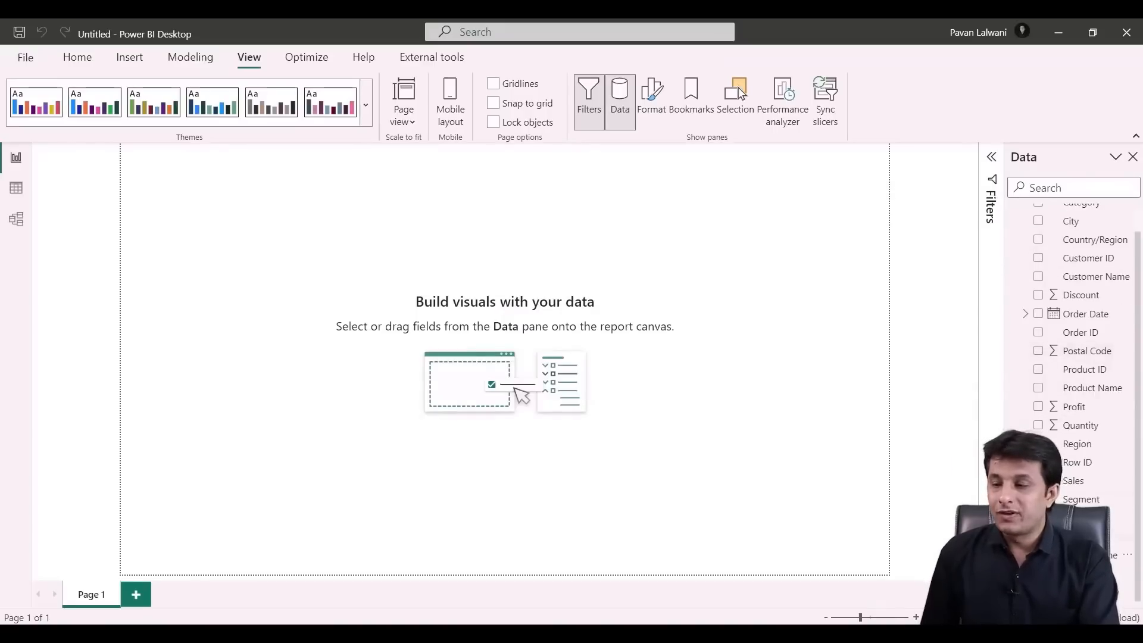
scroll(1075, 393, up, 1)
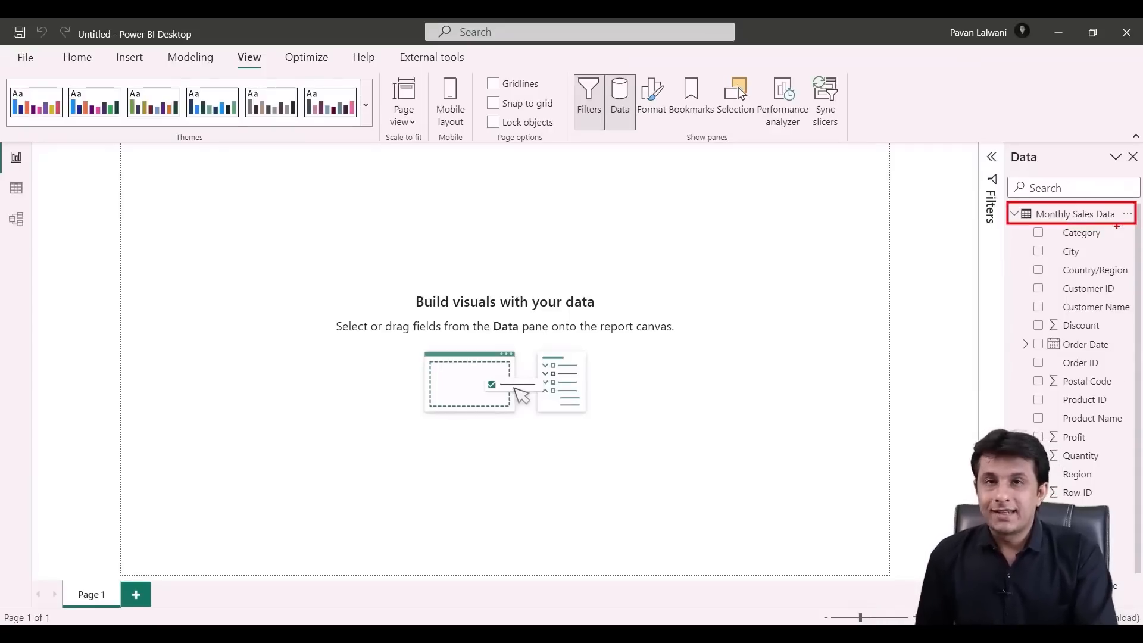
Check the source folder again, and review the combined Monthly Sales Data rows in Data view before returning to Report view
click(659, 519)
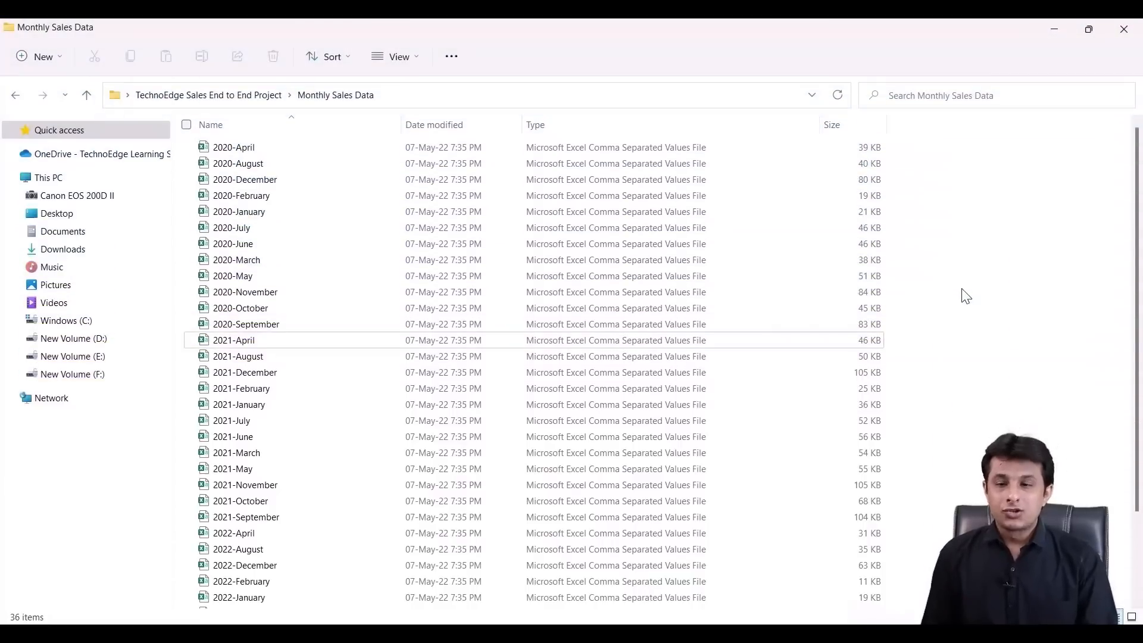
click(798, 566)
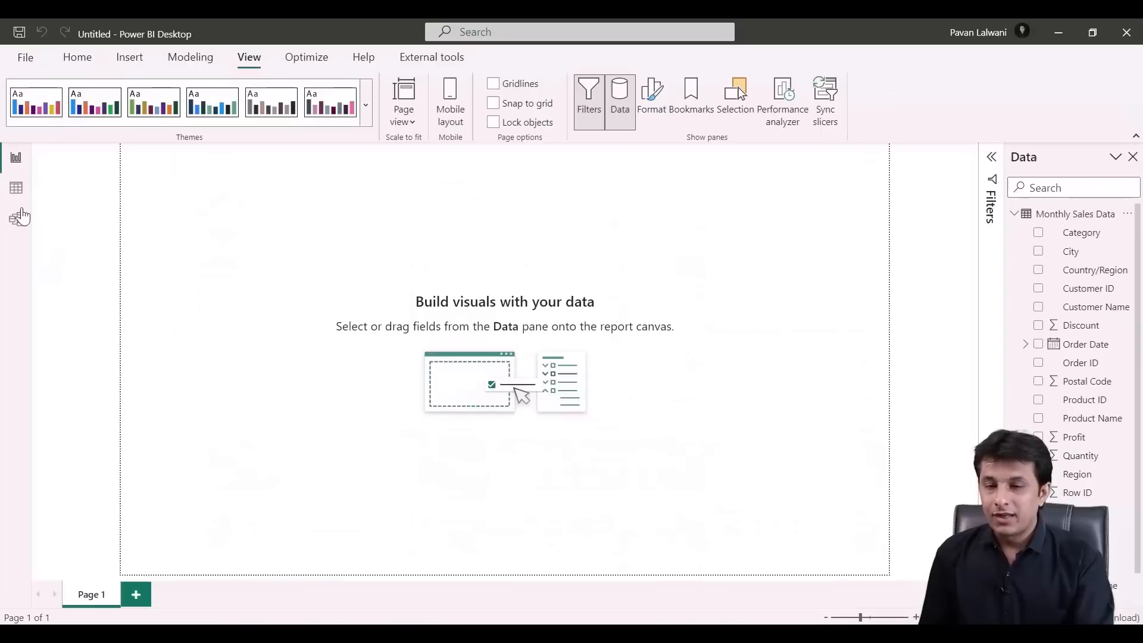
click(16, 189)
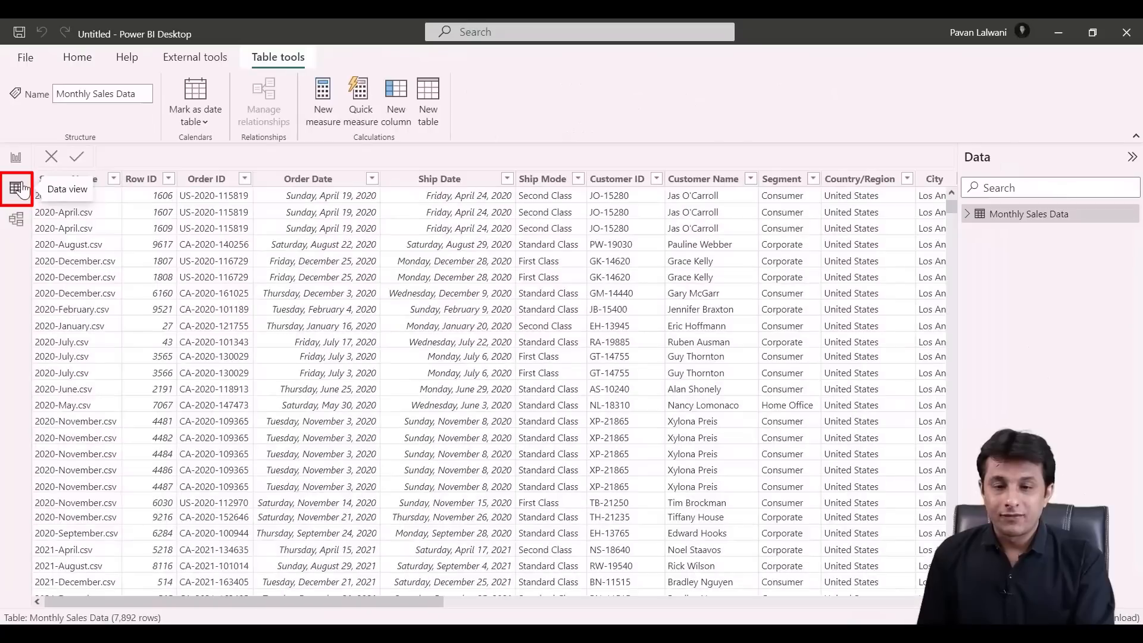
scroll(263, 330, down, 10)
scroll(260, 328, up, 10)
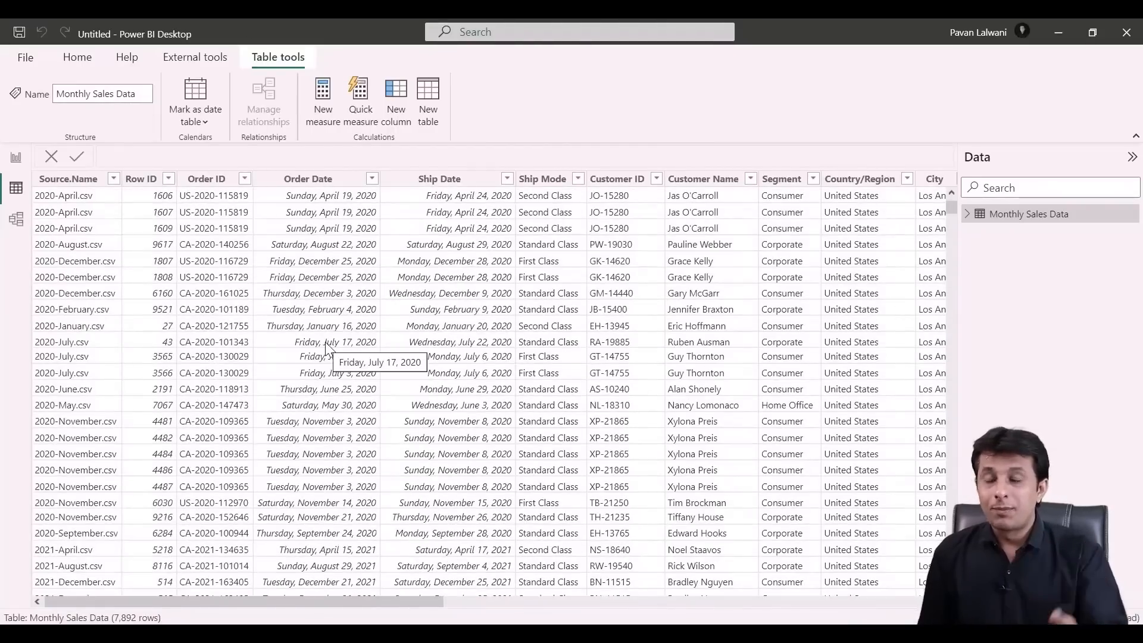
click(21, 164)
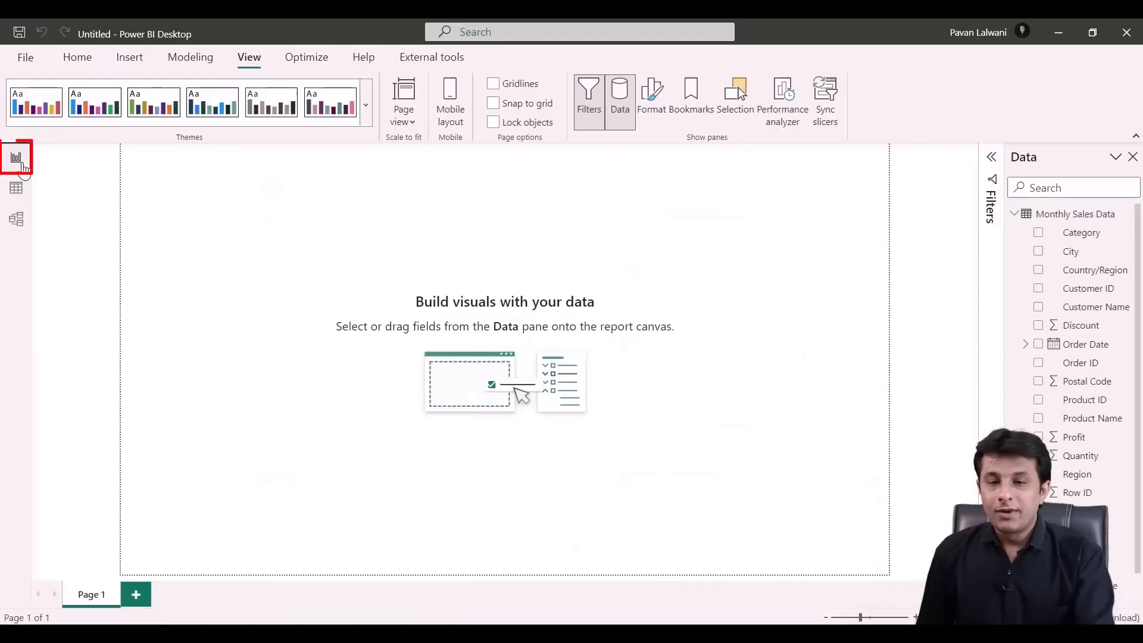
Open the Power Query Editor to transform the loaded sales data
click(81, 57)
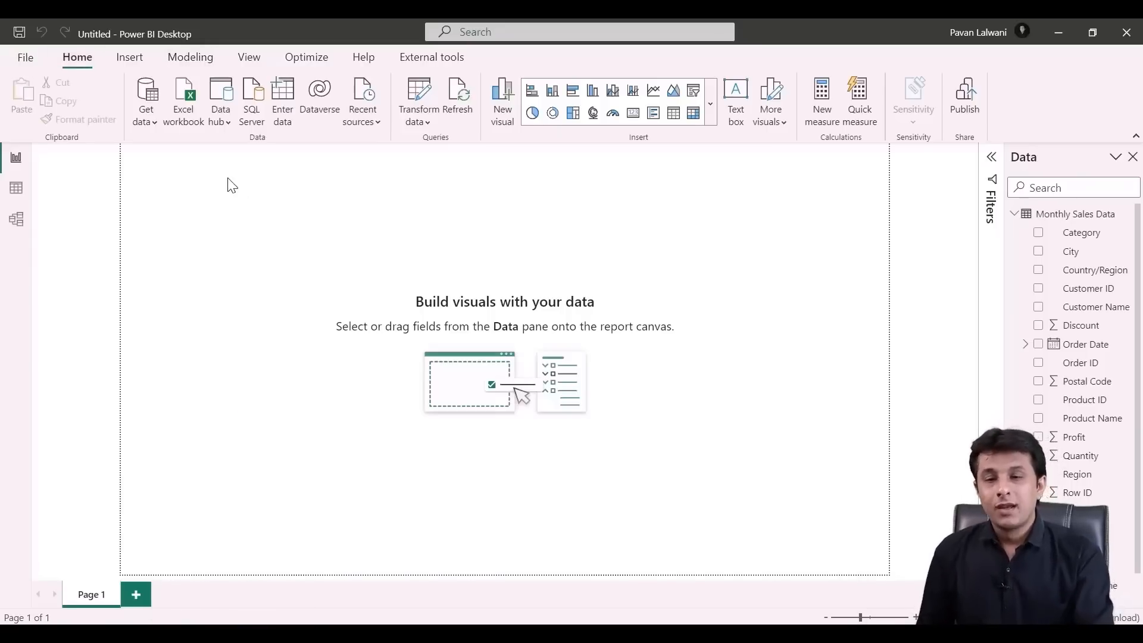
click(419, 122)
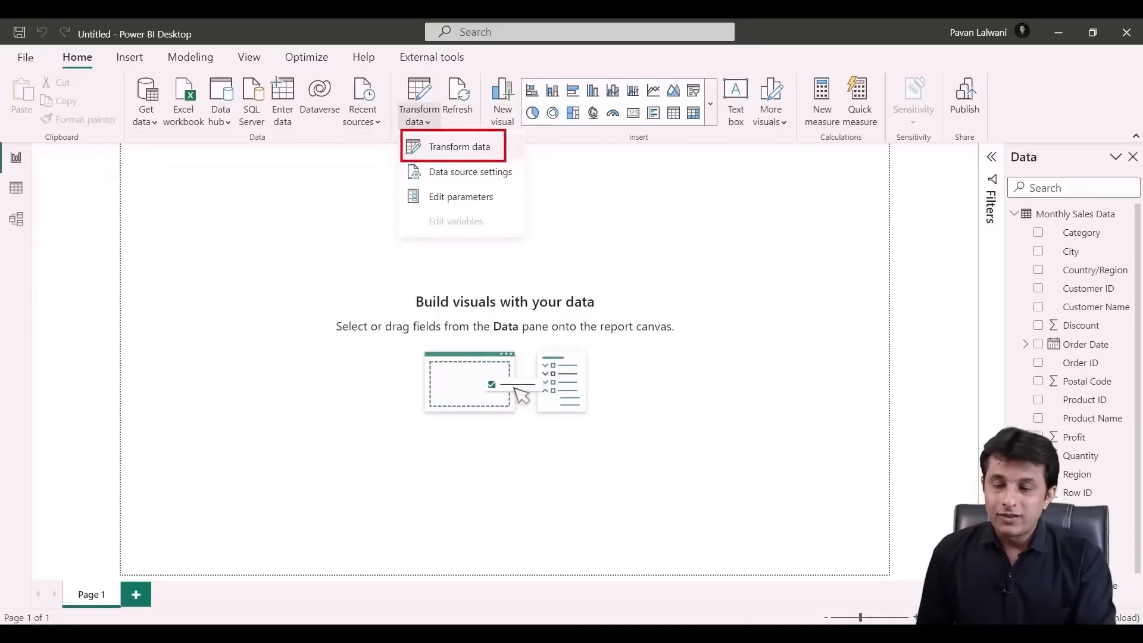
click(445, 152)
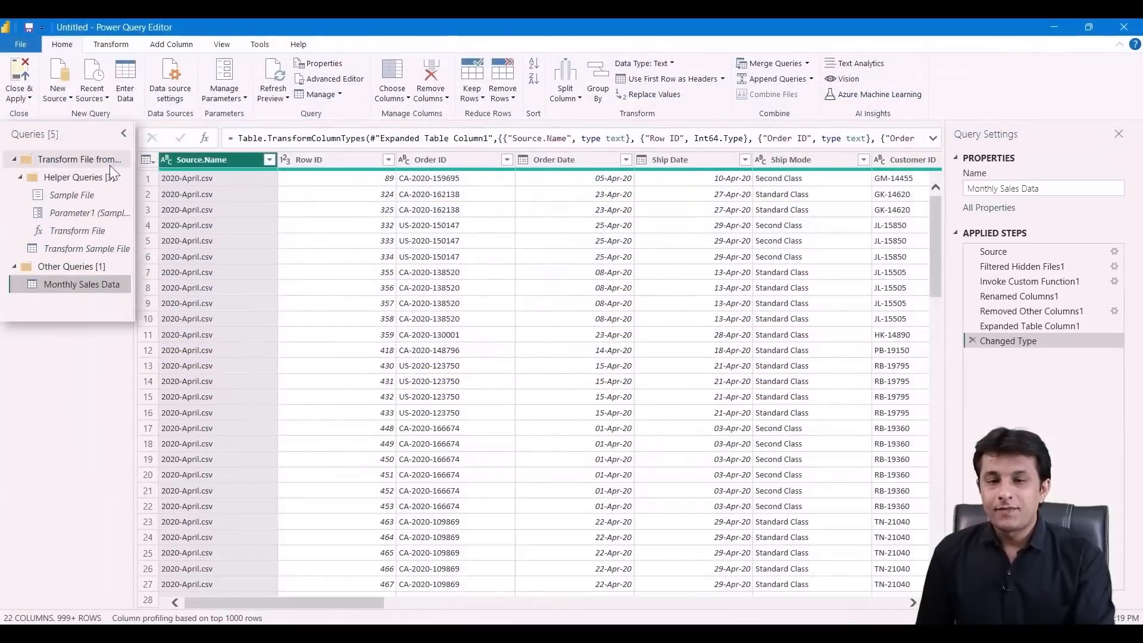
Collapse the Transform File query group and display the Monthly Sales Data query
click(24, 185)
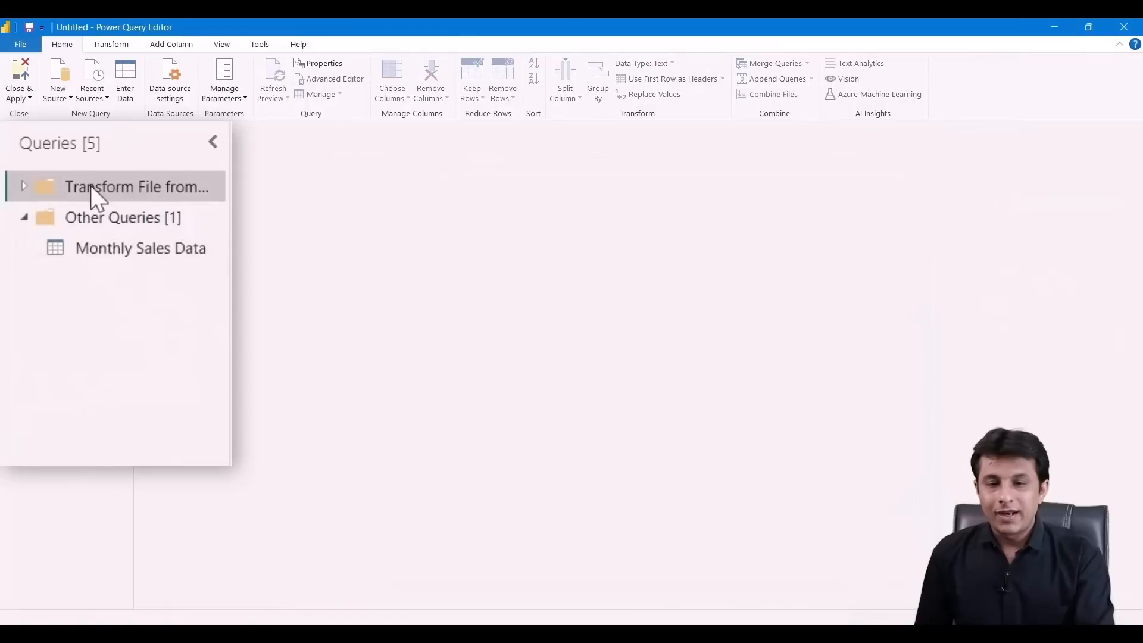
click(24, 186)
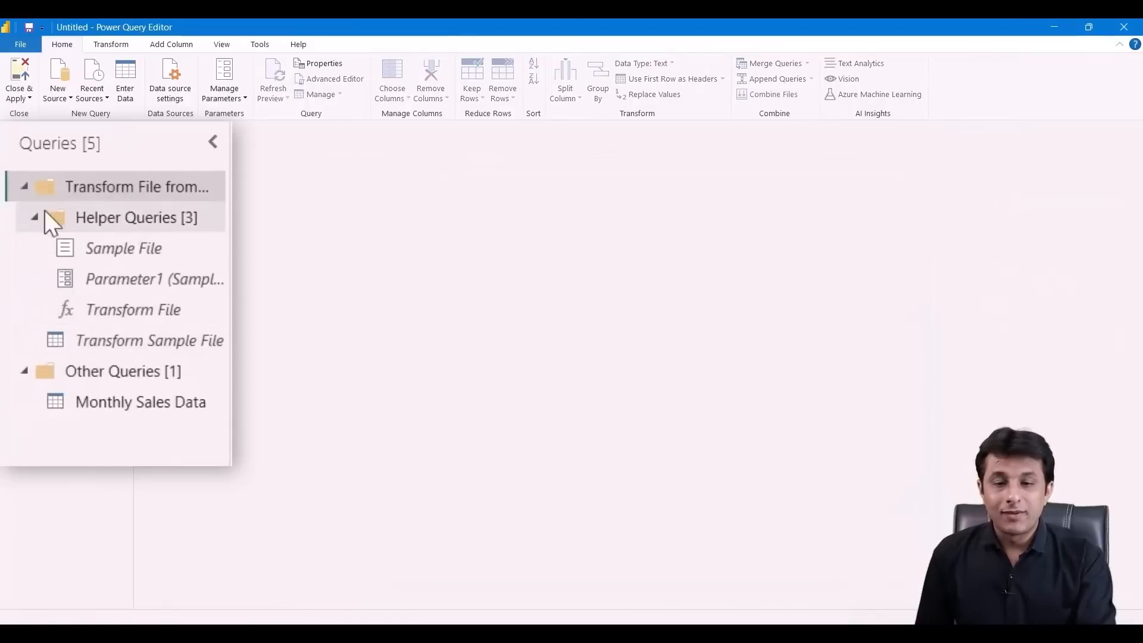
click(23, 185)
click(73, 196)
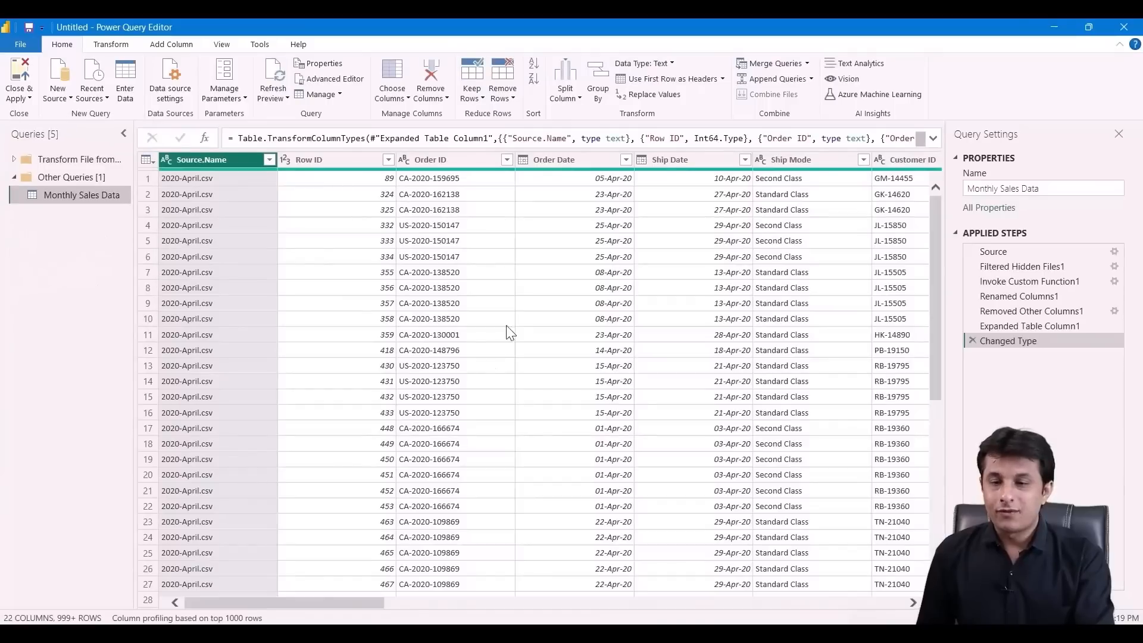
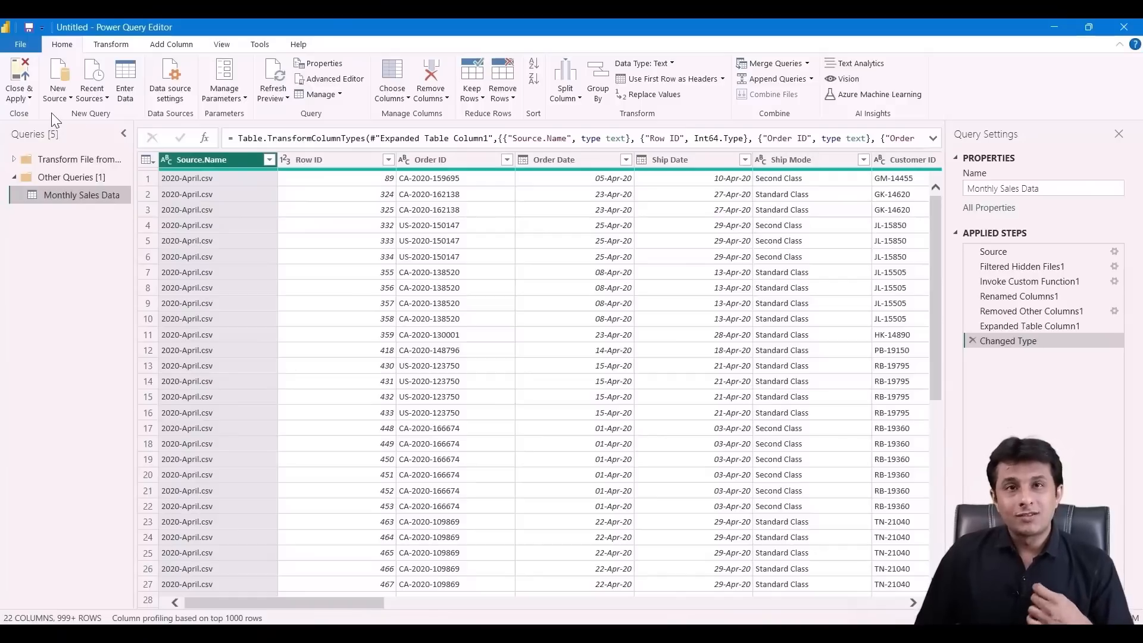
Convert the text in the State and City columns to uppercase
drag(372, 603, 554, 605)
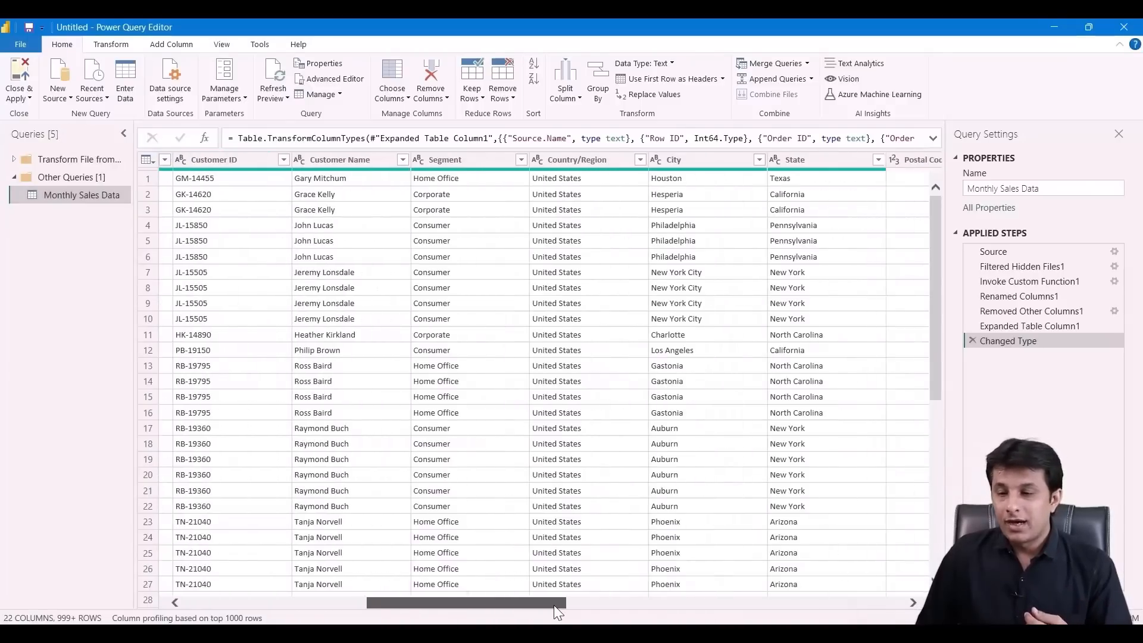
click(791, 161)
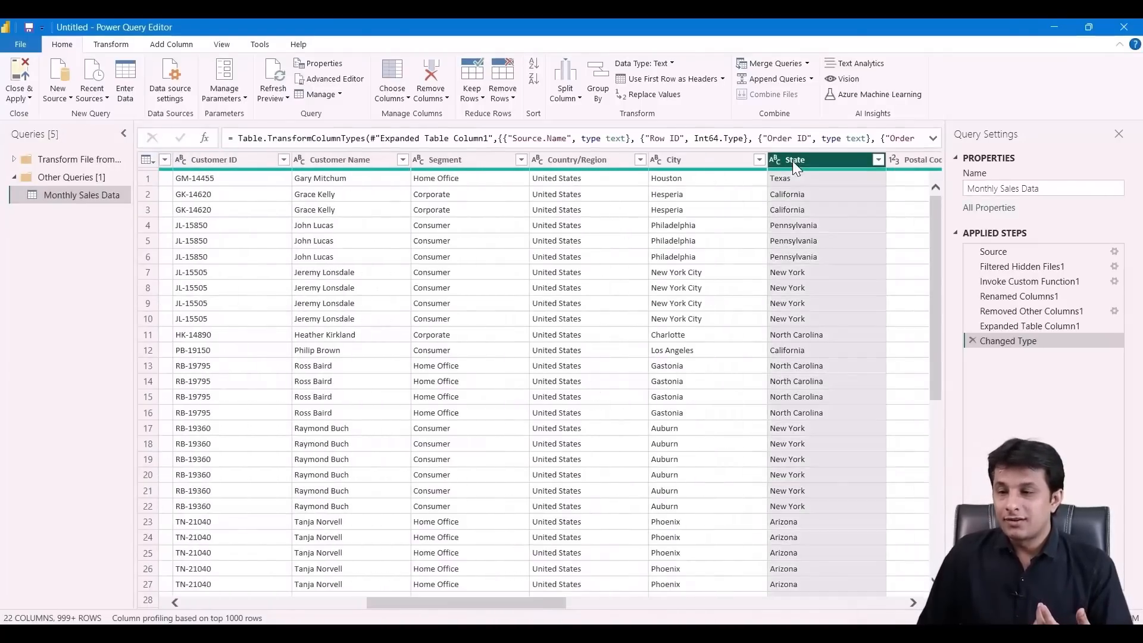
right_click(809, 165)
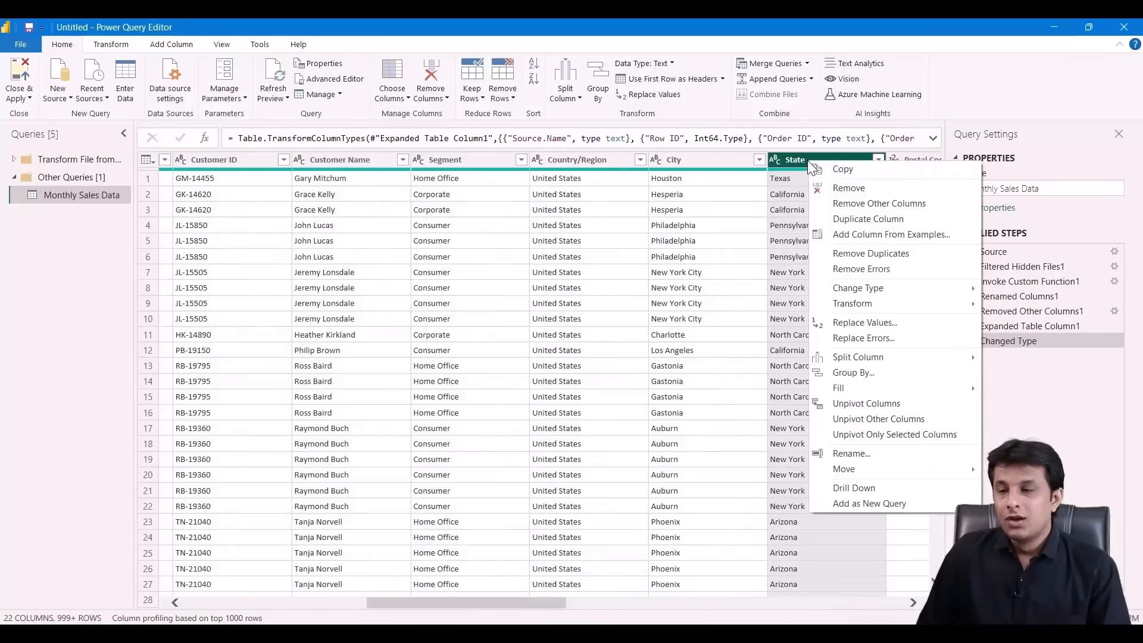
mouse_move(877, 305)
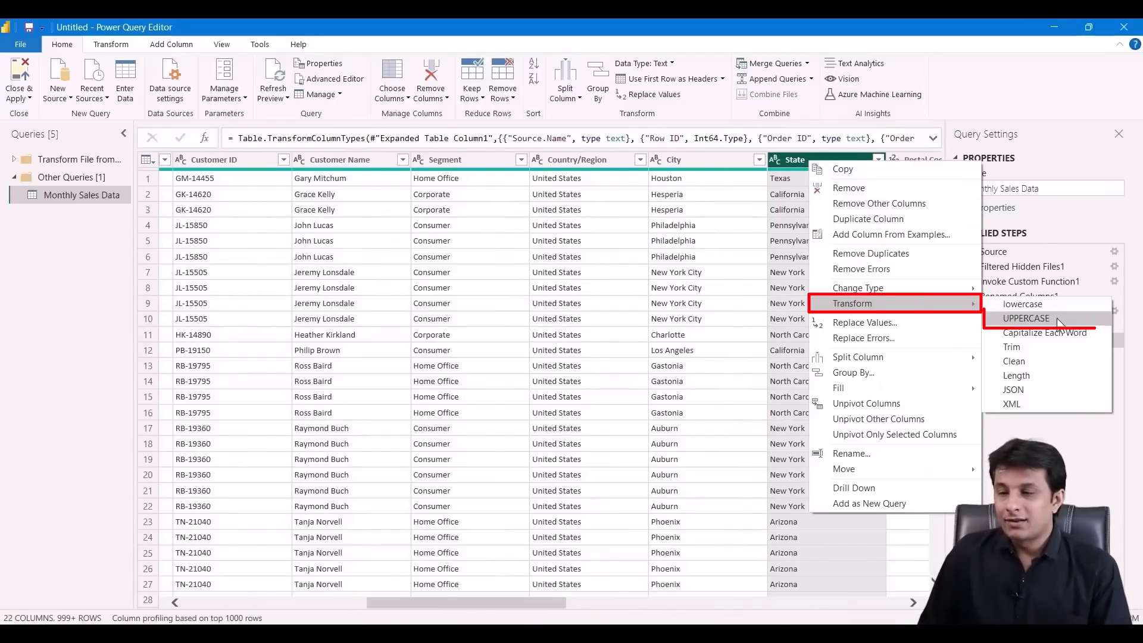
click(1025, 318)
click(709, 160)
right_click(709, 159)
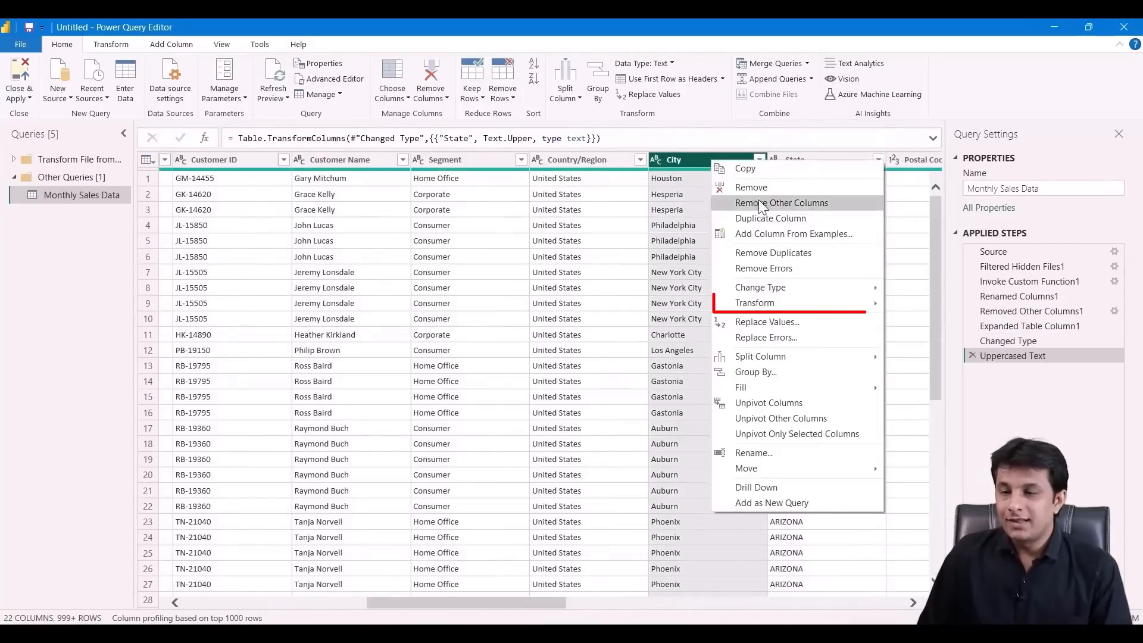
mouse_move(784, 303)
click(928, 318)
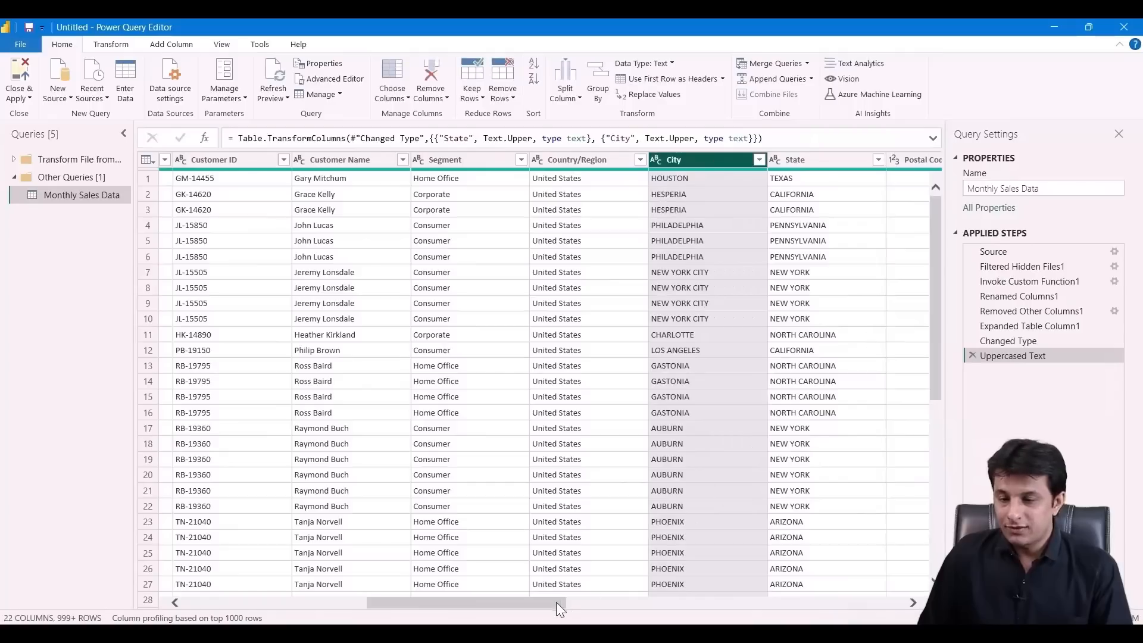
Convert the Customer Name column's text to uppercase
click(299, 162)
right_click(299, 163)
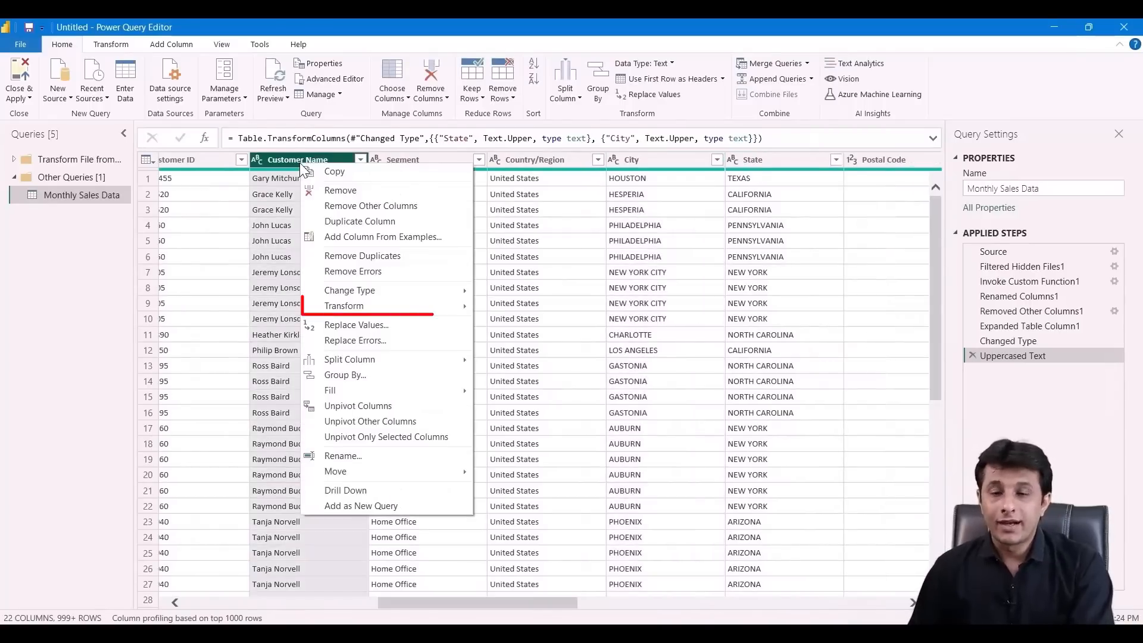
mouse_move(386, 310)
click(523, 320)
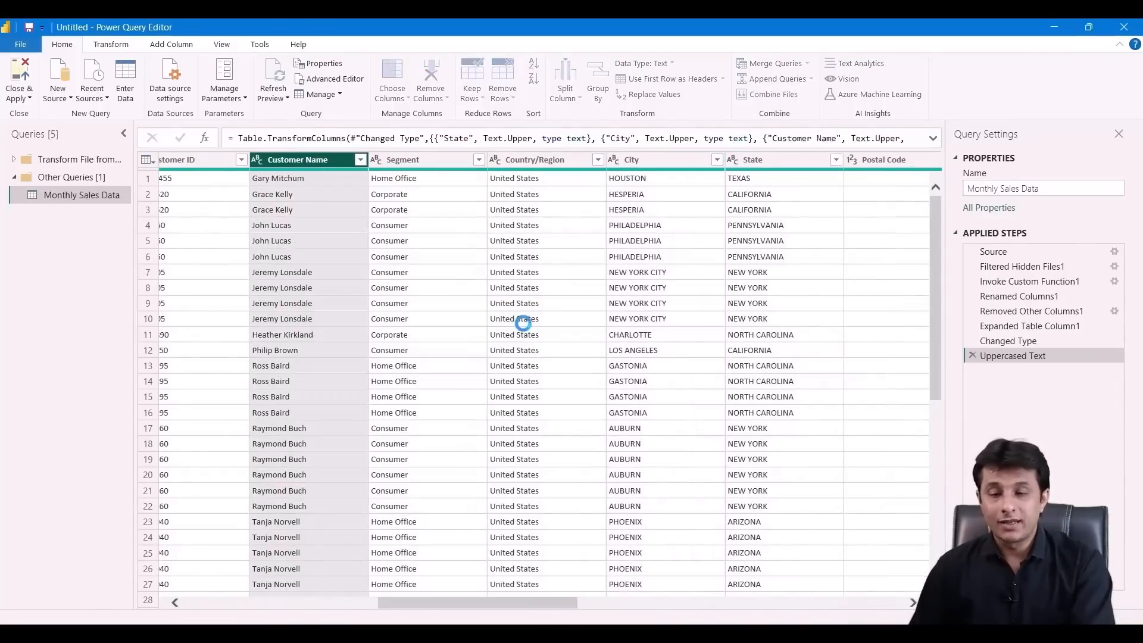
Change the data type of the Sales and Profit columns to Whole Number and check the other numeric columns
drag(512, 601, 875, 602)
click(510, 164)
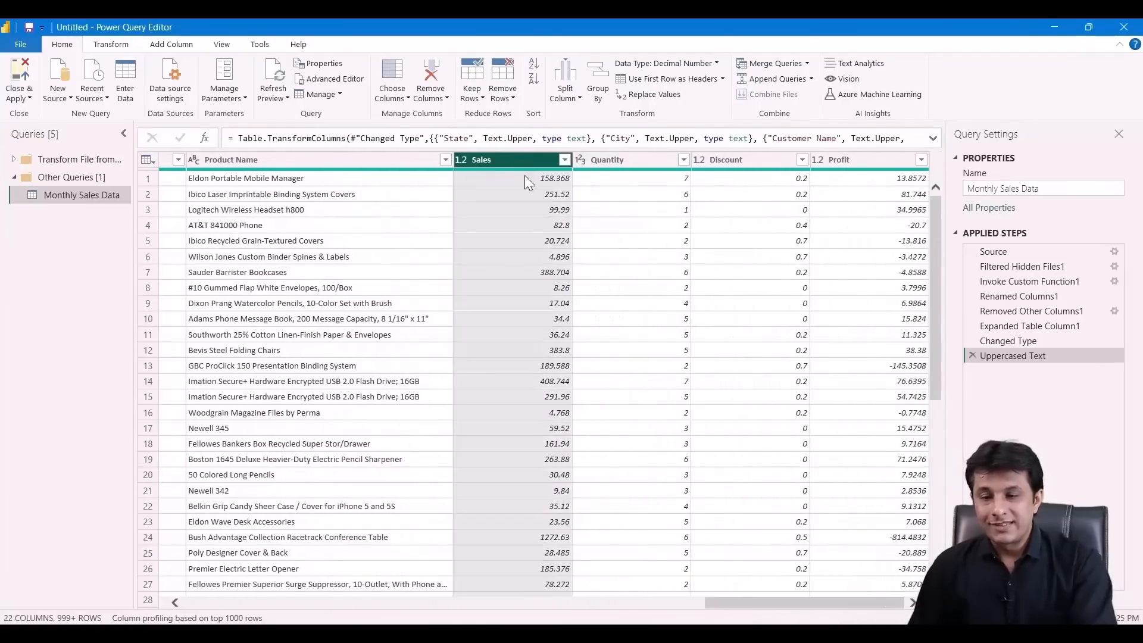
click(460, 161)
click(482, 206)
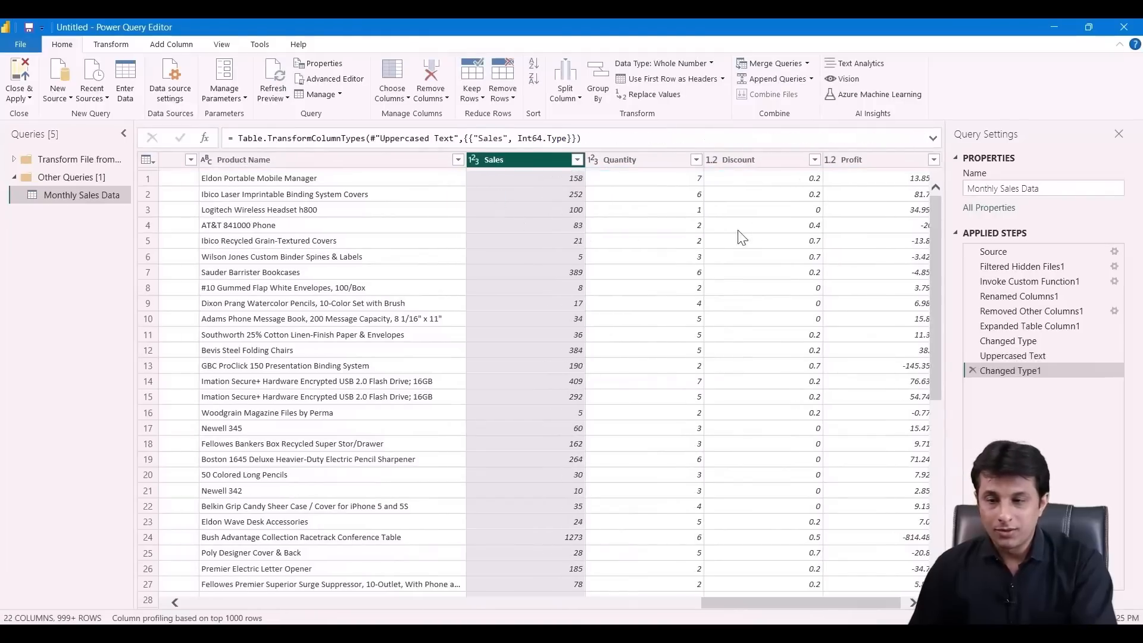
click(840, 159)
click(817, 160)
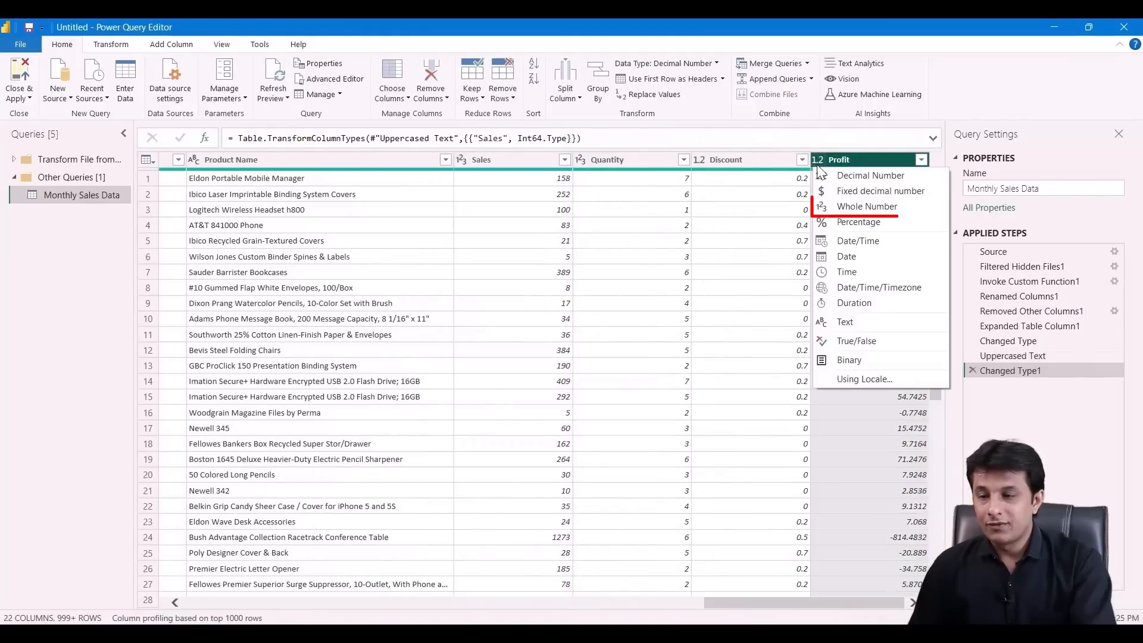
click(848, 213)
click(499, 161)
click(644, 158)
click(752, 161)
click(860, 163)
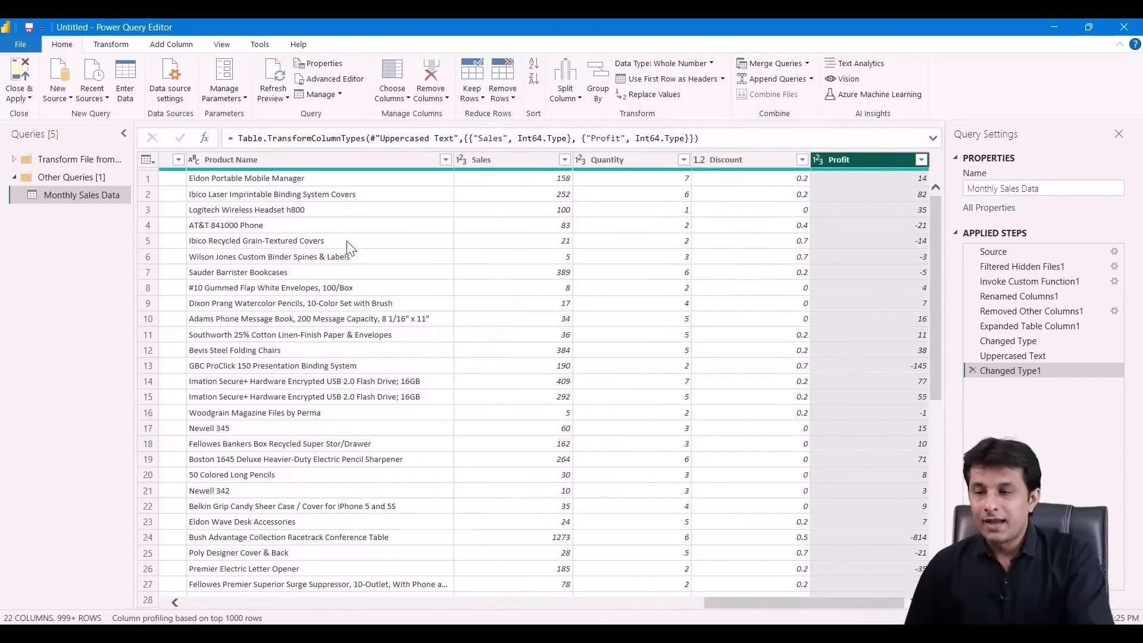
Rename the Monthly Sales Data query as CombinedData
click(1053, 190)
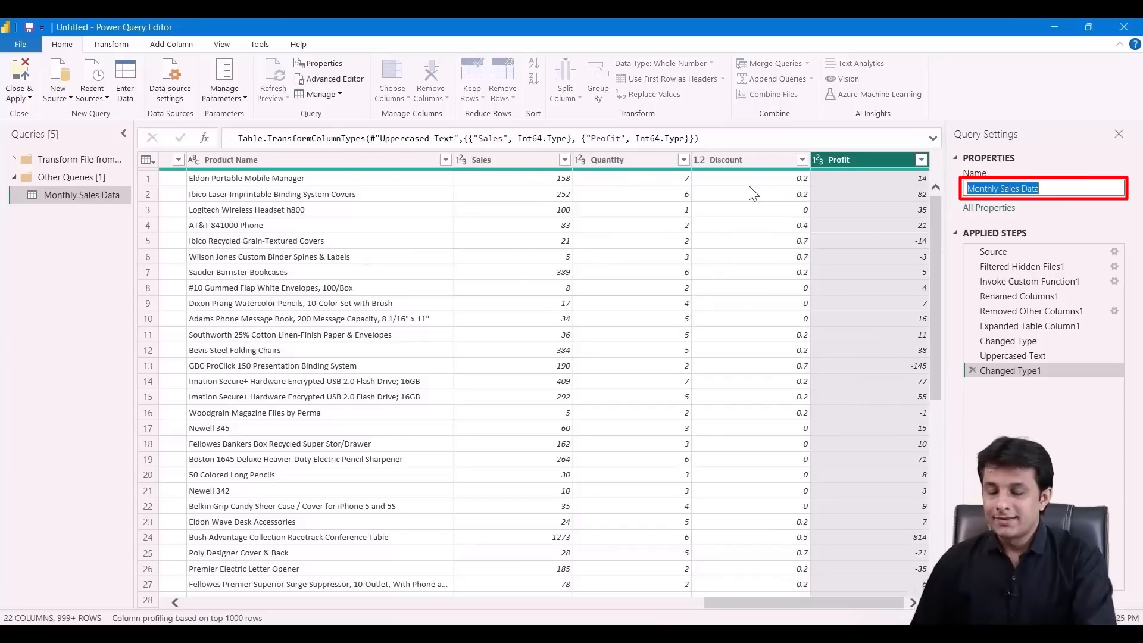
text(Combined)
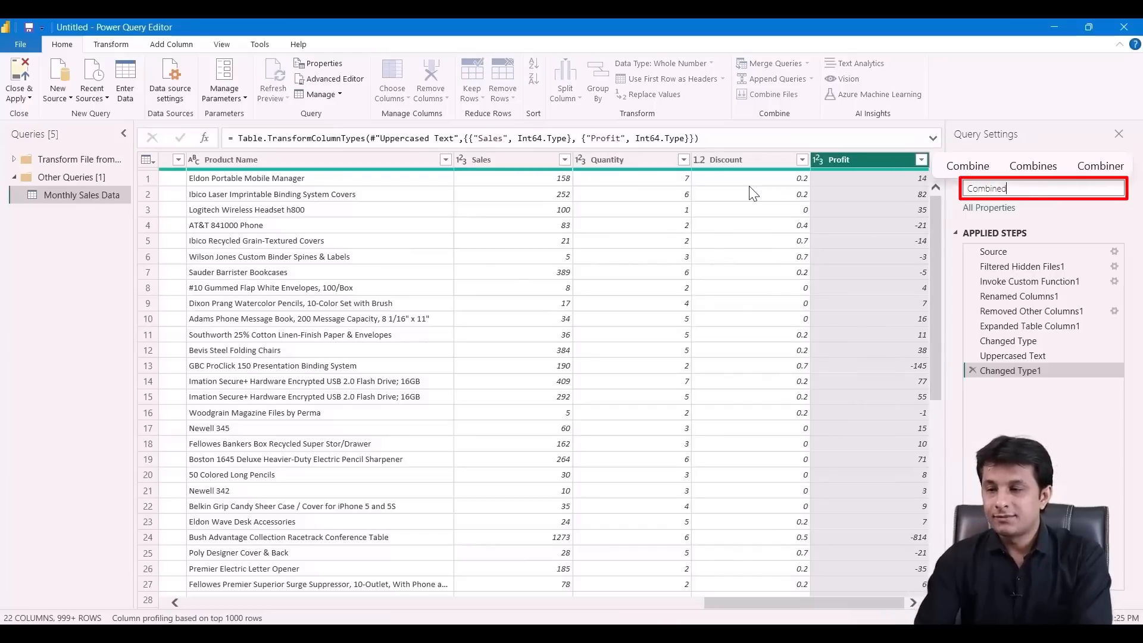
text(Data)
key(Return)
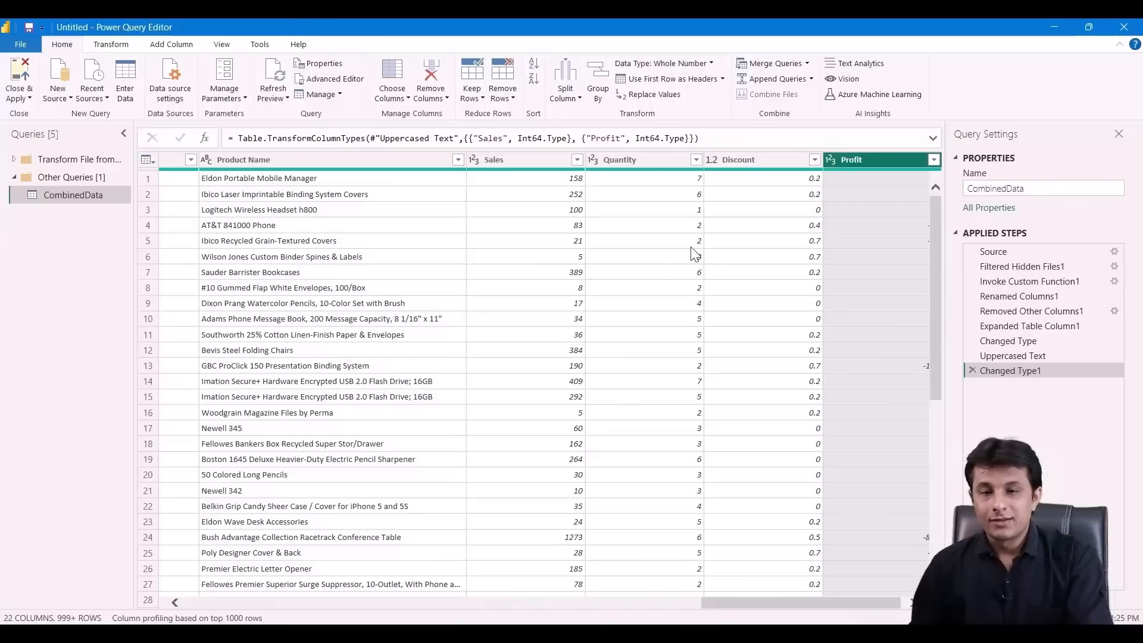
Remove duplicate rows from CombinedData based on all of its columns
drag(787, 602, 229, 602)
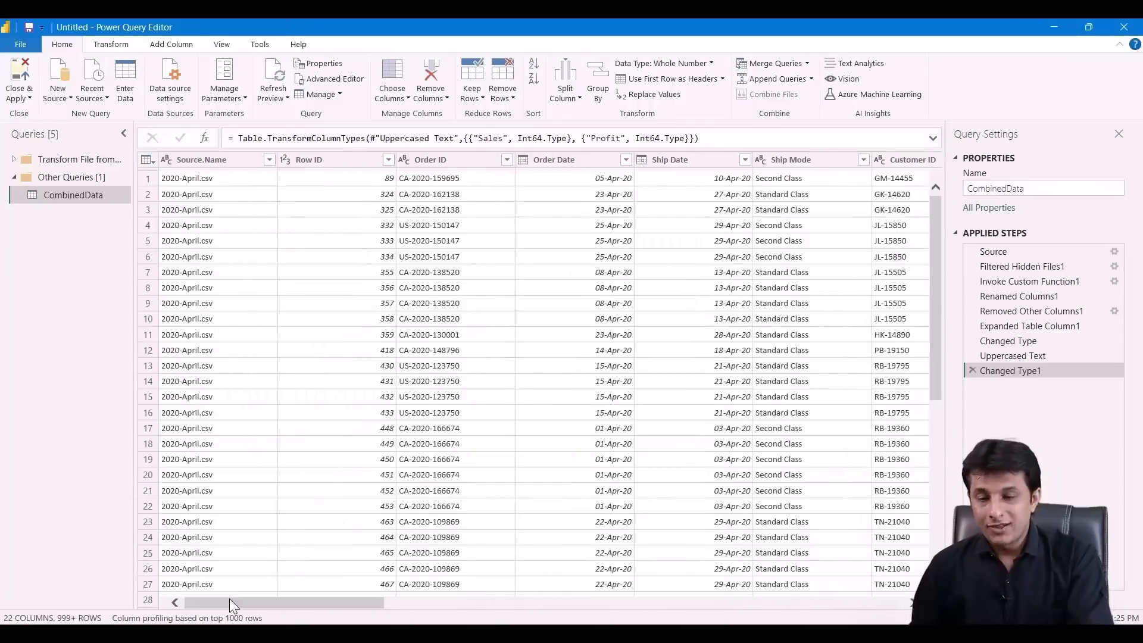
click(325, 262)
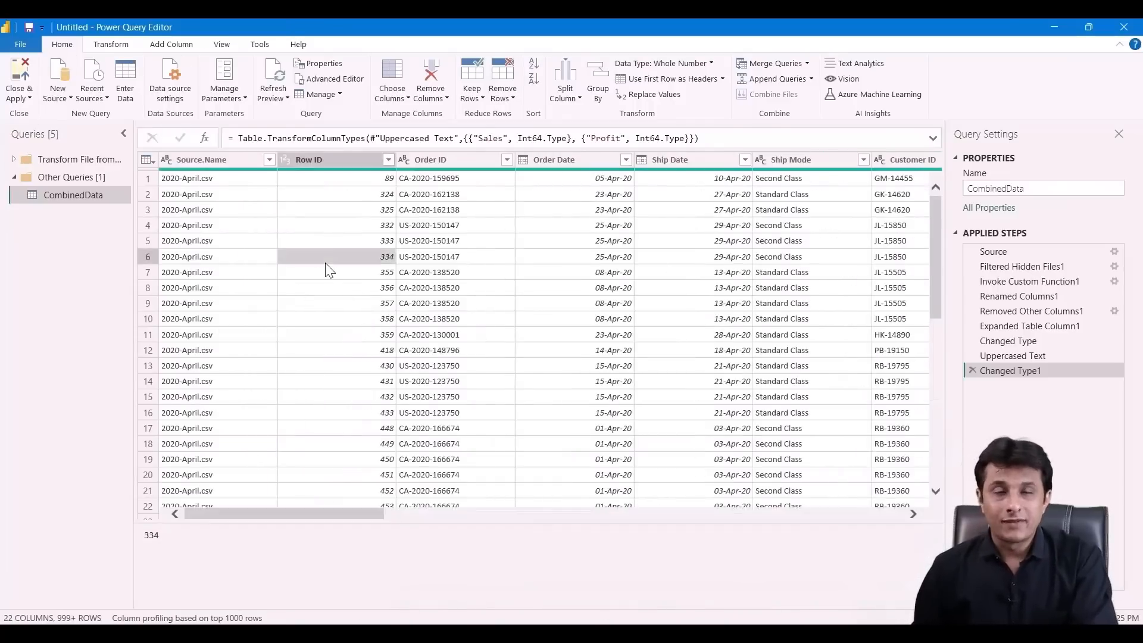
click(449, 261)
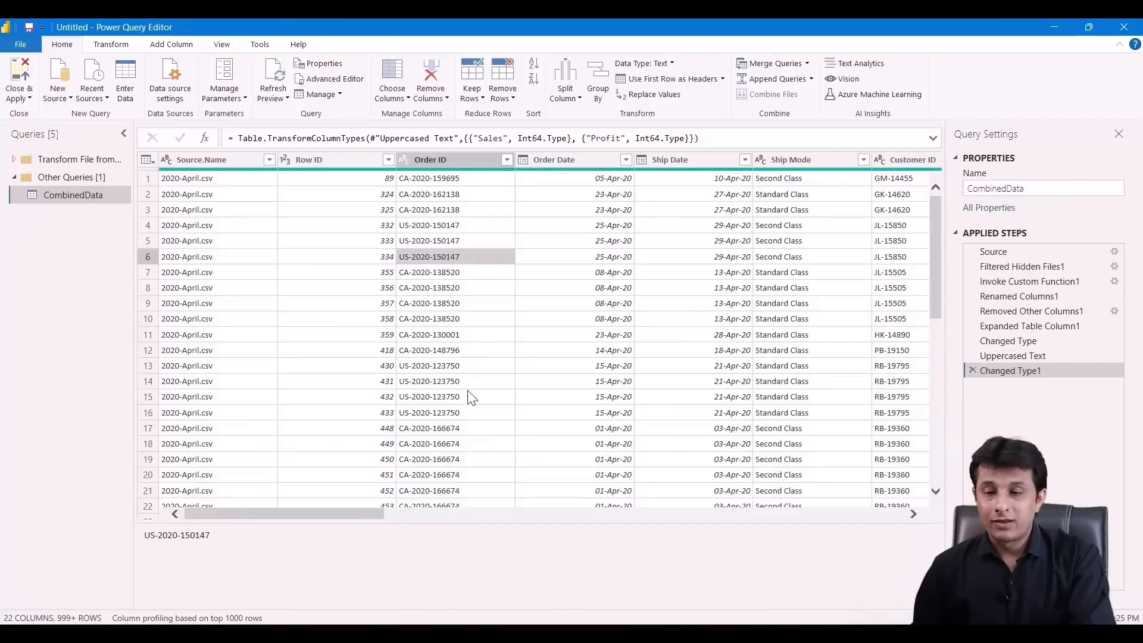
key(ctrl+a)
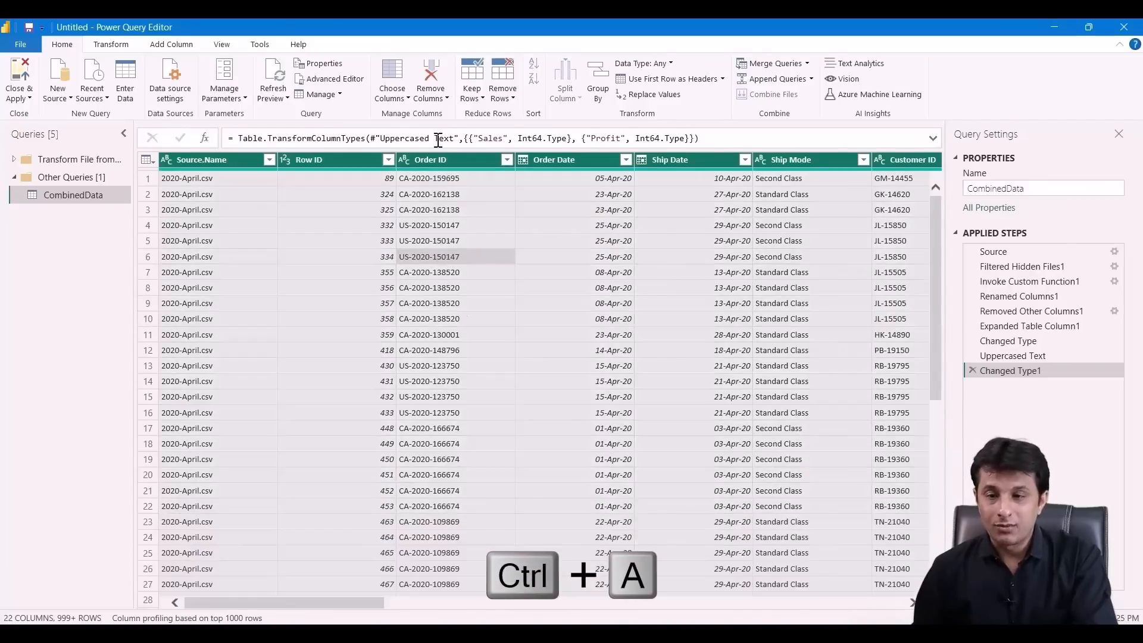
click(505, 100)
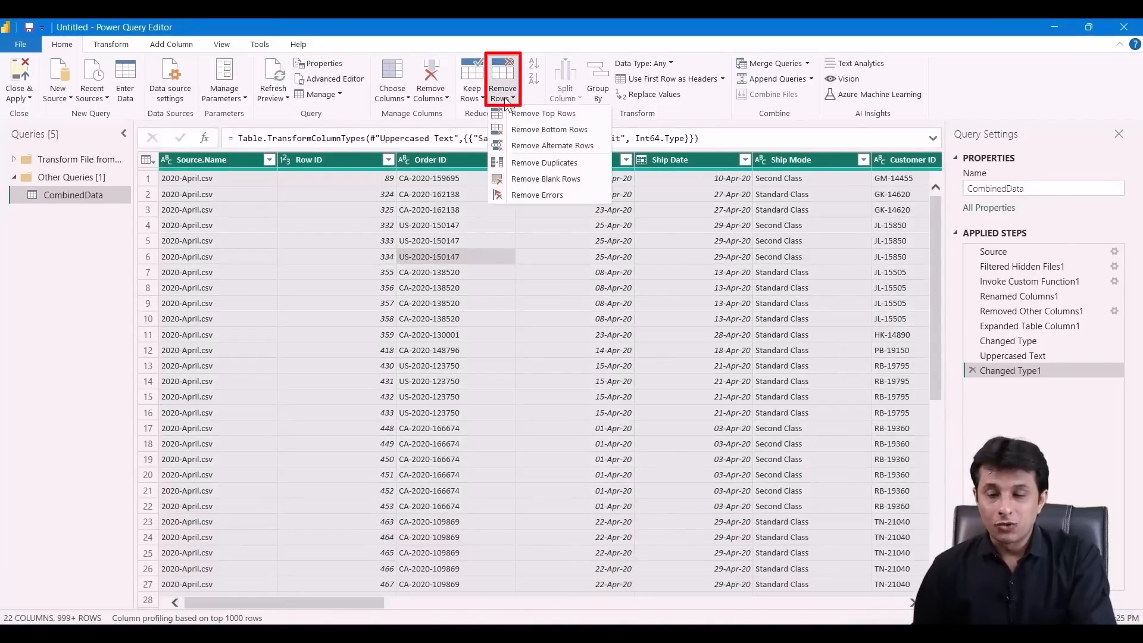
click(544, 163)
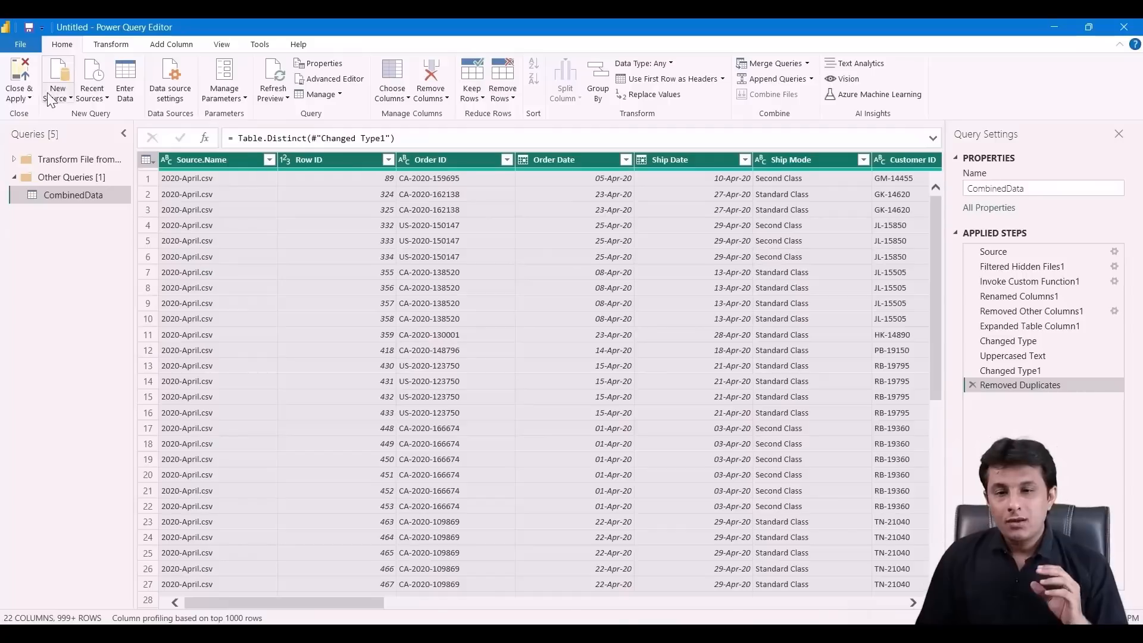
Apply the query changes, close the Power Query Editor, and show the CombinedData table in Data view
click(19, 97)
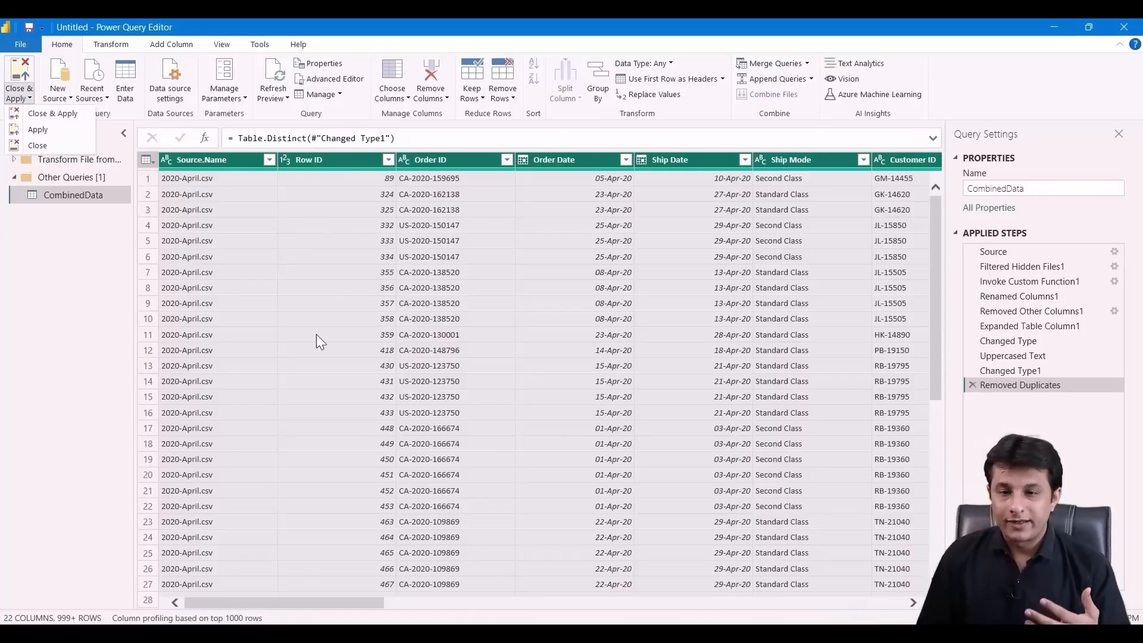
click(30, 116)
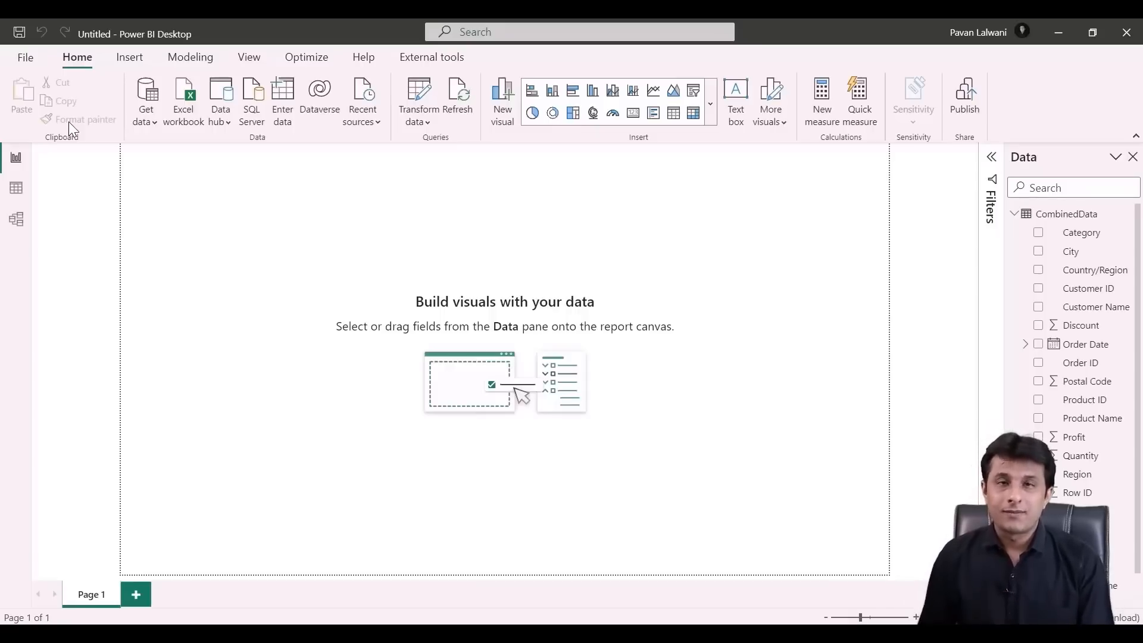
click(10, 189)
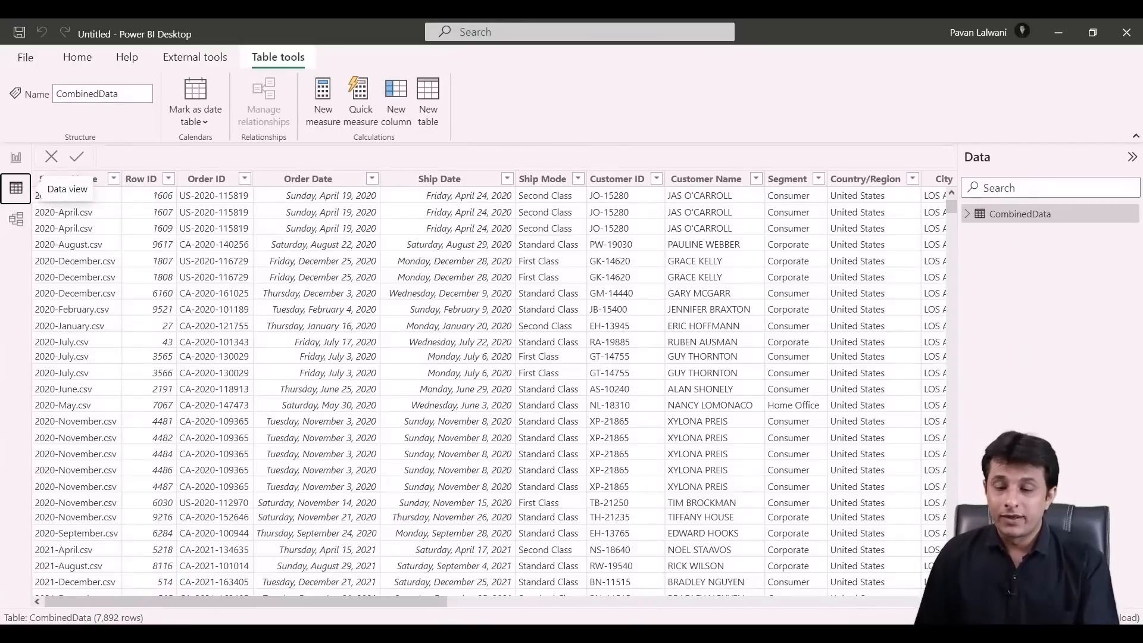
Switch to File Explorer and duplicate the 2020-December file within the Monthly Sales Data folder
click(622, 584)
click(279, 179)
right_click(280, 181)
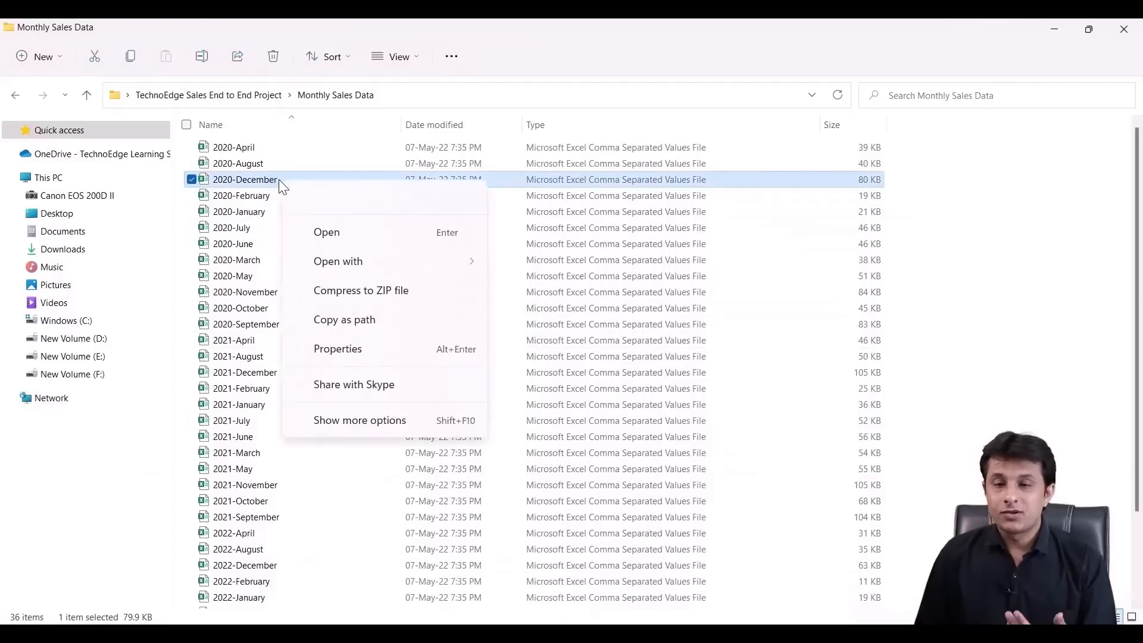
click(335, 196)
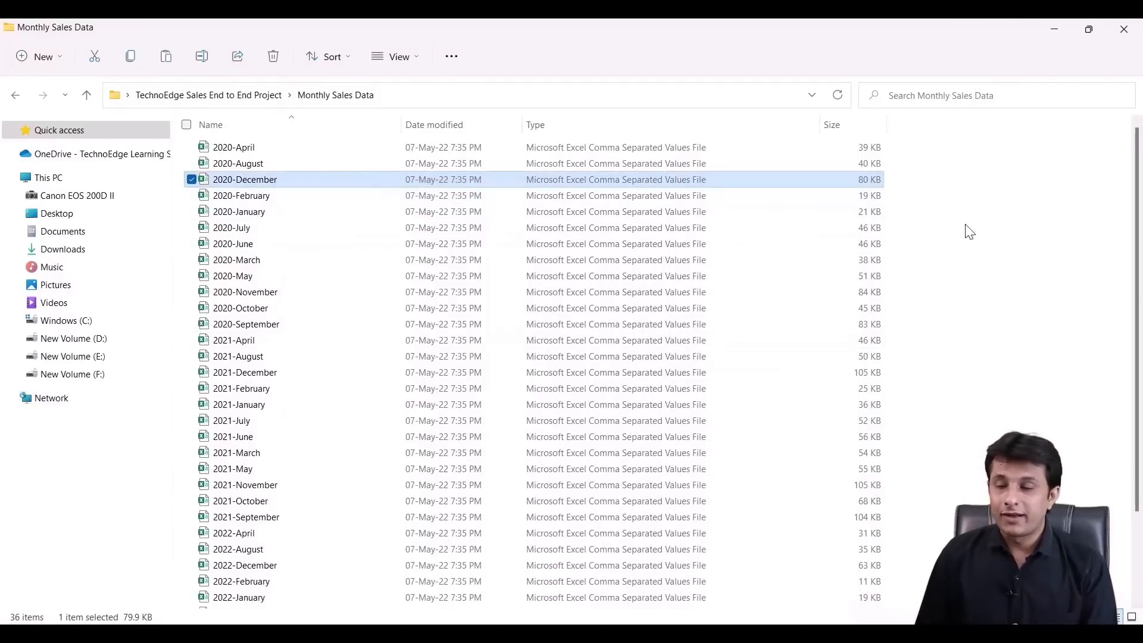
right_click(947, 231)
click(954, 237)
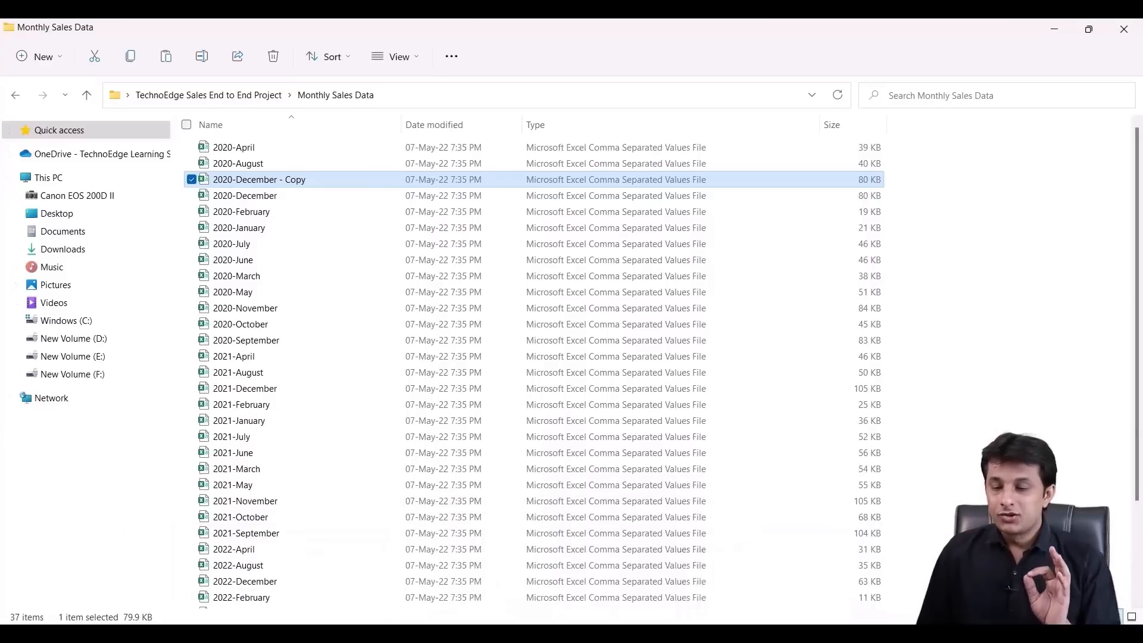
Return to Power BI Desktop and refresh the data to load the added file
click(790, 635)
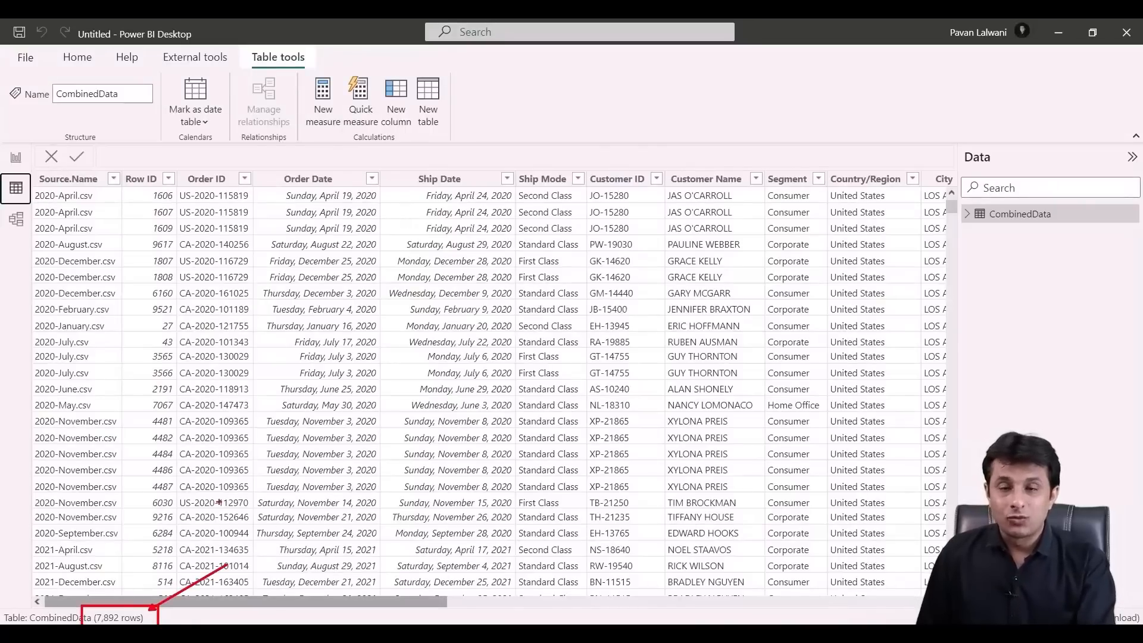
click(84, 57)
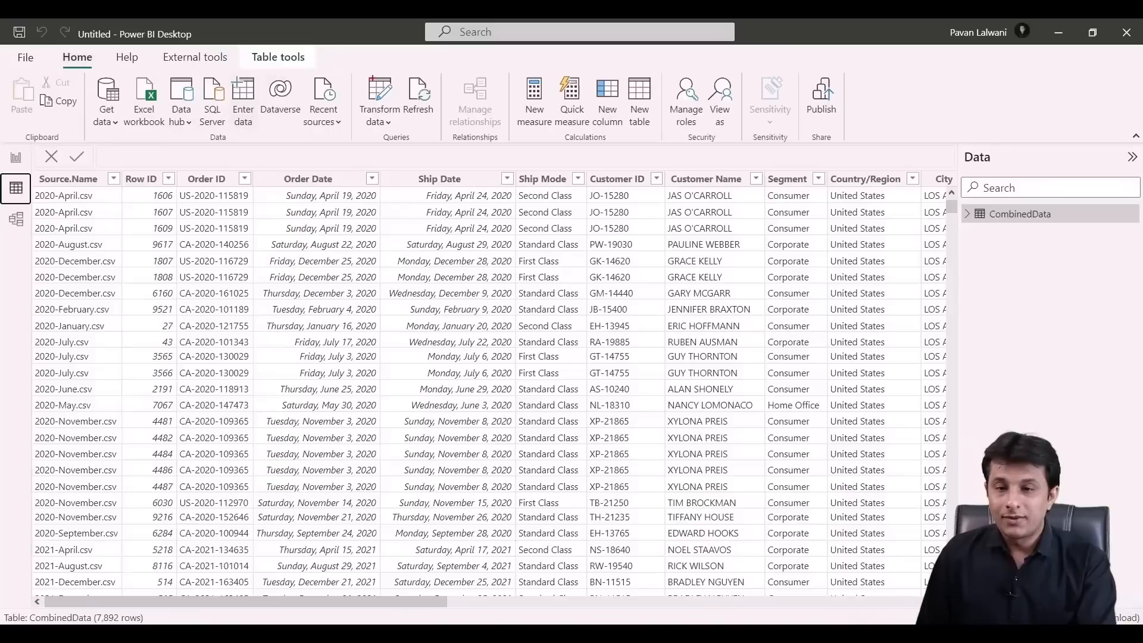
click(423, 98)
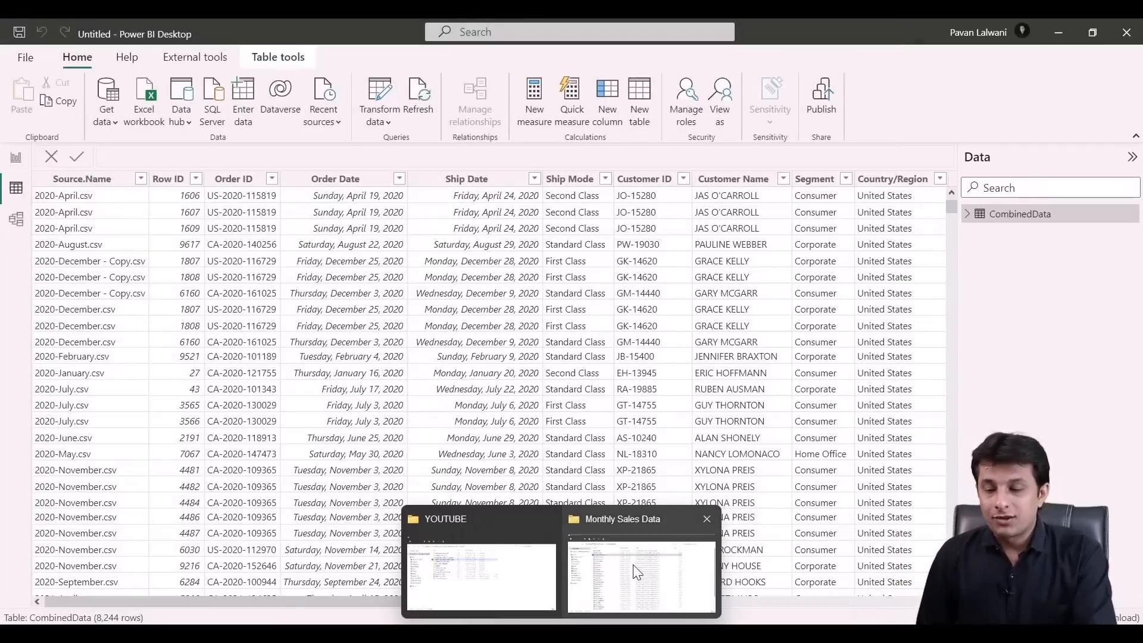
Switch to File Explorer and delete the 2020-December - Copy file from the Monthly Sales Data folder
click(655, 565)
mouse_move(194, 188)
mouse_down()
mouse_move(296, 203)
mouse_move(325, 243)
mouse_move(426, 132)
mouse_move(312, 171)
mouse_up()
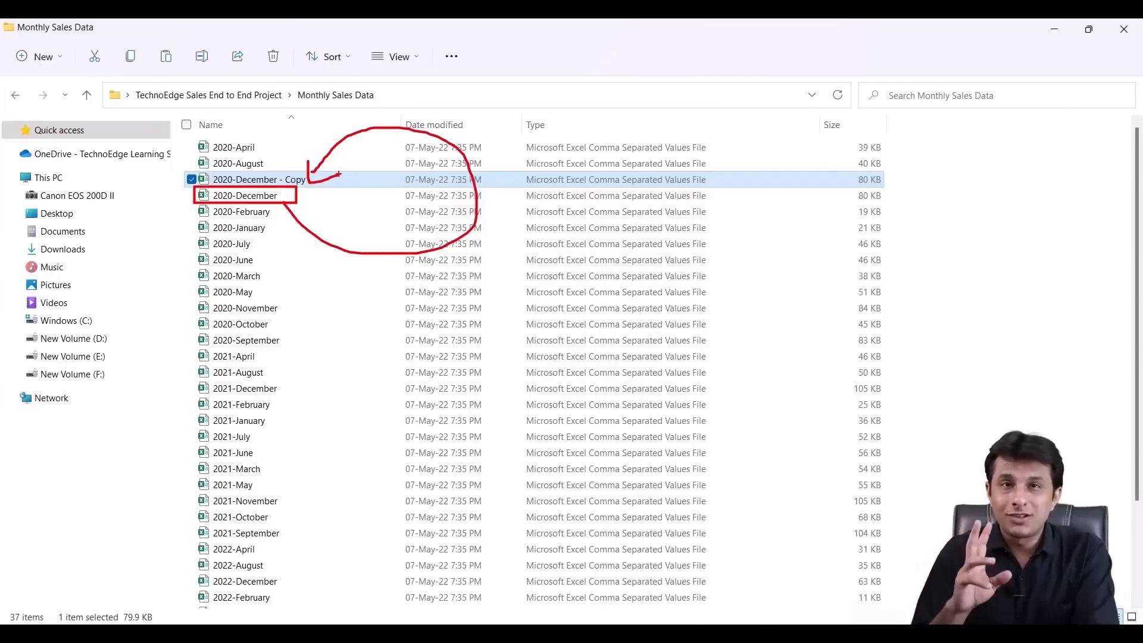
key(Escape)
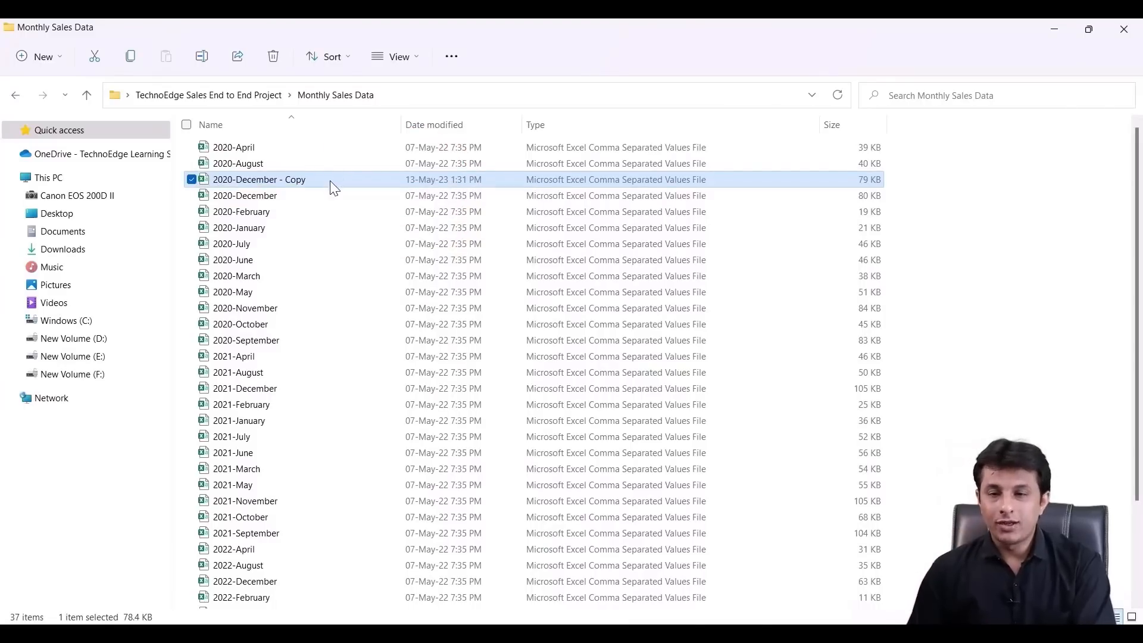
right_click(332, 181)
click(469, 201)
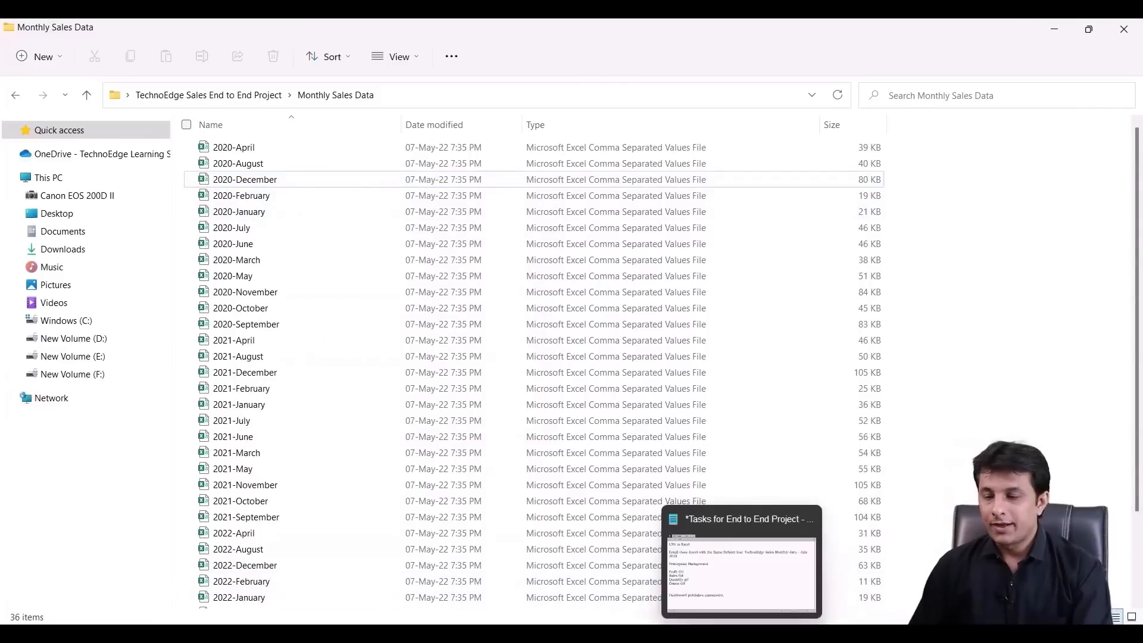
Return to Power BI Desktop, dismiss the refresh error, refresh the data again, and show the CombinedData table in Data view
click(774, 634)
click(726, 583)
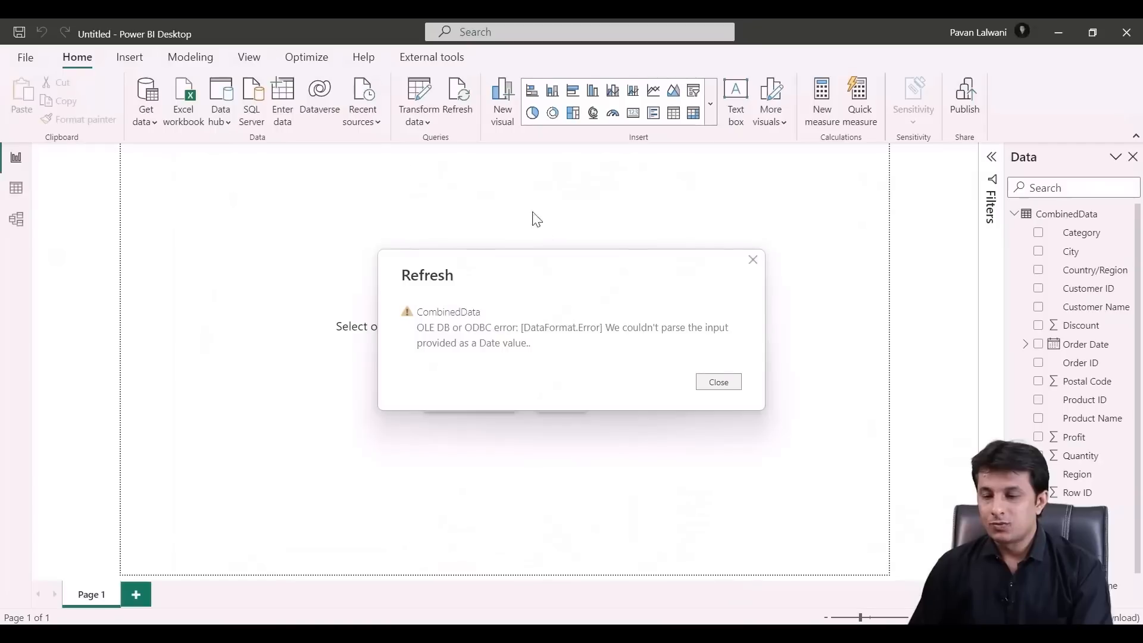
click(718, 382)
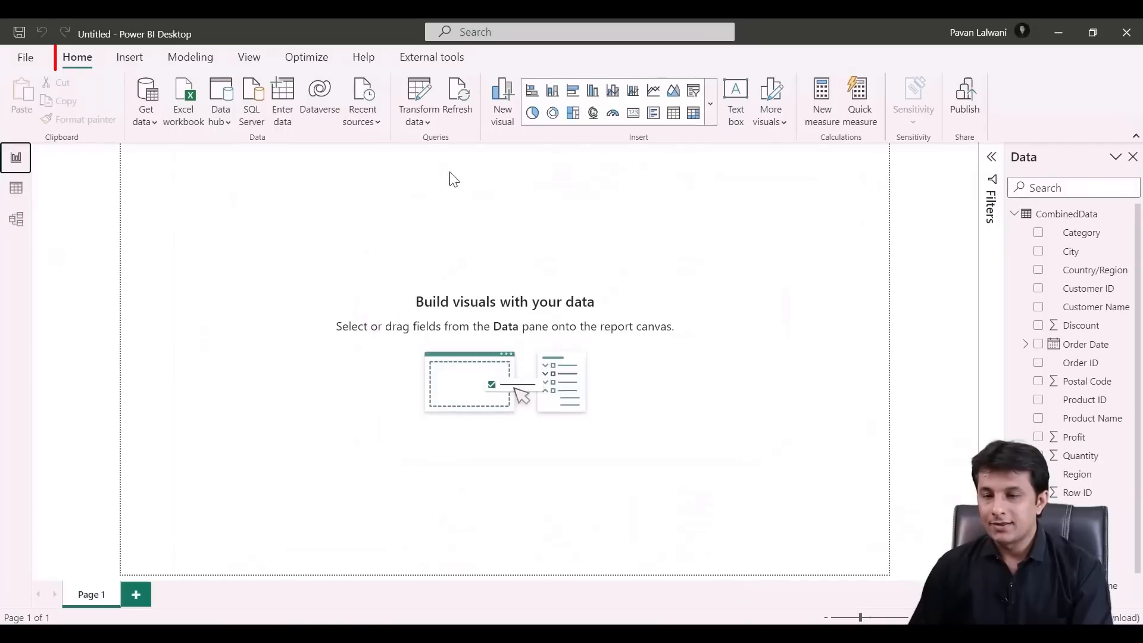
click(457, 101)
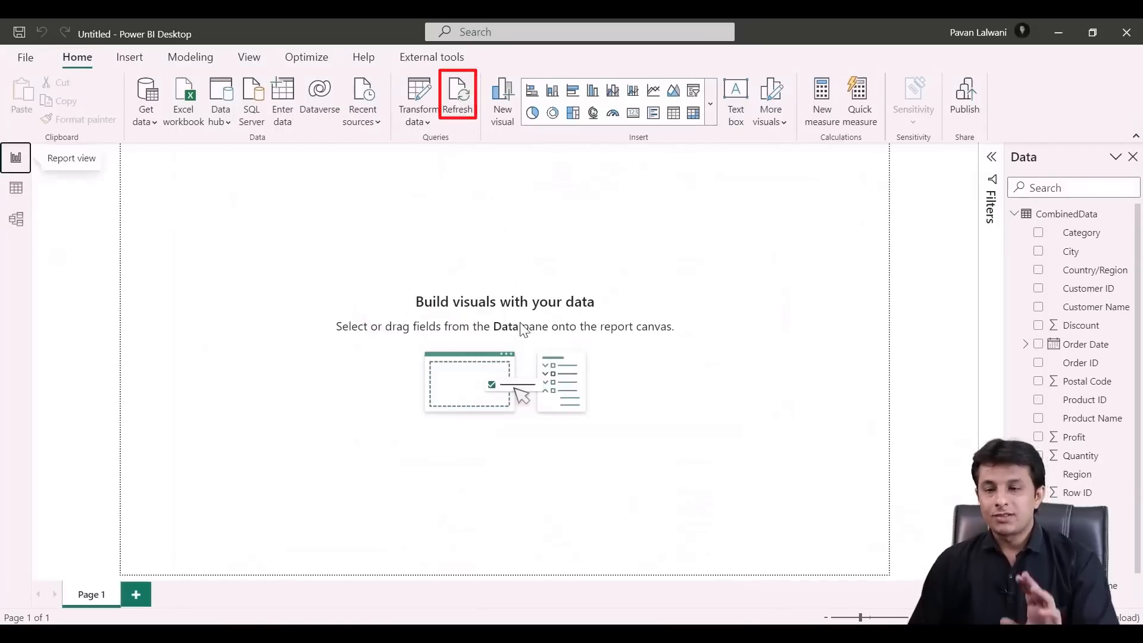
click(16, 190)
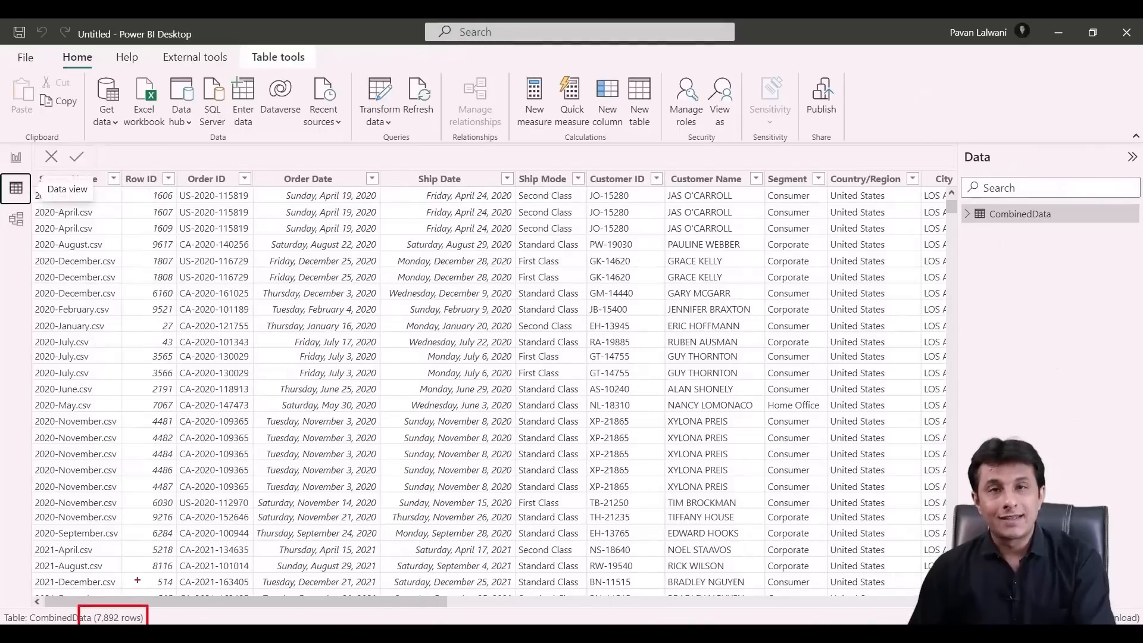
Insert a stacked column chart on the report page and enlarge it in the upper-left area
click(15, 157)
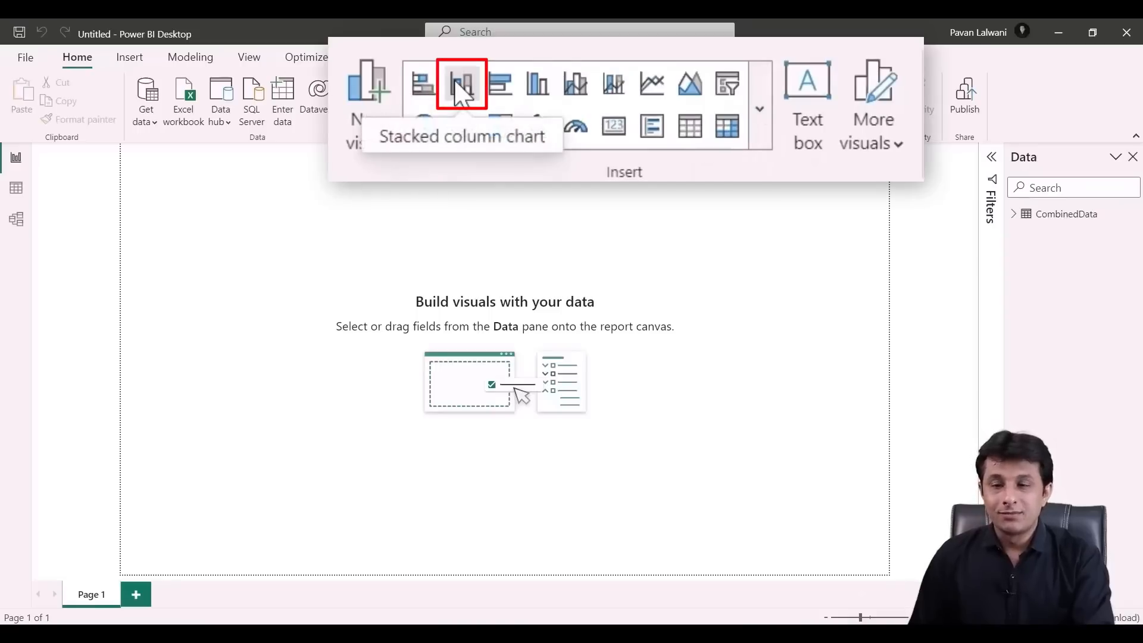
click(552, 90)
drag(236, 311, 460, 342)
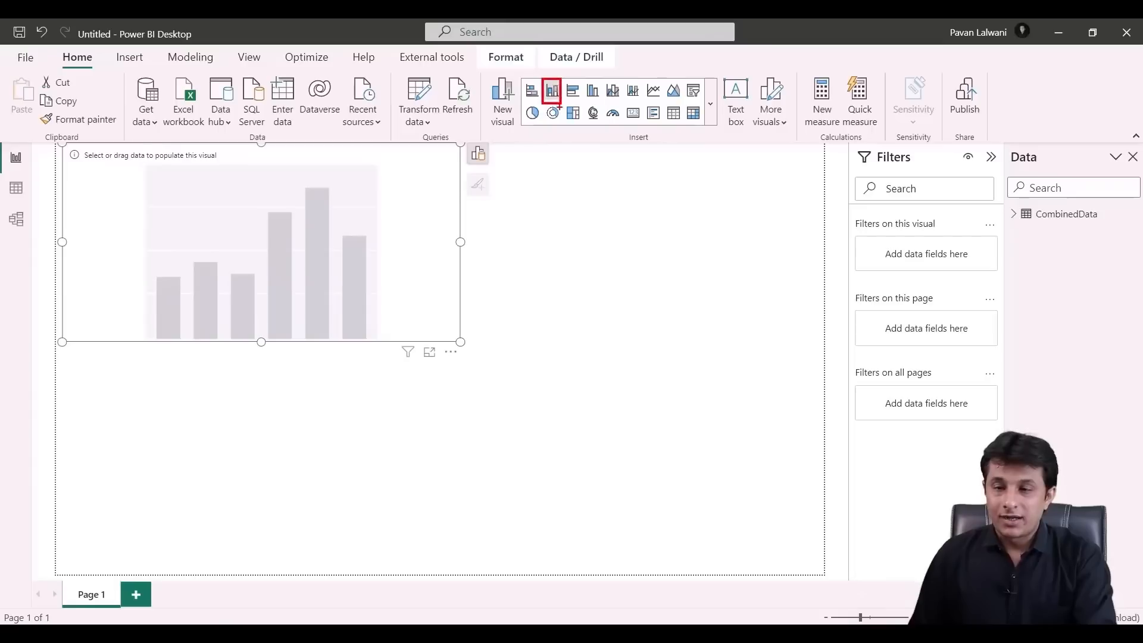
Assign Sub-Category to the column chart's X-axis and Sales to its Y-axis
click(478, 156)
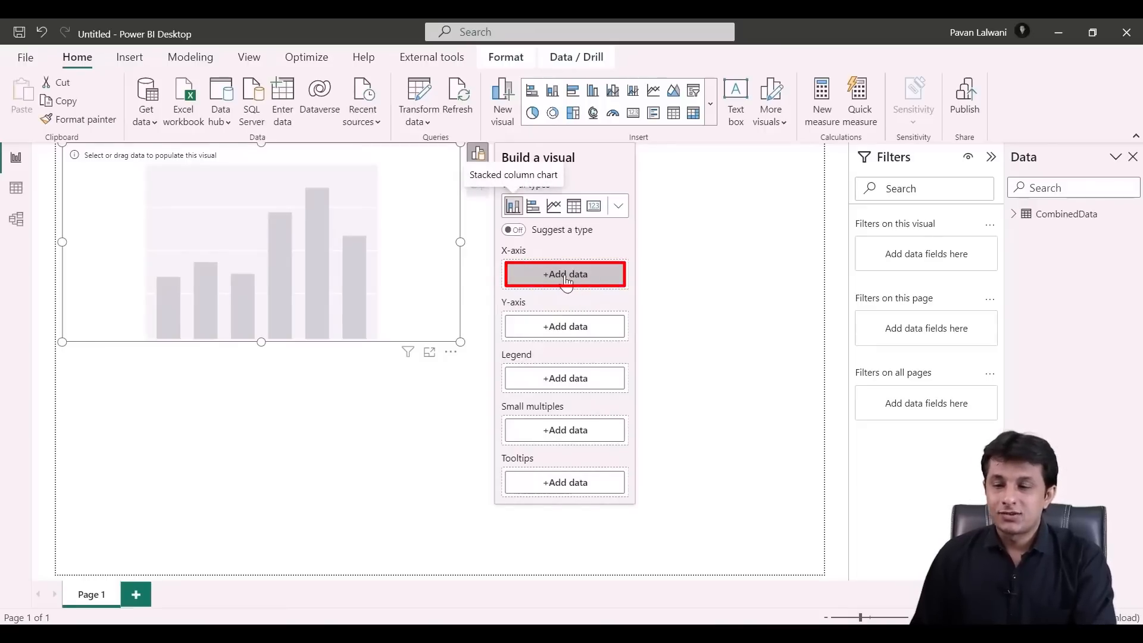
click(566, 278)
scroll(714, 416, down, 3)
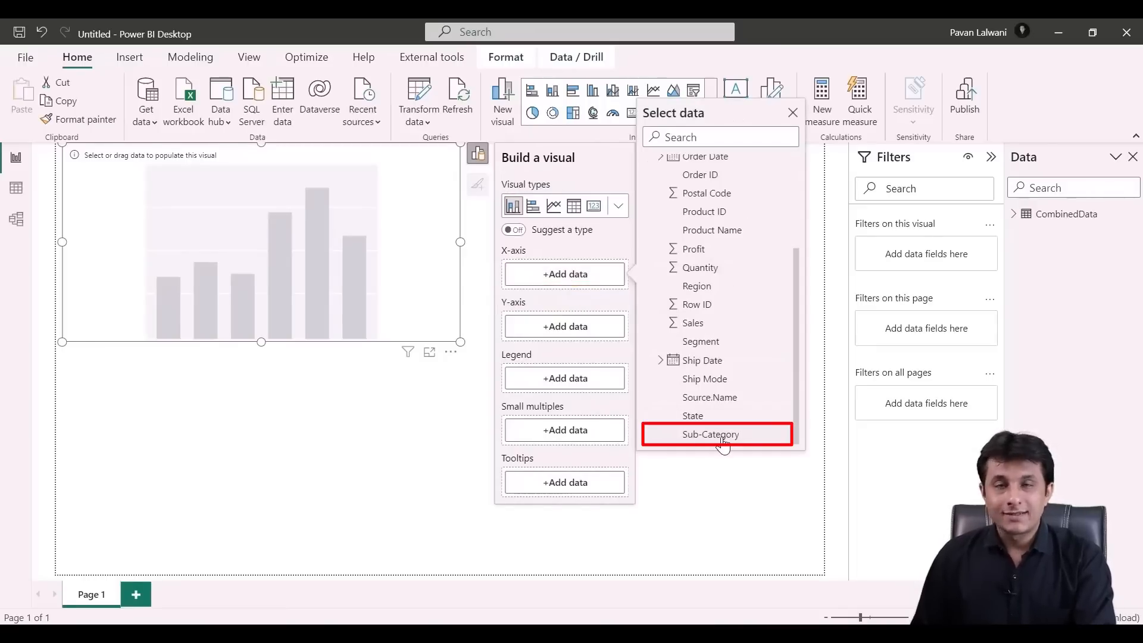
click(704, 433)
click(563, 353)
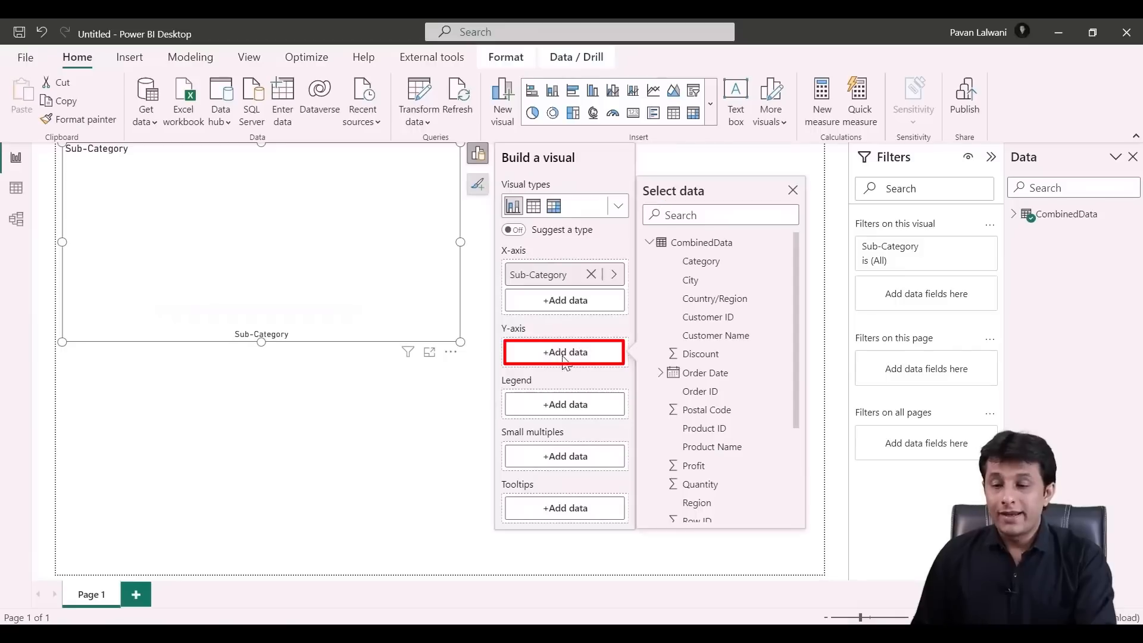
click(699, 401)
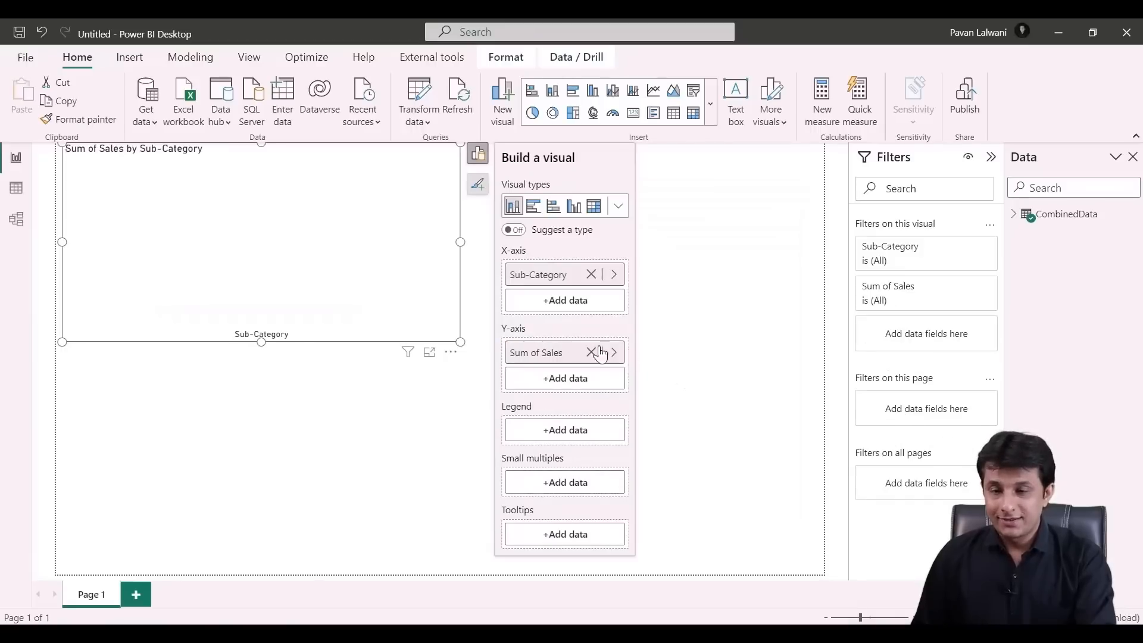
Resize and reposition the column chart on the report page, and turn on its data labels
drag(460, 341, 831, 575)
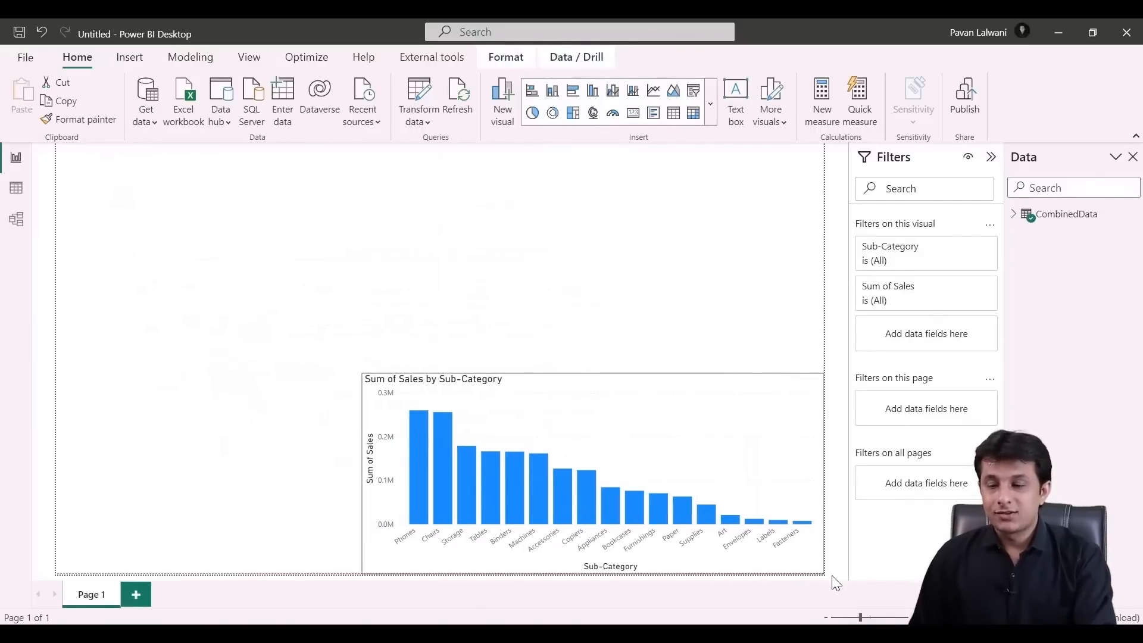
drag(360, 369, 377, 390)
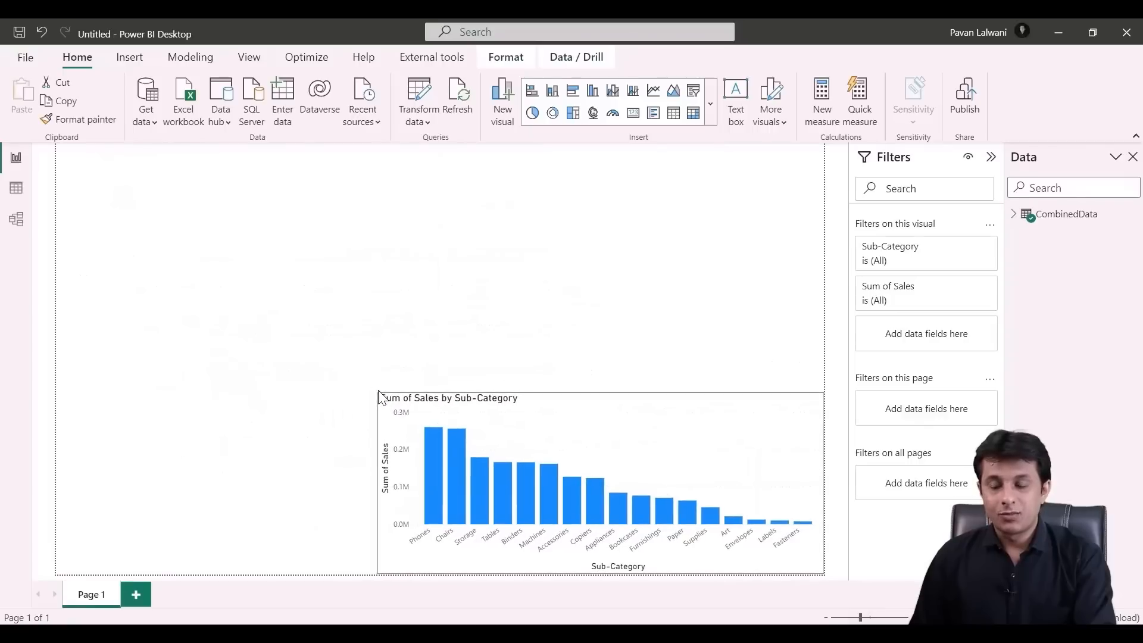
drag(548, 424, 269, 229)
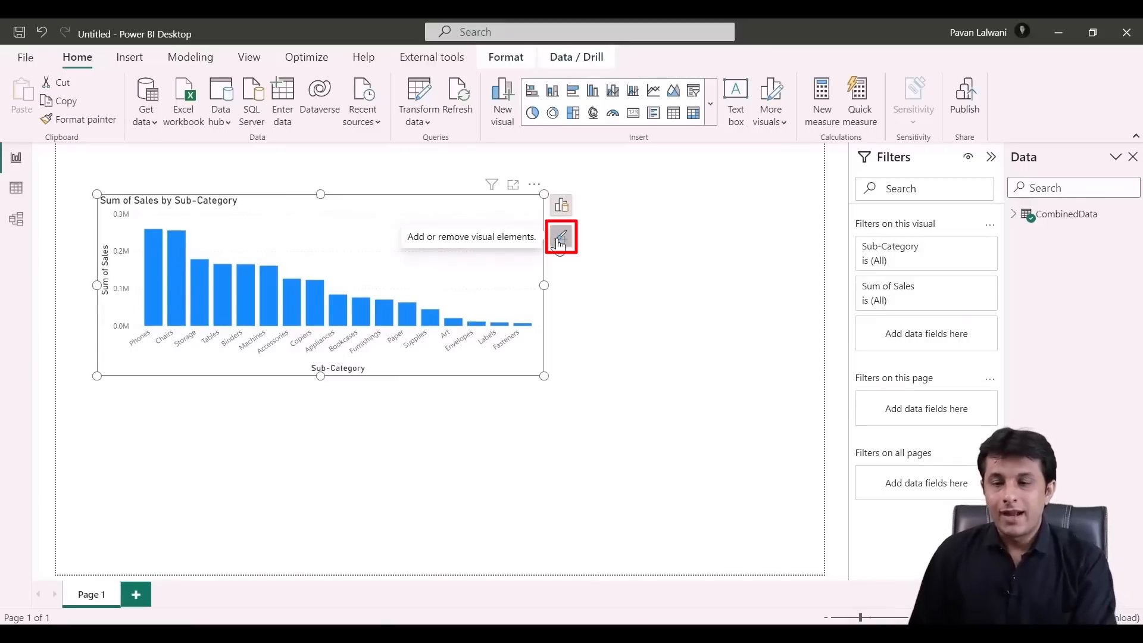
click(590, 354)
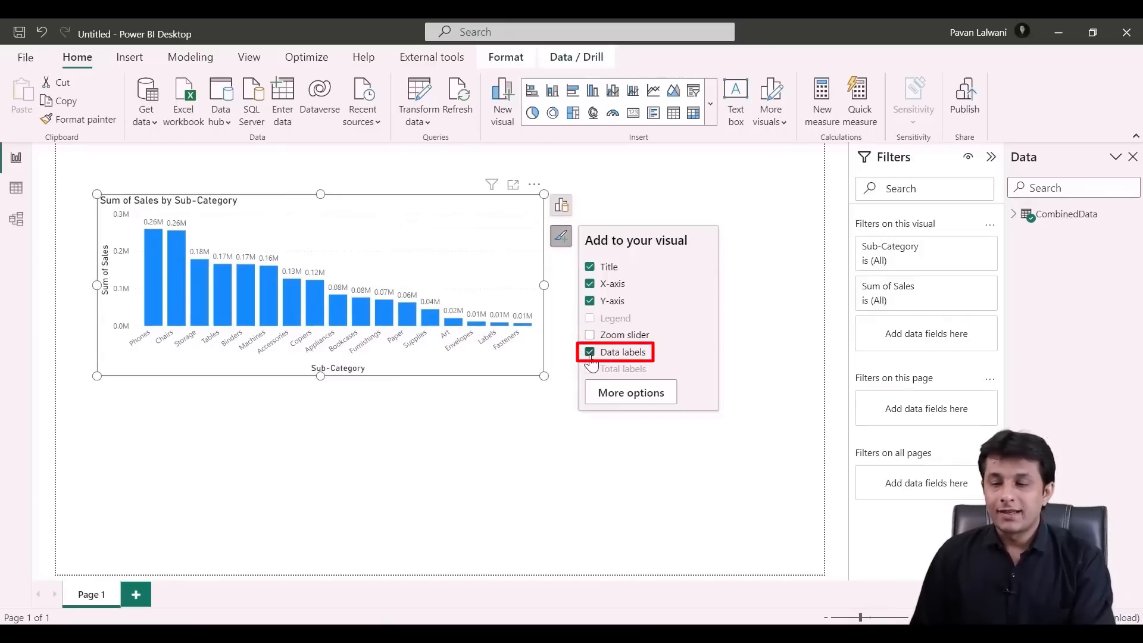
click(513, 406)
click(494, 254)
Move the column chart to the lower-left corner of the report page and fit it to about half the page width
drag(544, 376, 780, 396)
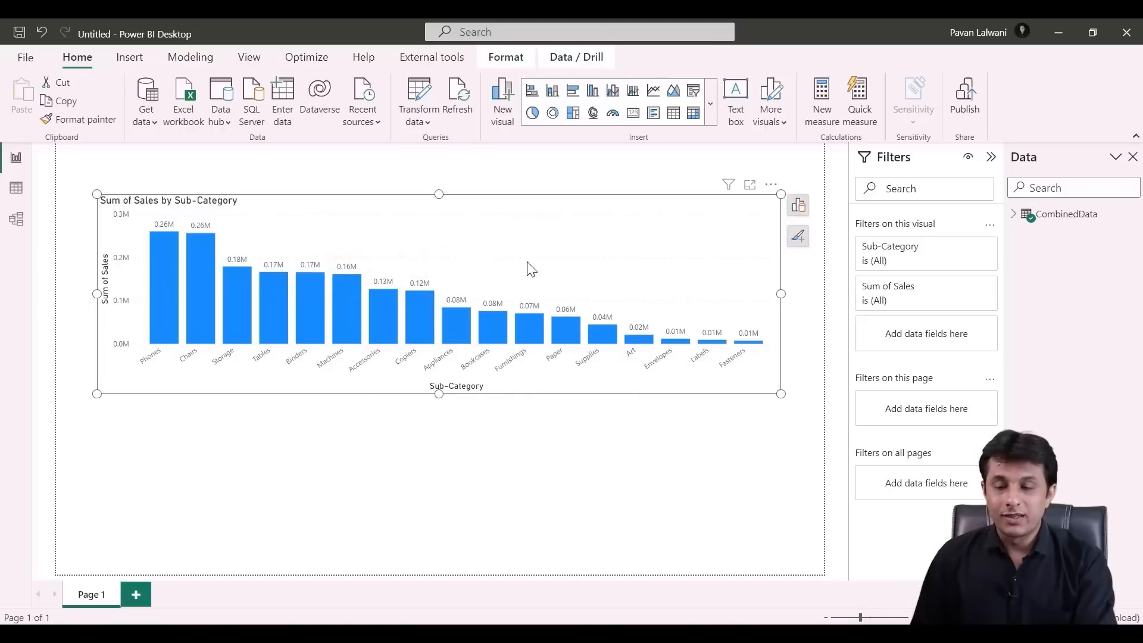
drag(516, 229, 469, 427)
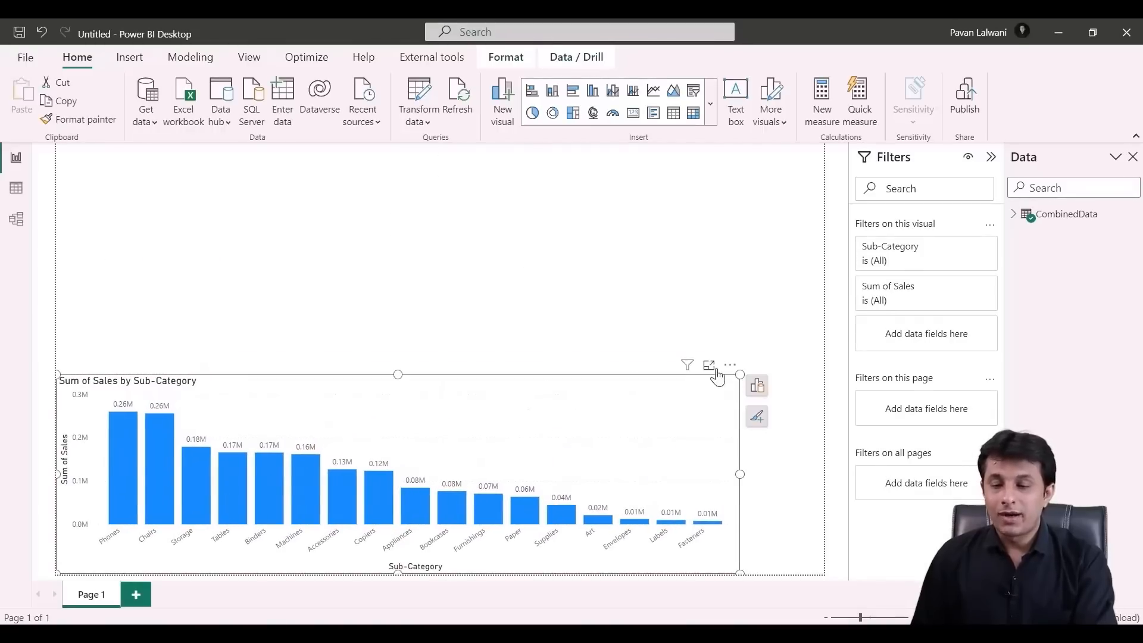
drag(739, 374, 495, 387)
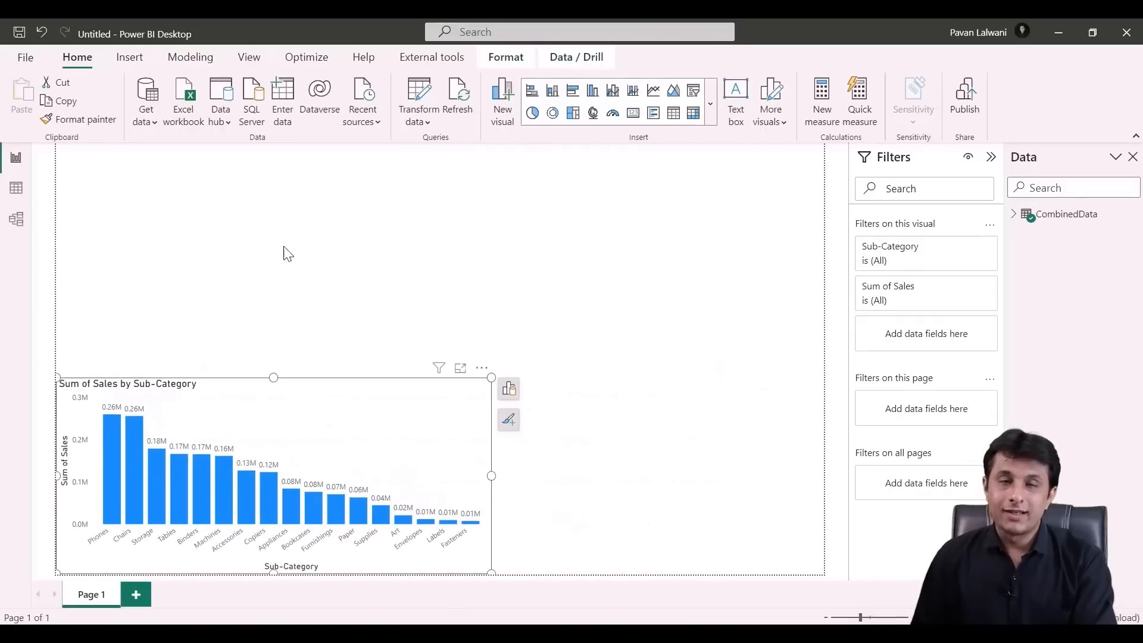
click(291, 265)
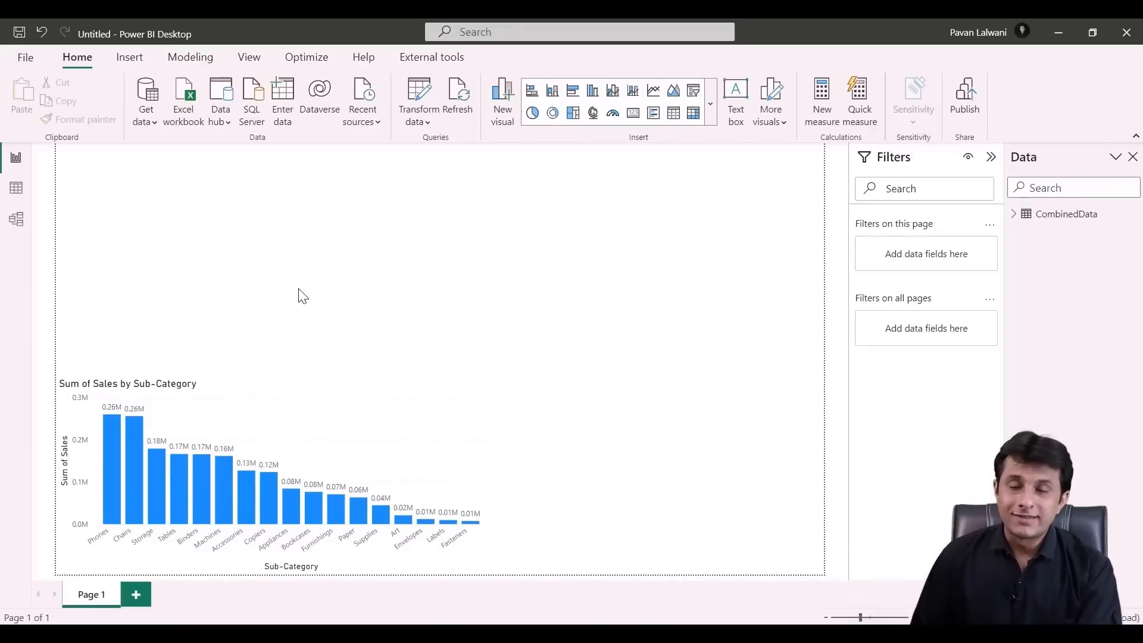
Insert a pie chart on the report page and assign Region to its legend
click(714, 119)
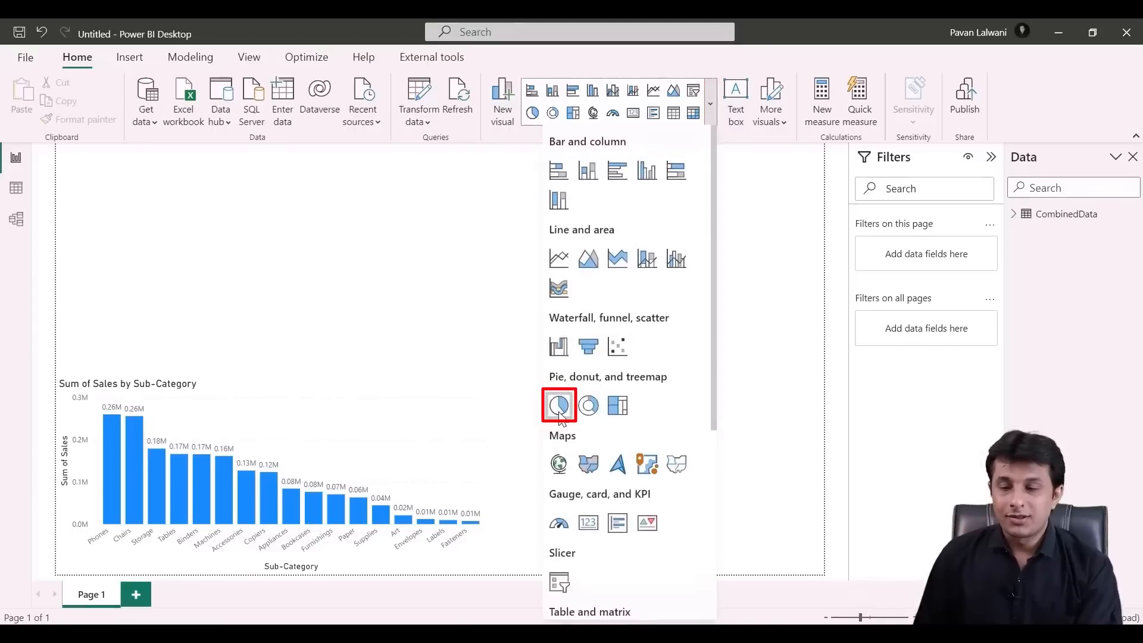
click(558, 406)
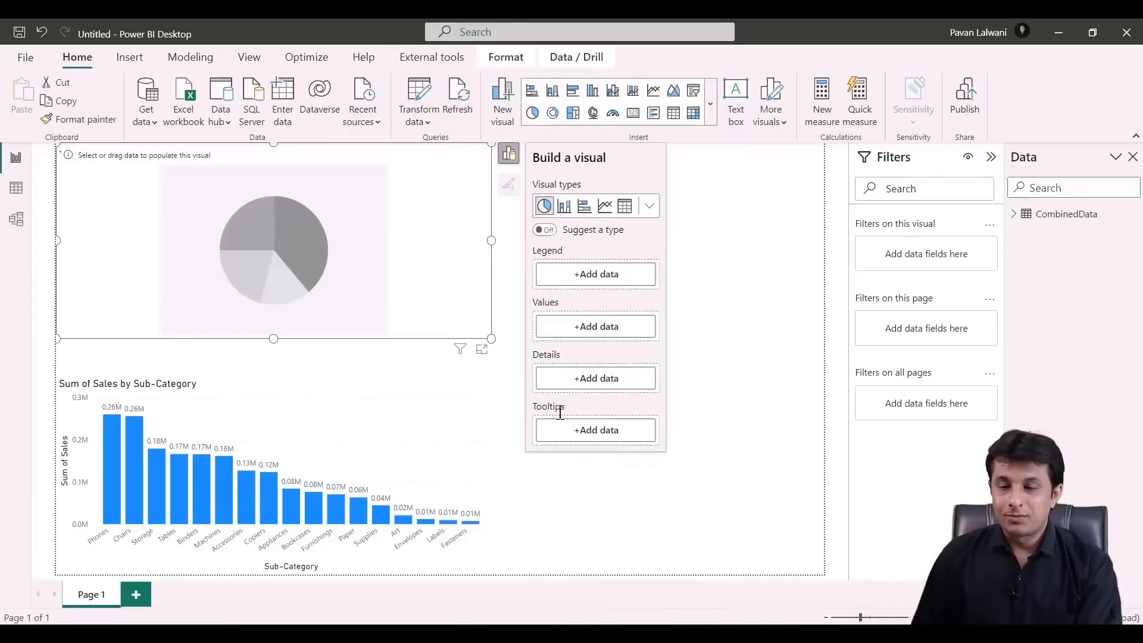
click(595, 273)
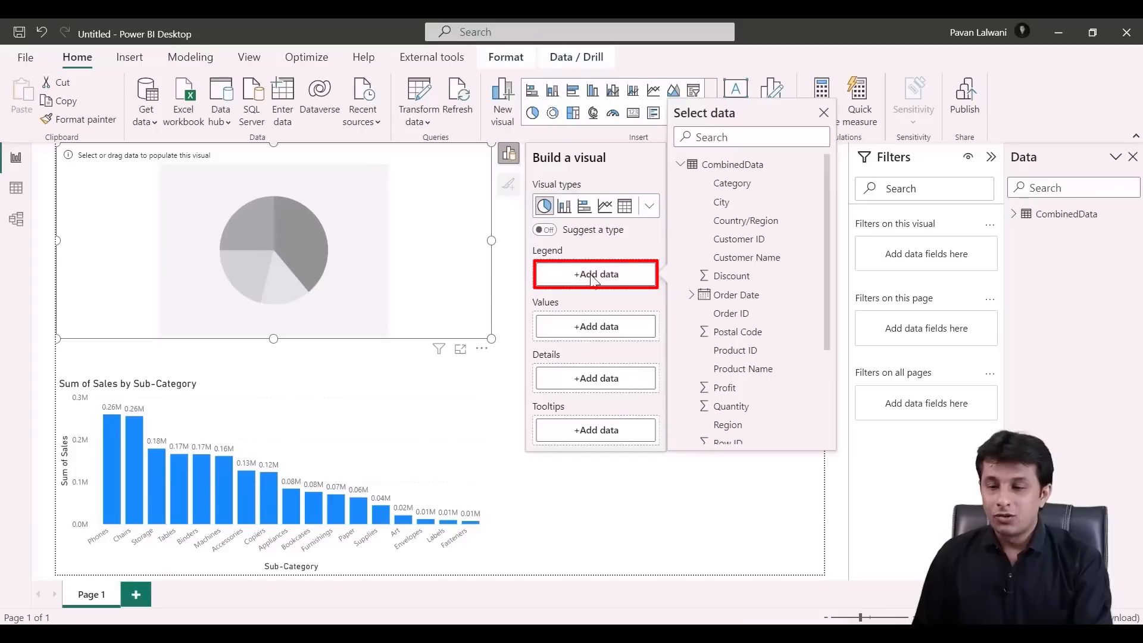
scroll(732, 381, down, 3)
click(727, 286)
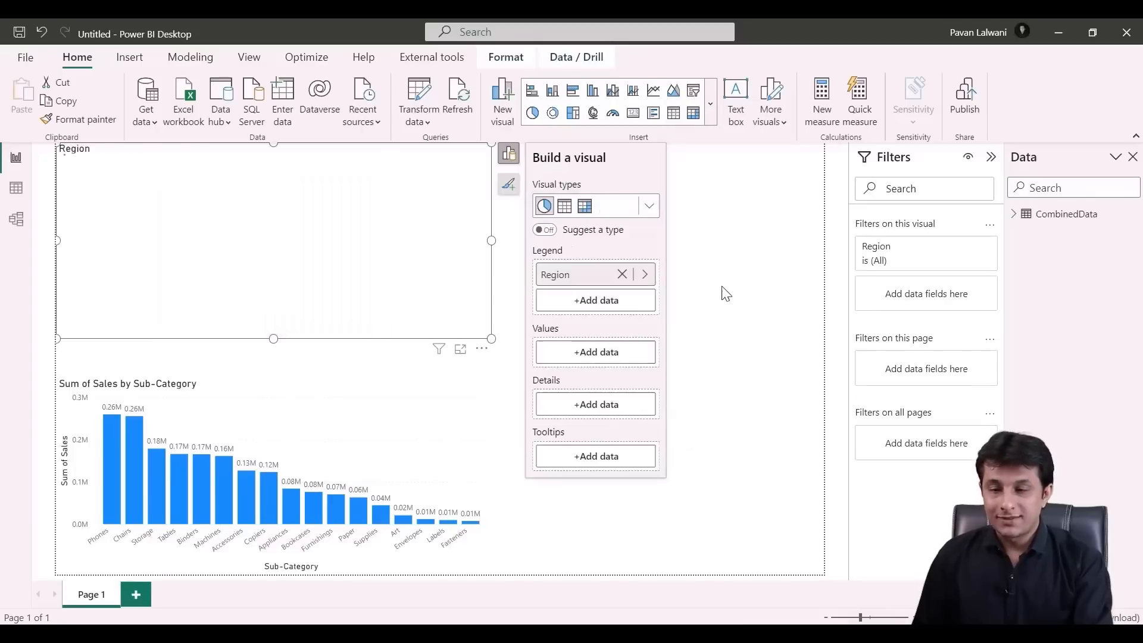
Assign Sales to the pie chart's values, then shrink and place the chart in the page's lower-right corner
click(602, 355)
scroll(732, 377, down, 3)
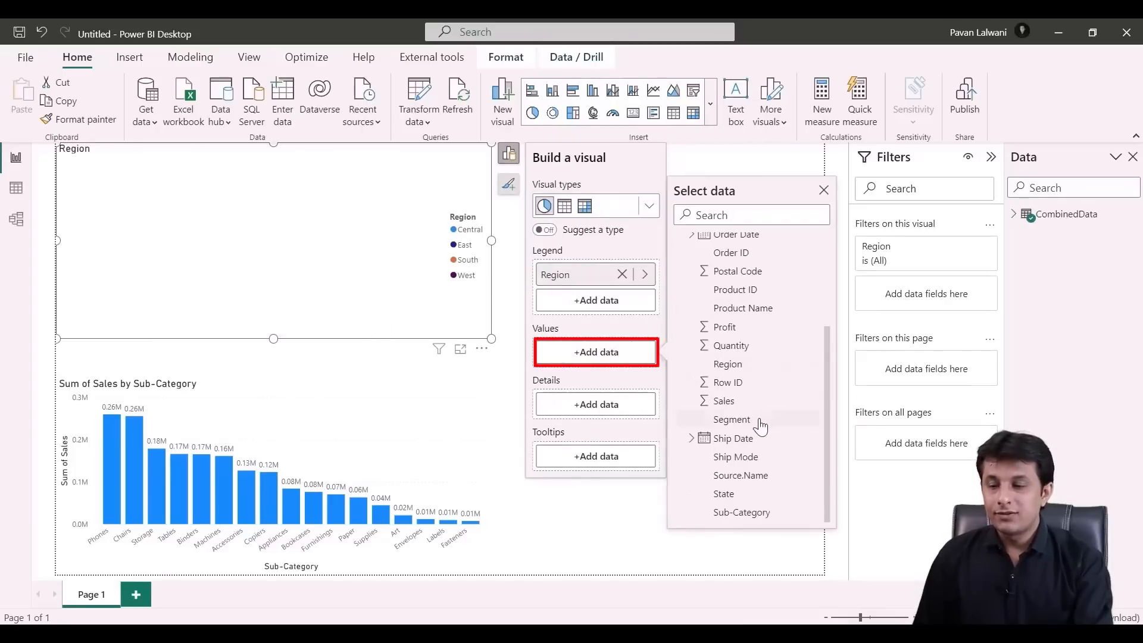
click(732, 404)
drag(485, 344, 812, 587)
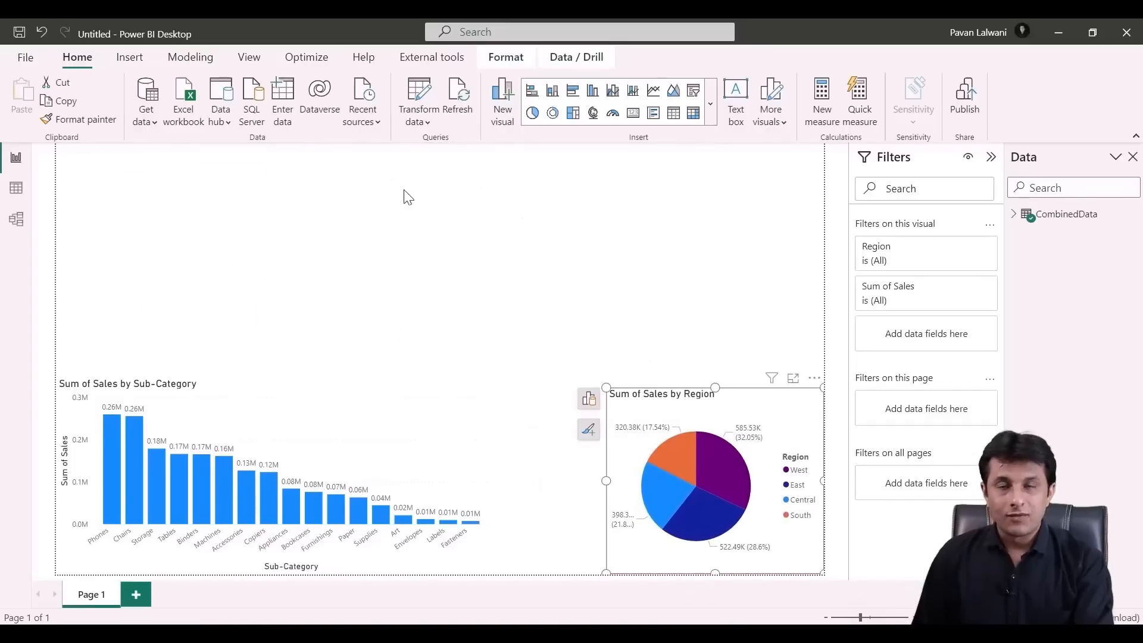
Insert a donut chart above the column chart and reduce its width
click(709, 113)
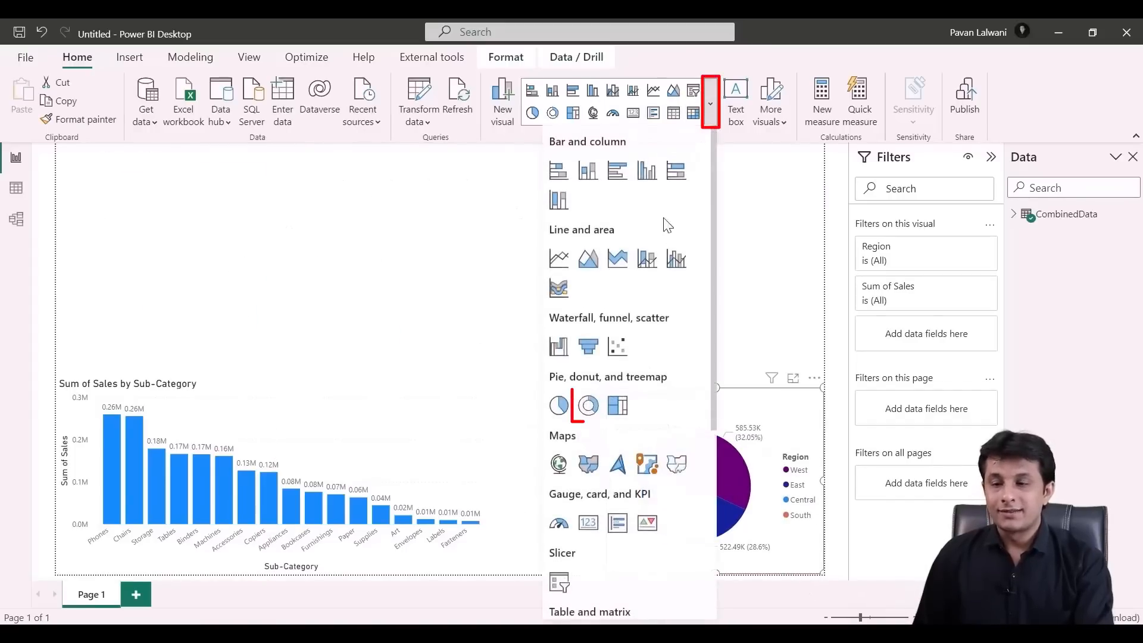
click(590, 406)
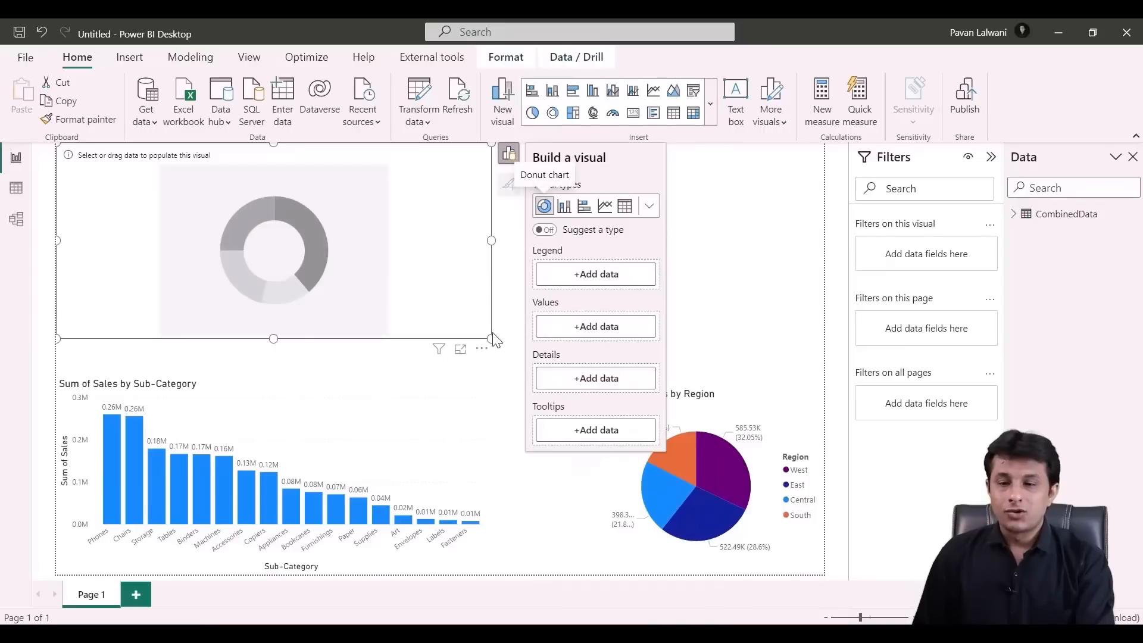
drag(487, 337, 314, 335)
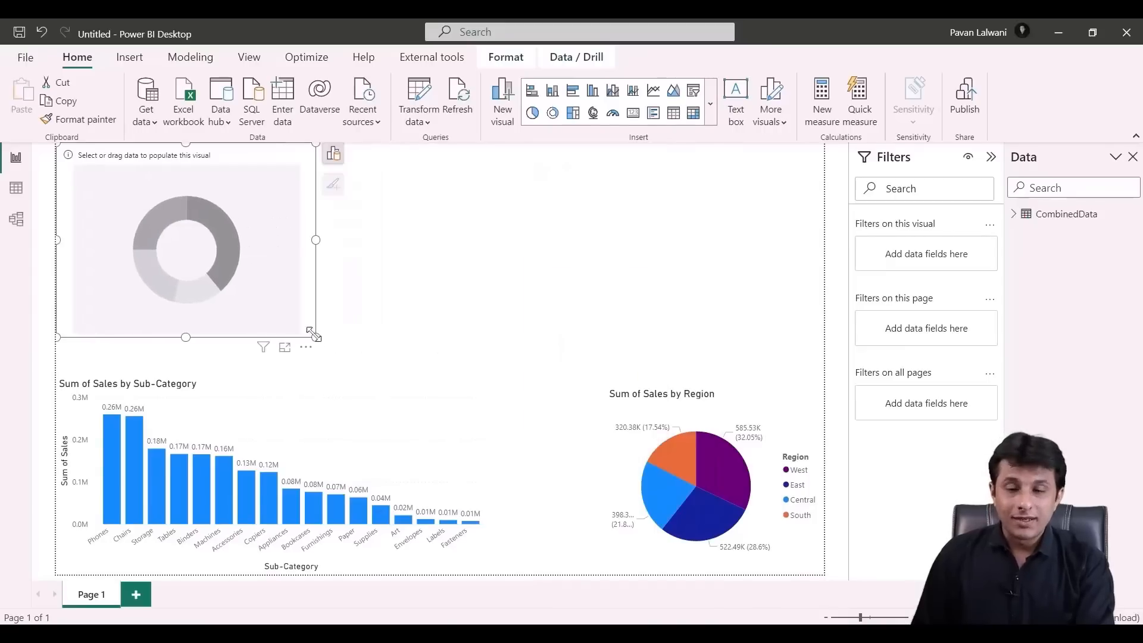
Assign Segment to the donut chart's legend and Sales to its values
click(333, 153)
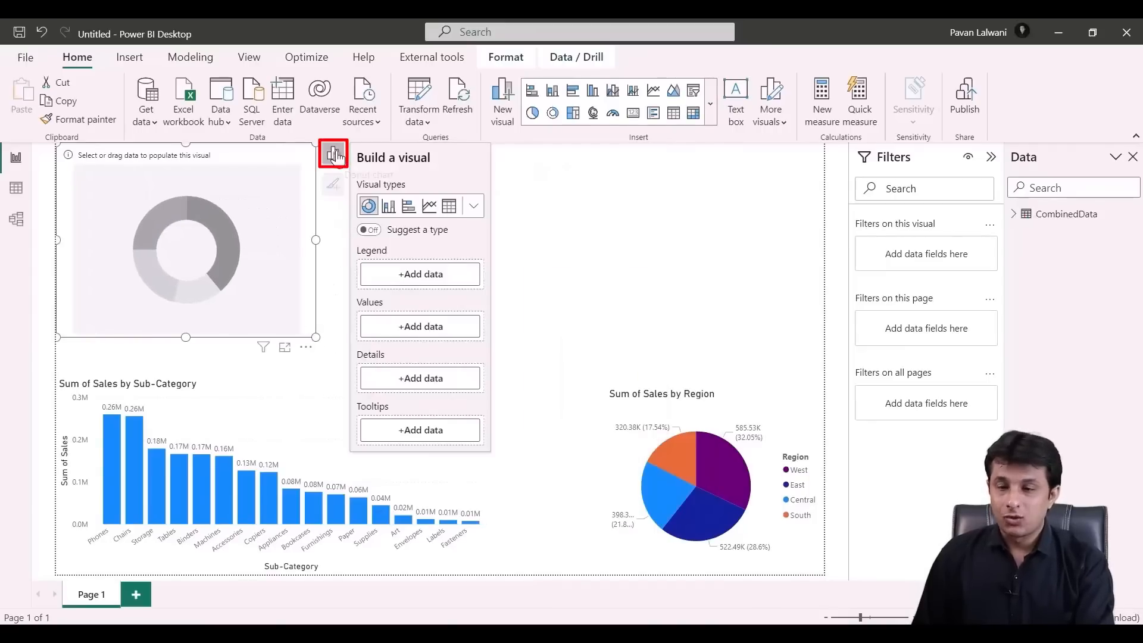
click(422, 274)
scroll(569, 338, down, 3)
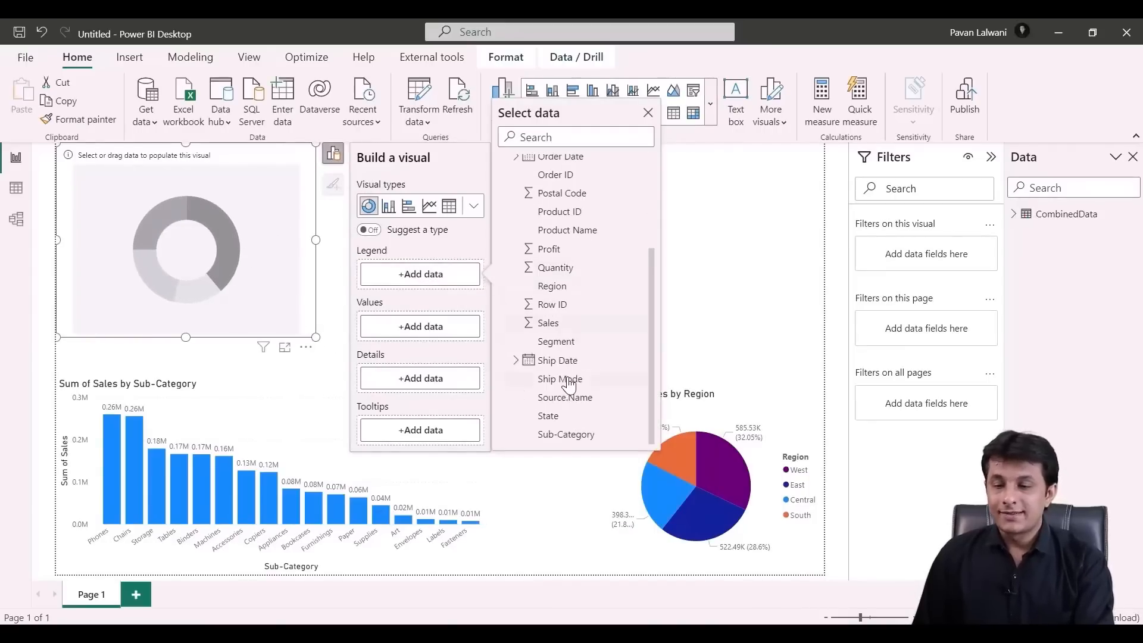
click(558, 341)
click(417, 356)
scroll(545, 403, down, 2)
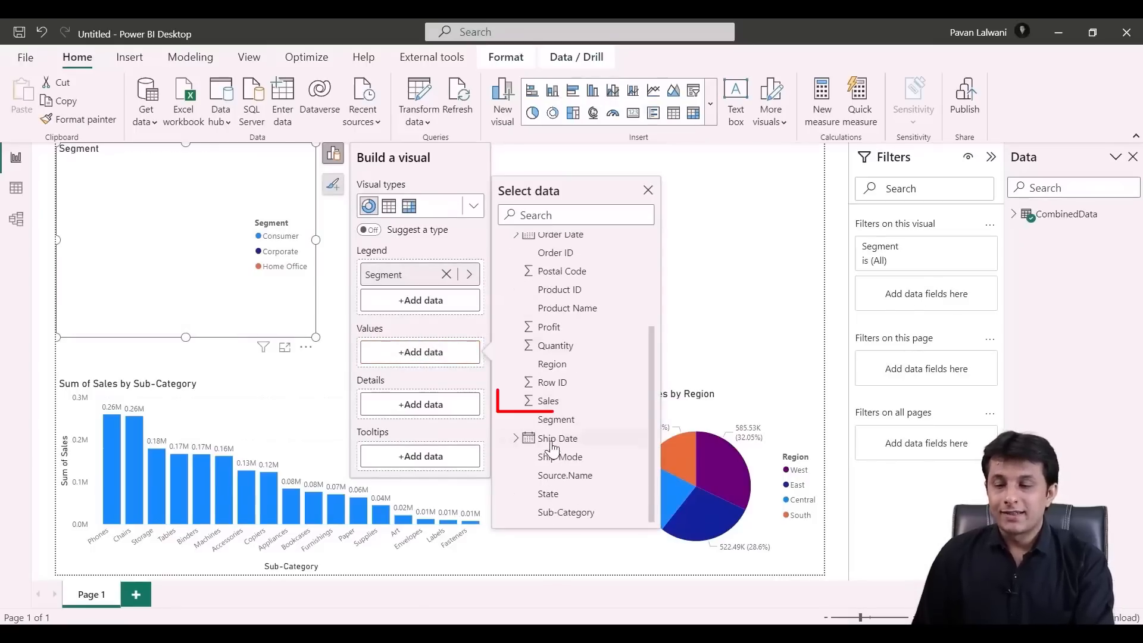
click(548, 400)
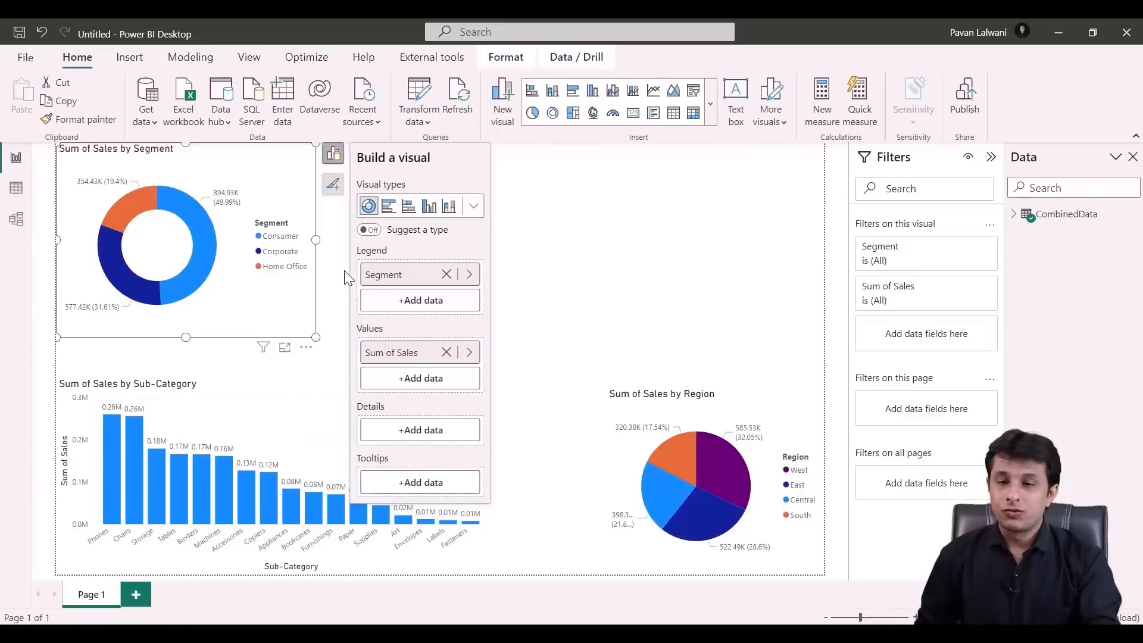
Move the donut chart directly above the Region pie chart and shrink it to a similar size
click(276, 315)
click(706, 423)
click(263, 311)
drag(261, 319, 768, 358)
drag(564, 182, 593, 214)
click(339, 266)
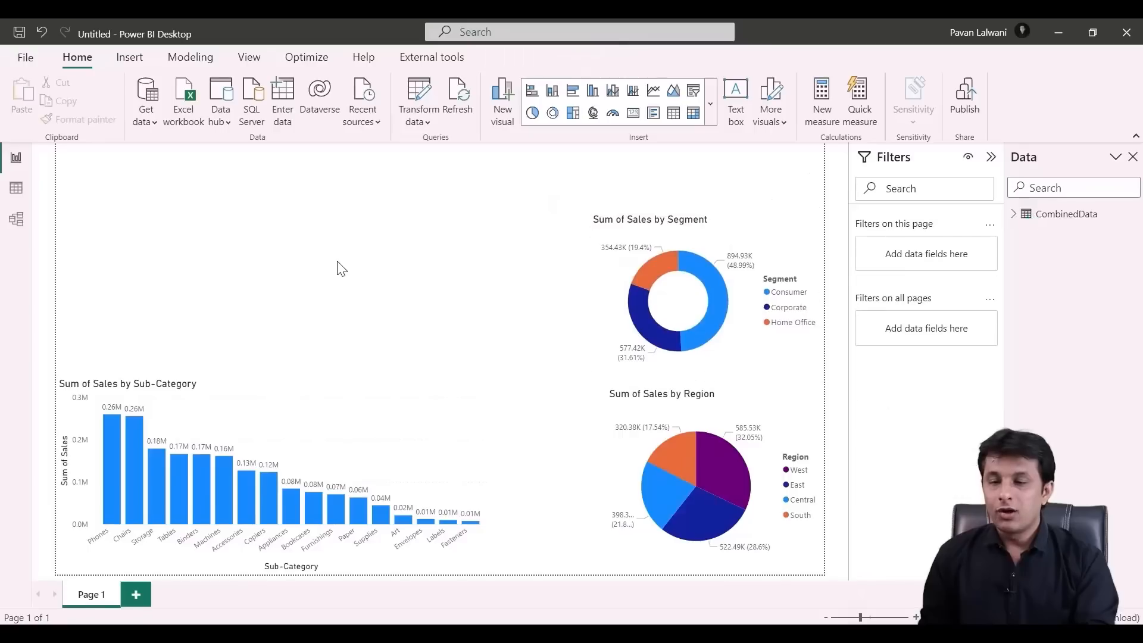
Insert a stacked bar chart above the Sub-Category column chart and assign Category to its Y-axis
click(714, 115)
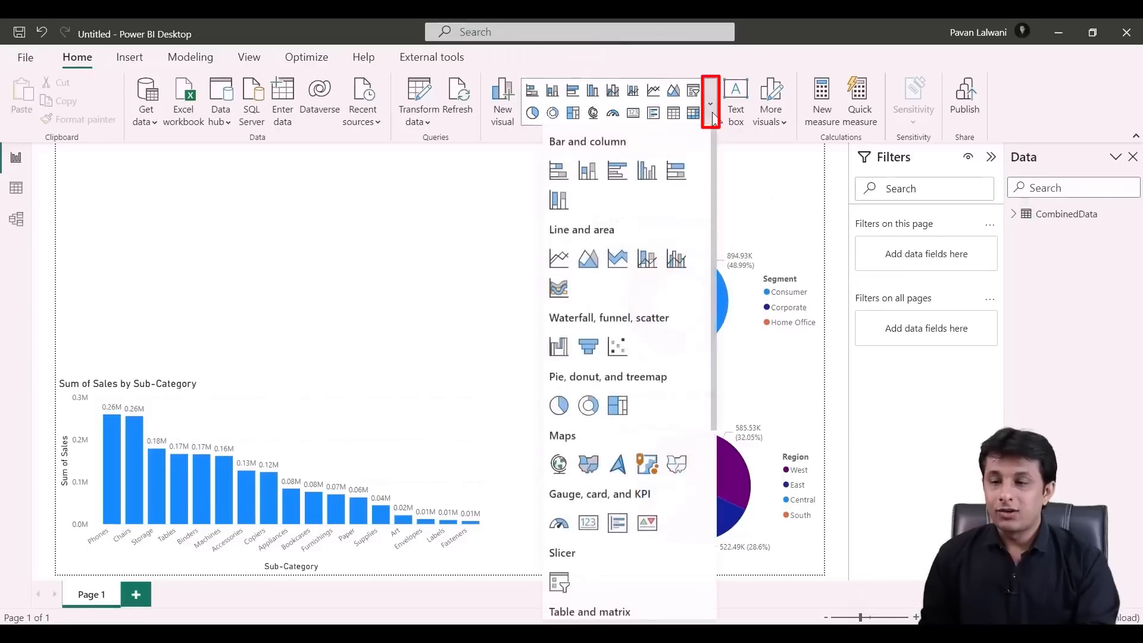
click(557, 173)
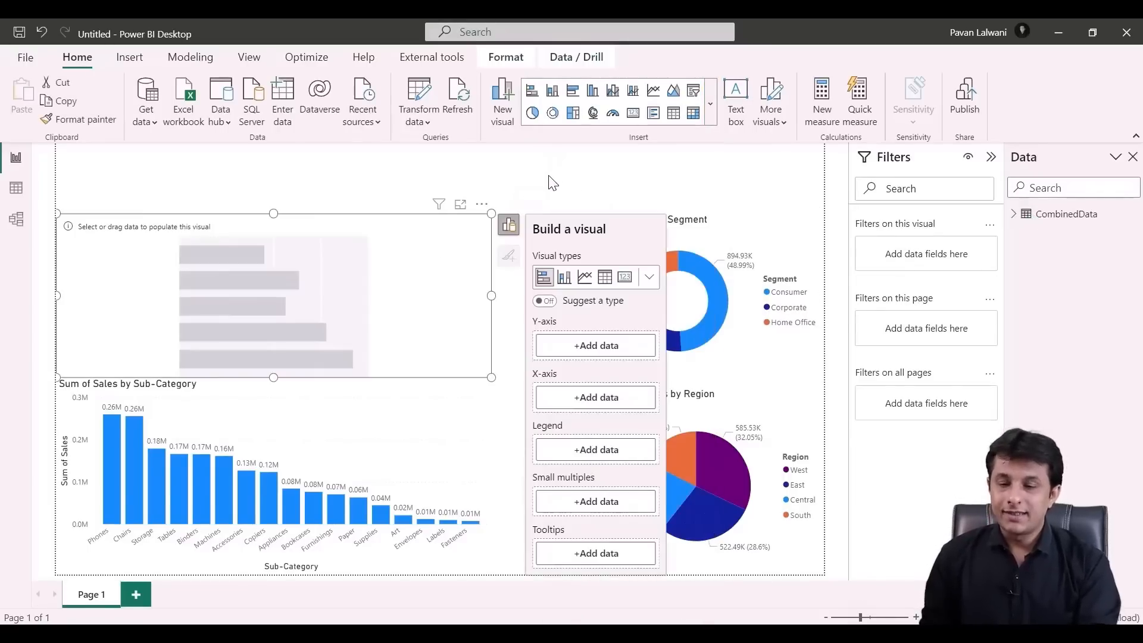
click(602, 349)
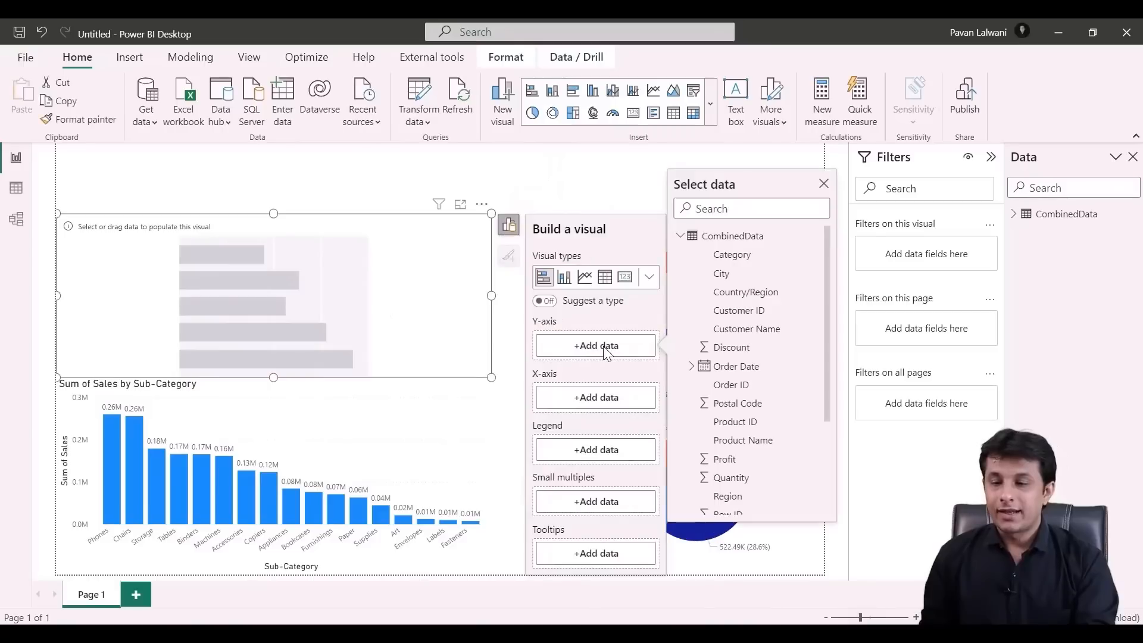
click(737, 260)
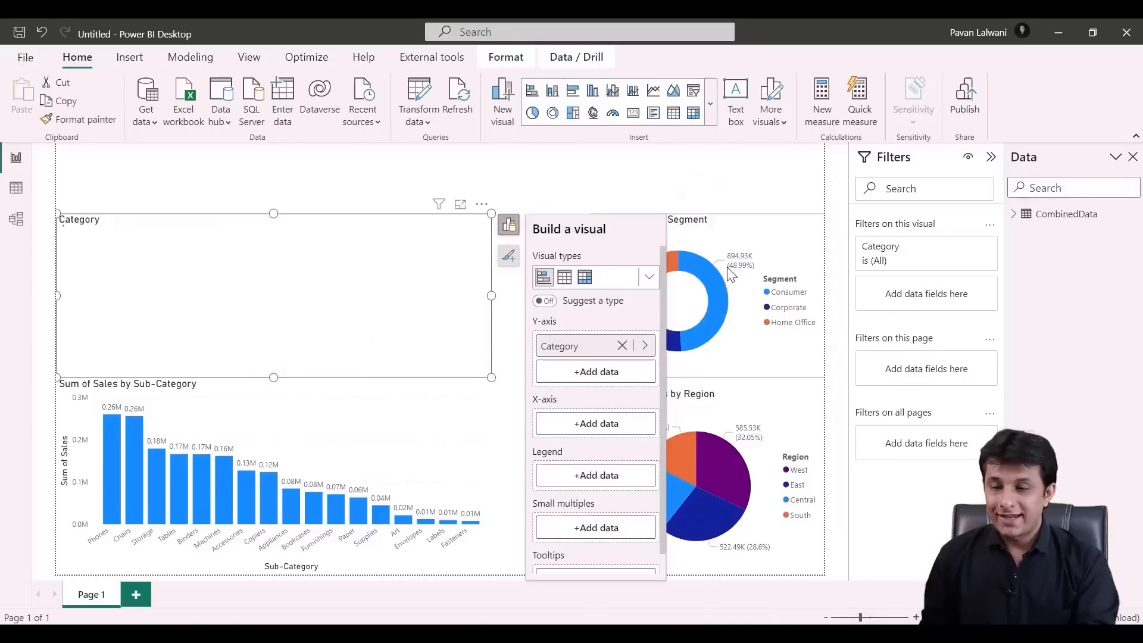
Assign Sales to the bar chart's X-axis, then shrink the chart and place it in the page's upper-left area
click(613, 423)
scroll(766, 456, down, 3)
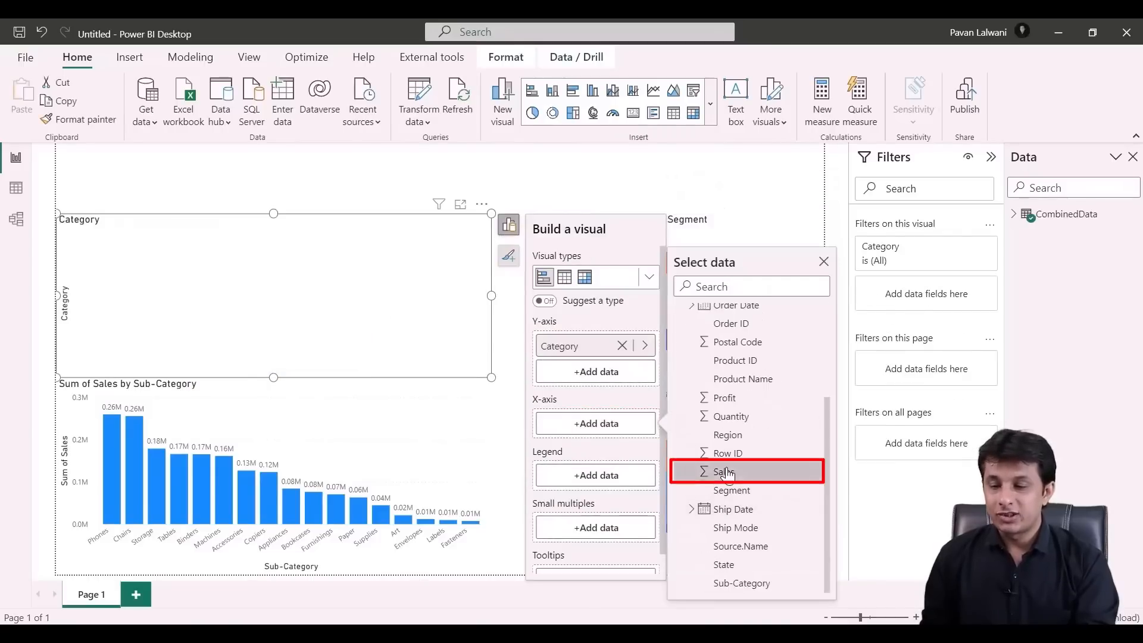
click(731, 471)
drag(491, 377, 266, 374)
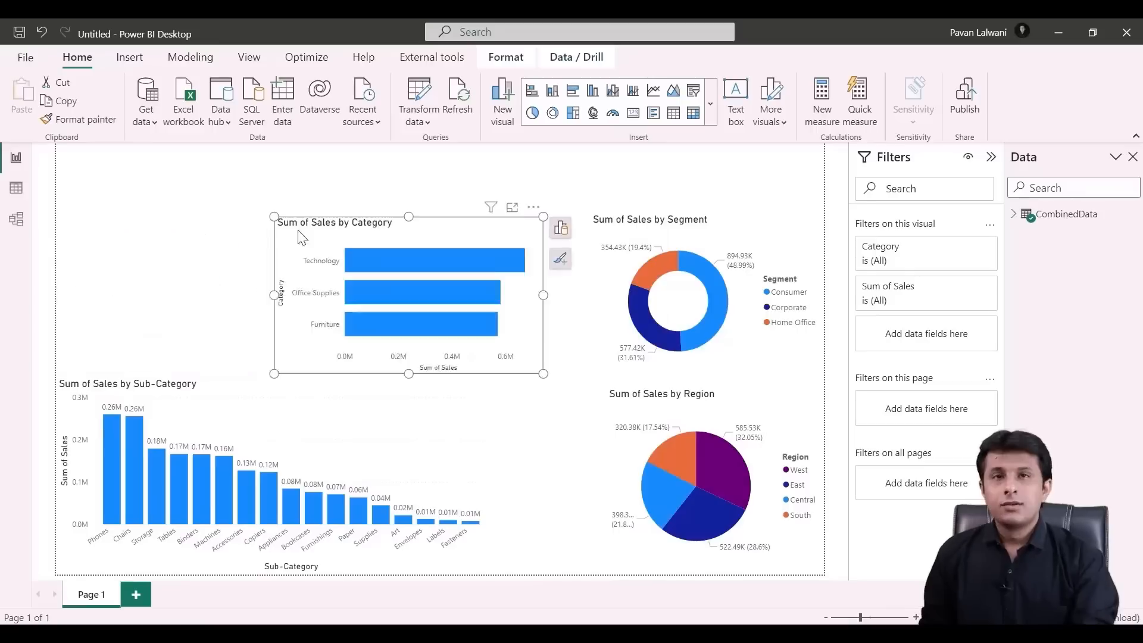
drag(300, 236, 109, 211)
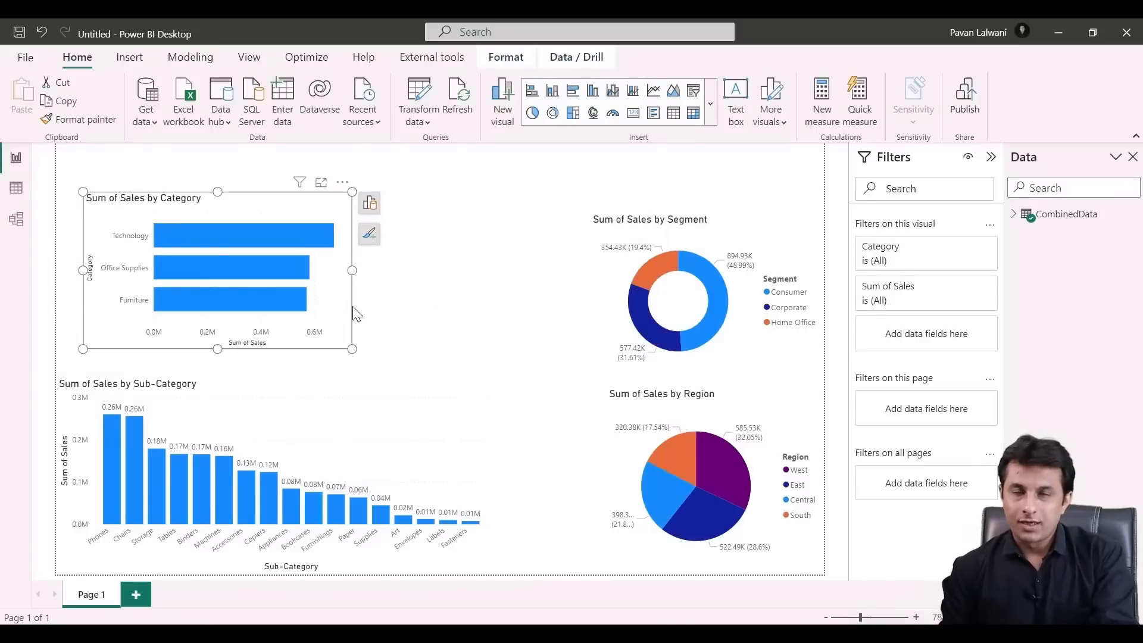
Widen the Sub-Category column chart and move it up so it partly overlaps the Category bar chart
mouse_move(438, 428)
mouse_down()
mouse_move(442, 351)
mouse_move(446, 427)
mouse_up()
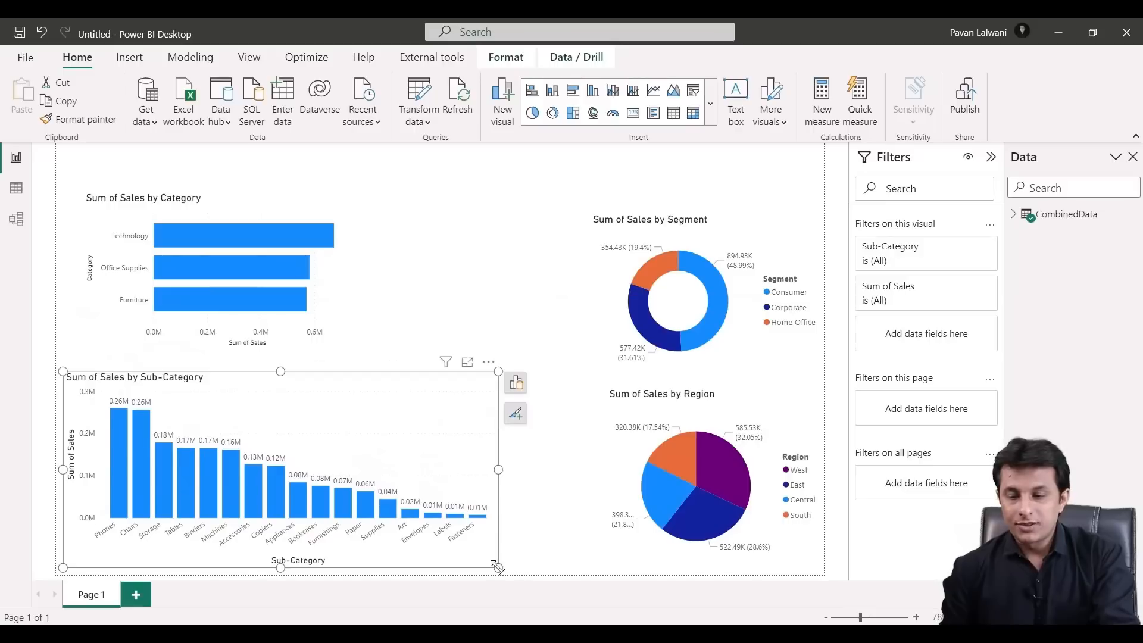
drag(497, 566, 557, 571)
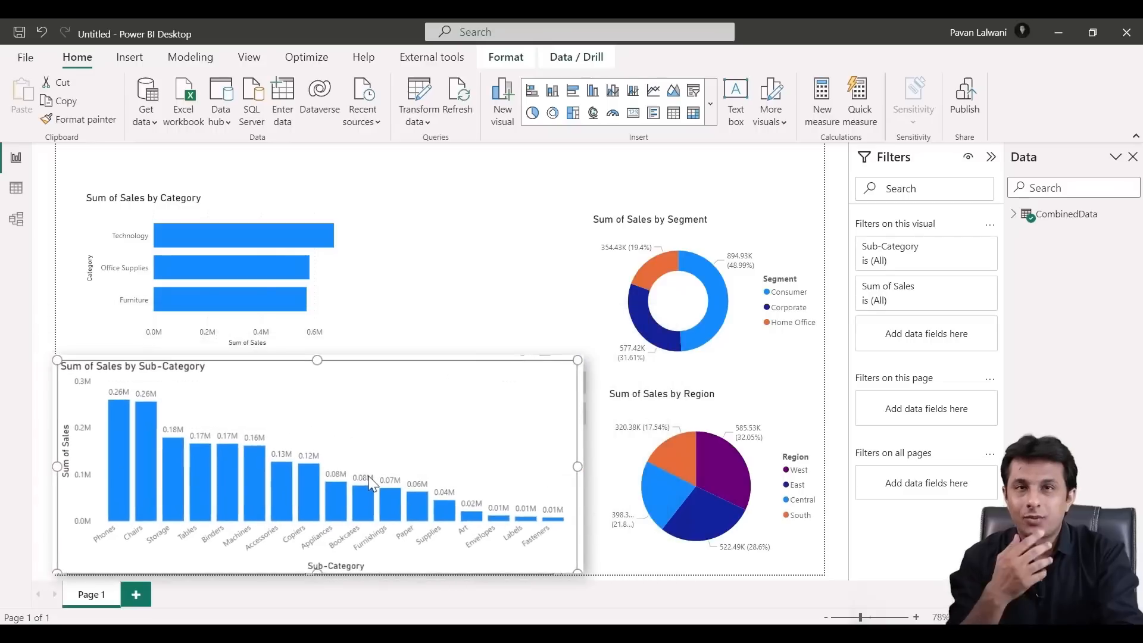
drag(454, 398, 441, 306)
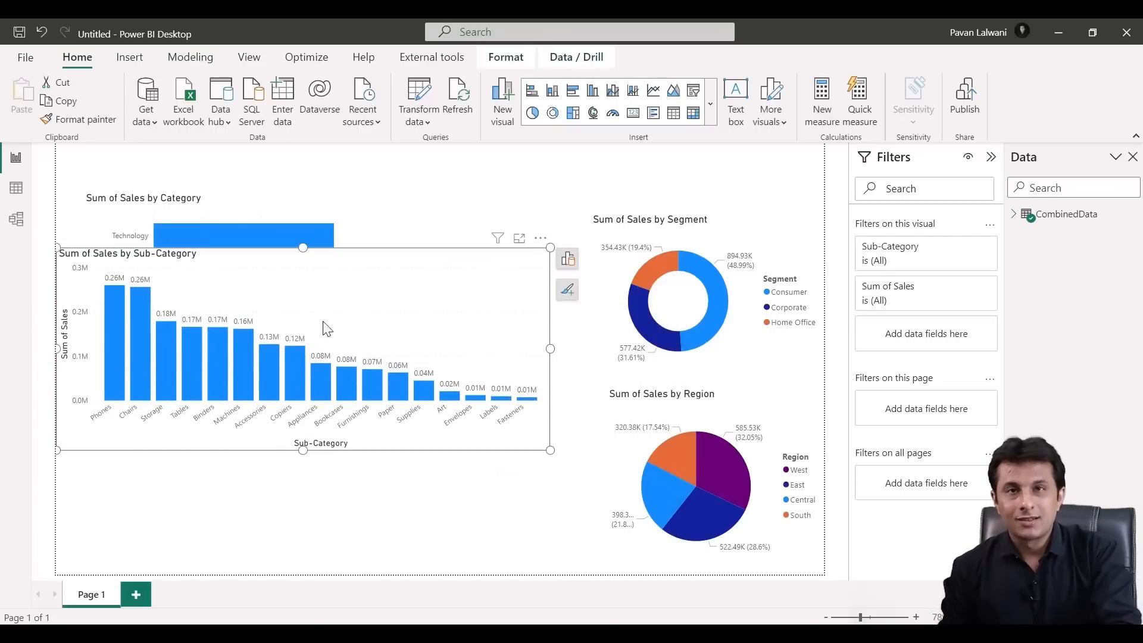
Convert the Sub-Category column chart to a horizontal bar chart and shrink it into the page's lower-left corner
click(568, 261)
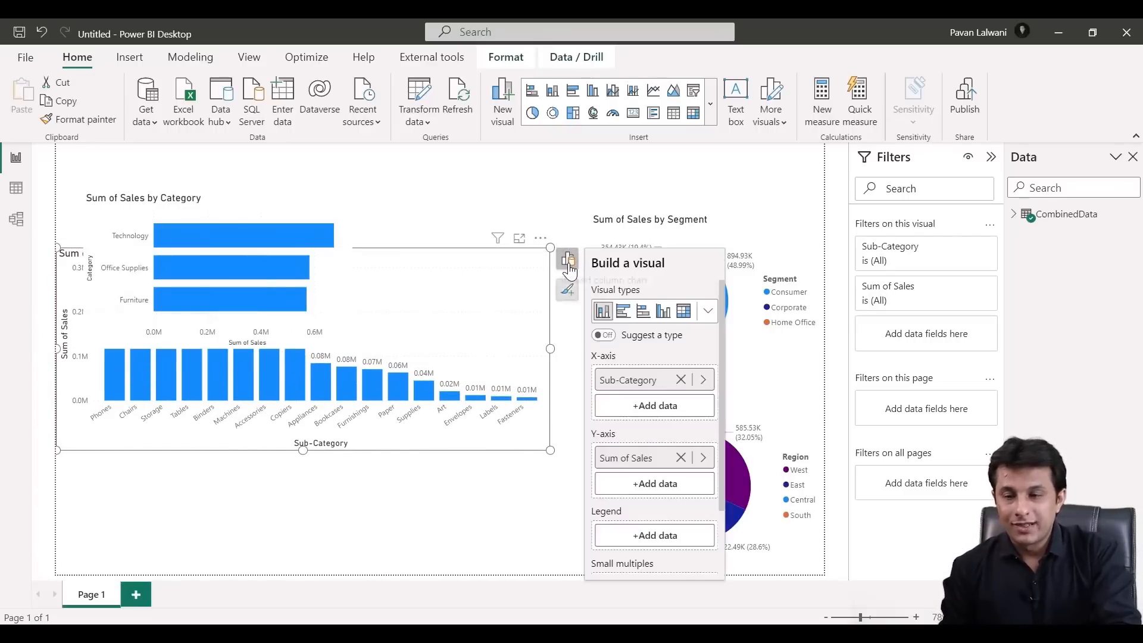
click(624, 312)
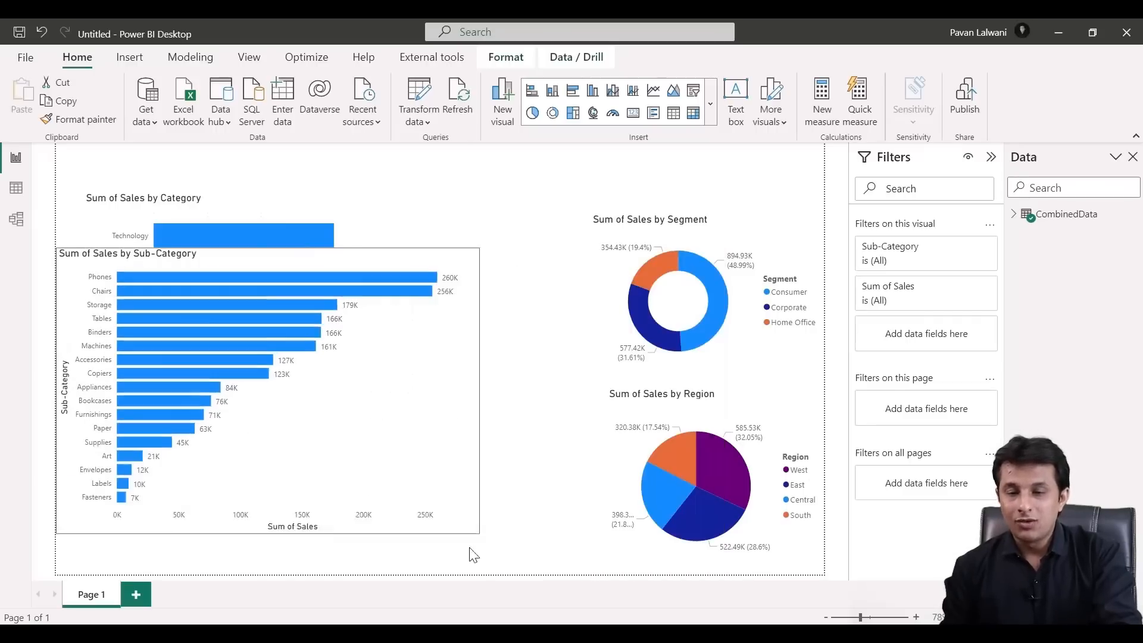
drag(476, 560, 364, 574)
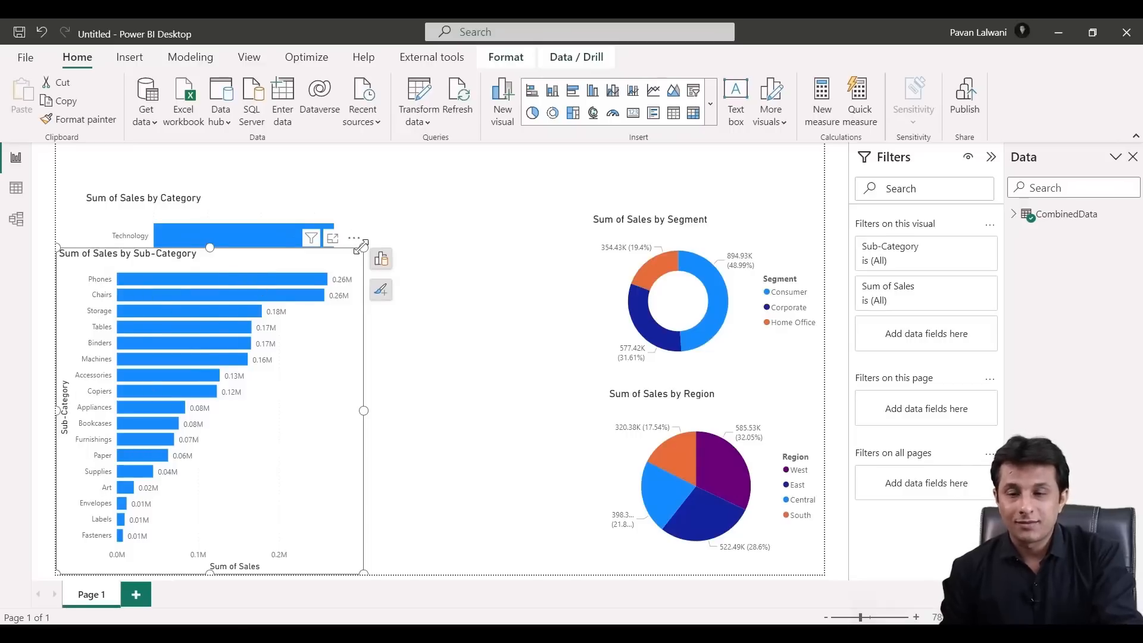
drag(364, 247, 333, 328)
Convert the Category bar chart to a column chart and fit it between the Sub-Category chart and the Region pie chart
drag(329, 275, 613, 362)
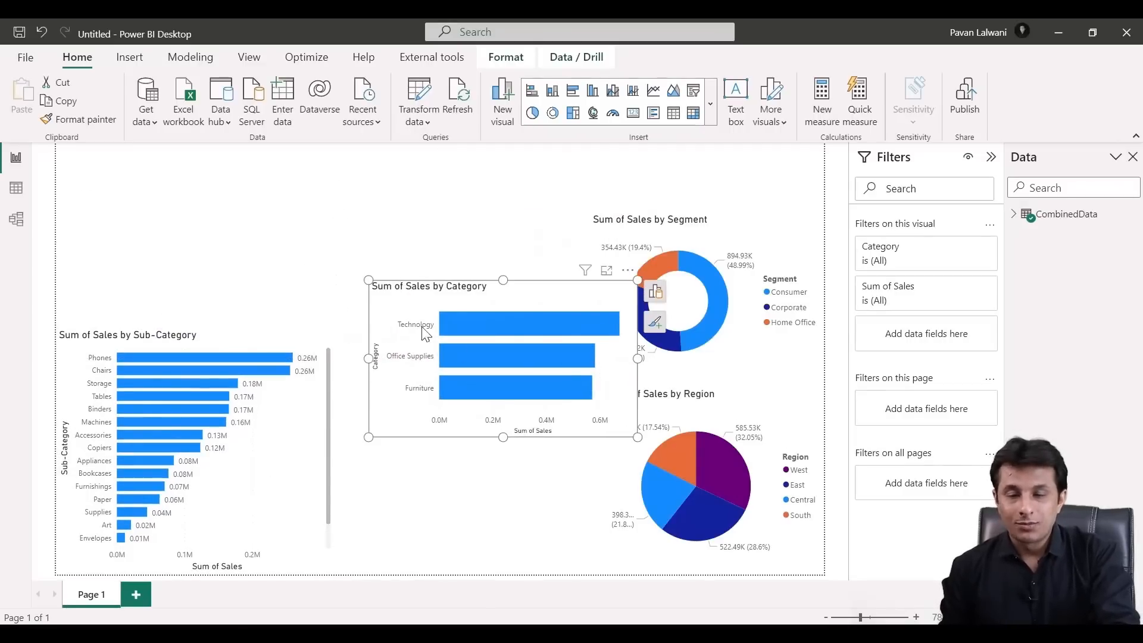
click(655, 292)
click(731, 344)
drag(592, 303, 550, 444)
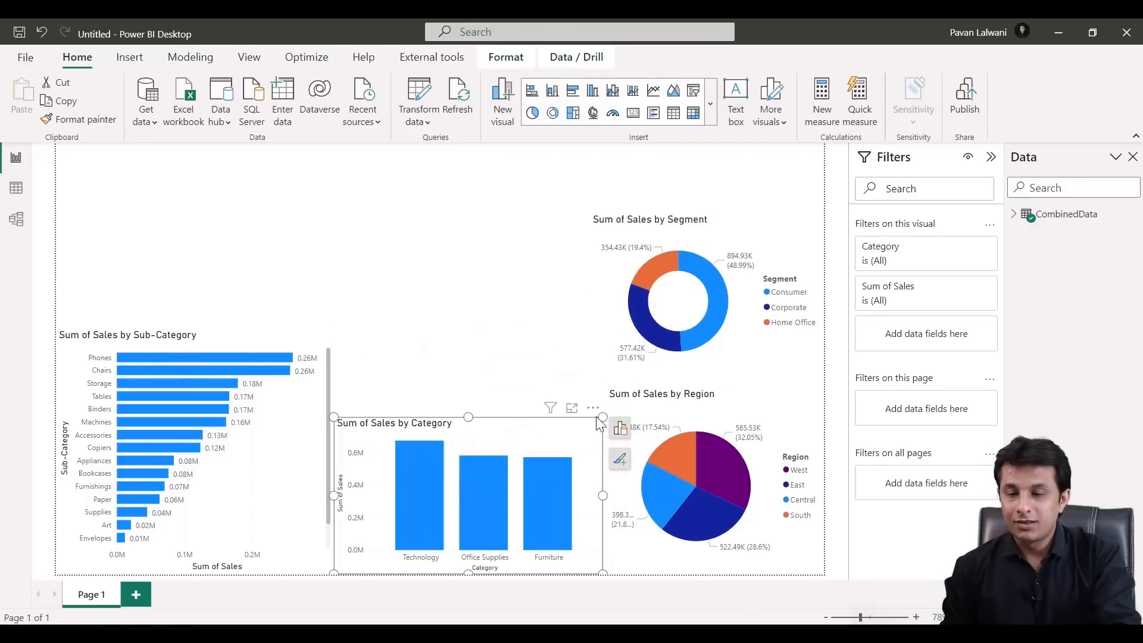
drag(601, 415, 584, 415)
Shift the Segment donut chart slightly down and reduce the Sub-Category chart's height to match the Category column chart
click(625, 363)
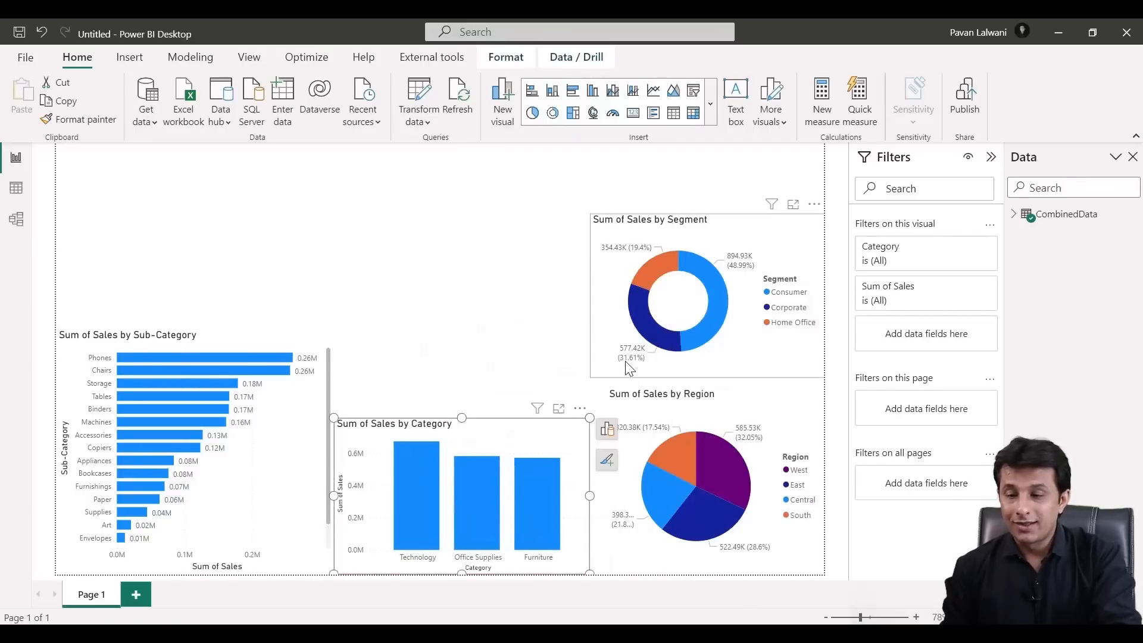
click(274, 404)
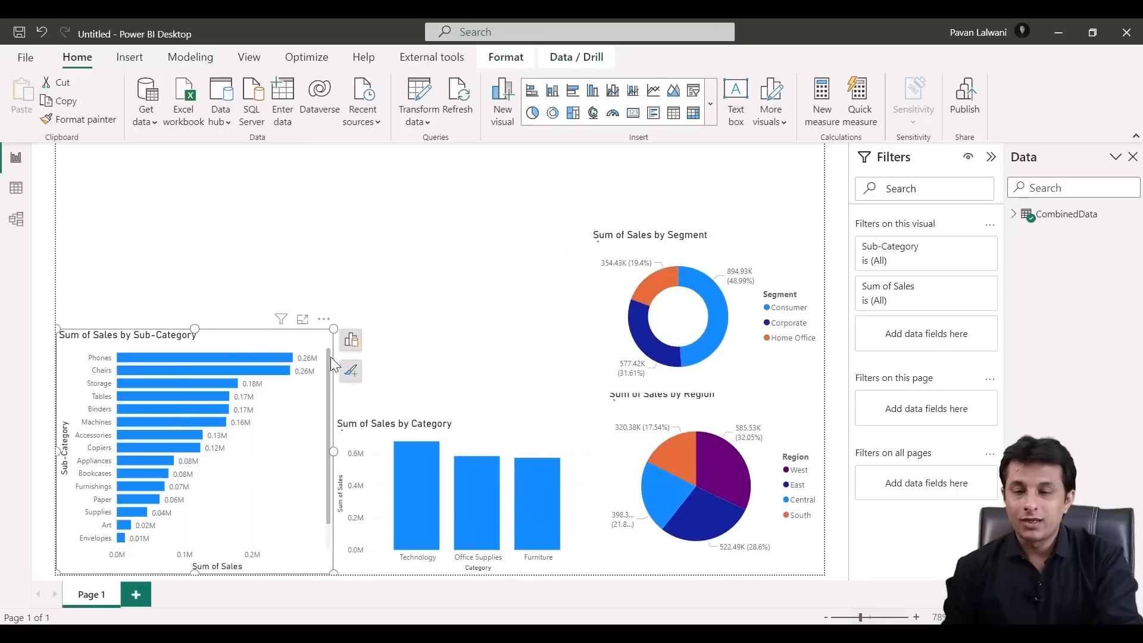
drag(334, 329, 334, 418)
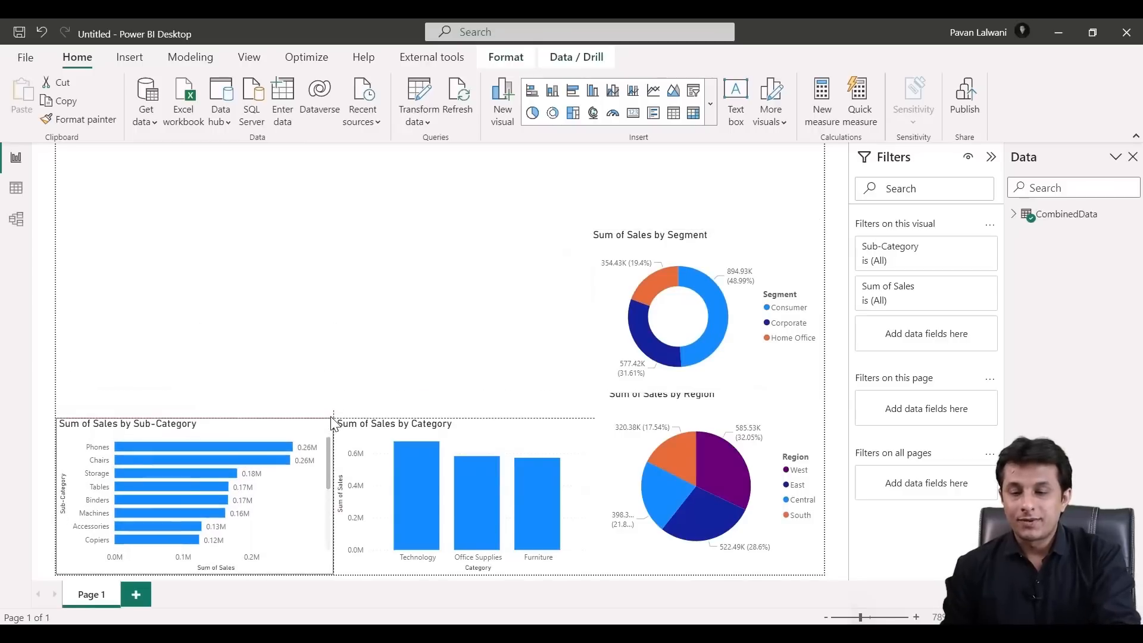
click(341, 346)
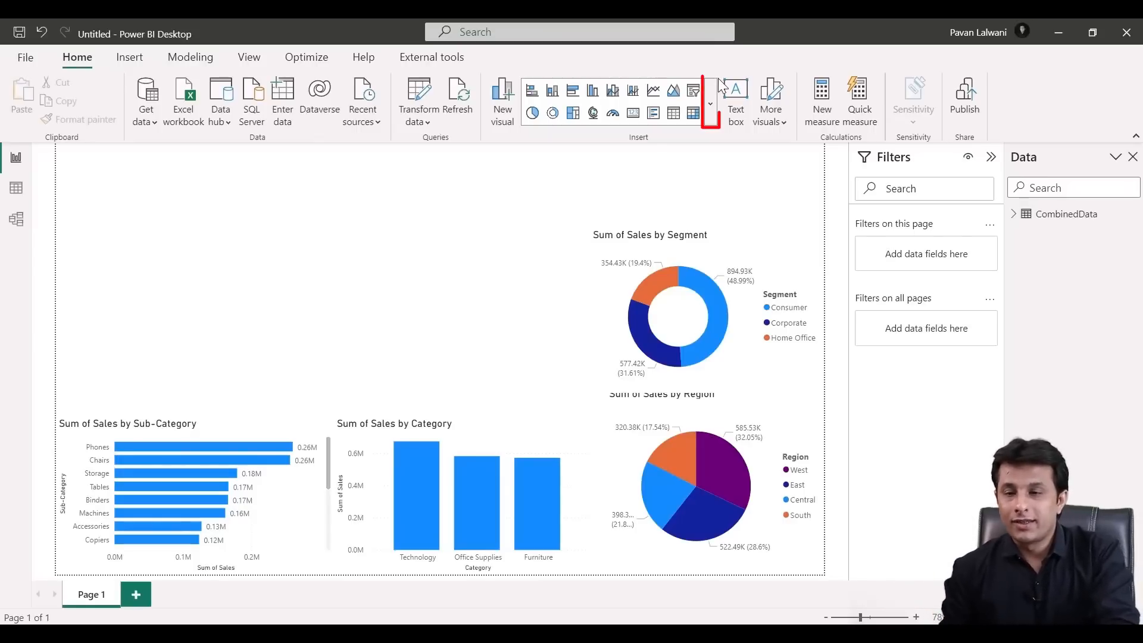
Insert a ribbon chart and place it in the page's upper-left corner
click(710, 104)
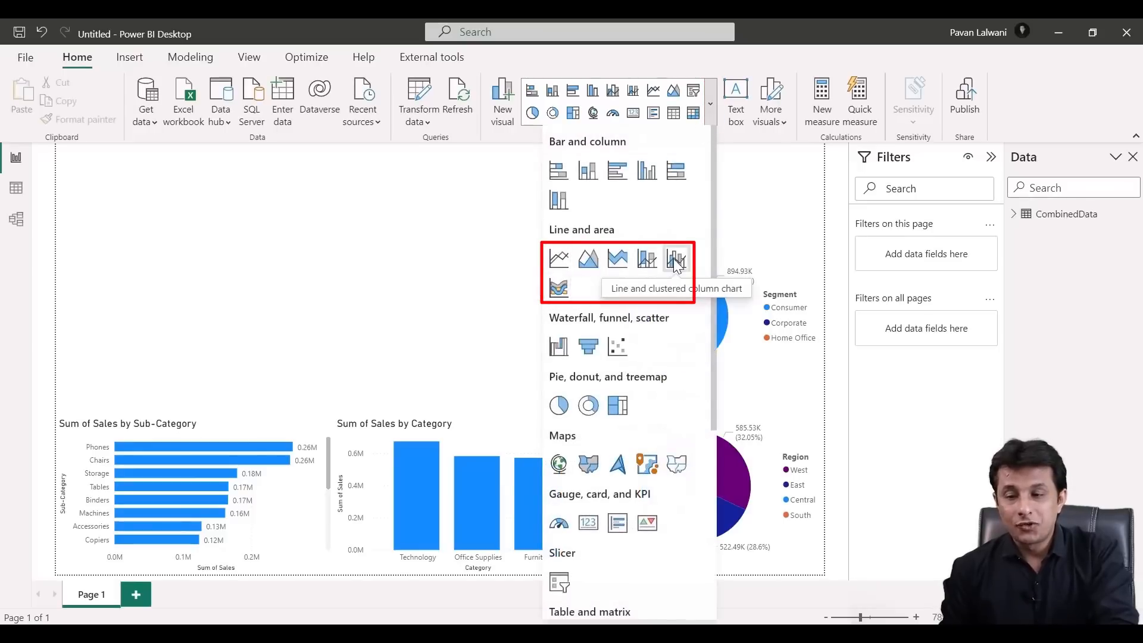
click(560, 290)
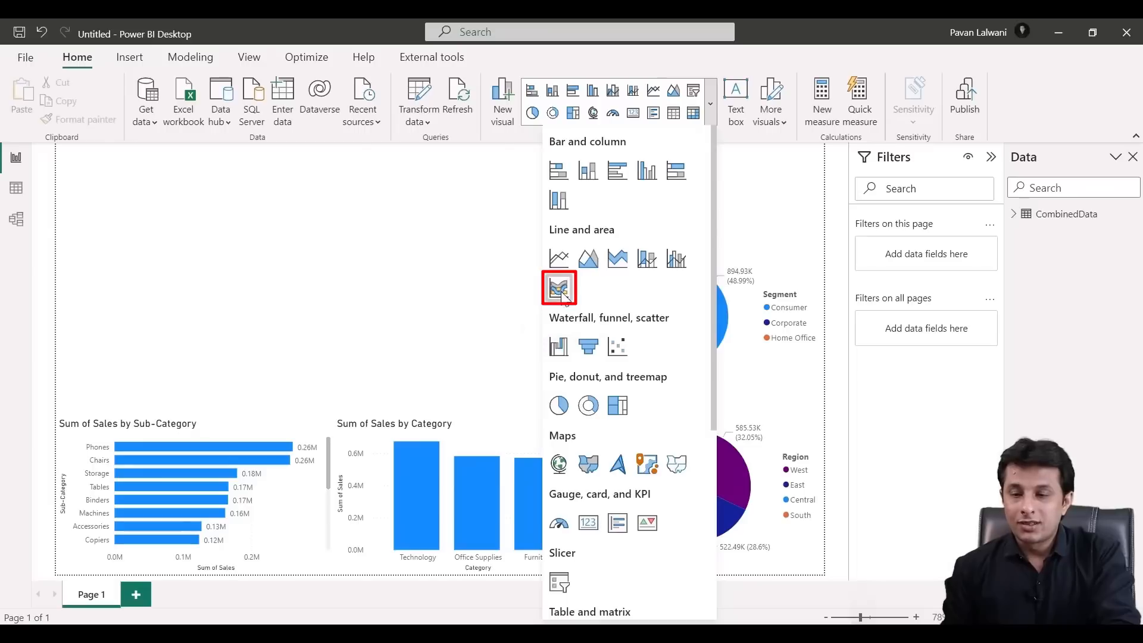
drag(330, 302, 364, 339)
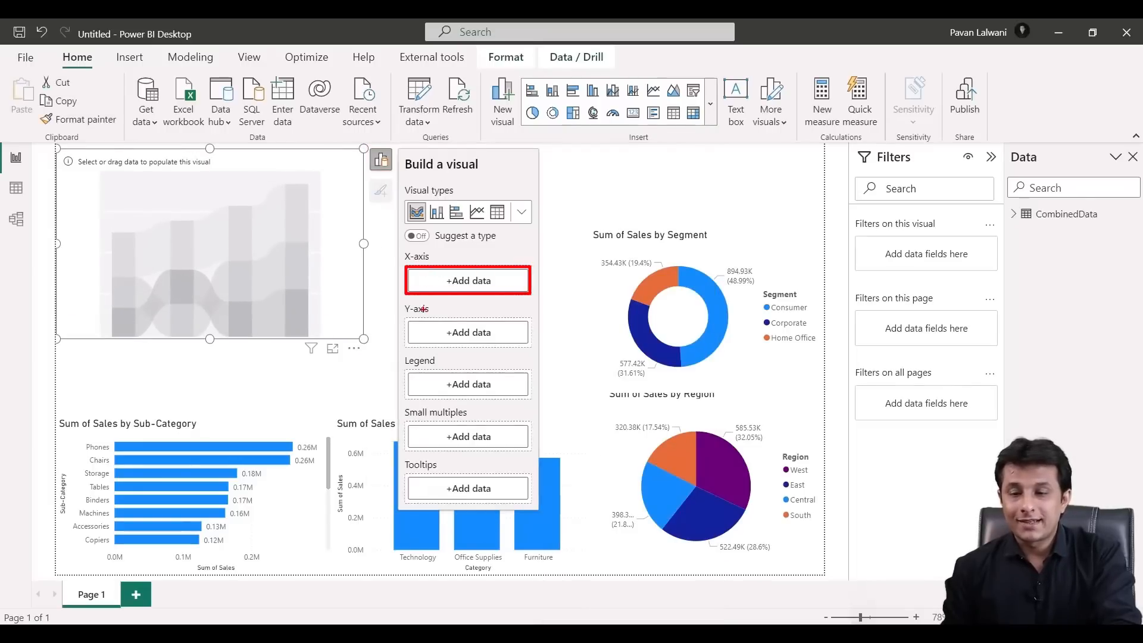
Assign Order Date to the ribbon chart's X-axis and Sales to its Y-axis
click(476, 281)
click(608, 301)
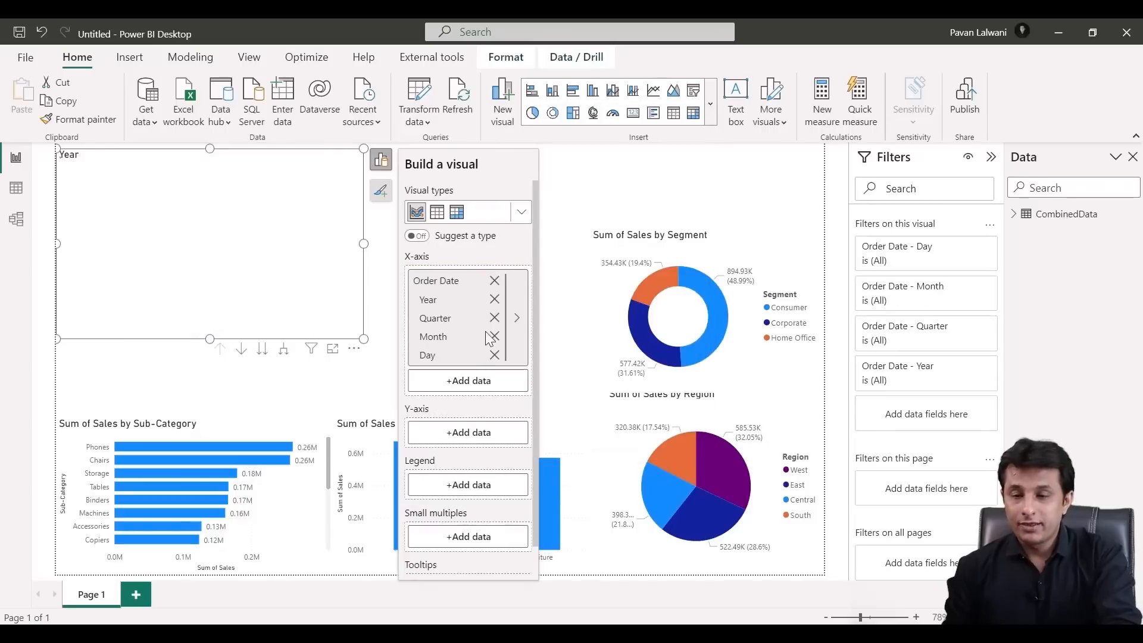
click(468, 432)
scroll(592, 476, down, 3)
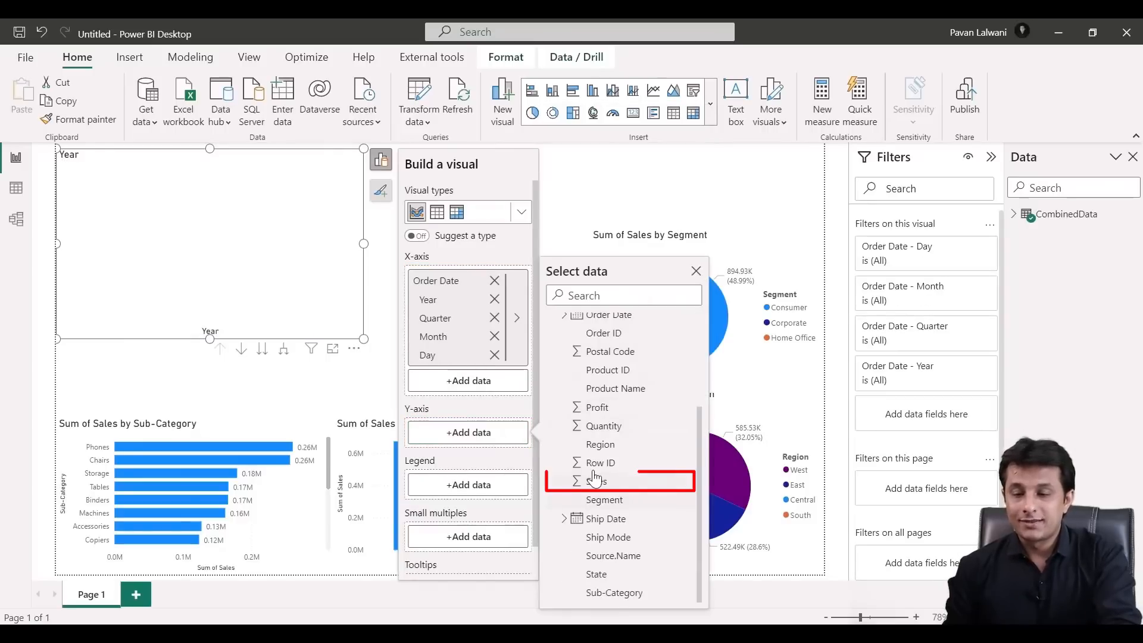
click(595, 478)
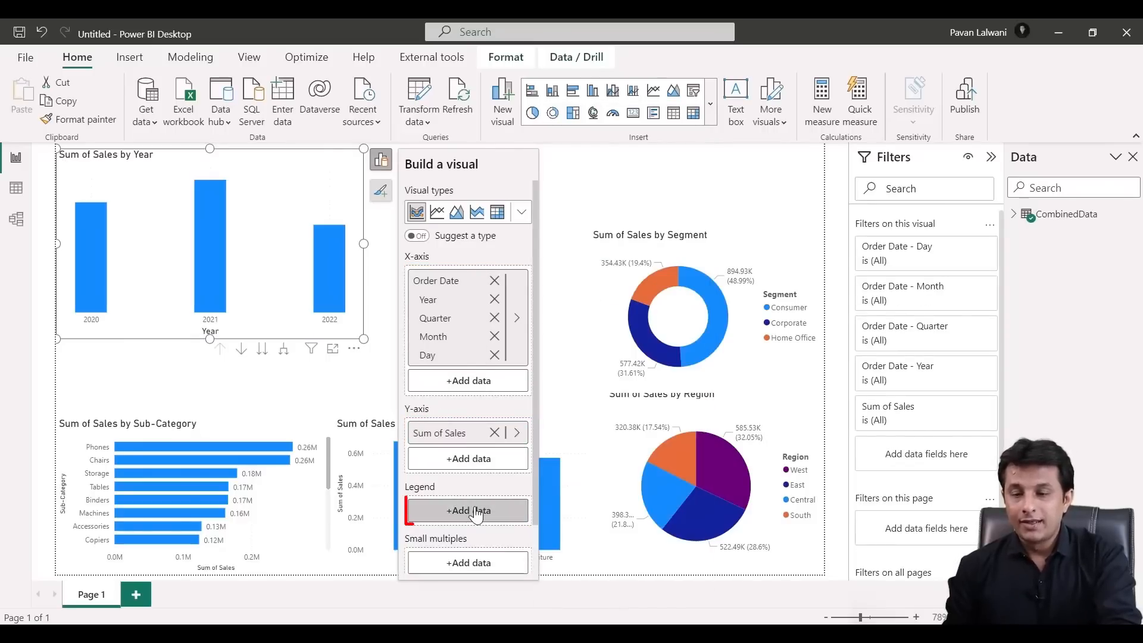
Assign Region to the ribbon chart's legend and enlarge the chart to fill the space above the Sub-Category and Category charts
click(468, 510)
scroll(573, 492, down, 2)
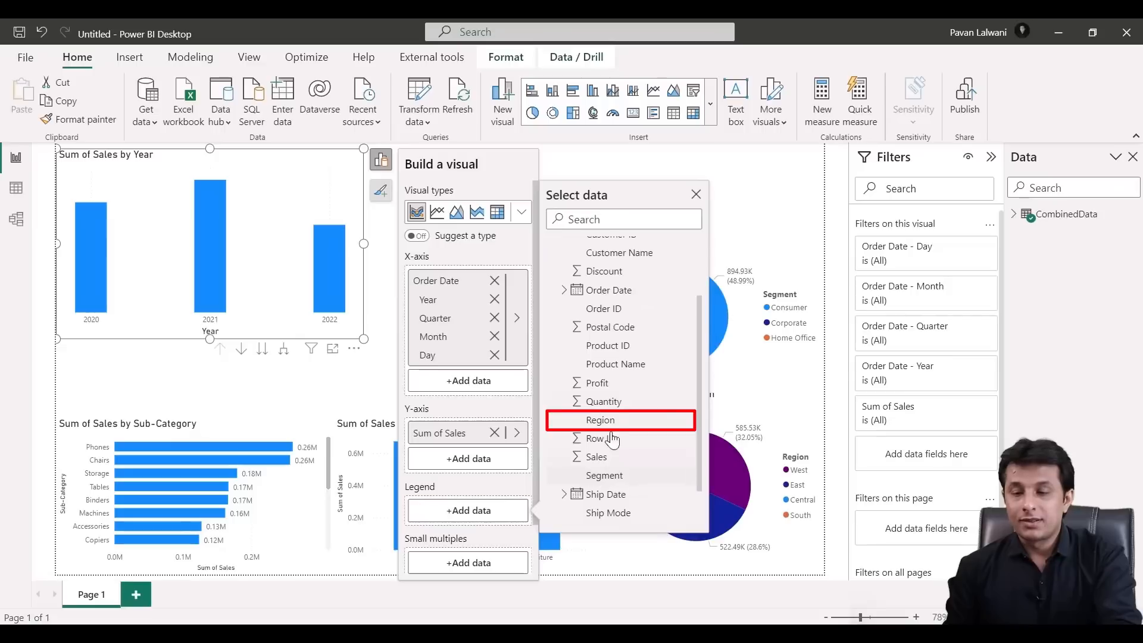
click(600, 420)
drag(363, 339, 446, 403)
drag(446, 148, 525, 193)
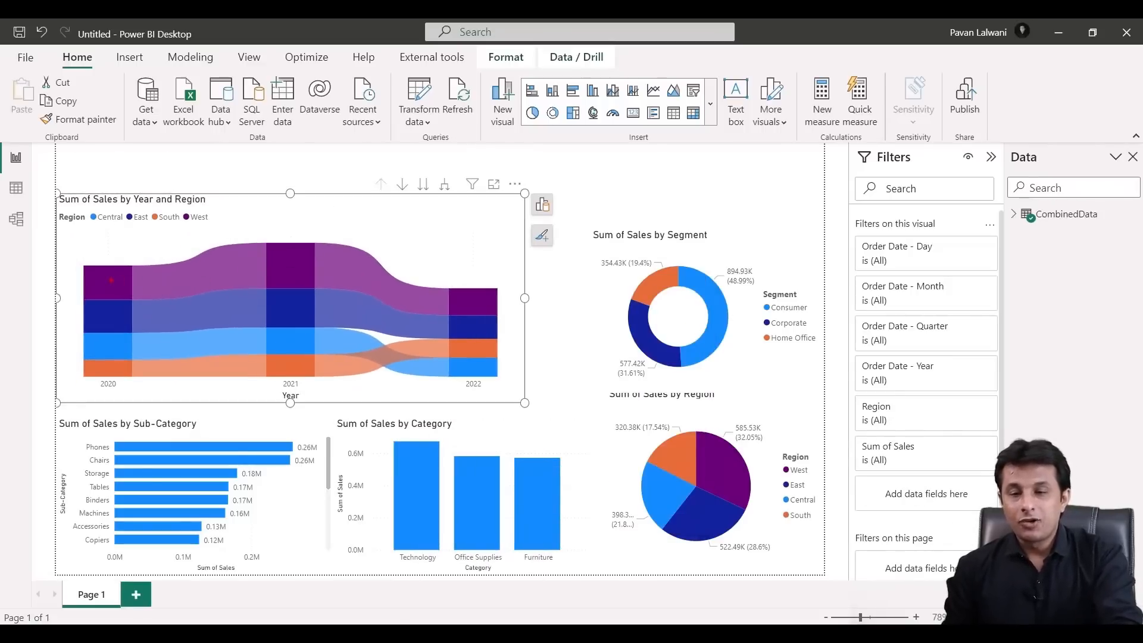
Examine how each region's sales and rank change from 2020 to 2022 in the ribbon chart
drag(111, 280, 243, 267)
drag(343, 263, 473, 300)
key(Escape)
key(ctrl+2)
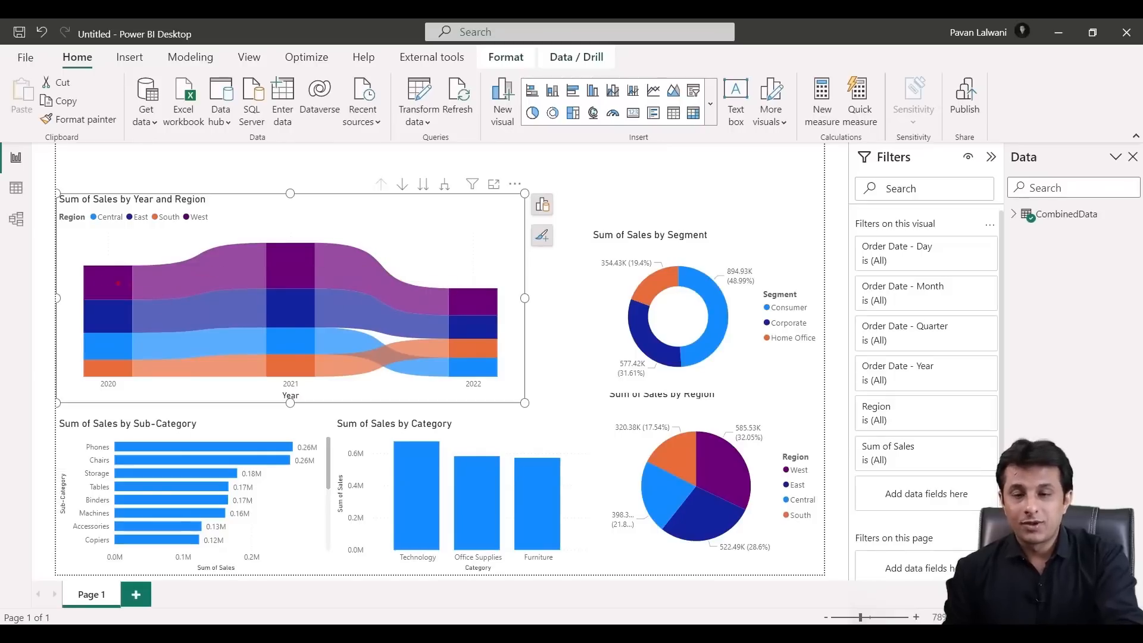
mouse_move(106, 283)
mouse_down()
mouse_move(399, 277)
mouse_move(471, 302)
mouse_up()
key(Escape)
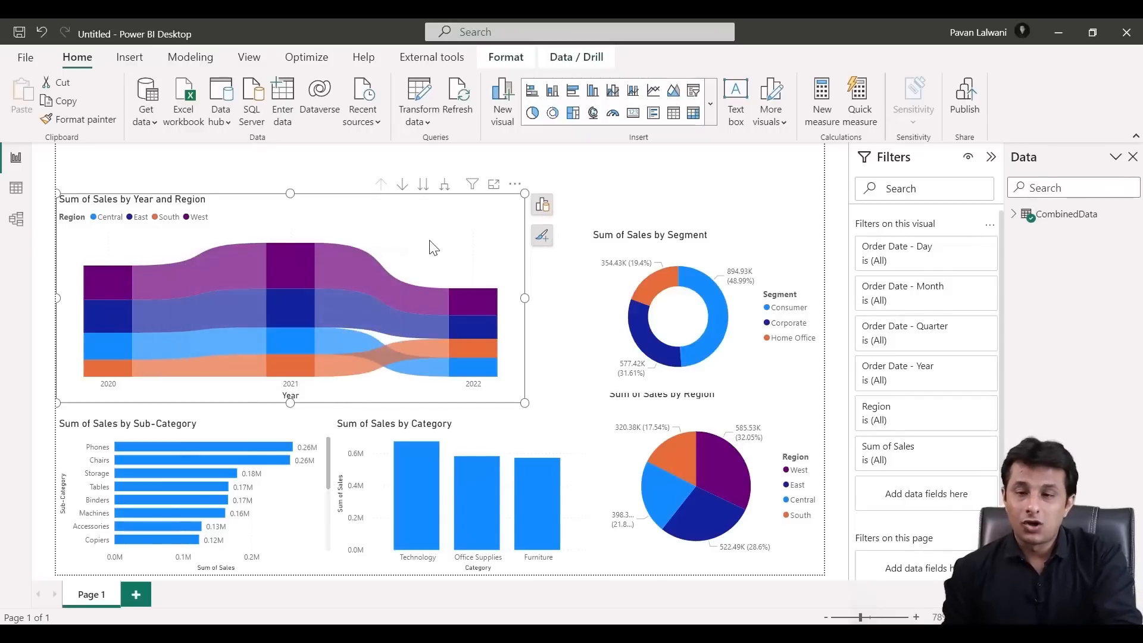
drag(138, 316, 347, 316)
key(Escape)
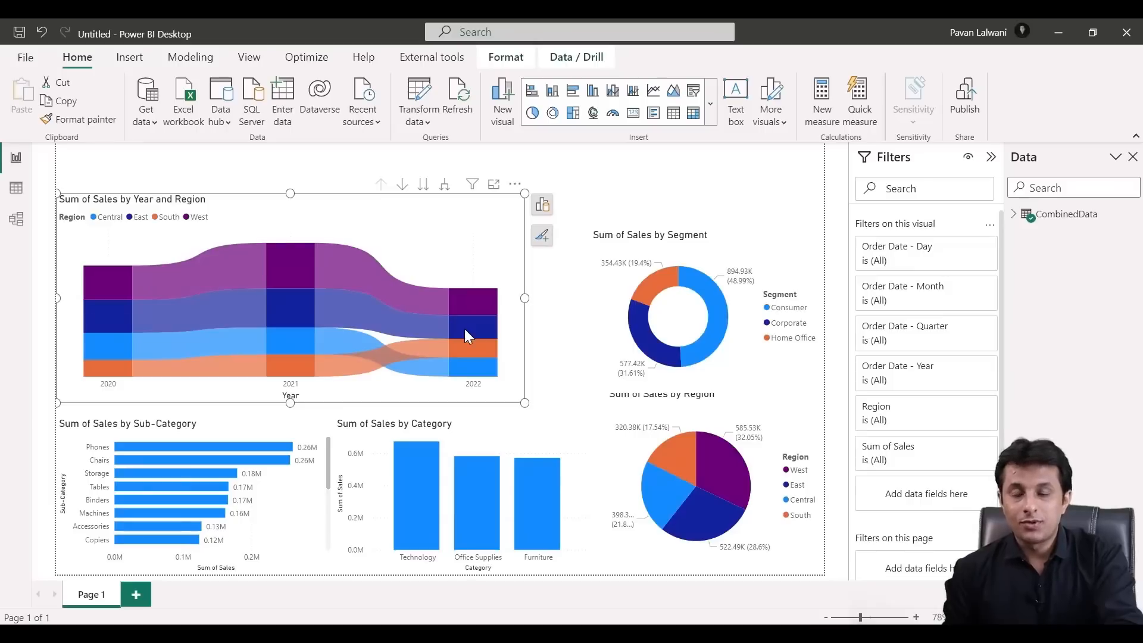
mouse_move(115, 366)
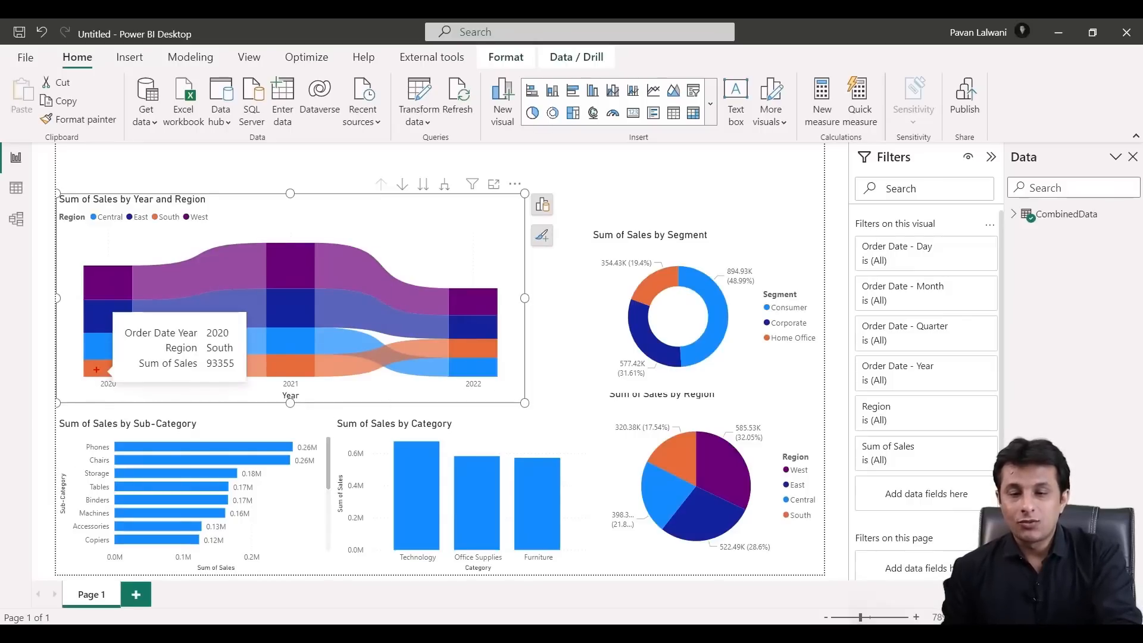
drag(96, 369, 234, 371)
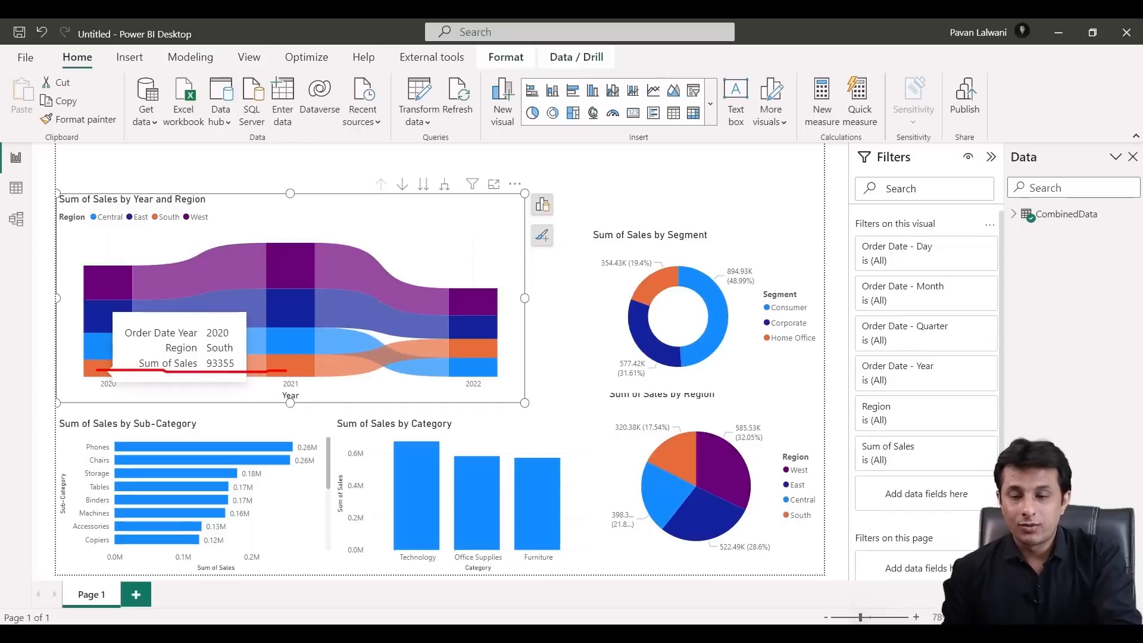
drag(303, 368, 403, 344)
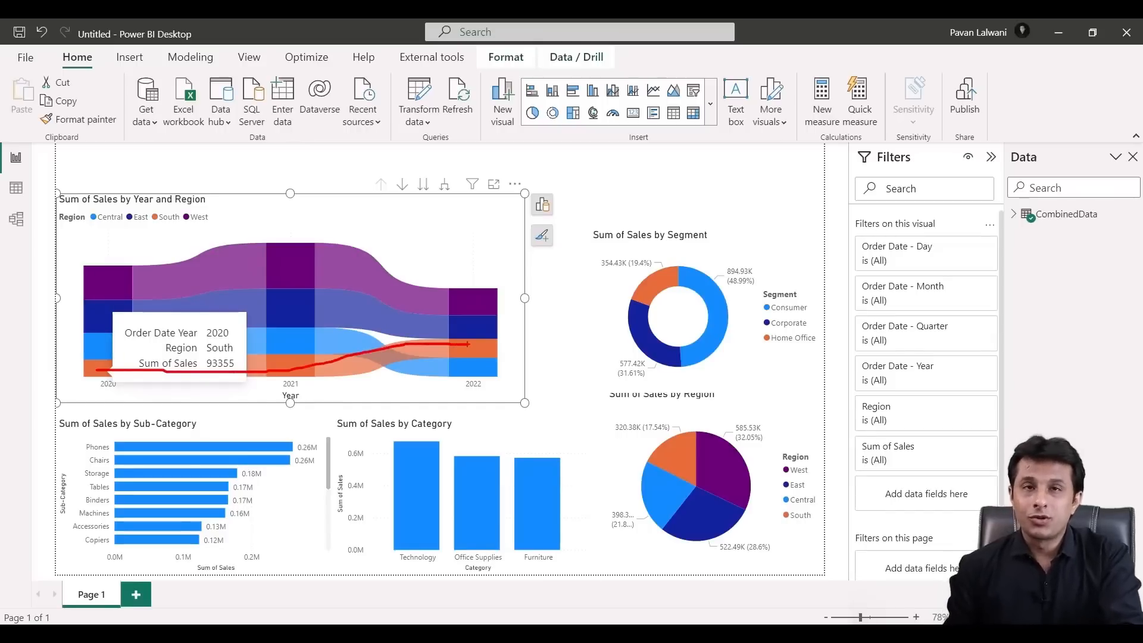
key(Escape)
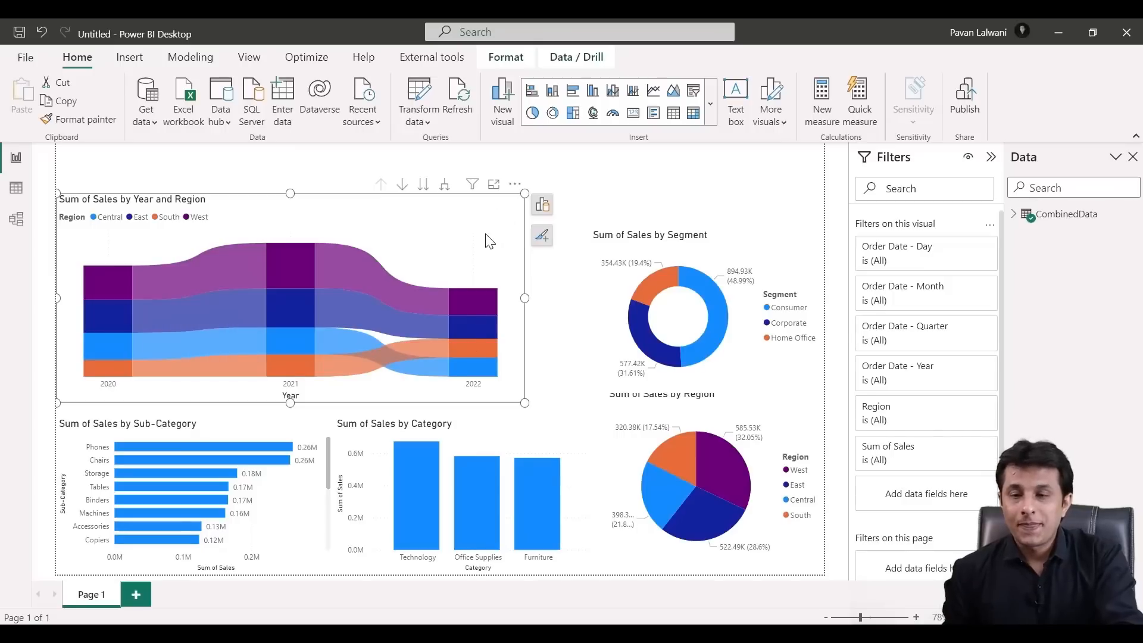
drag(430, 166, 510, 276)
key(Escape)
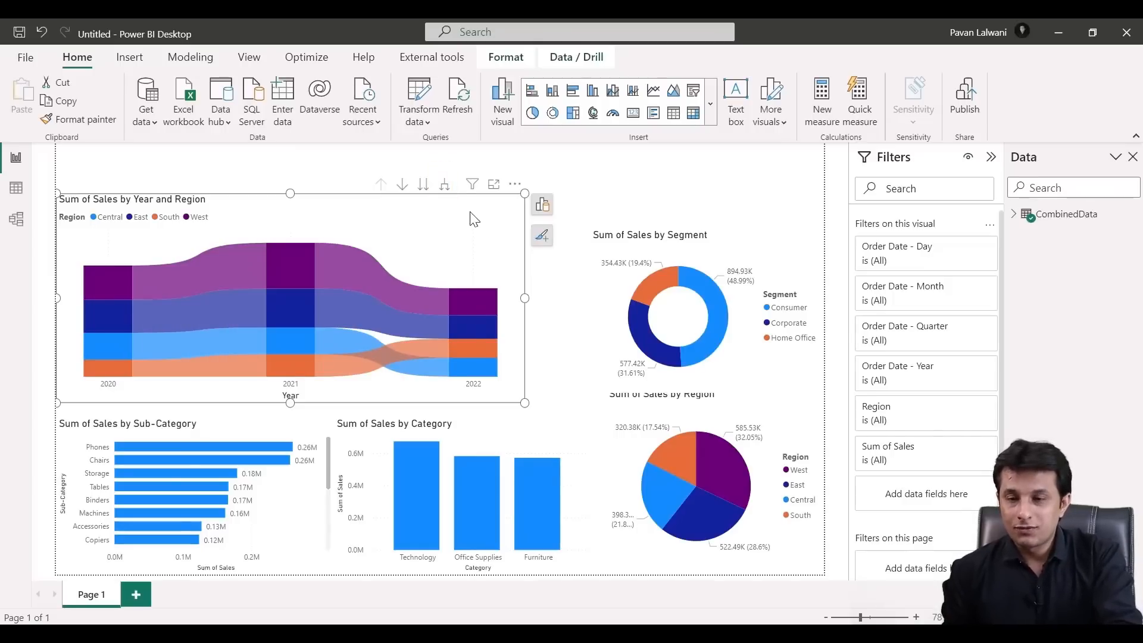
Expand the ribbon chart to quarter level, widen it slightly and lower its top edge to leave room for a page title
click(446, 186)
drag(528, 190, 556, 210)
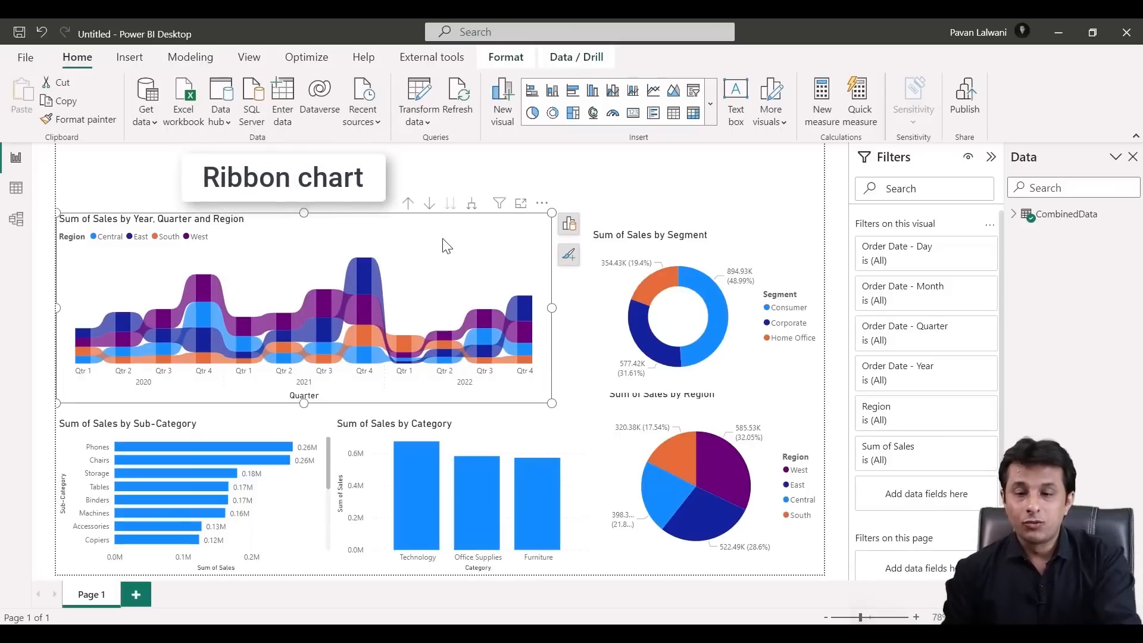
drag(552, 212, 552, 241)
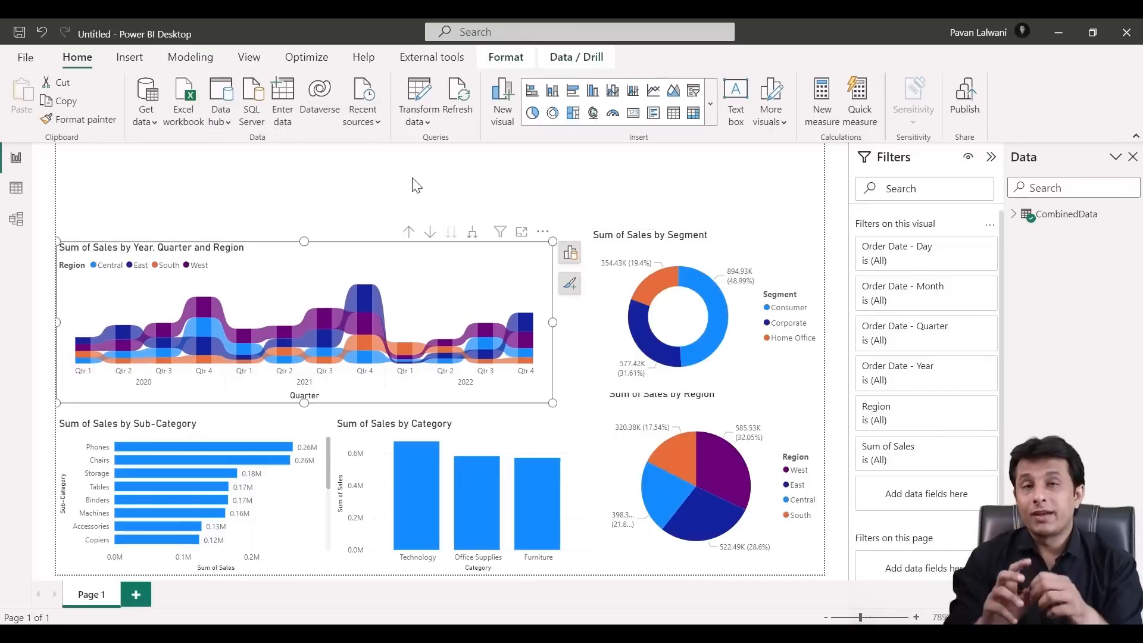
click(249, 184)
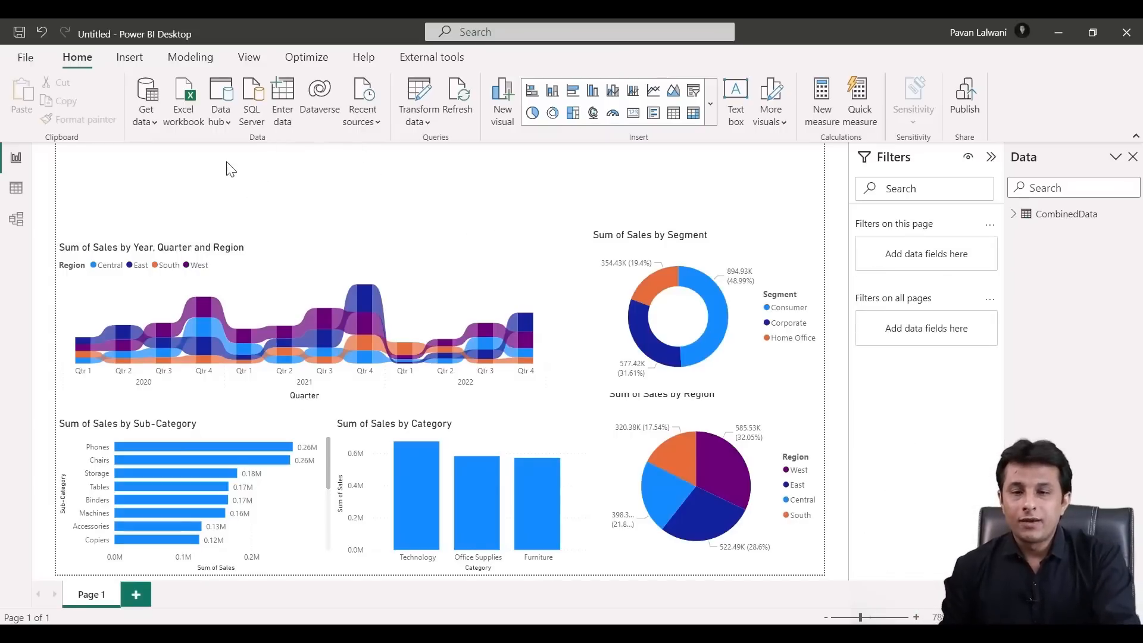
Insert a blank button and stretch it across the full width of the page's top edge
click(147, 58)
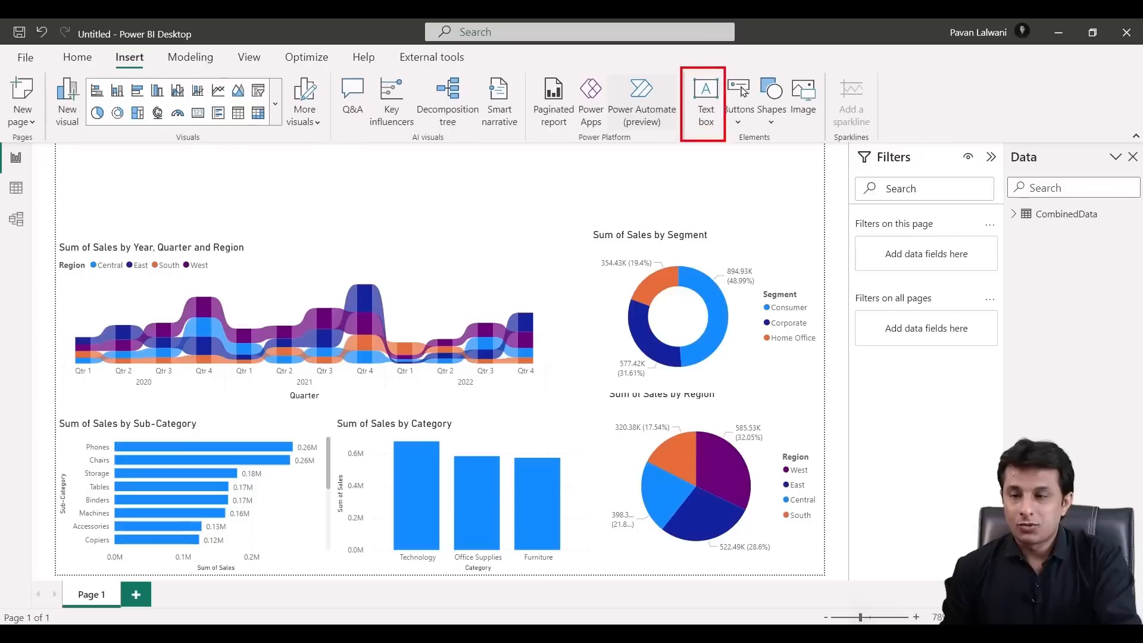
click(741, 116)
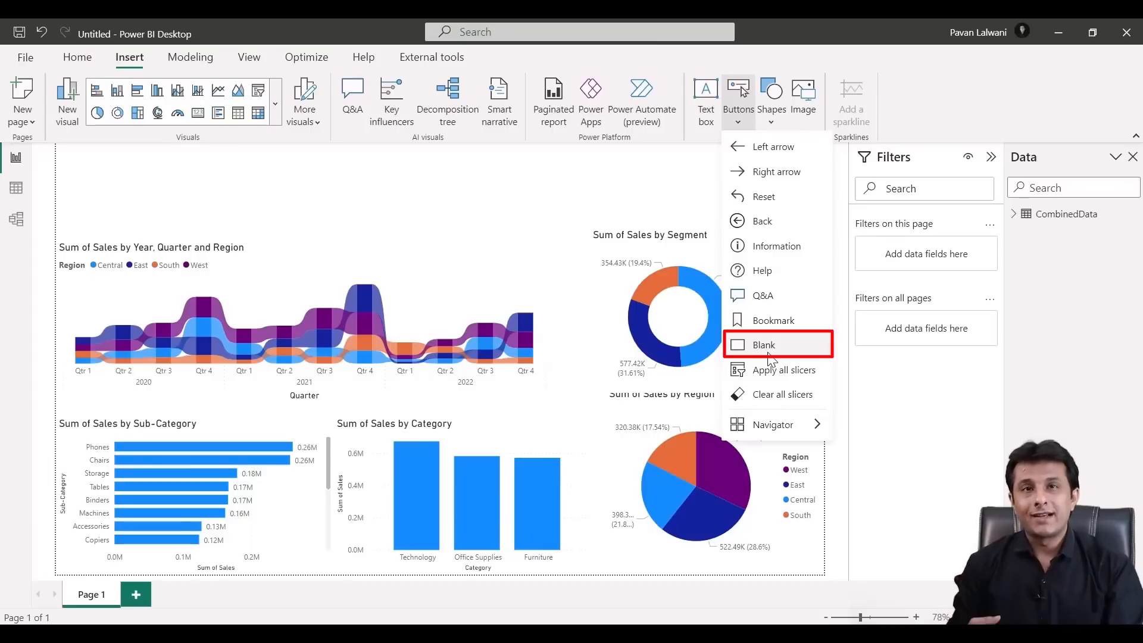
click(767, 348)
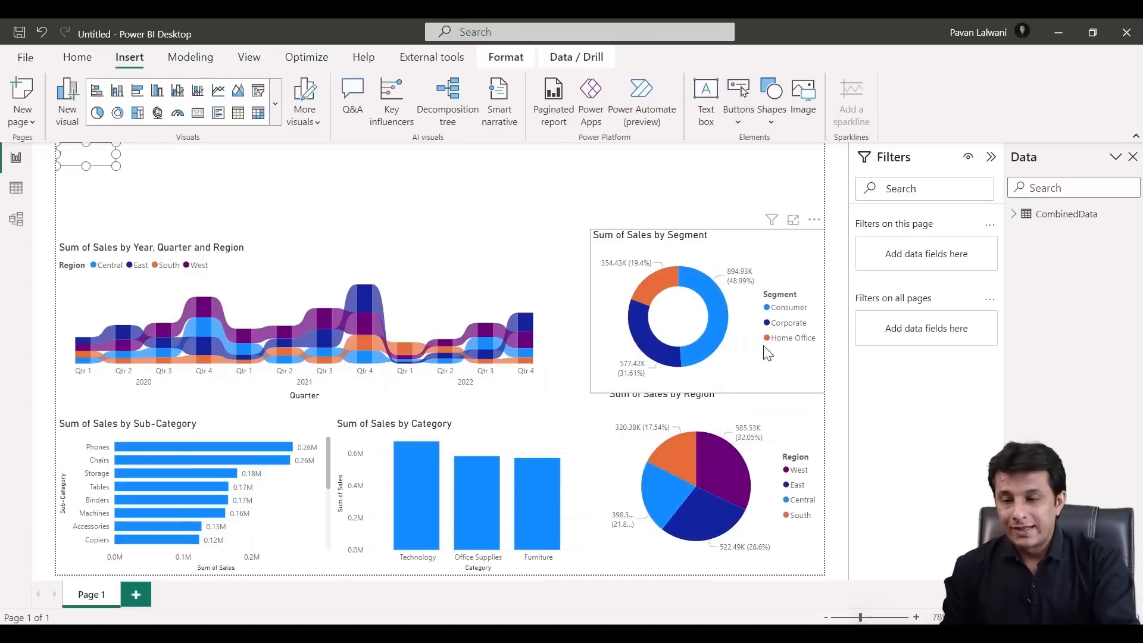
drag(116, 166, 827, 194)
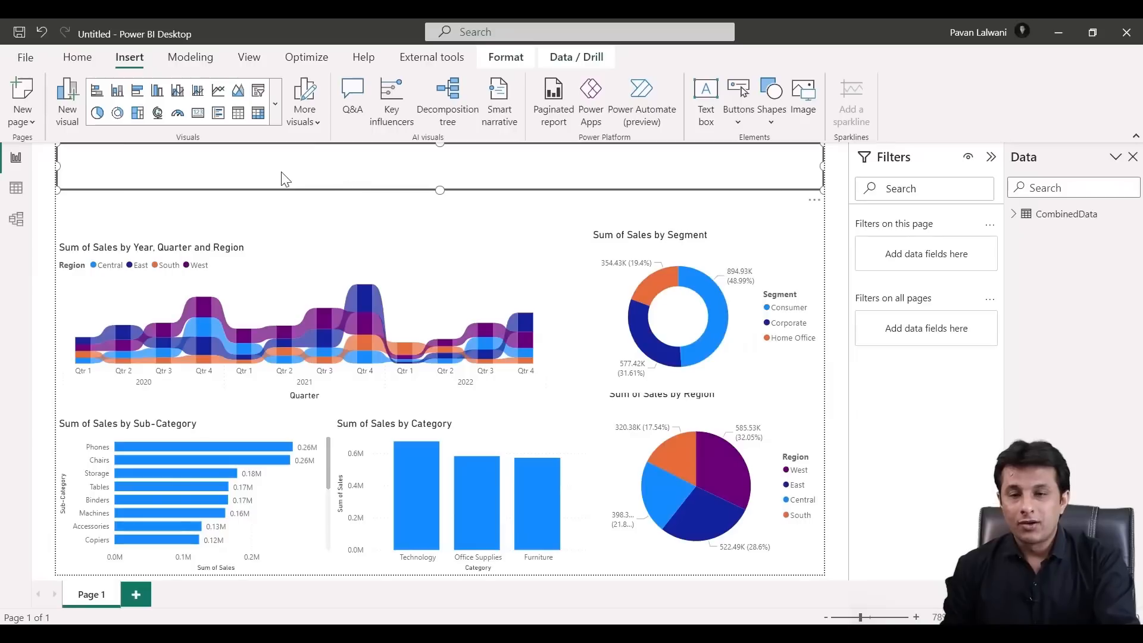
Turn on the blank button's text and enter "TechnoEdge Sales Analysis Report"
double_click(534, 162)
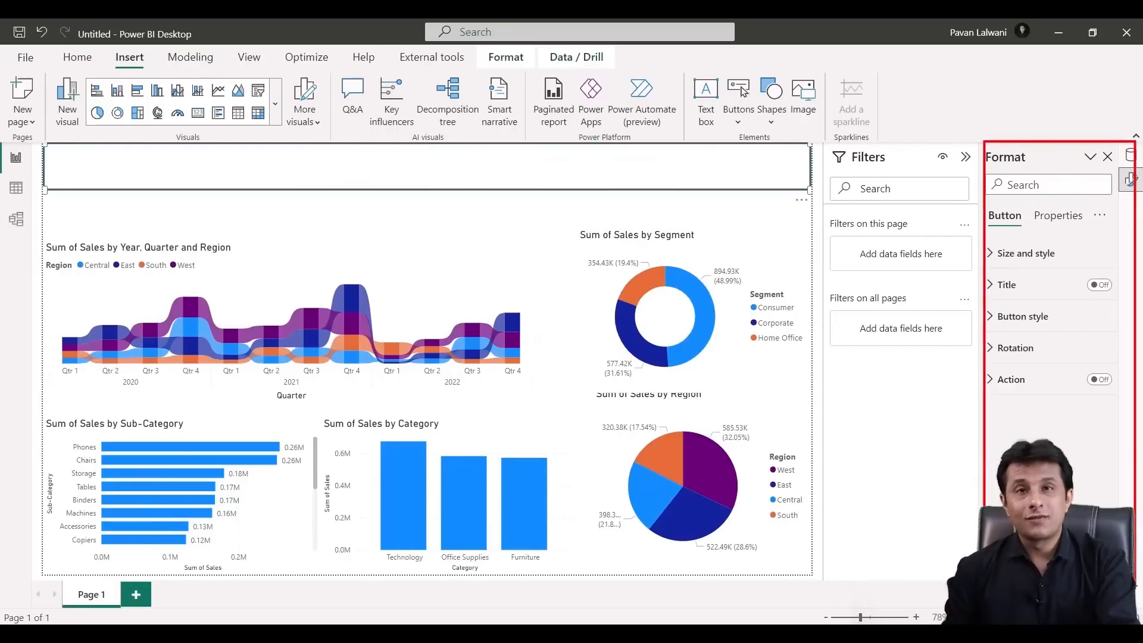
click(991, 318)
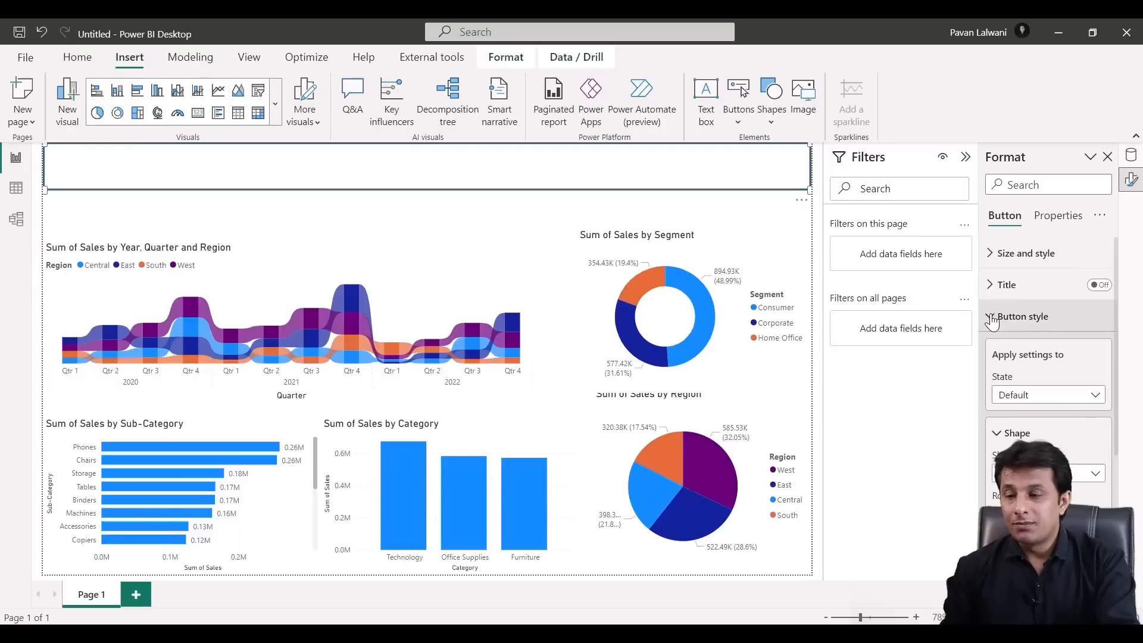
scroll(1048, 357, down, 2)
click(1093, 450)
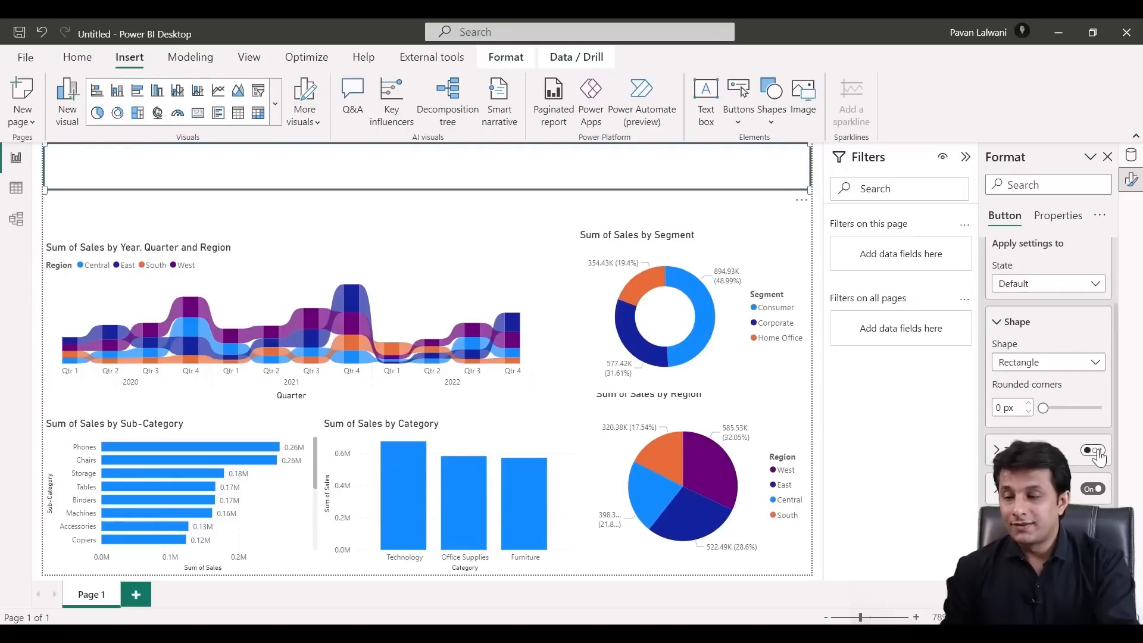
click(996, 450)
text(TechnoEdge )
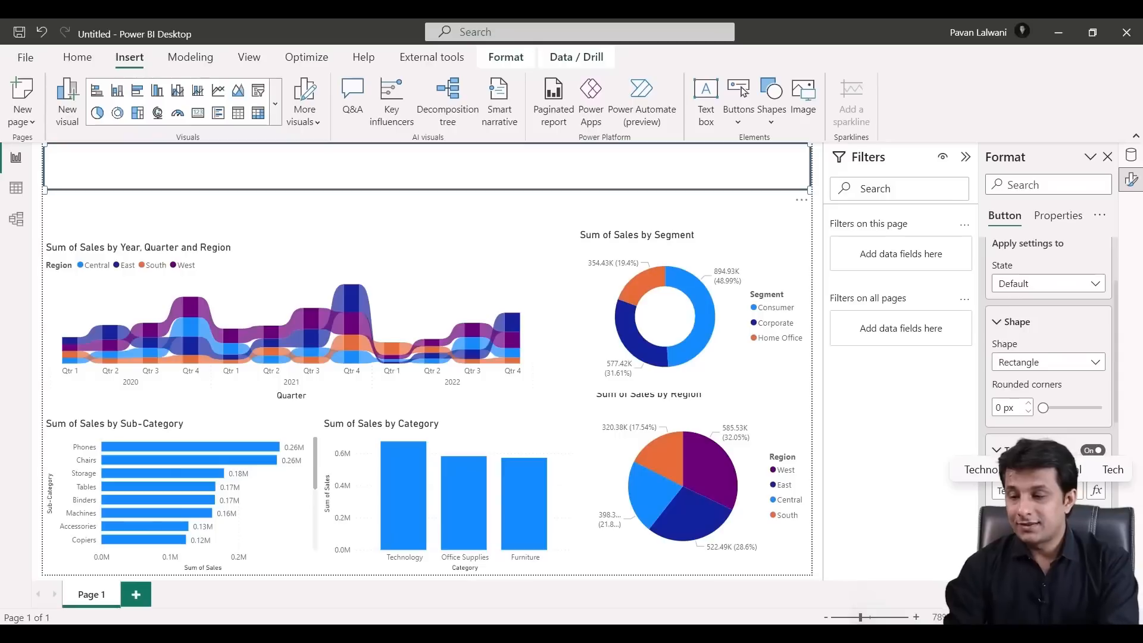
text(Sales Analysis Report)
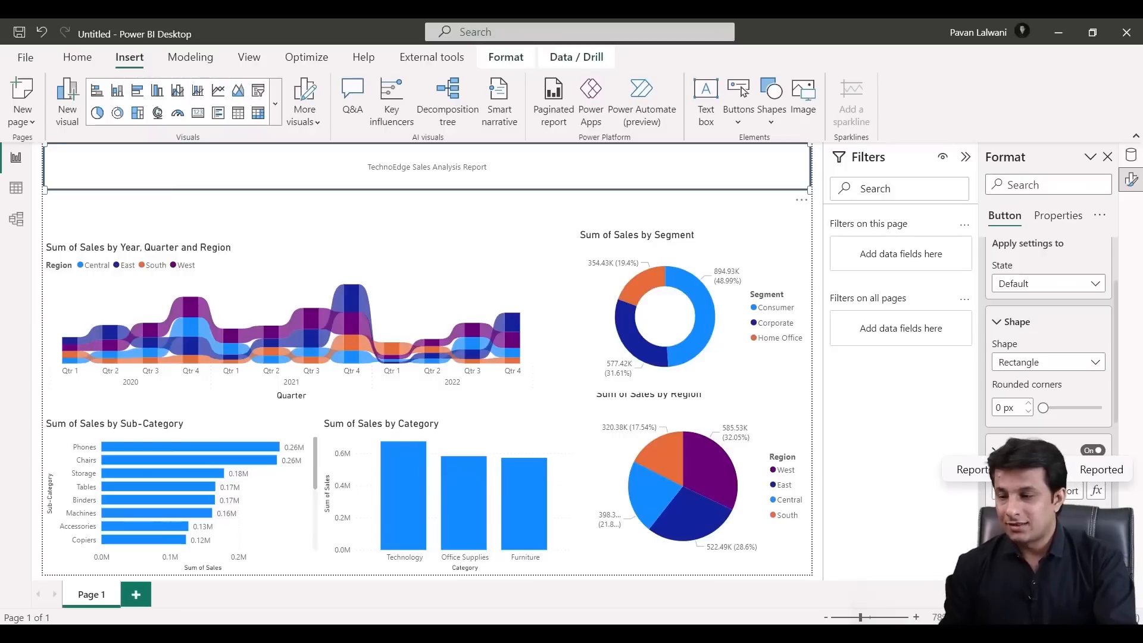
key(Return)
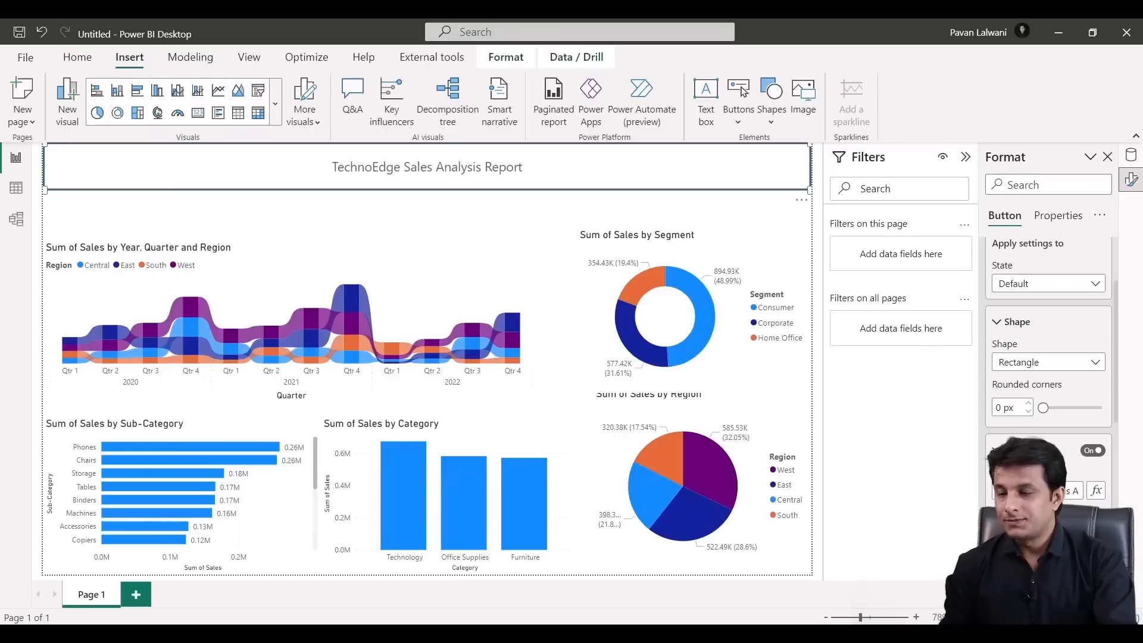
Make the title button's text black, bold and much larger, and narrow the button to a centred box about two-thirds of the page width
click(1072, 491)
click(925, 349)
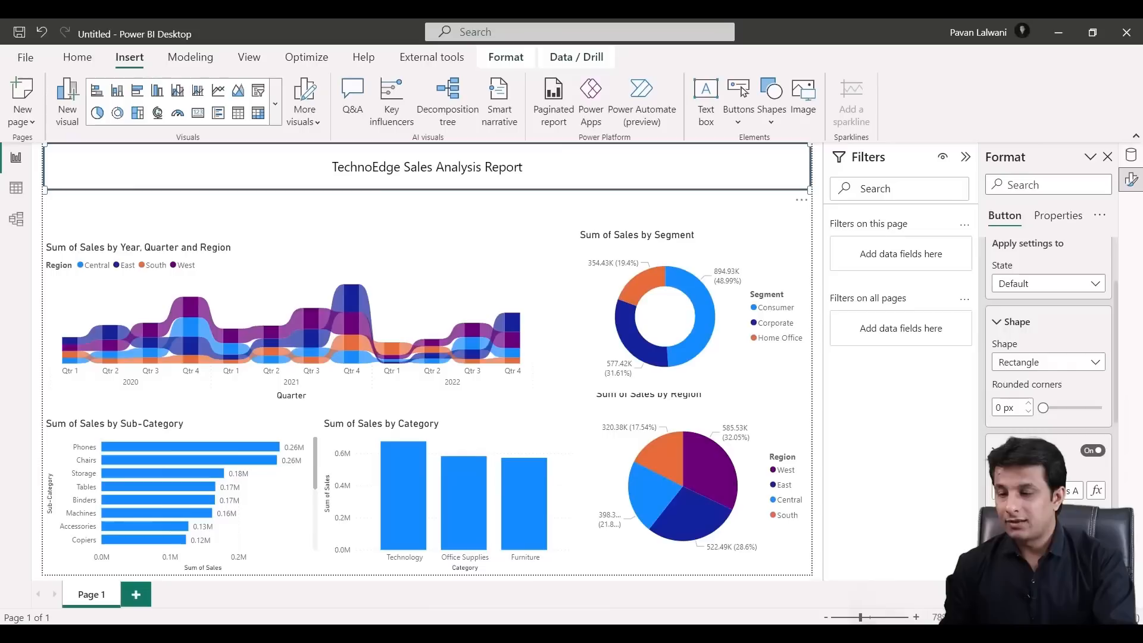
click(1000, 558)
click(1099, 531)
click(1099, 531)
click(1100, 531)
click(1099, 532)
click(1099, 531)
click(1099, 532)
click(1100, 532)
click(1100, 532)
click(1099, 531)
click(1100, 532)
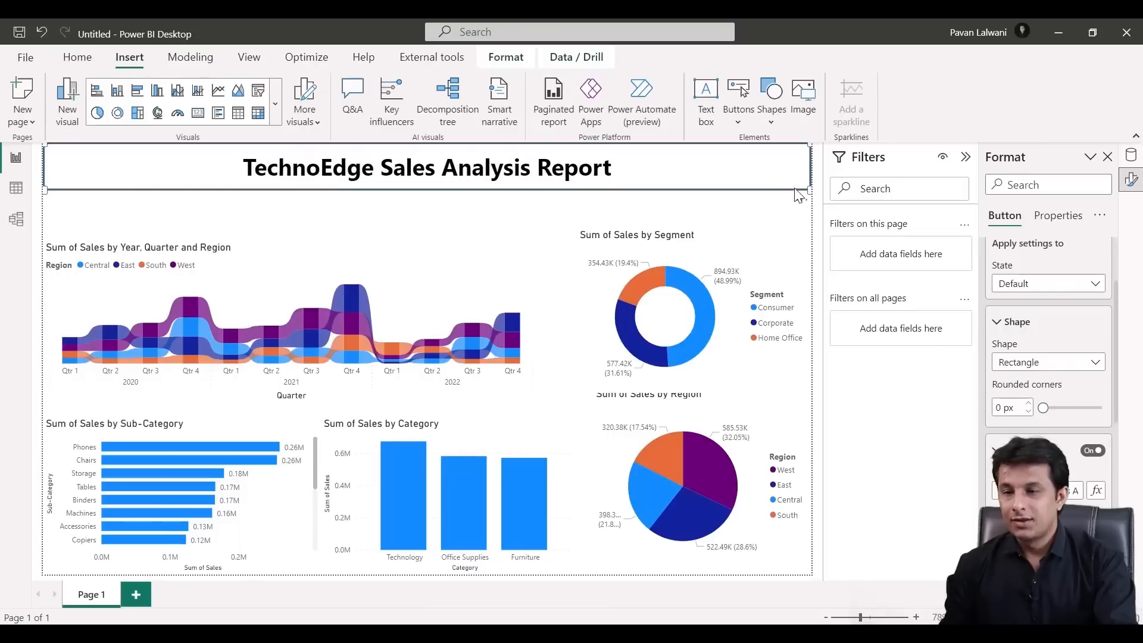
drag(782, 192, 665, 193)
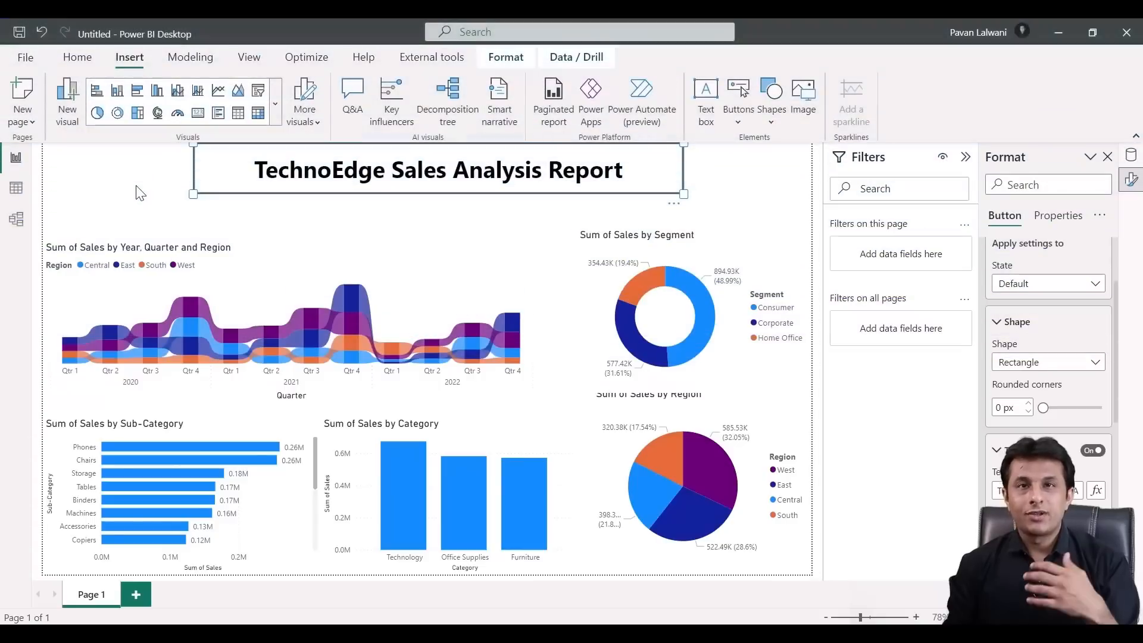
Apply the custom report theme from the TechnoEdge Theme JSON file in the desktop folder TechnoEdge Sales End to End Project
mouse_move(561, 634)
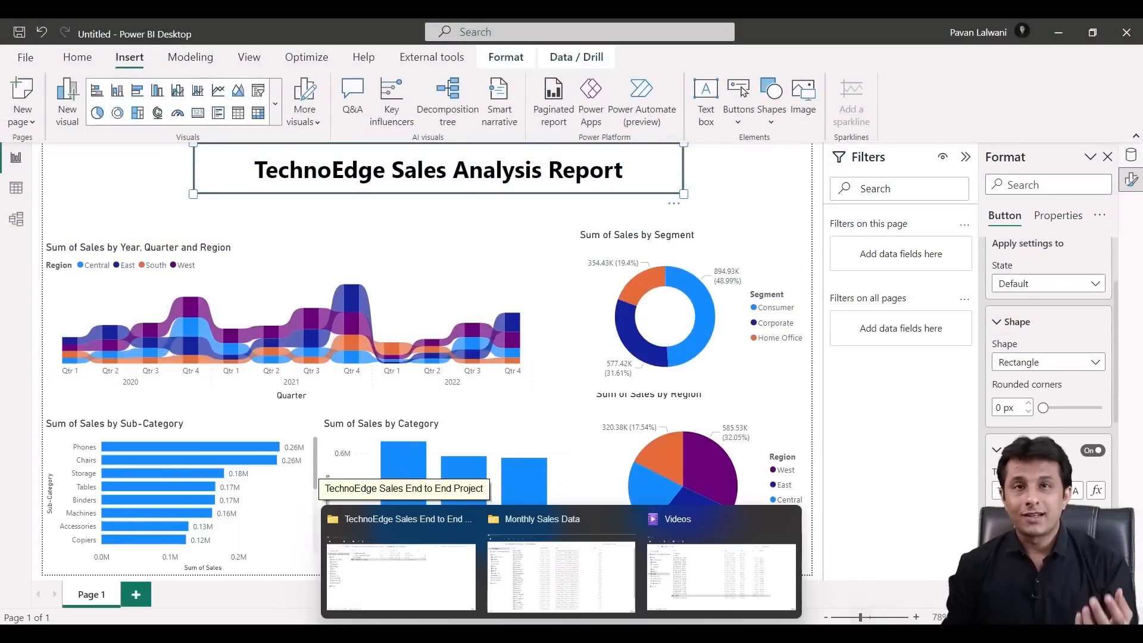
click(260, 61)
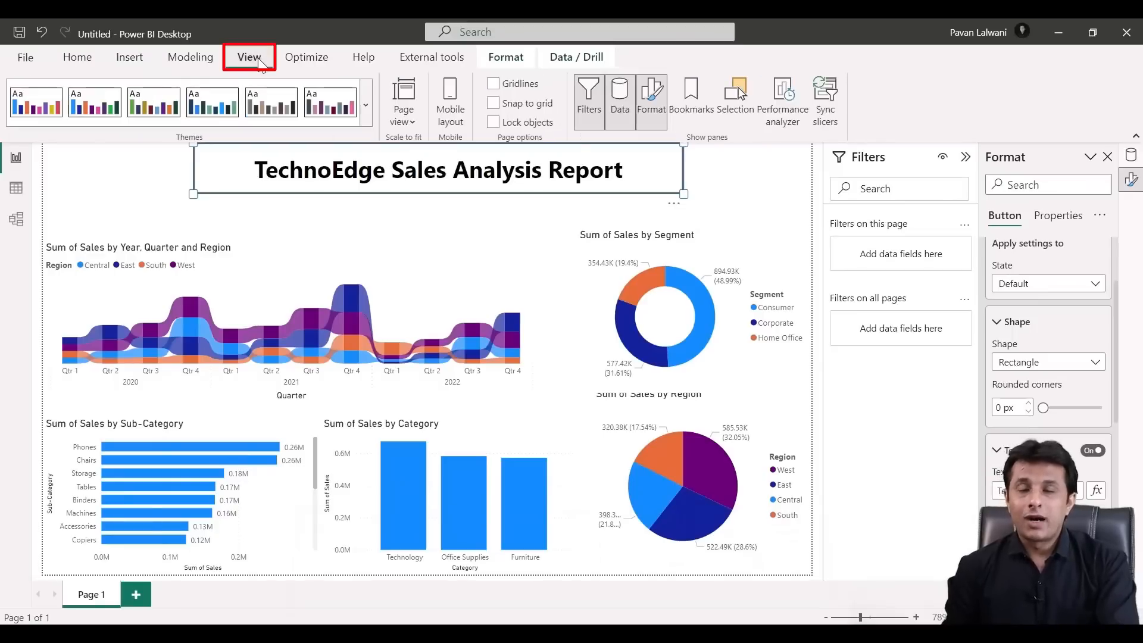
click(367, 106)
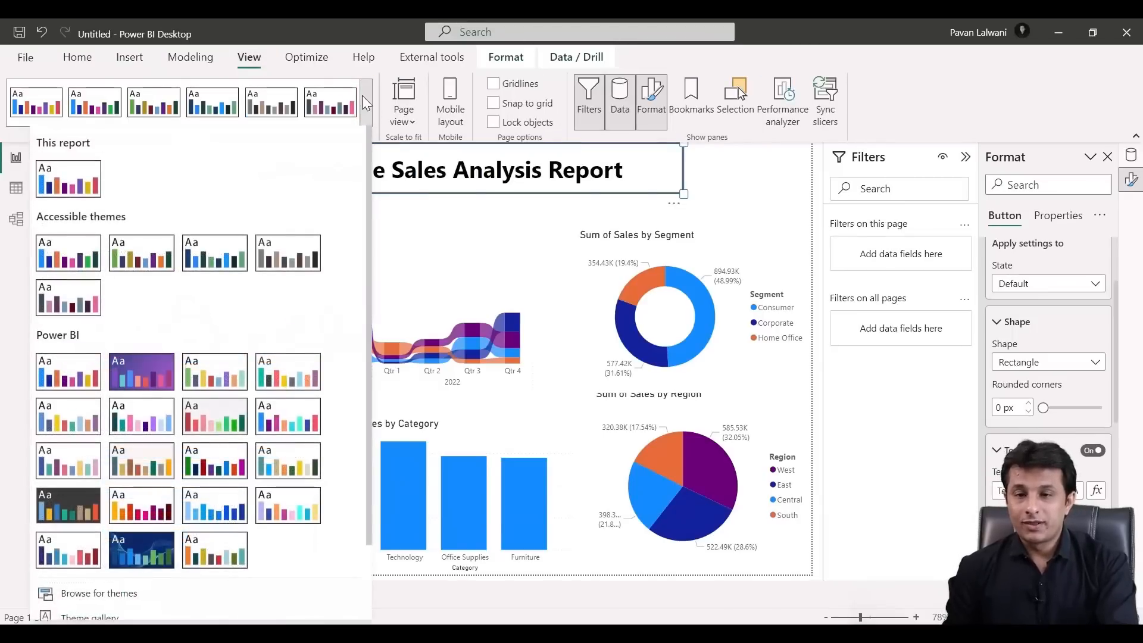
scroll(119, 476, down, 2)
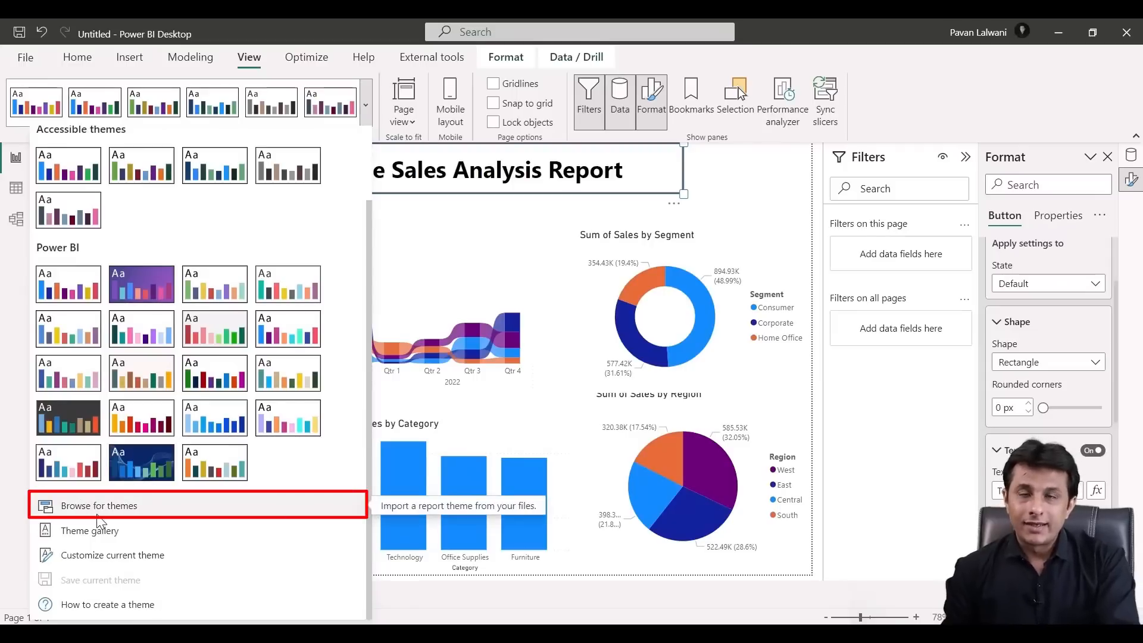
click(80, 511)
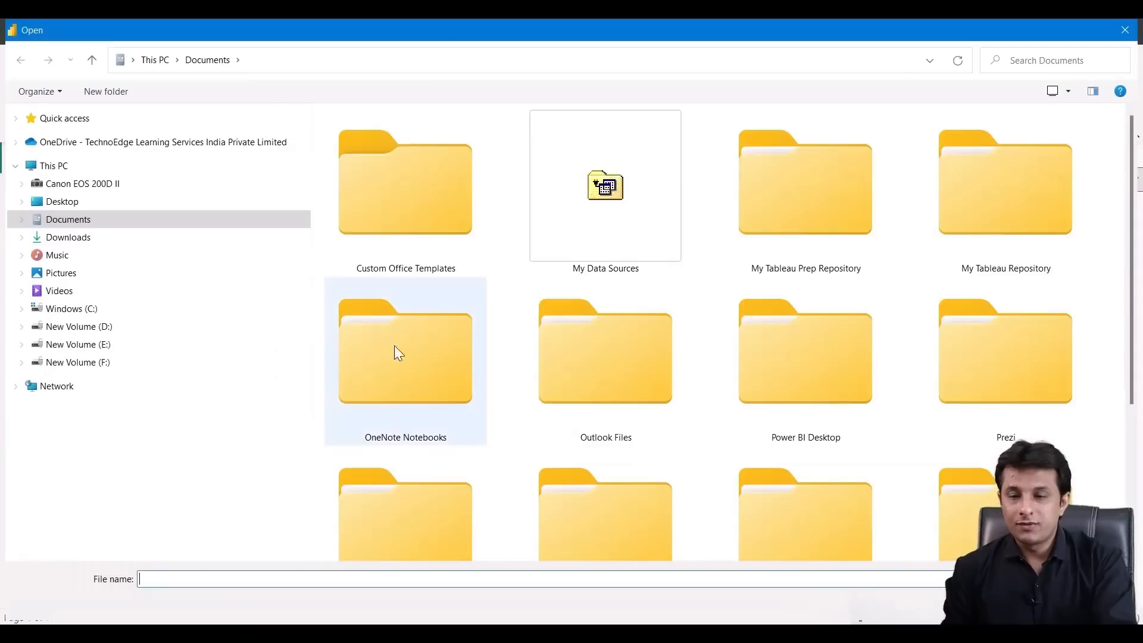
click(94, 201)
double_click(455, 182)
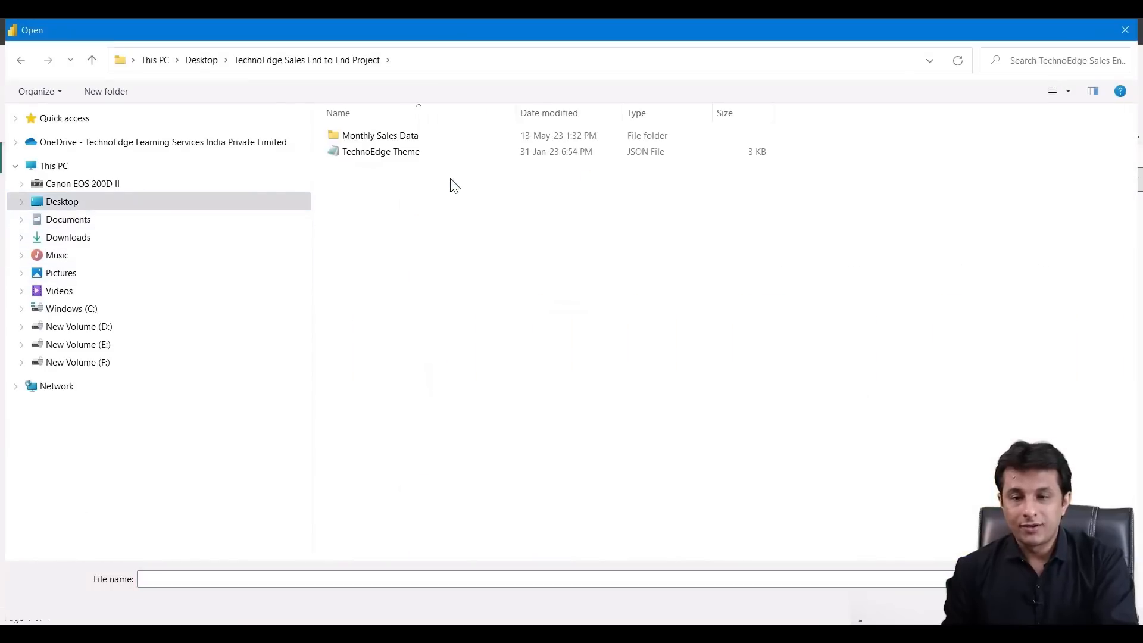
click(379, 155)
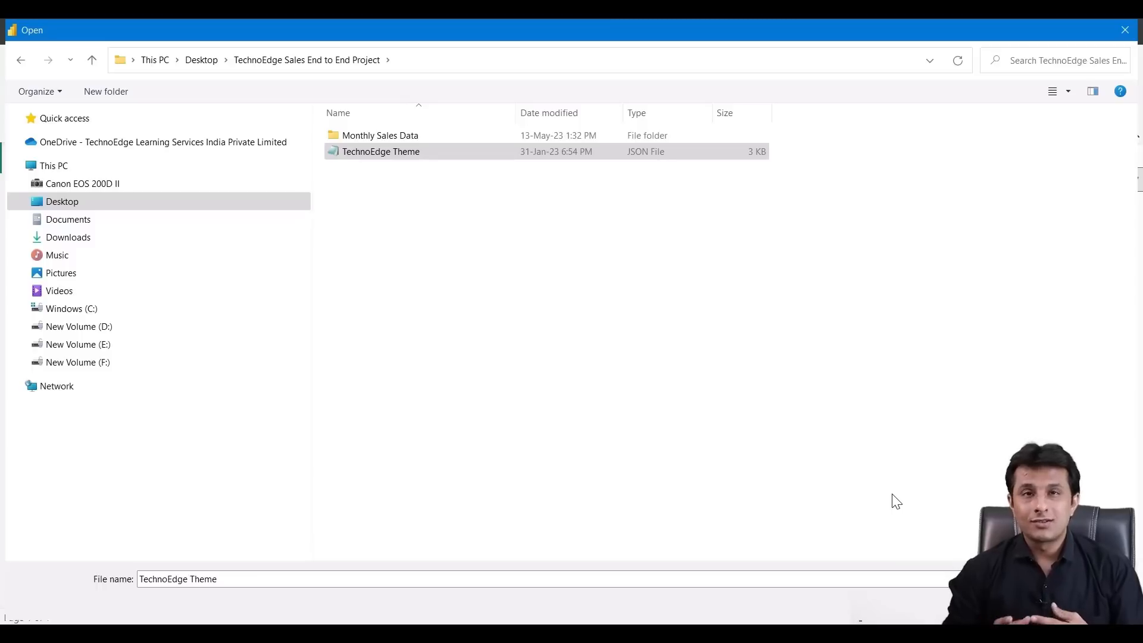
key(Return)
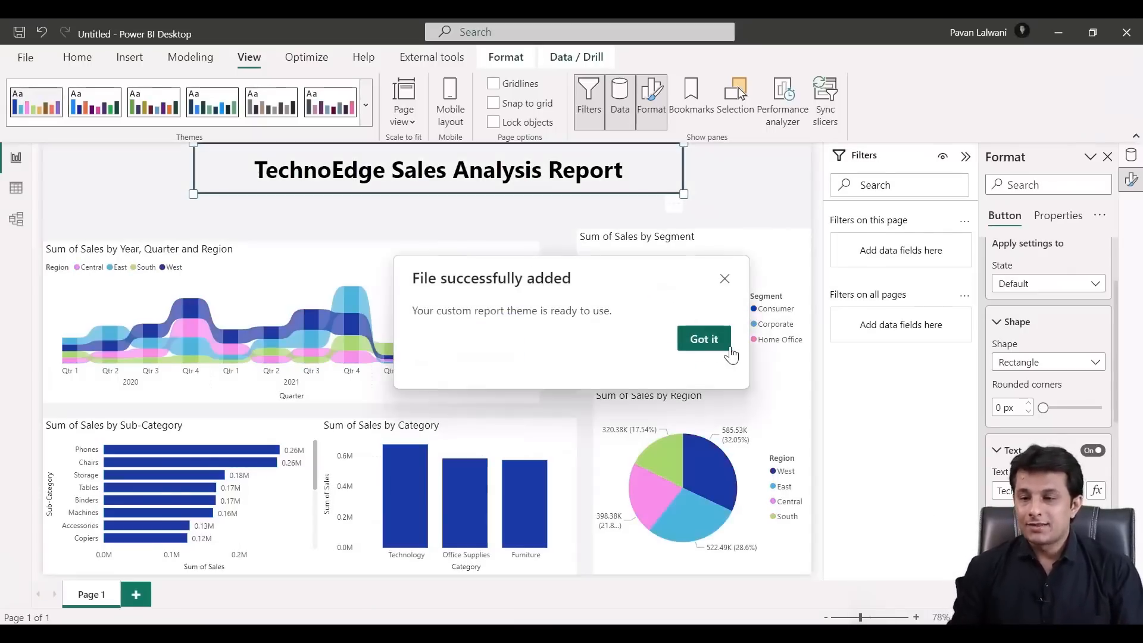
click(709, 340)
click(259, 200)
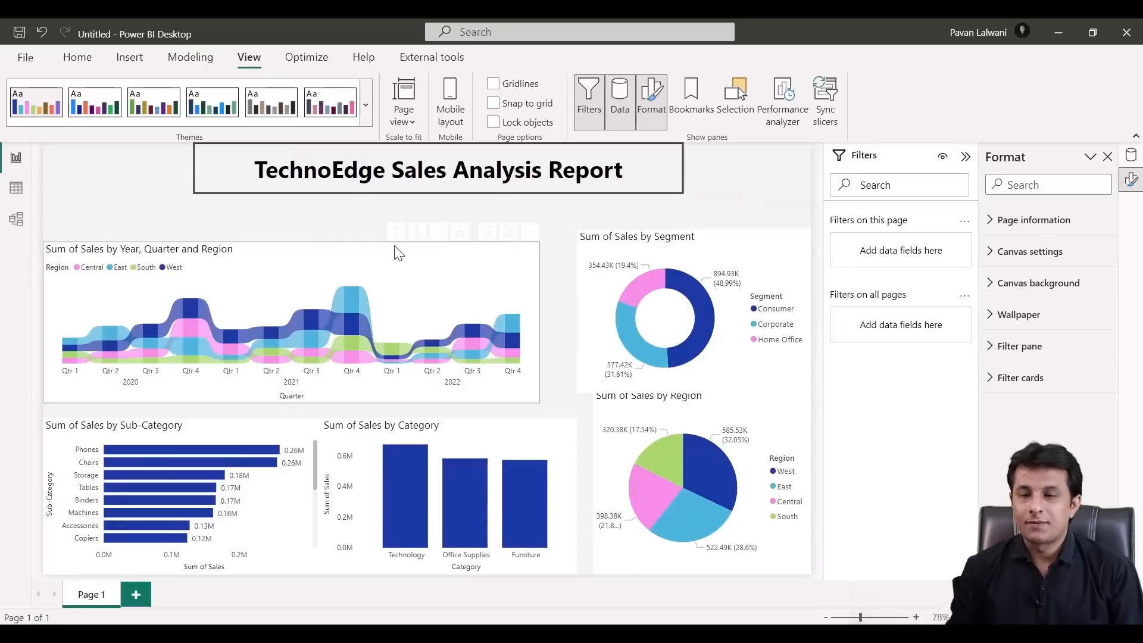
Move the Sub-Category and Category charts to the page's upper area and place the Region pie lower-left beside an enlarged ribbon chart
drag(398, 253, 404, 227)
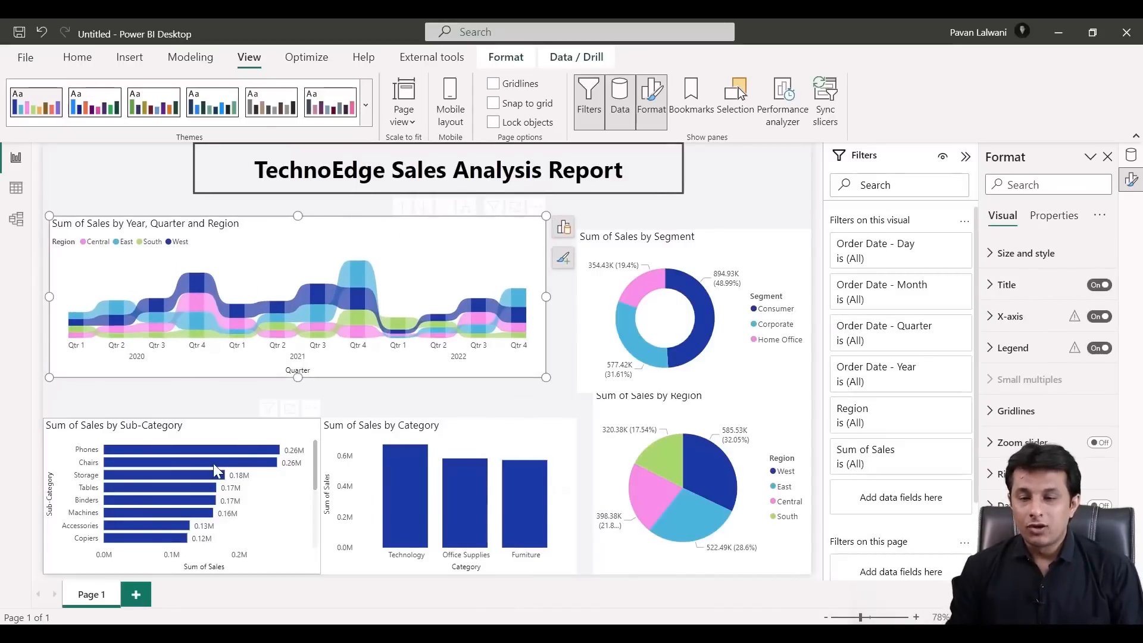
drag(250, 432, 241, 185)
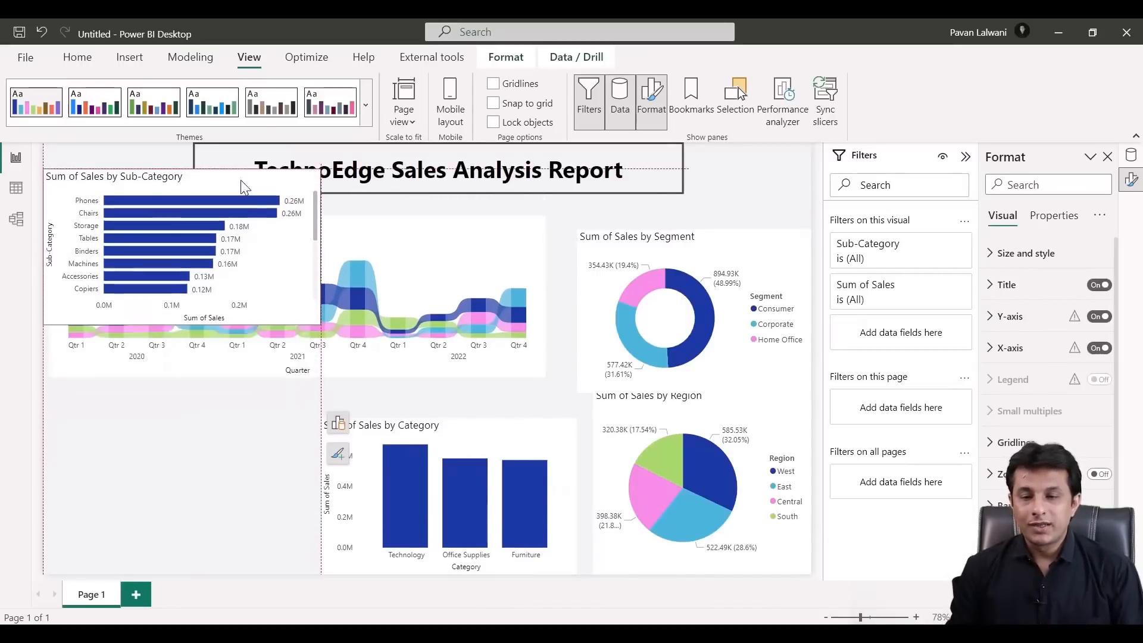
drag(436, 424, 444, 201)
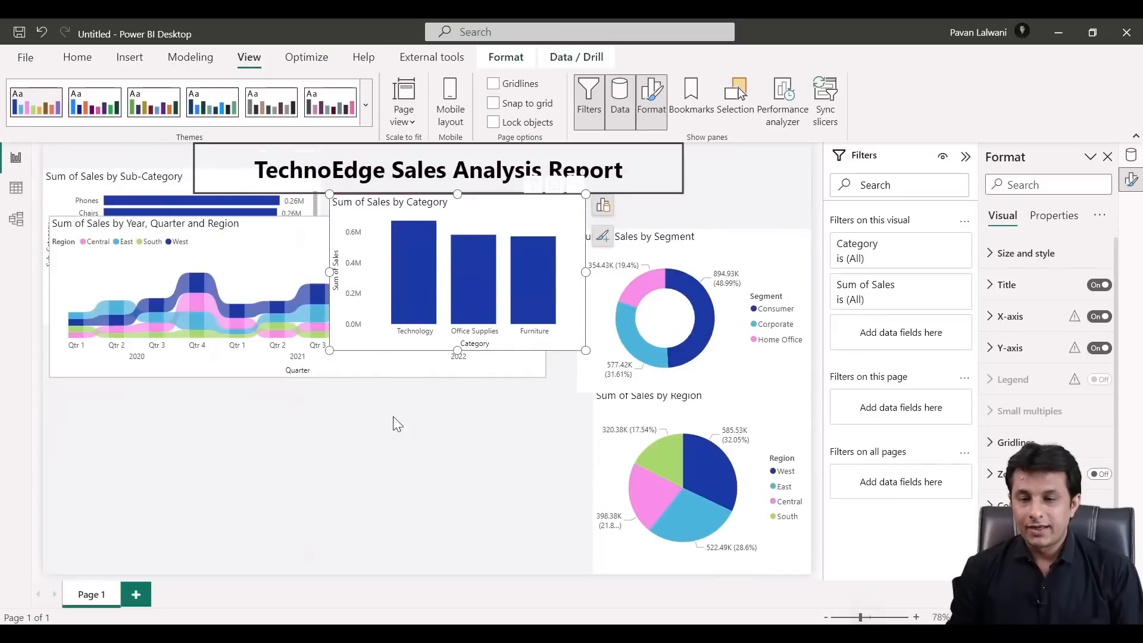
drag(393, 372, 393, 582)
drag(538, 412, 587, 399)
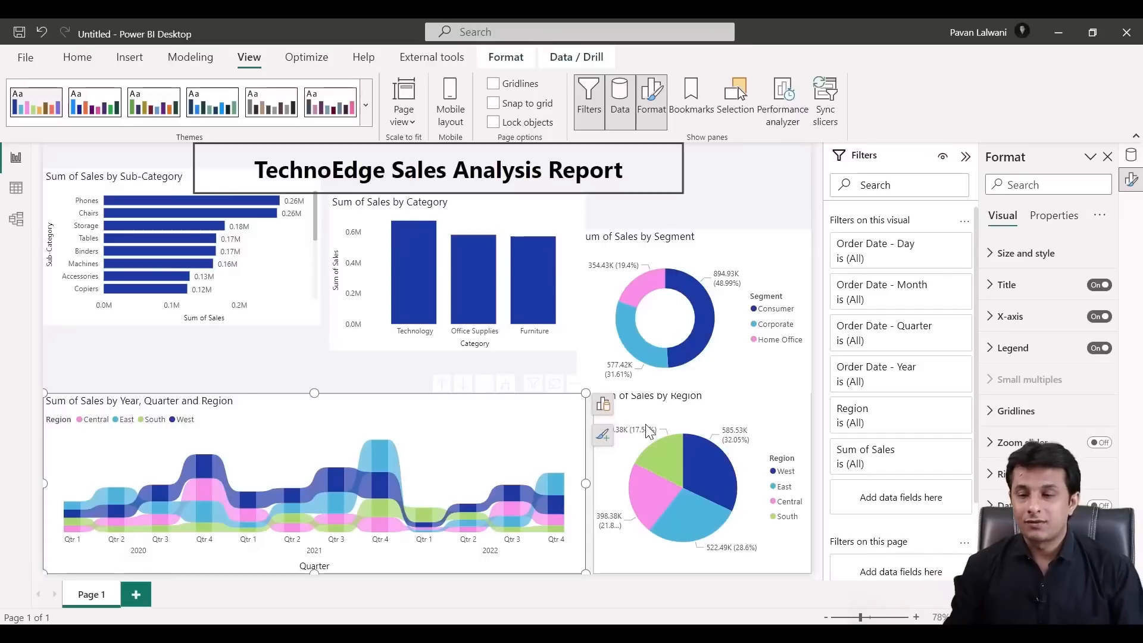
drag(613, 423, 60, 420)
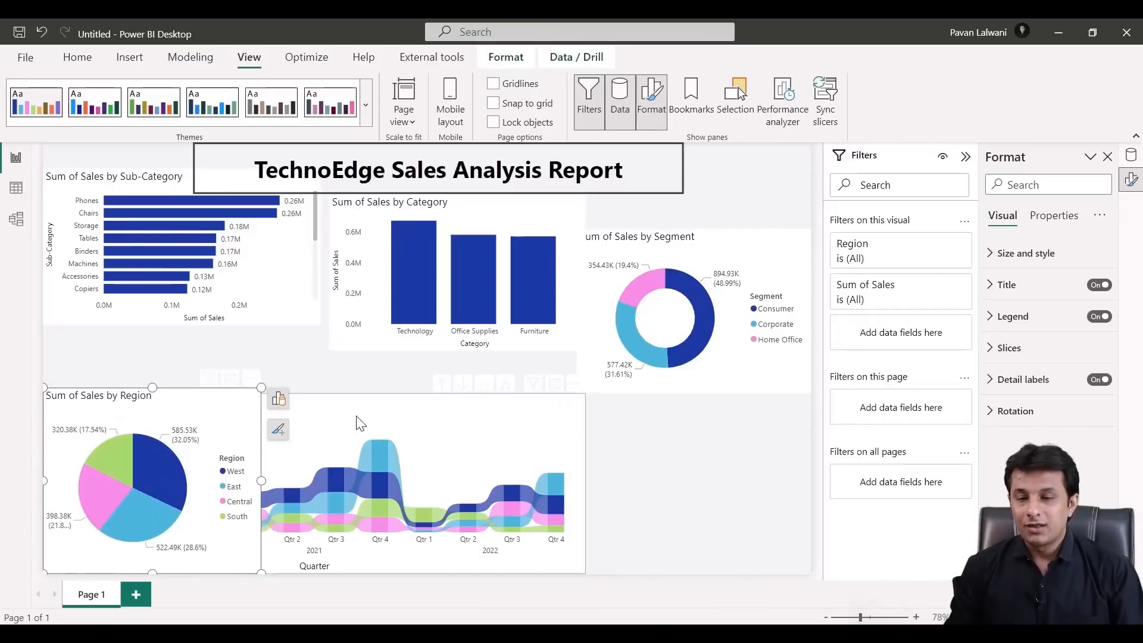
drag(359, 424, 669, 431)
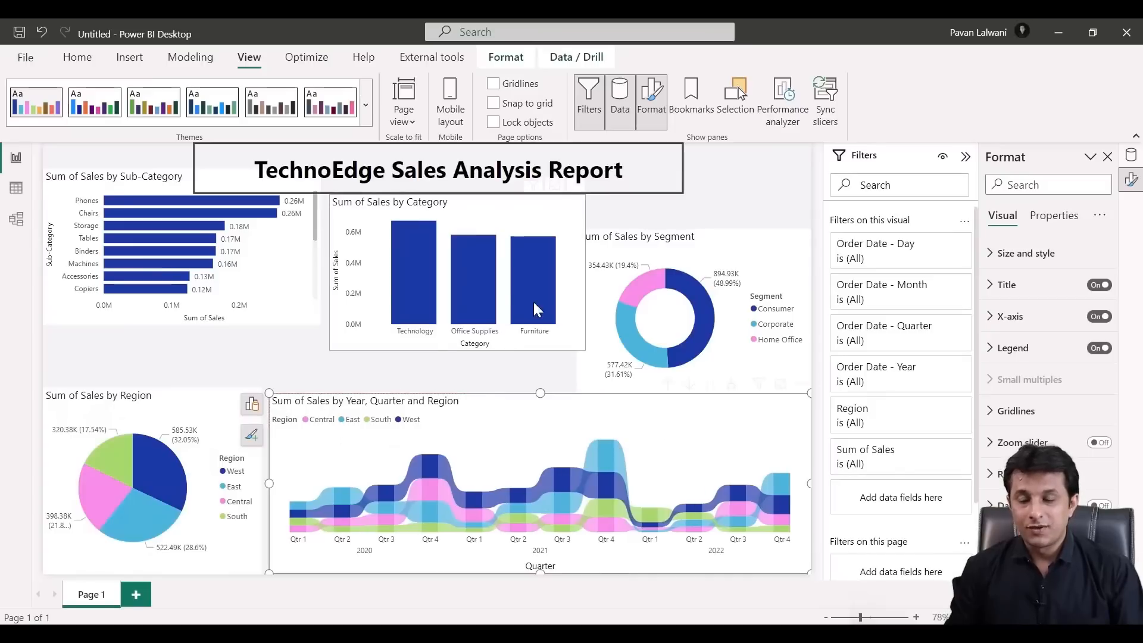
Line up the Sub-Category and Category charts in one row with the Segment donut, directly above the Region pie and ribbon chart
drag(476, 351, 468, 389)
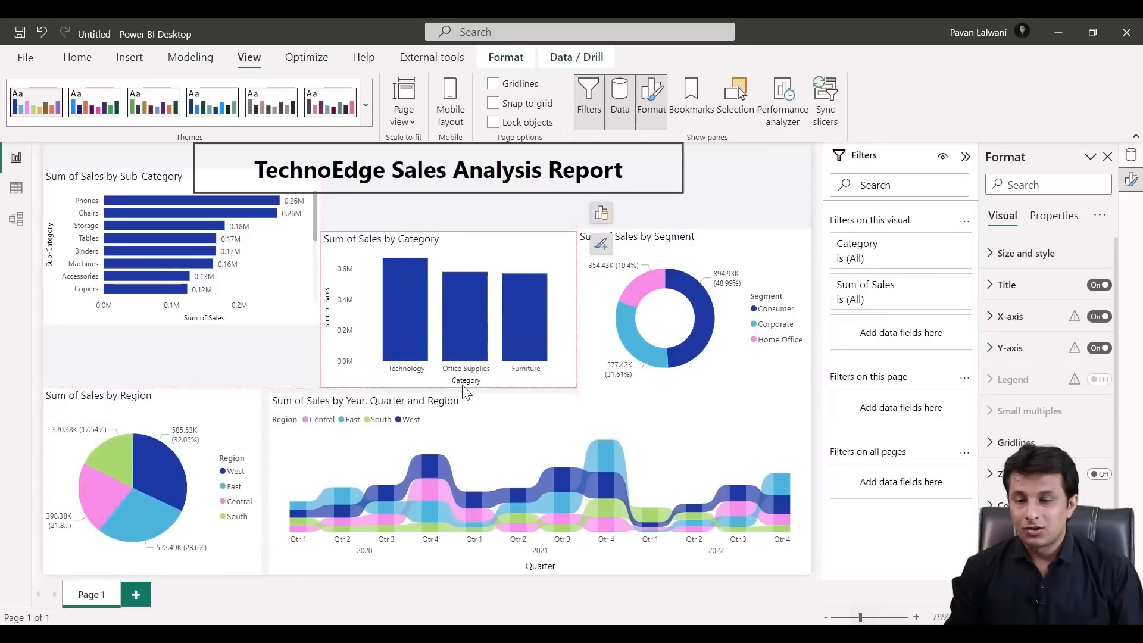
drag(284, 325, 244, 385)
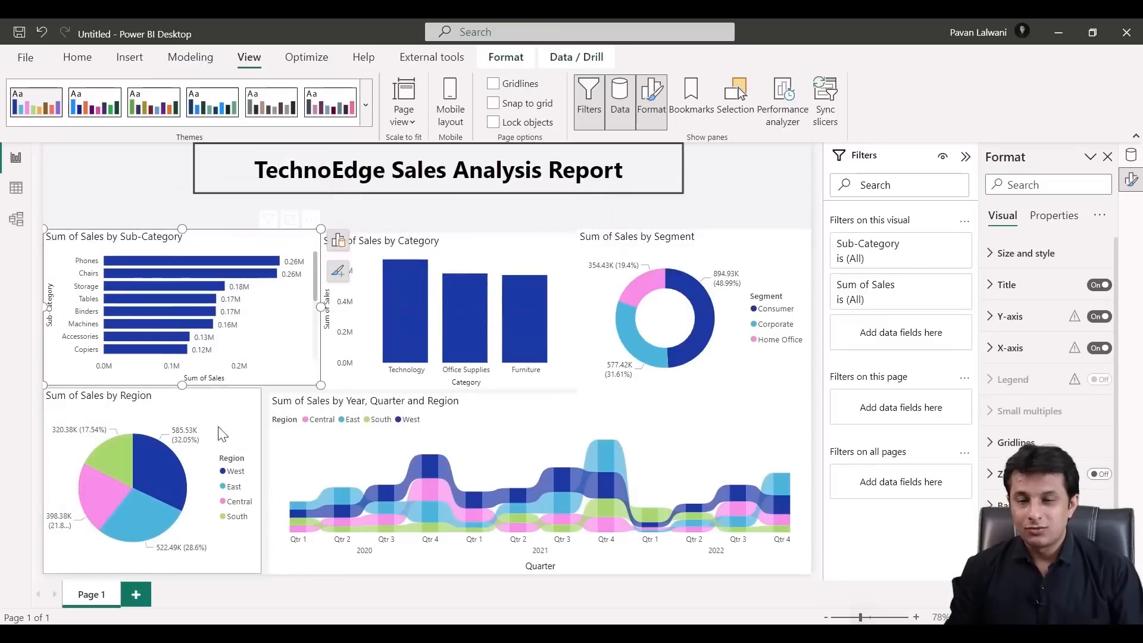
click(258, 394)
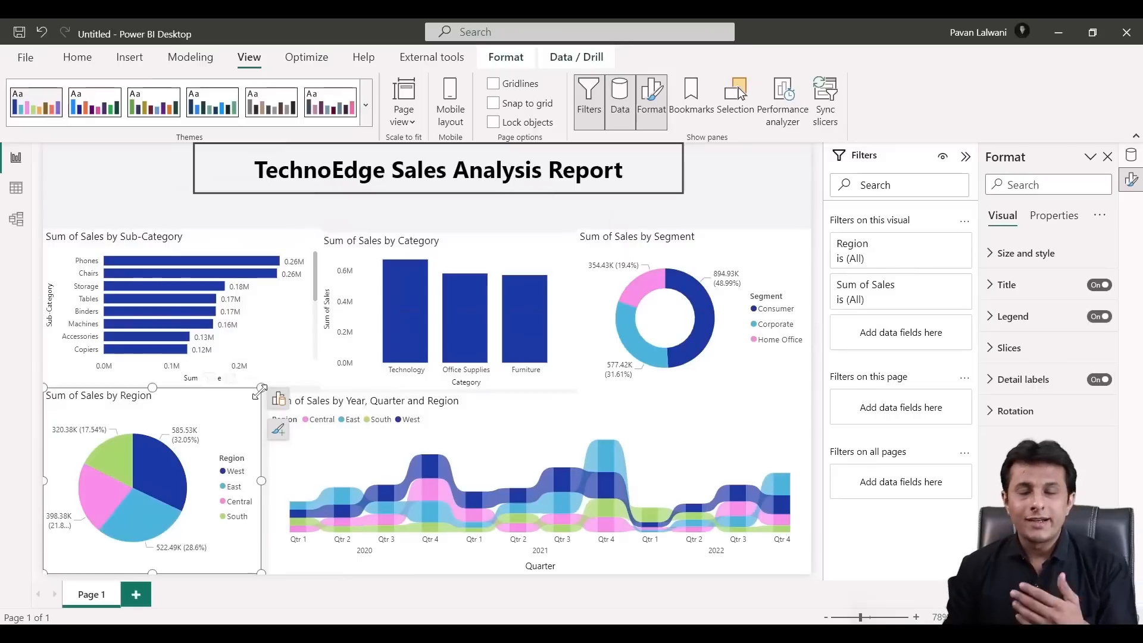
click(597, 244)
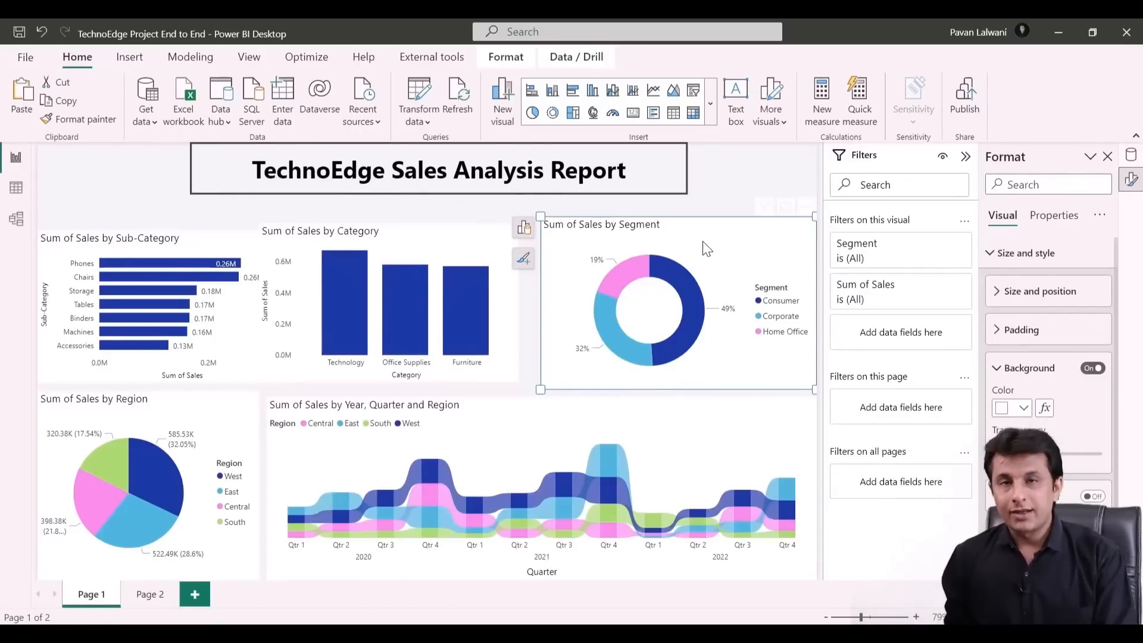
Move the Segment donut chart from Page 1 to Page 2 and enlarge it to fill most of the page
key(ctrl+x)
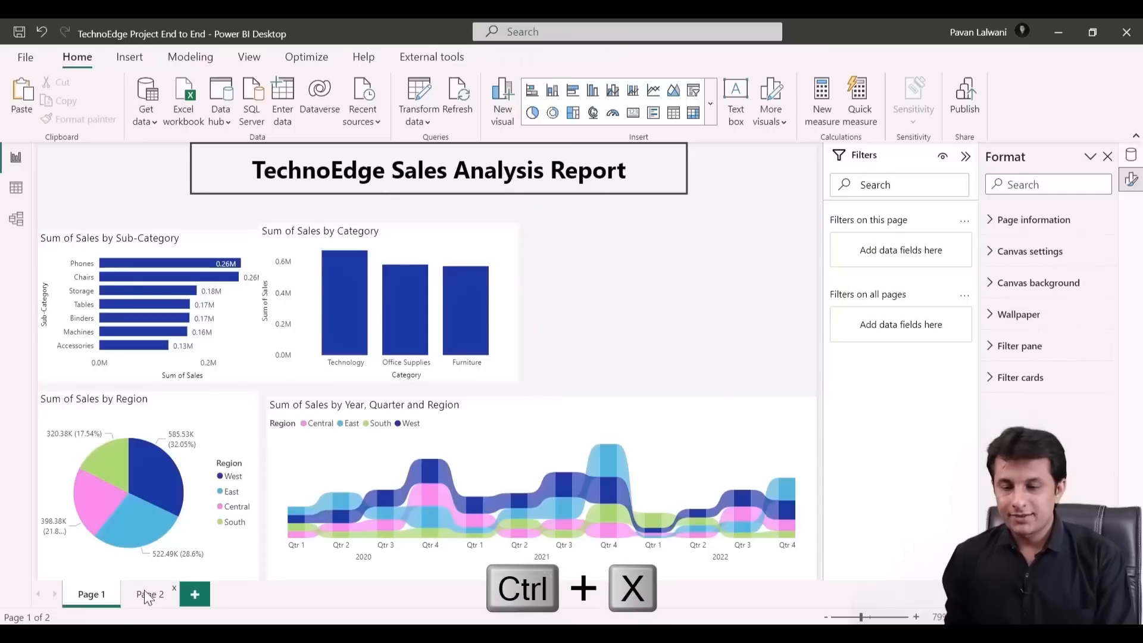
click(150, 594)
key(ctrl+v)
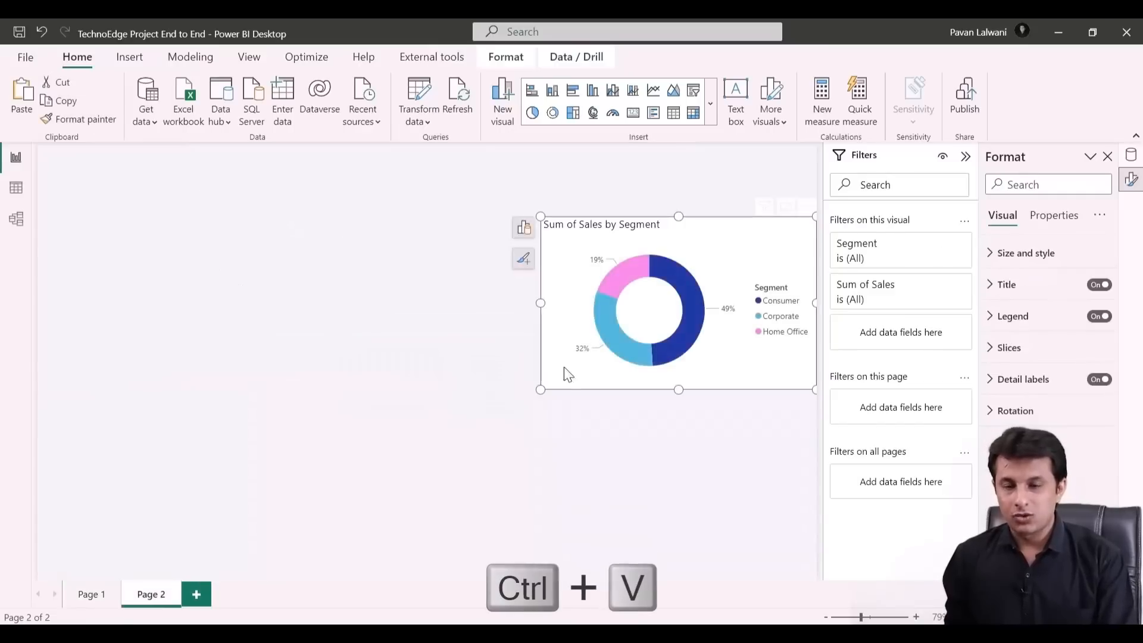
drag(541, 390, 101, 559)
click(460, 304)
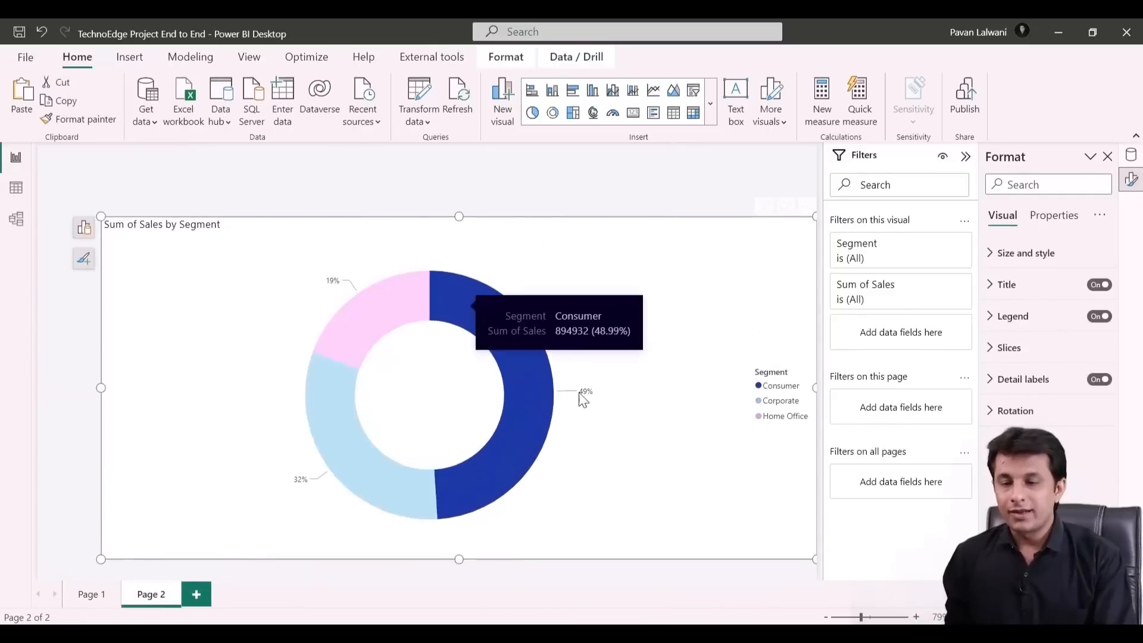
click(585, 404)
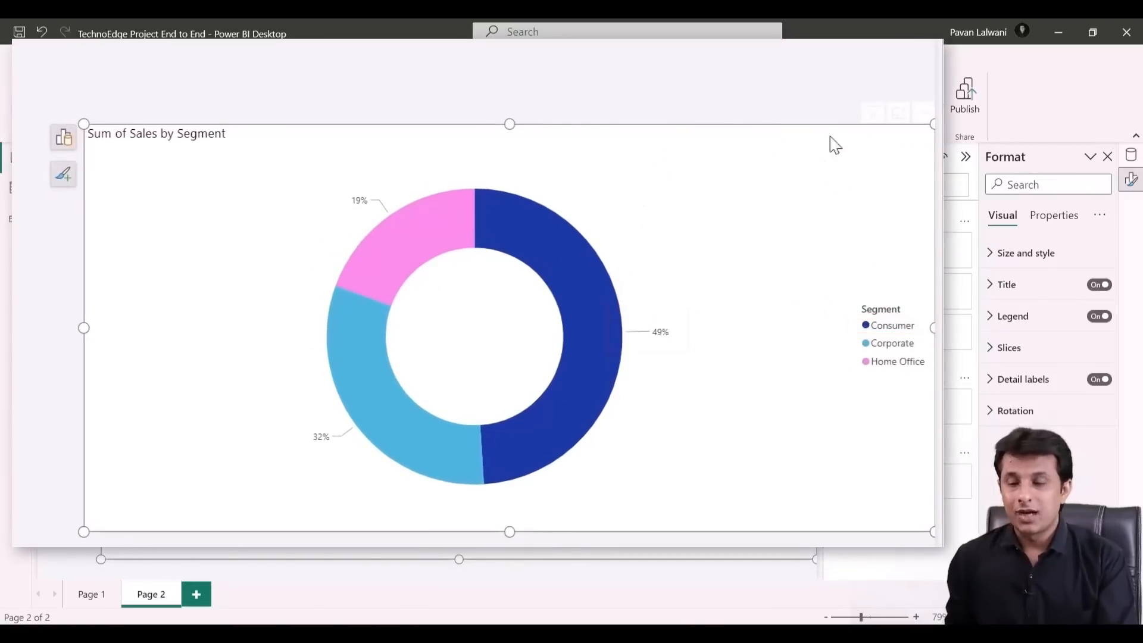
Narrow the Segment donut chart to roughly two-thirds of the page width and turn off its legend
drag(932, 123, 667, 135)
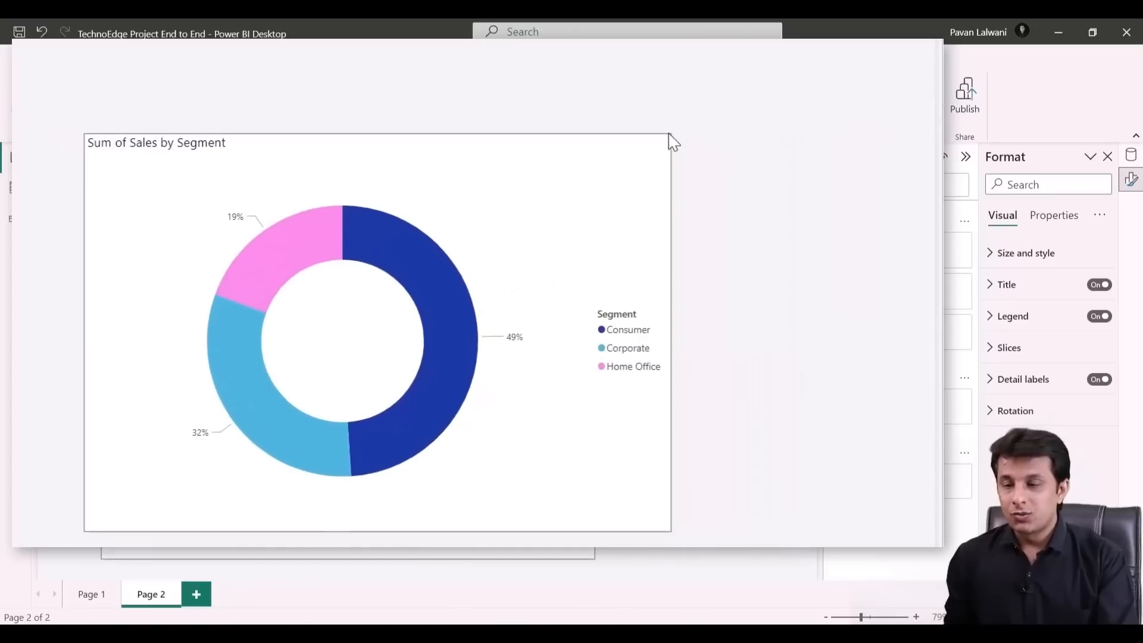
right_click(574, 196)
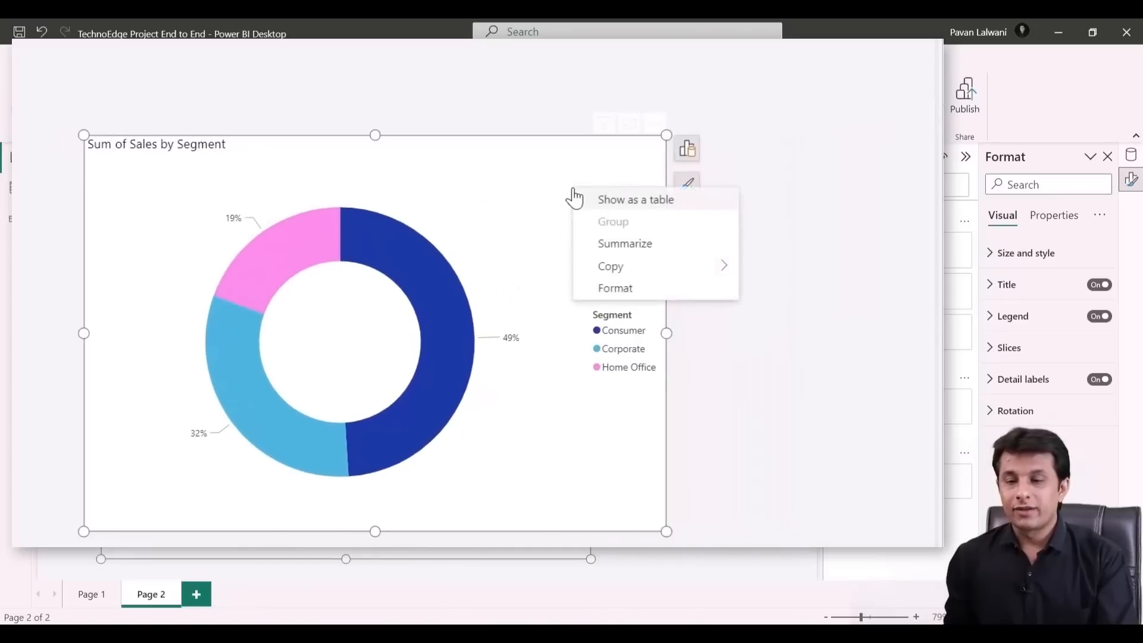
click(623, 291)
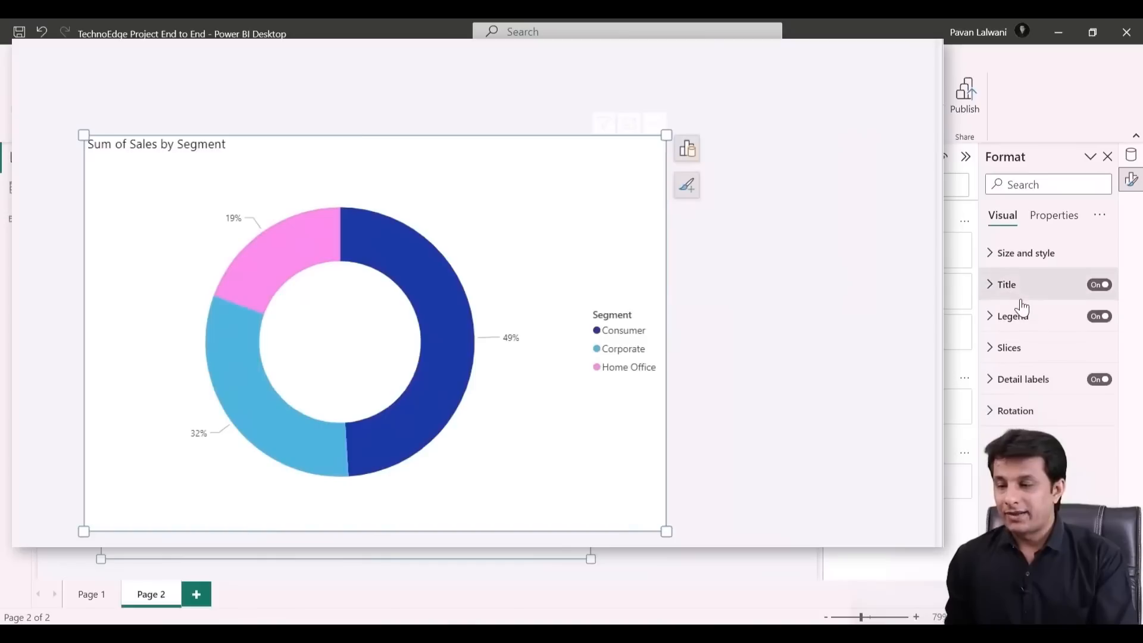
click(1100, 317)
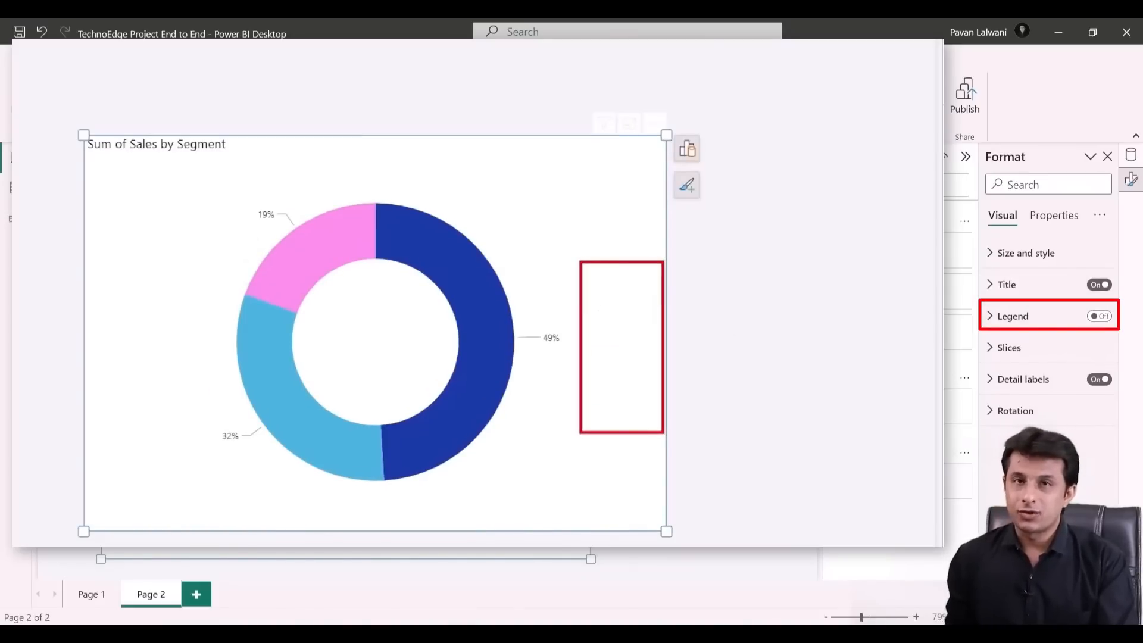
Set the donut chart's detail label contents to category and percent of total
click(988, 381)
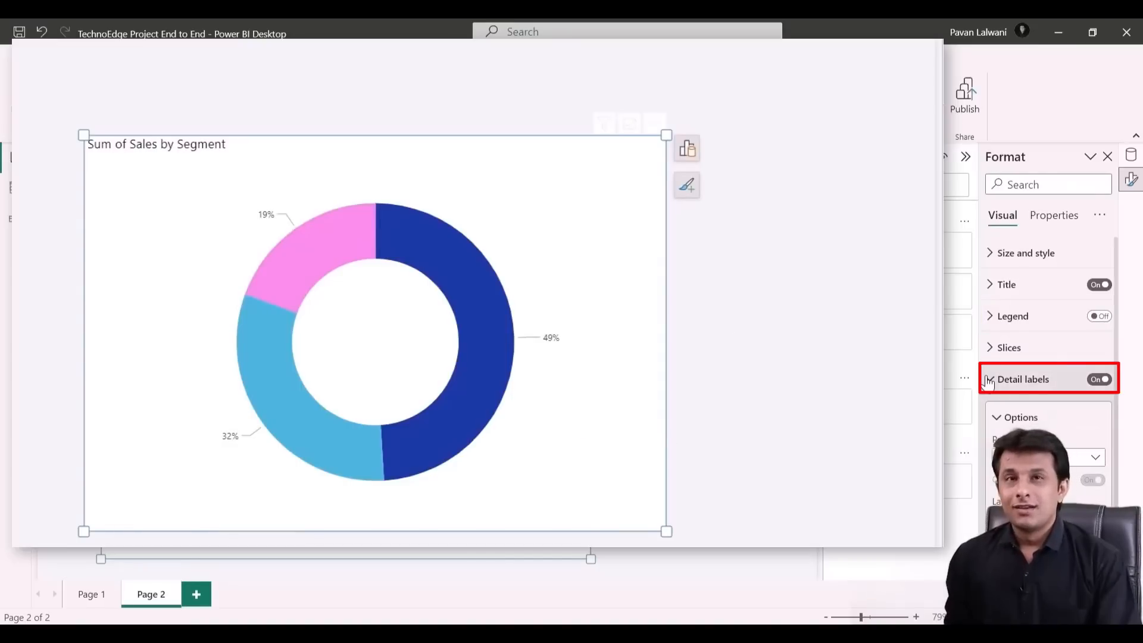
click(1047, 457)
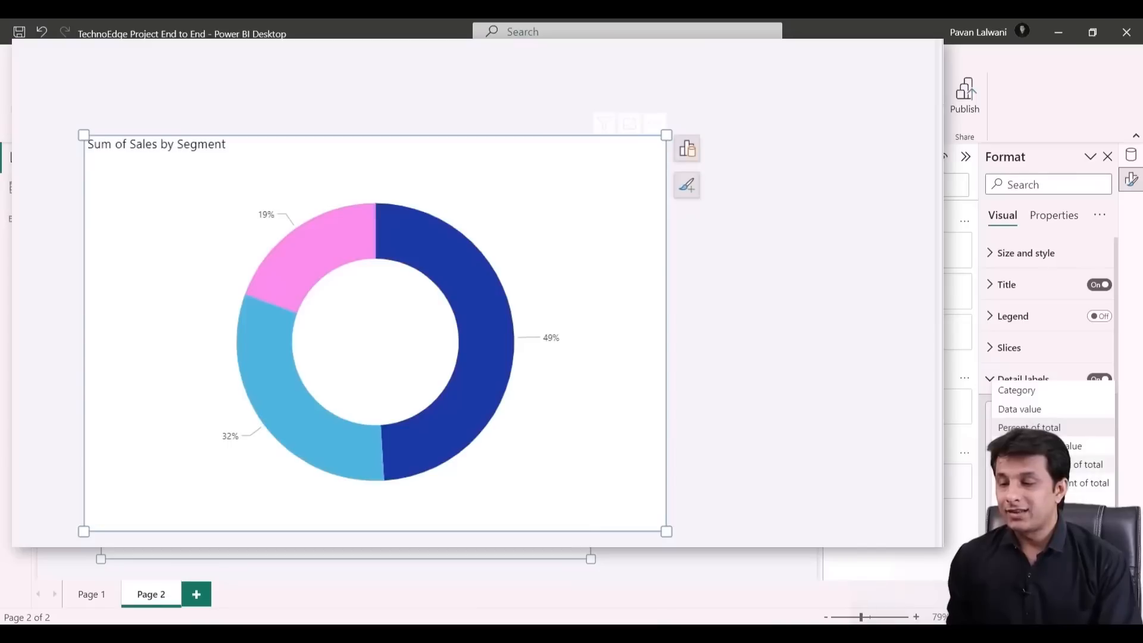
click(1047, 464)
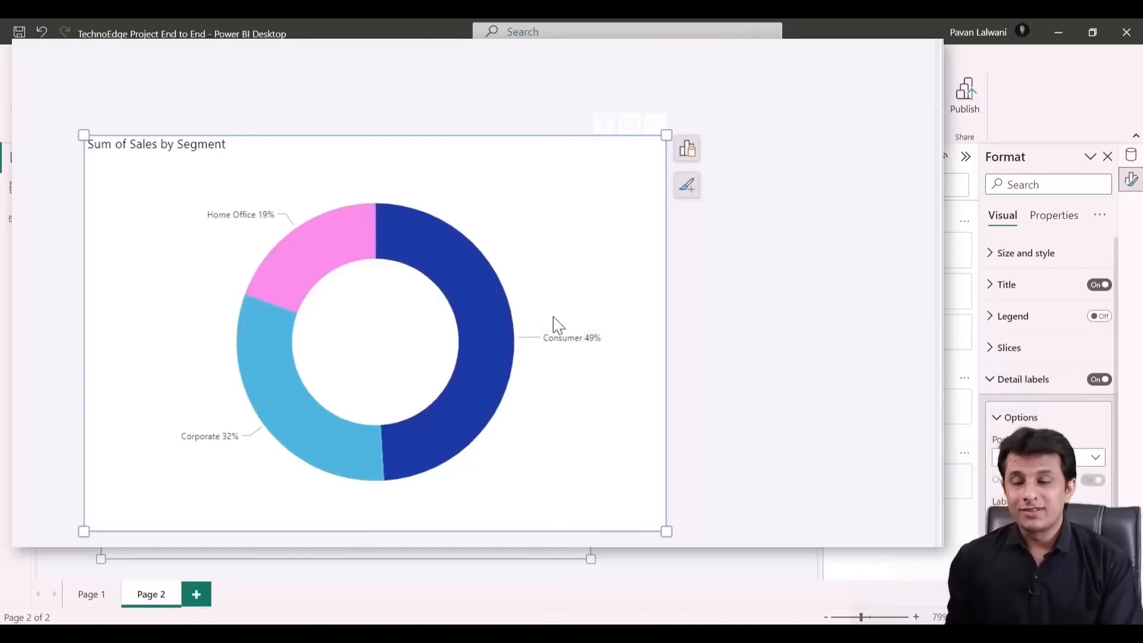
Set the donut's detail labels to font size 12 in black and make the chart slightly smaller
scroll(1048, 357, down, 2)
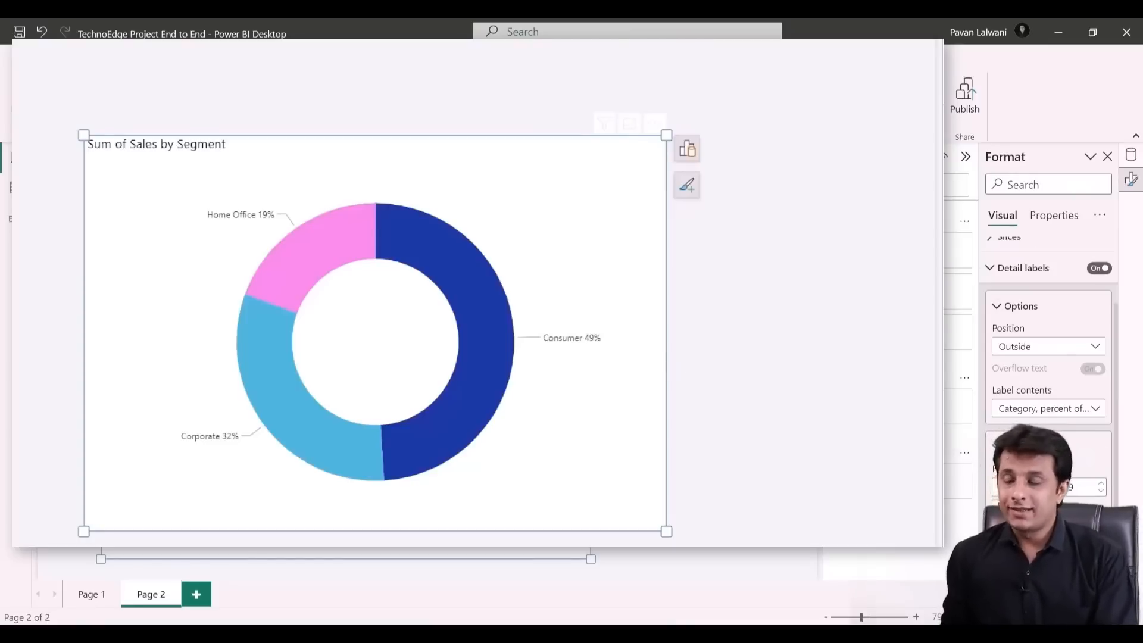
click(1101, 483)
click(1102, 483)
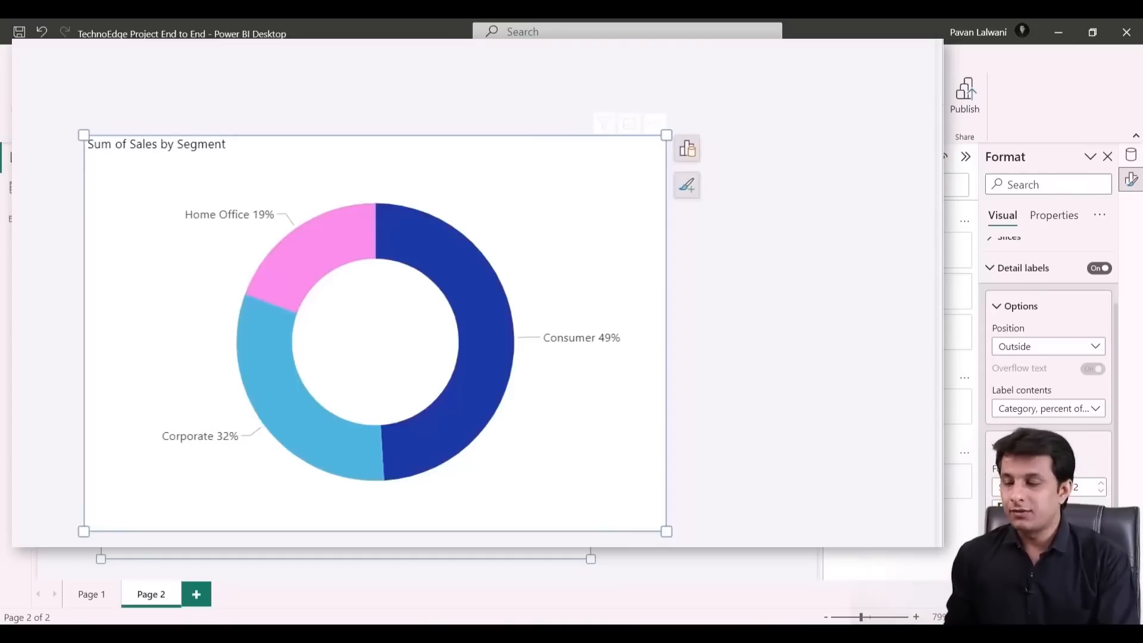
click(1007, 544)
click(940, 488)
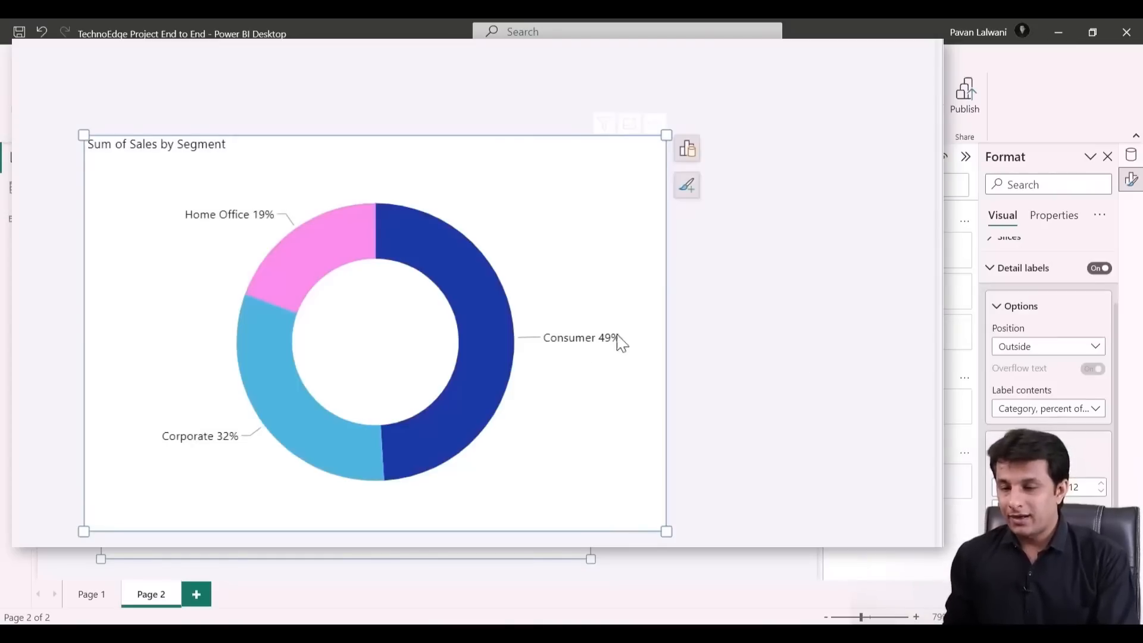
mouse_move(666, 137)
mouse_down()
mouse_move(619, 156)
mouse_move(609, 147)
mouse_up()
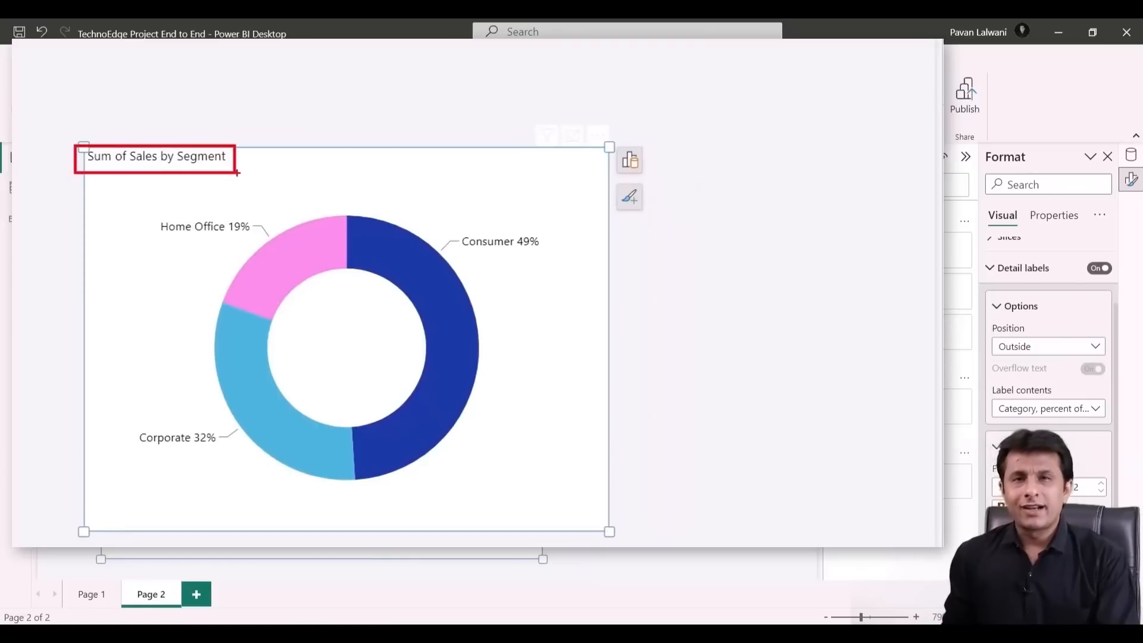
Format the donut chart's title with font size 17, bold text and centred horizontal alignment
scroll(1020, 402, up, 2)
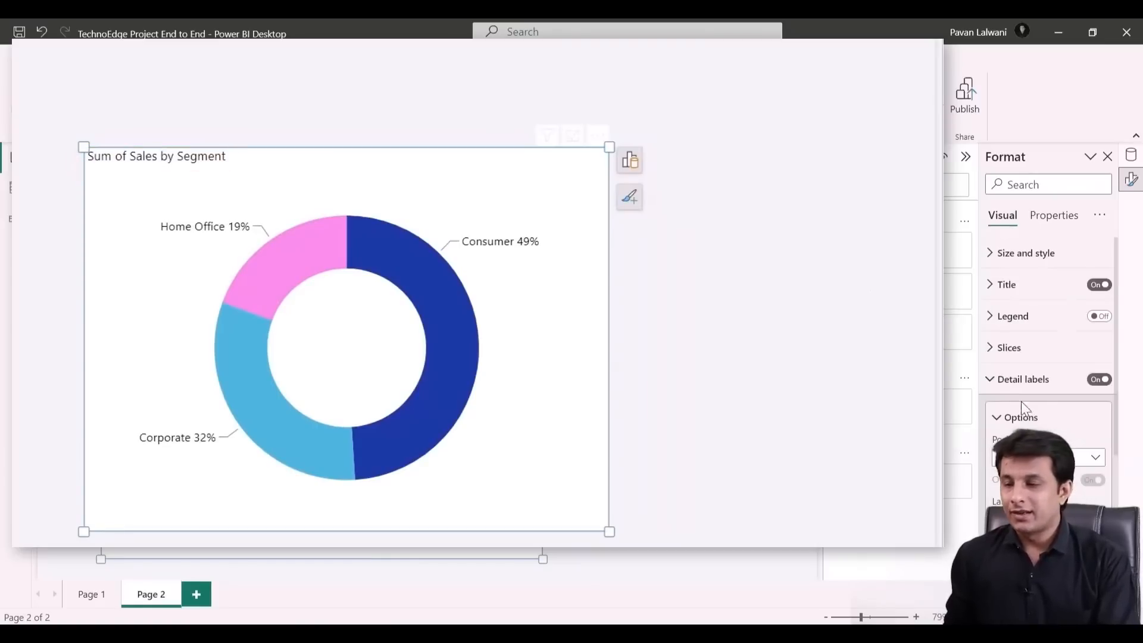
click(993, 386)
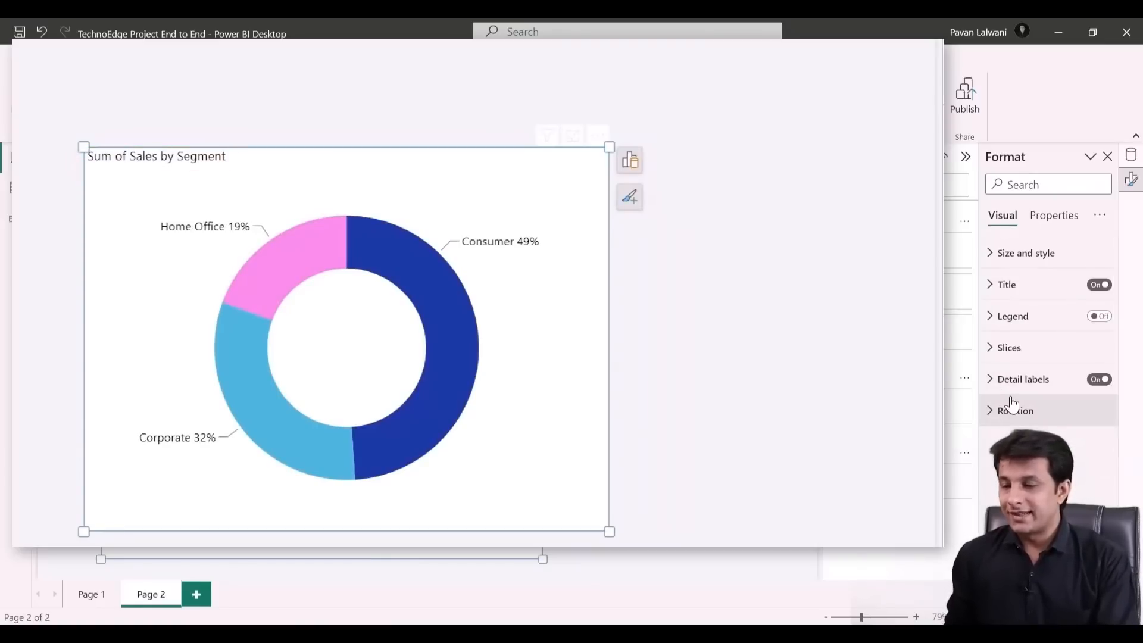
click(991, 285)
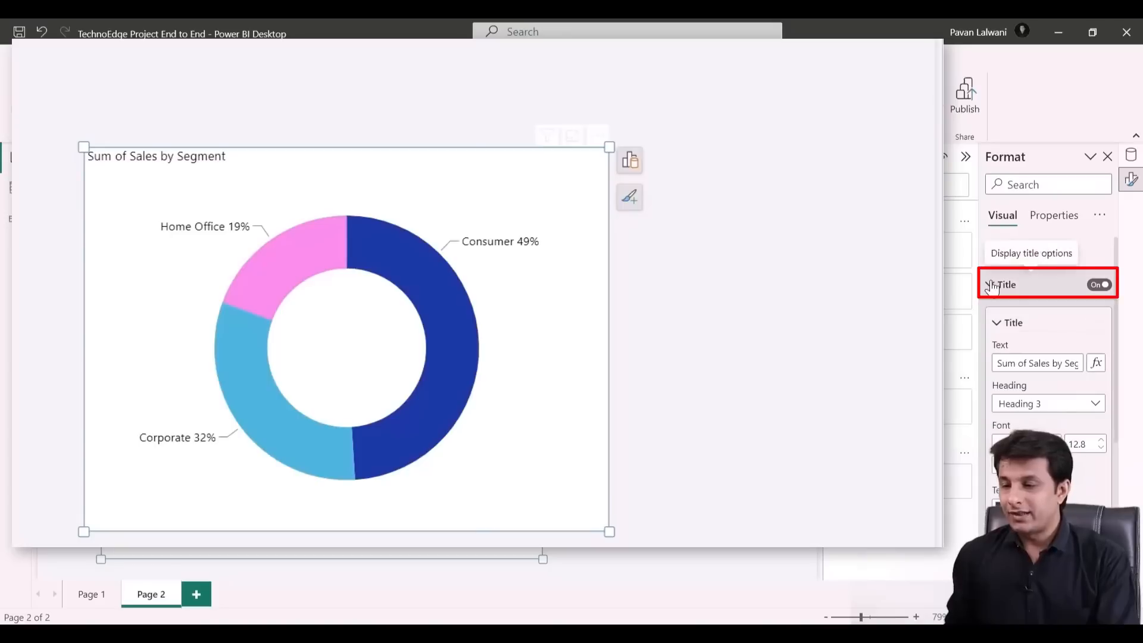
click(1102, 441)
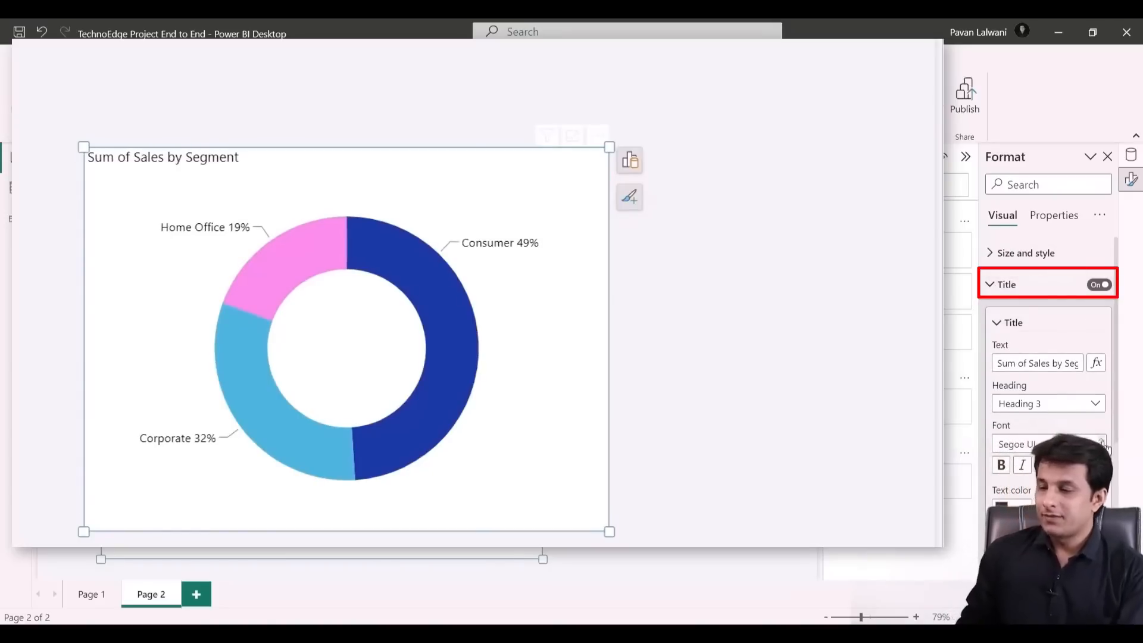
click(1101, 443)
click(1101, 443)
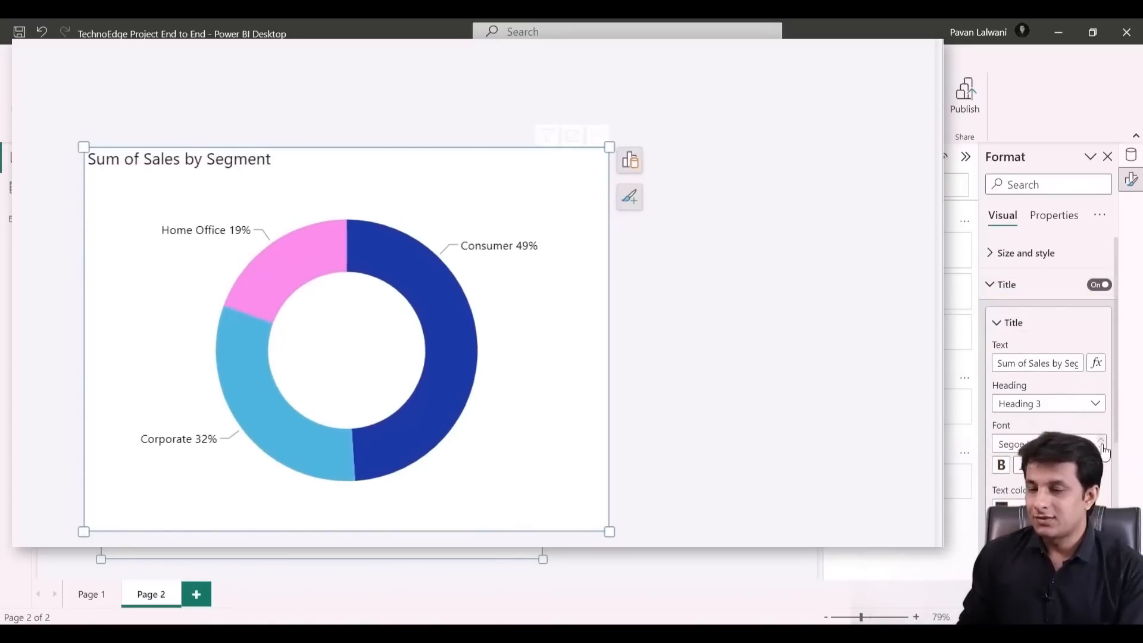
scroll(1072, 322, down, 2)
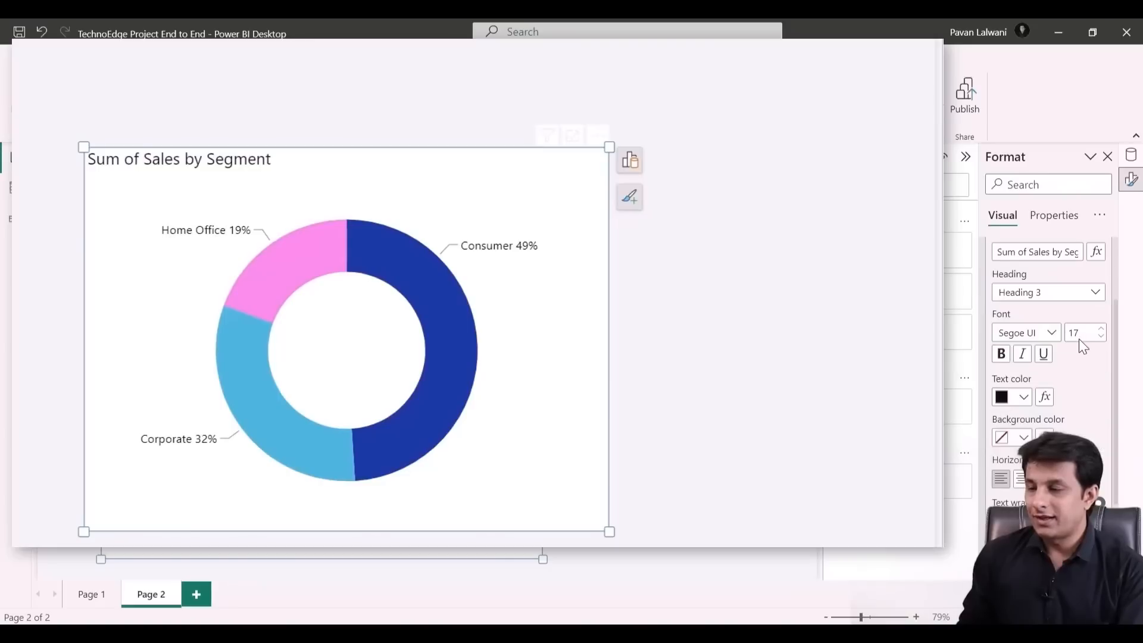
click(1000, 363)
scroll(1033, 416, down, 2)
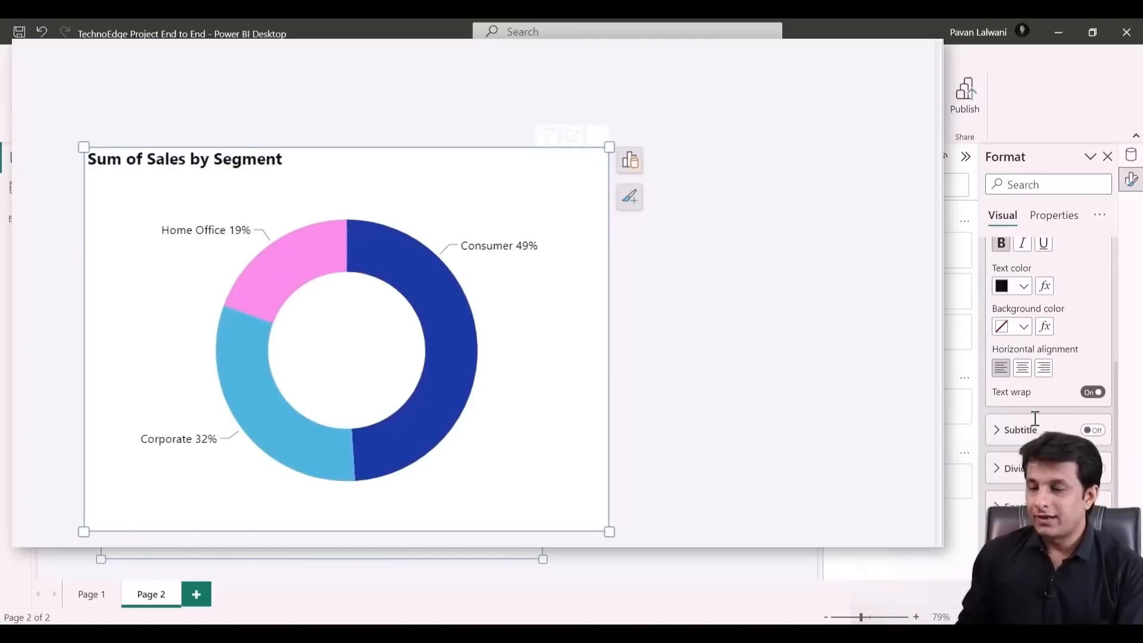
click(1024, 369)
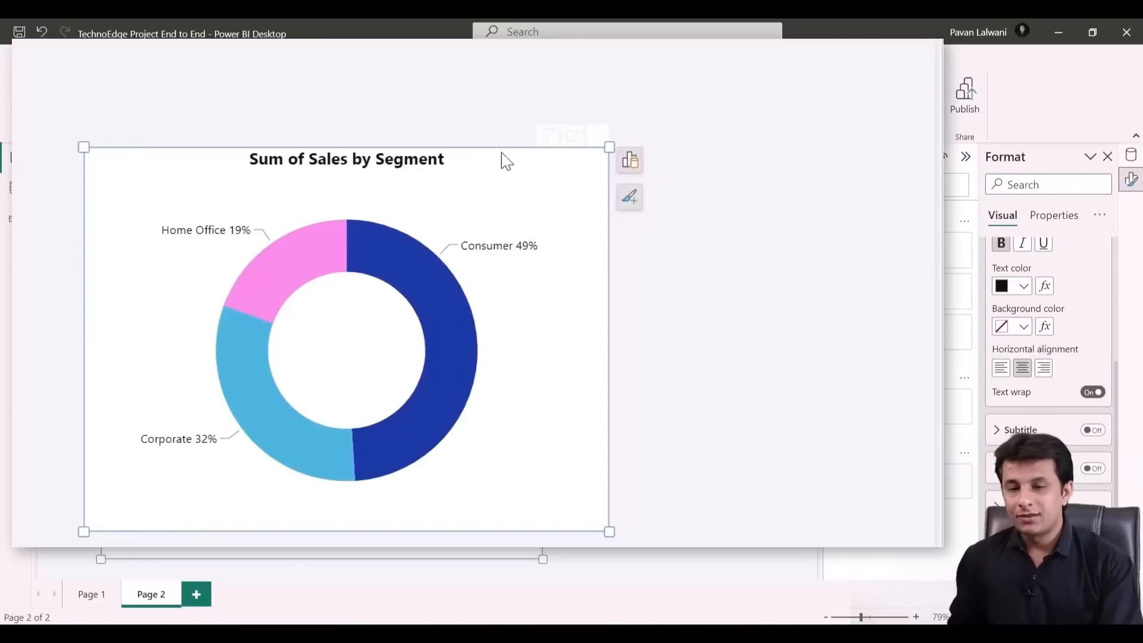
Shrink the donut chart to about 680 wide by 441 high, move it up the page and turn off its background
drag(607, 160, 586, 219)
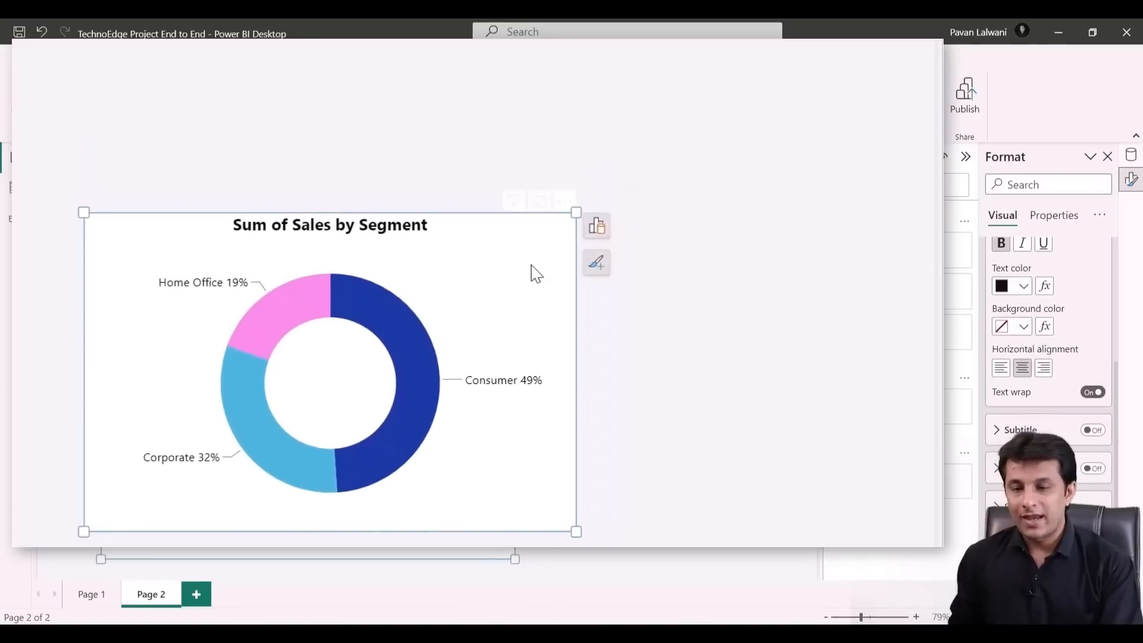
drag(534, 270, 566, 173)
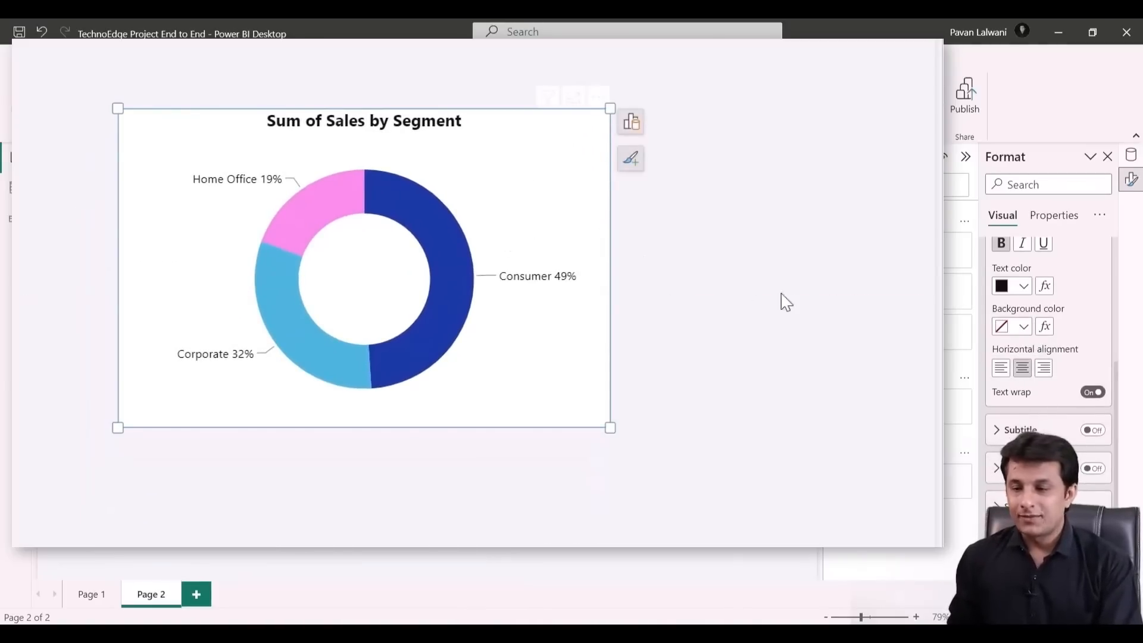
scroll(1005, 387, up, 5)
click(991, 285)
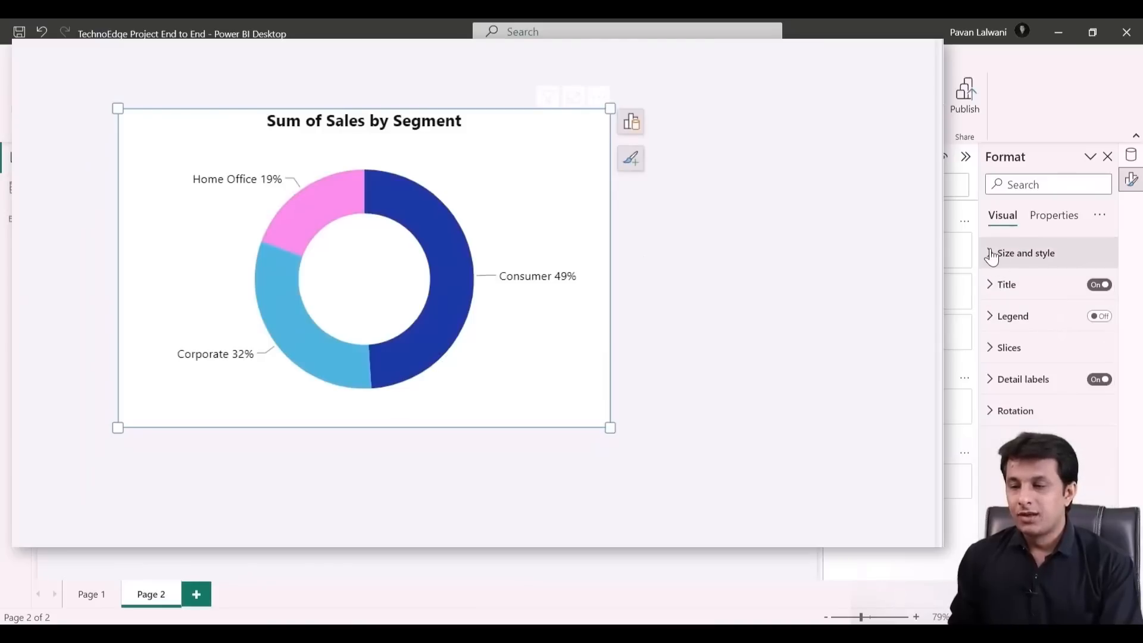
click(991, 255)
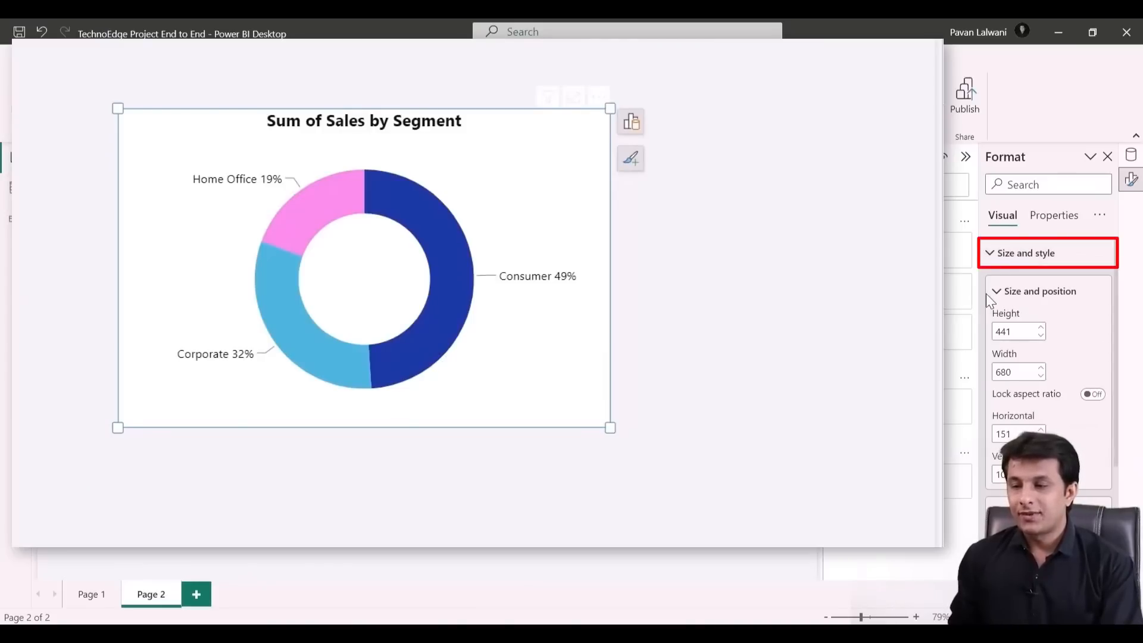
click(995, 293)
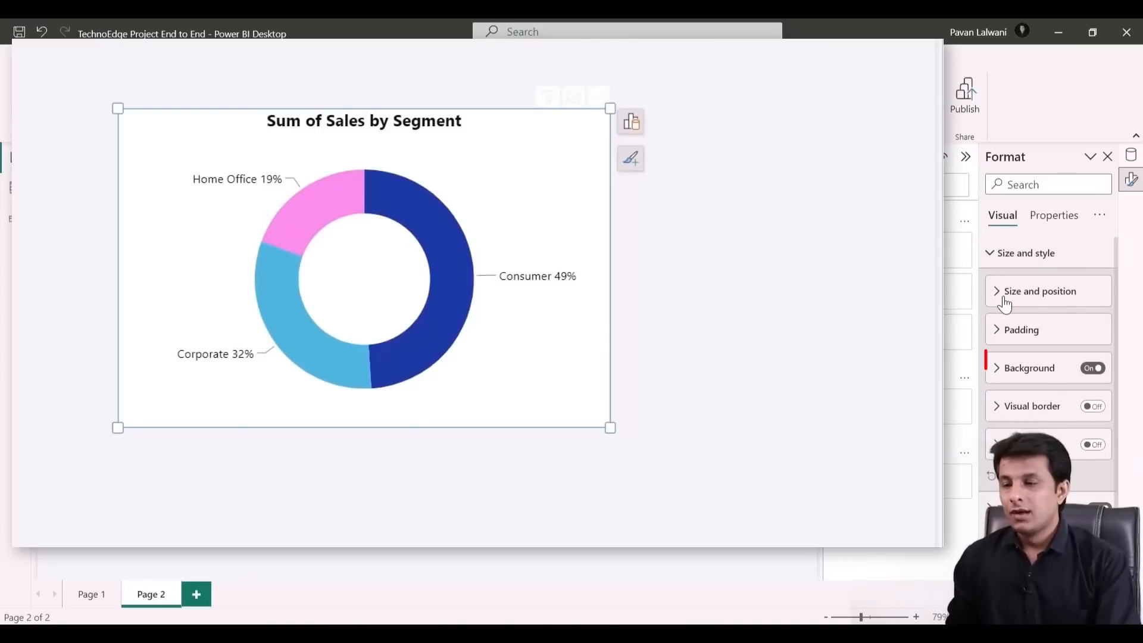
scroll(1094, 369, down, 1)
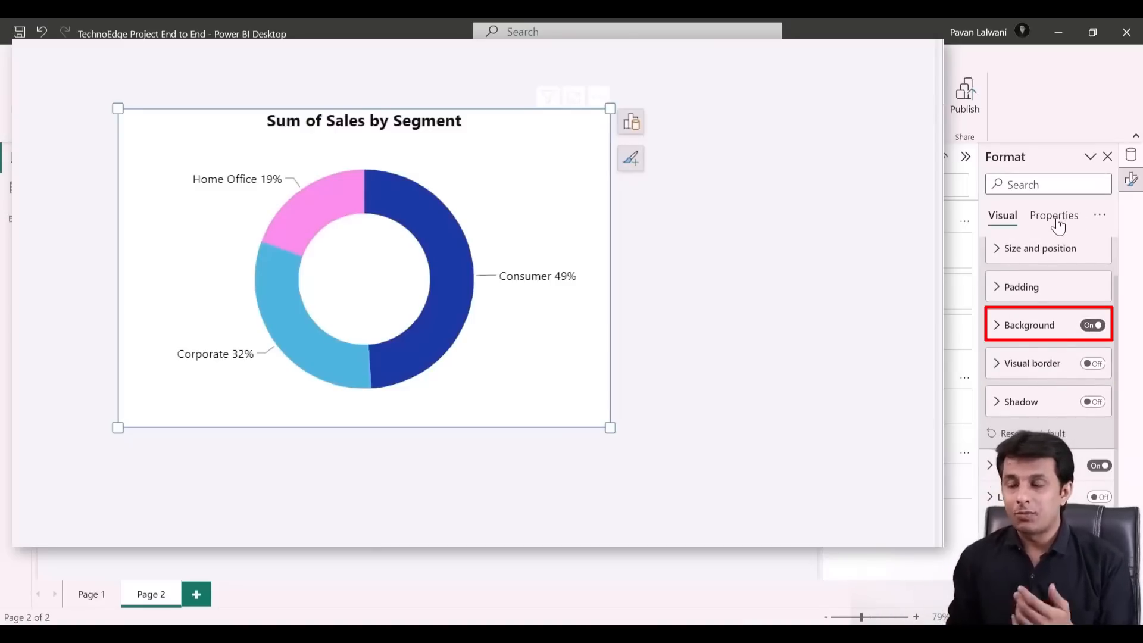
click(1089, 331)
Shrink the donut chart further, move it back to Page 1 and fit it into the gap beside the Category chart
drag(611, 108, 488, 191)
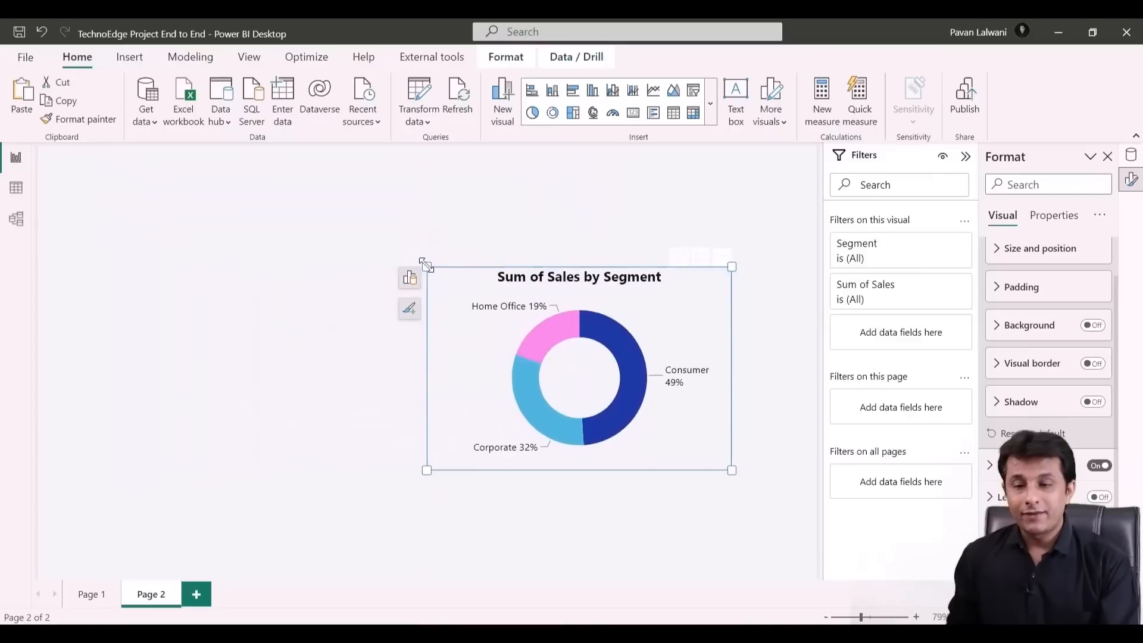
drag(425, 264, 429, 290)
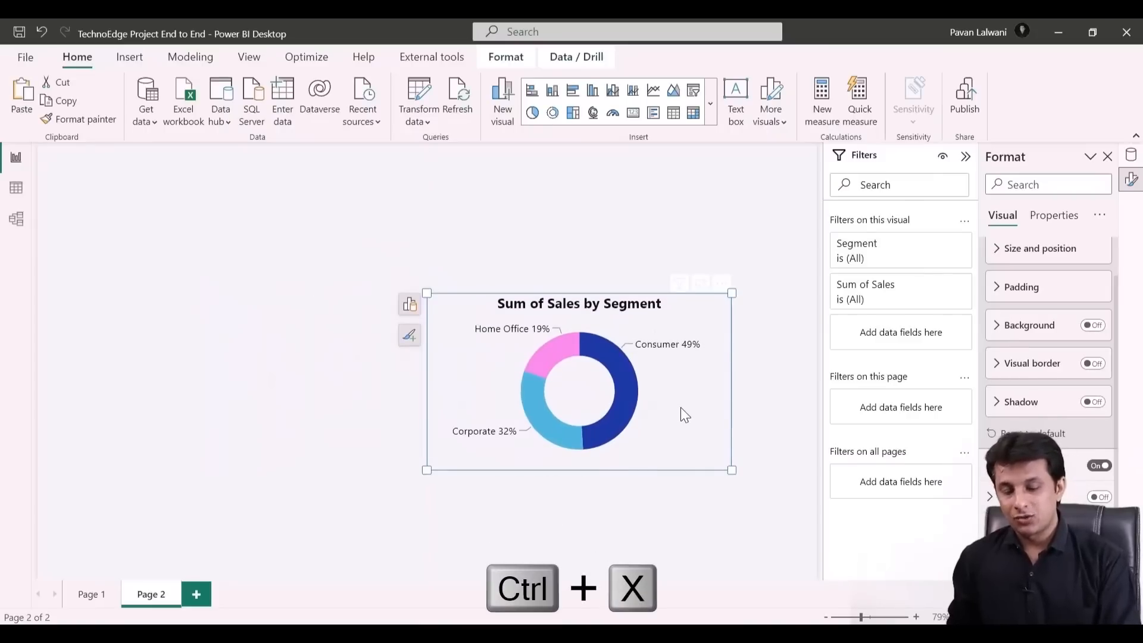
key(ctrl+x)
click(83, 593)
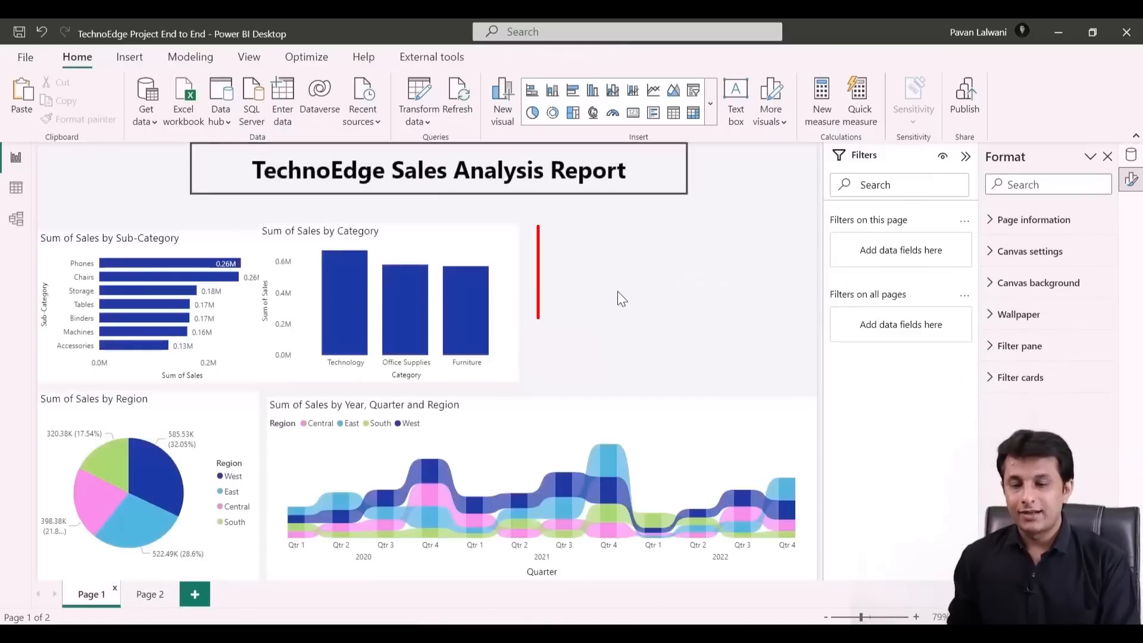
key(ctrl+v)
drag(670, 309, 807, 223)
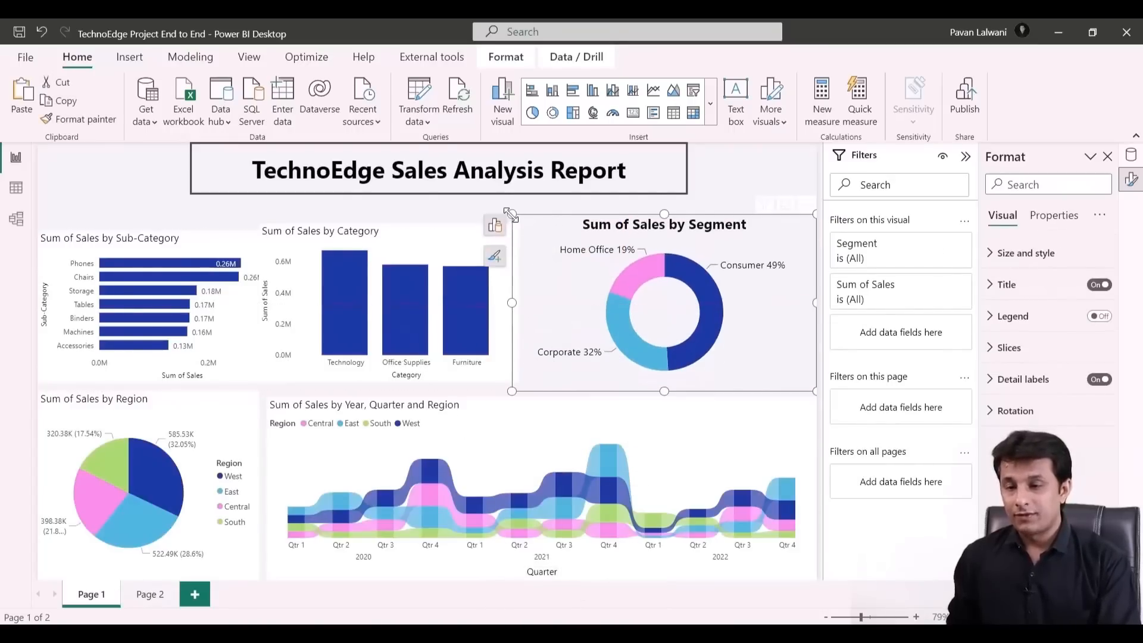
drag(511, 214, 533, 224)
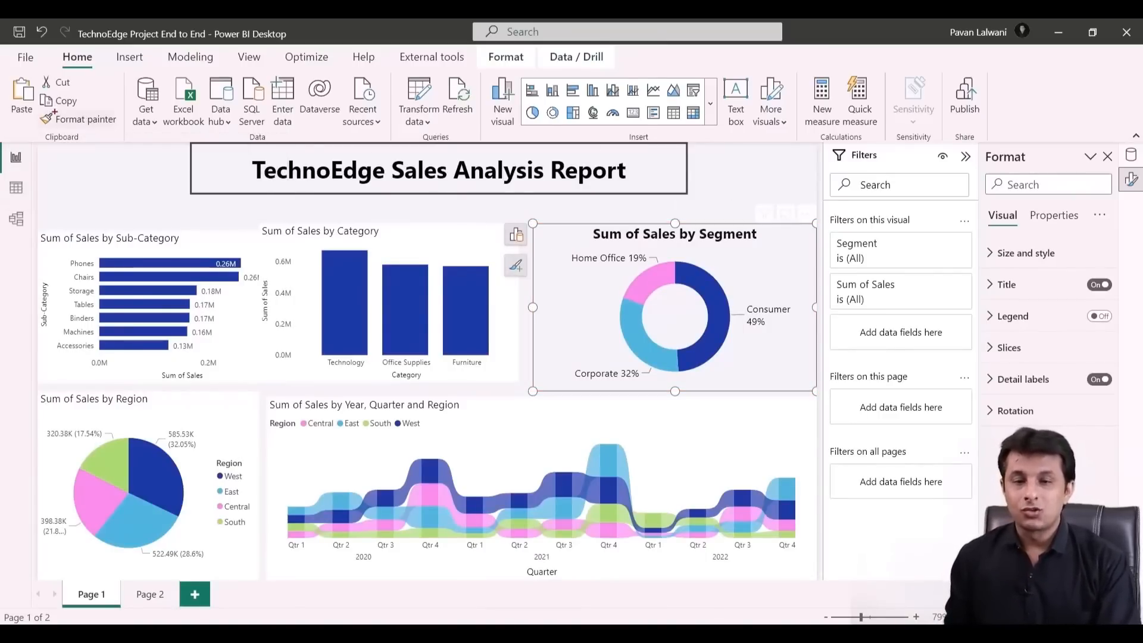
Copy the Segment donut's formatting with Format Painter onto the Category, Sub-Category and Region charts and the Year, Quarter and Region ribbon chart
click(110, 122)
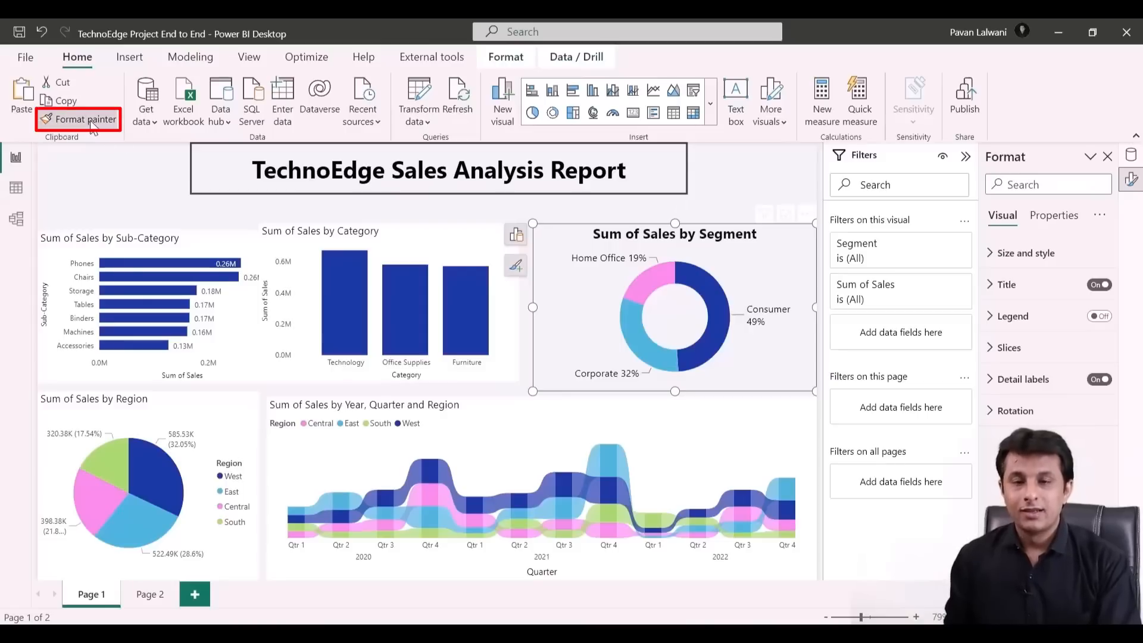
click(458, 255)
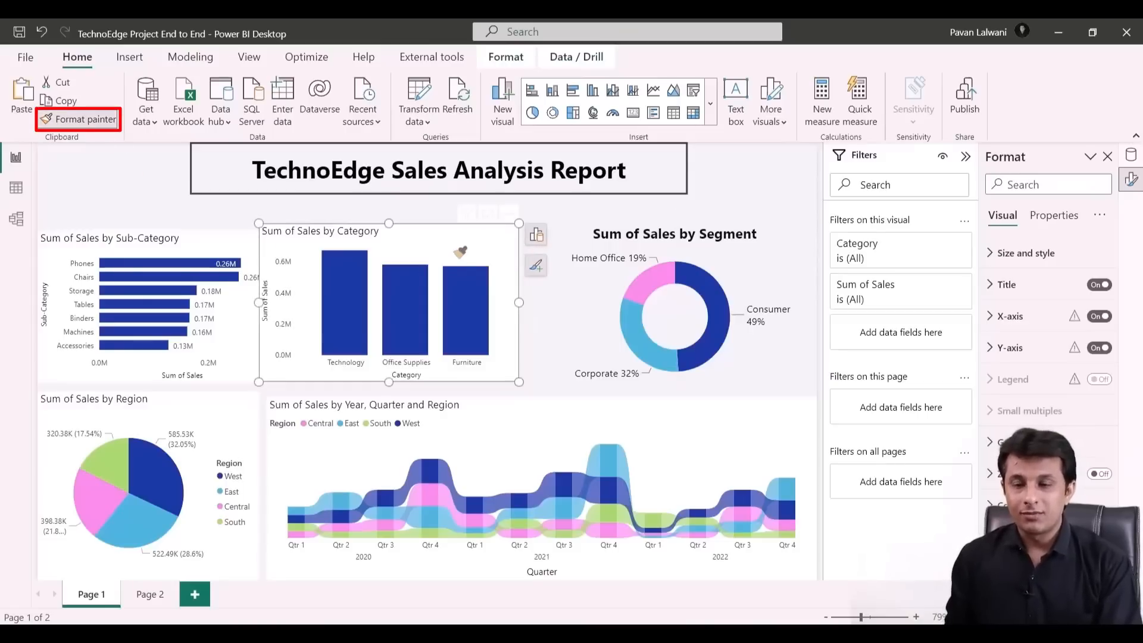
click(88, 122)
click(184, 244)
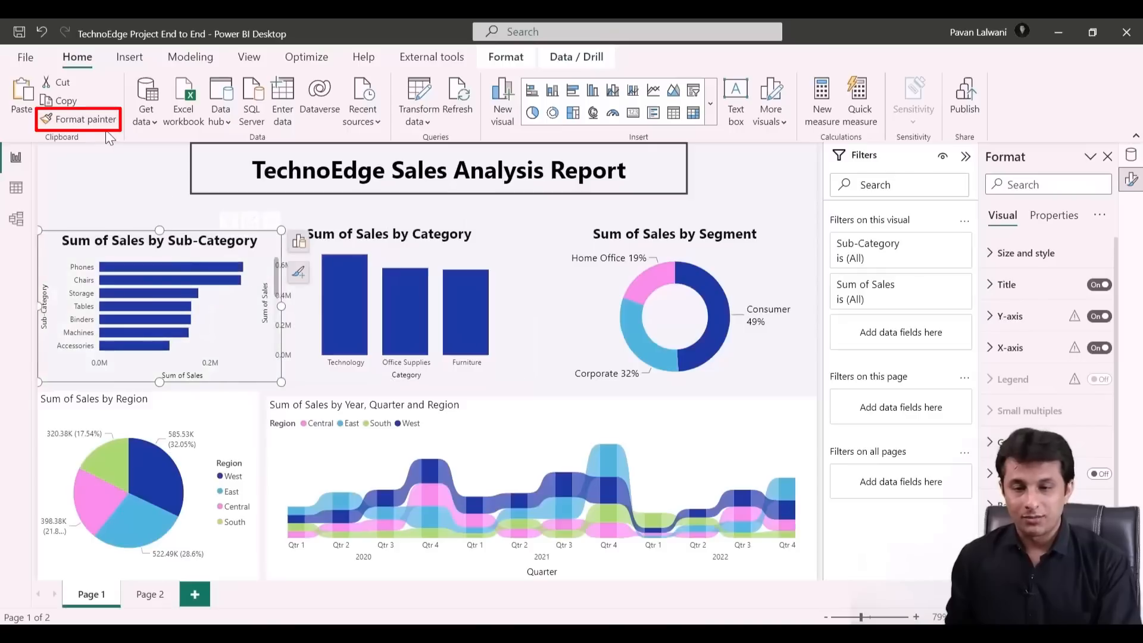
click(86, 119)
click(148, 452)
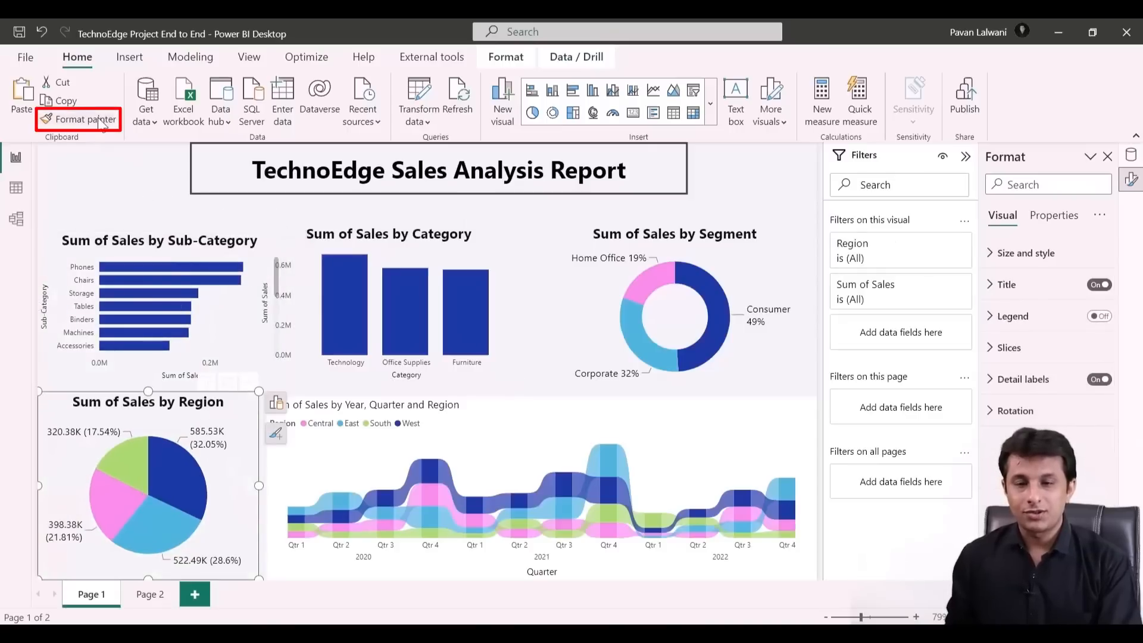
click(448, 441)
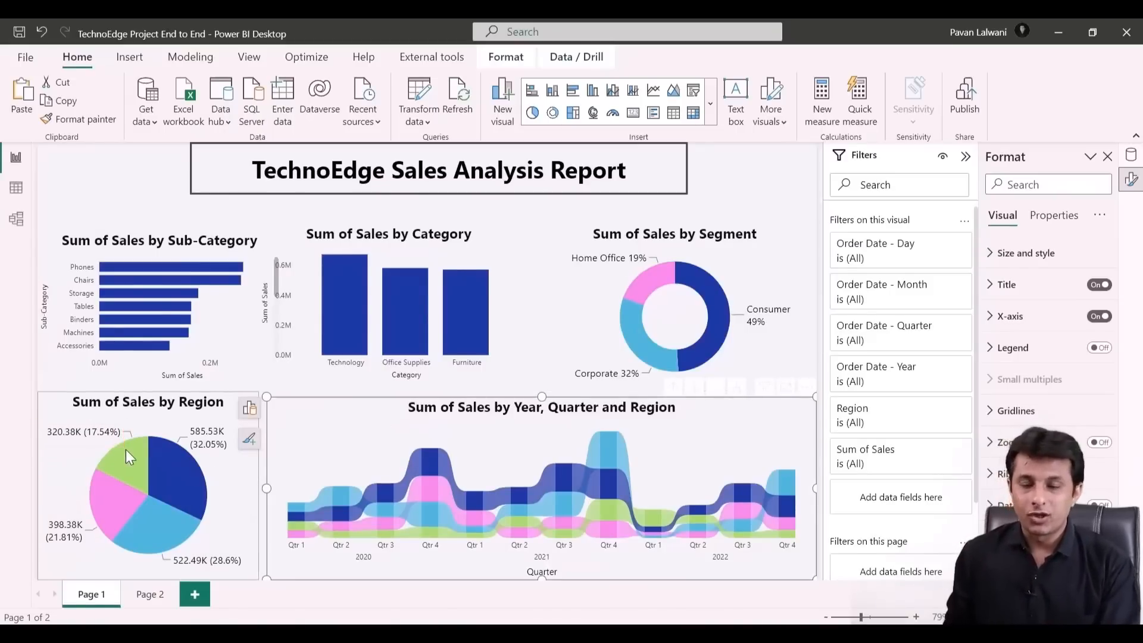
Open the label contents options in the detail labels settings of the Sum of Sales by Region pie chart
click(200, 445)
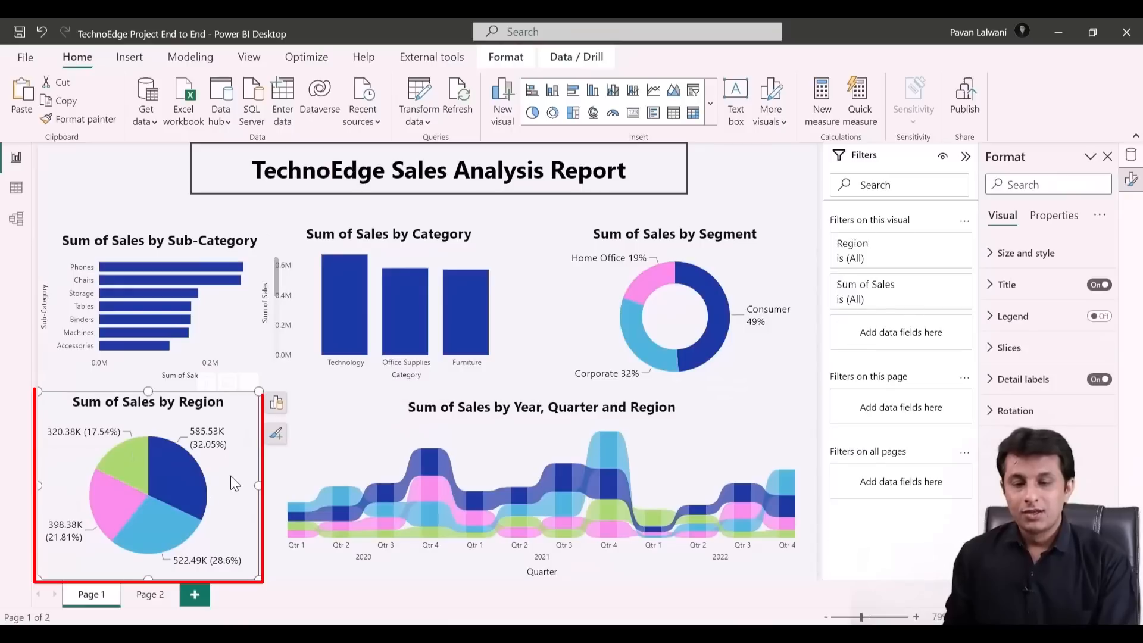
right_click(230, 474)
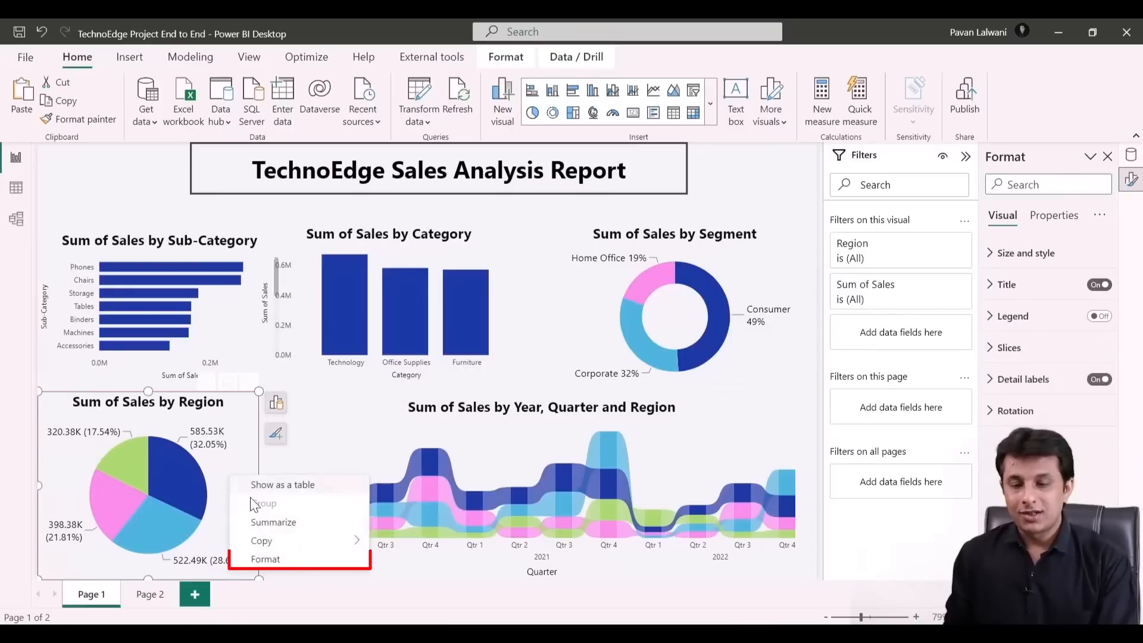
click(285, 560)
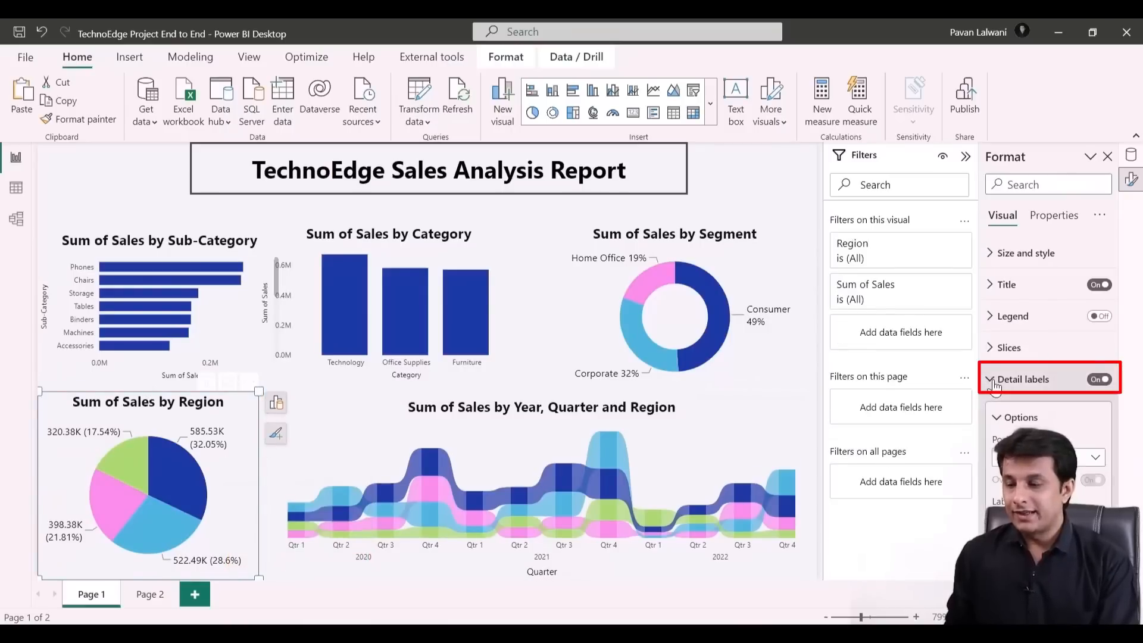
scroll(1035, 464, down, 1)
click(1049, 489)
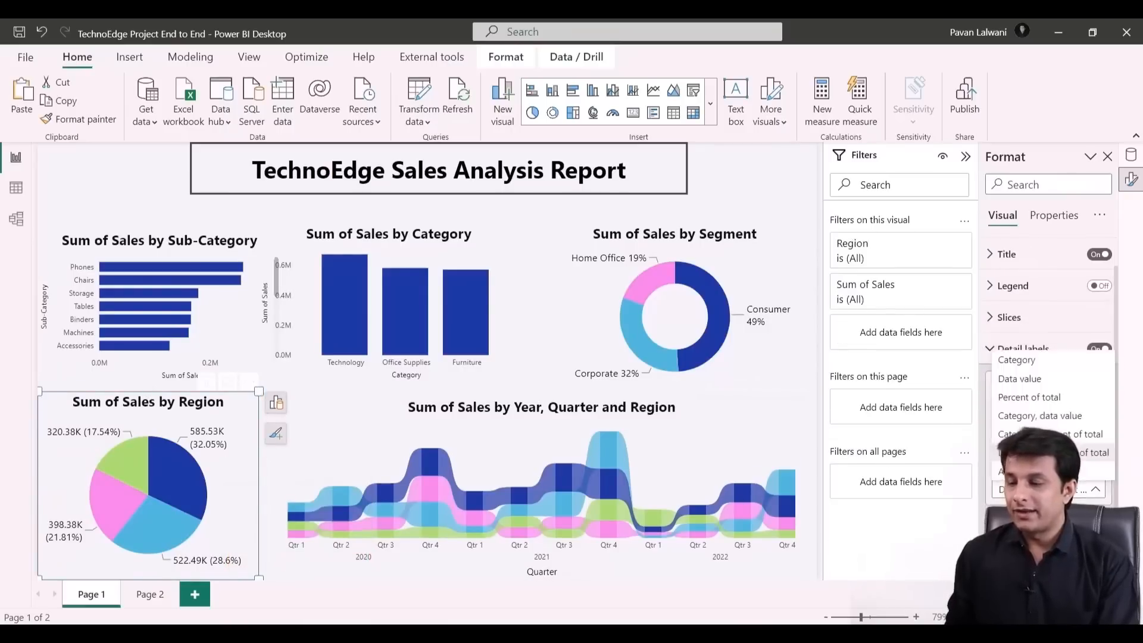
Set the Sum of Sales by Region pie's detail labels to category and percent of total, with 0 percentage decimals and black text
click(1043, 434)
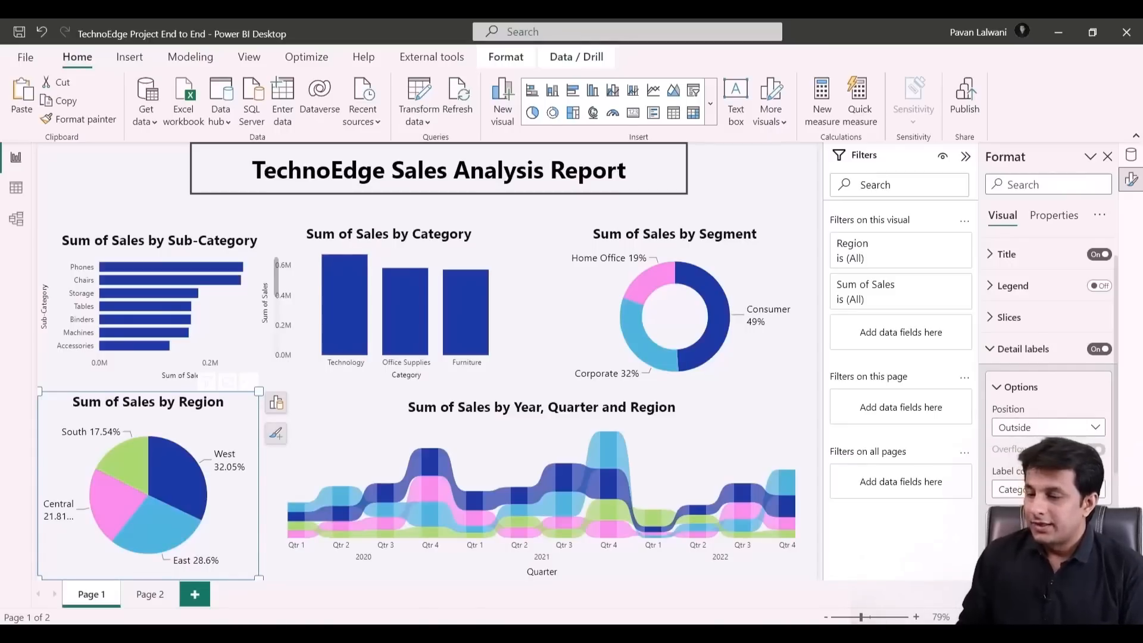
scroll(1047, 369, down, 4)
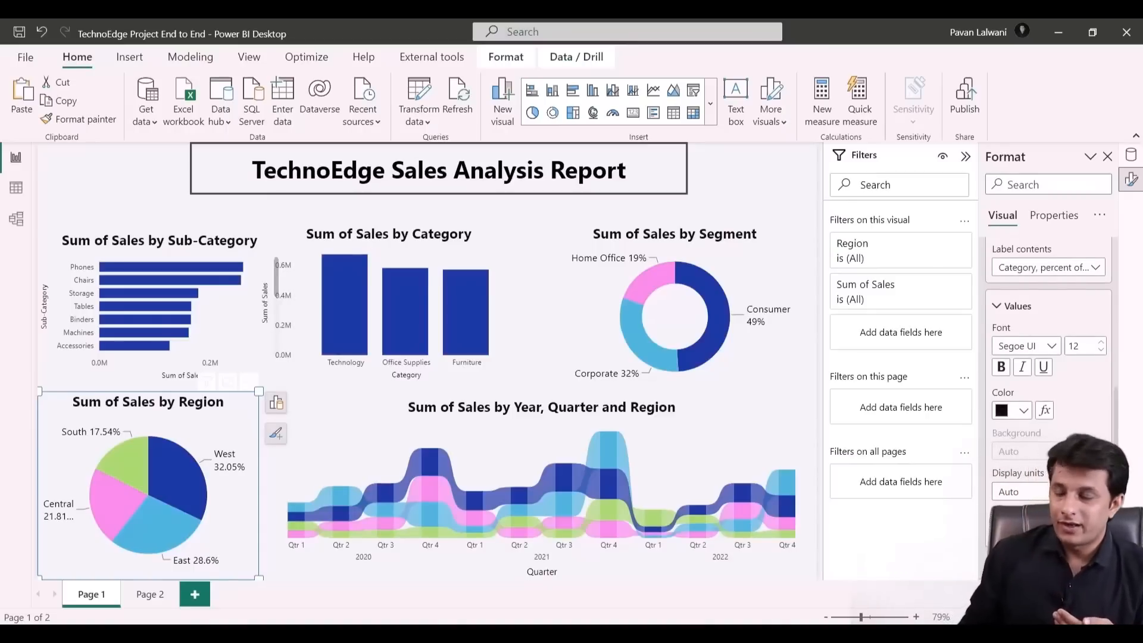
text(0)
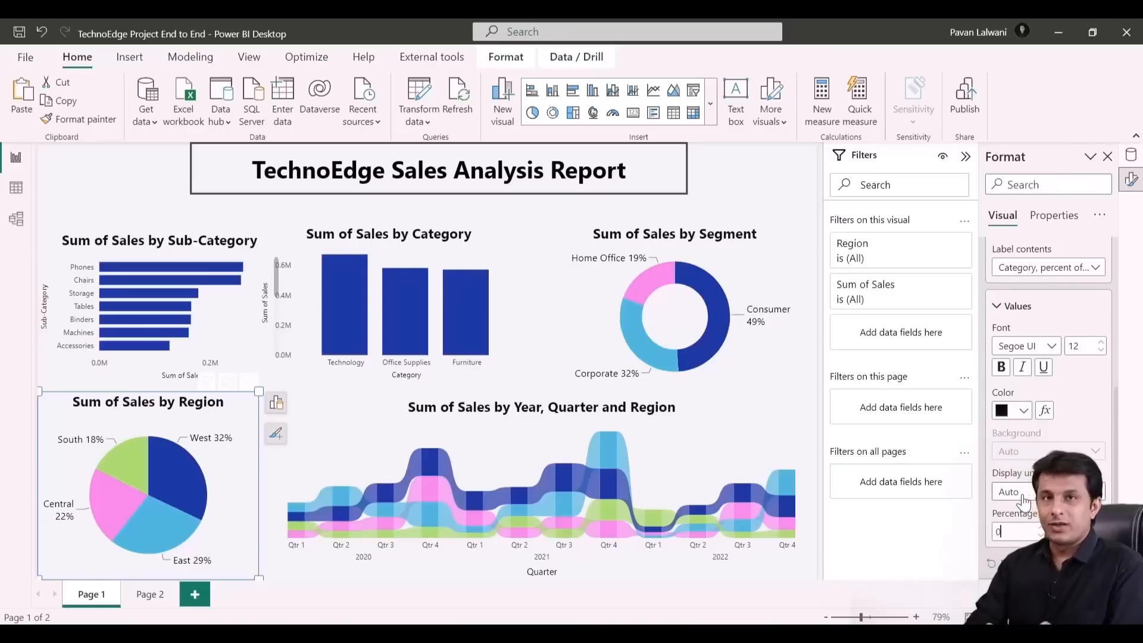
click(1023, 410)
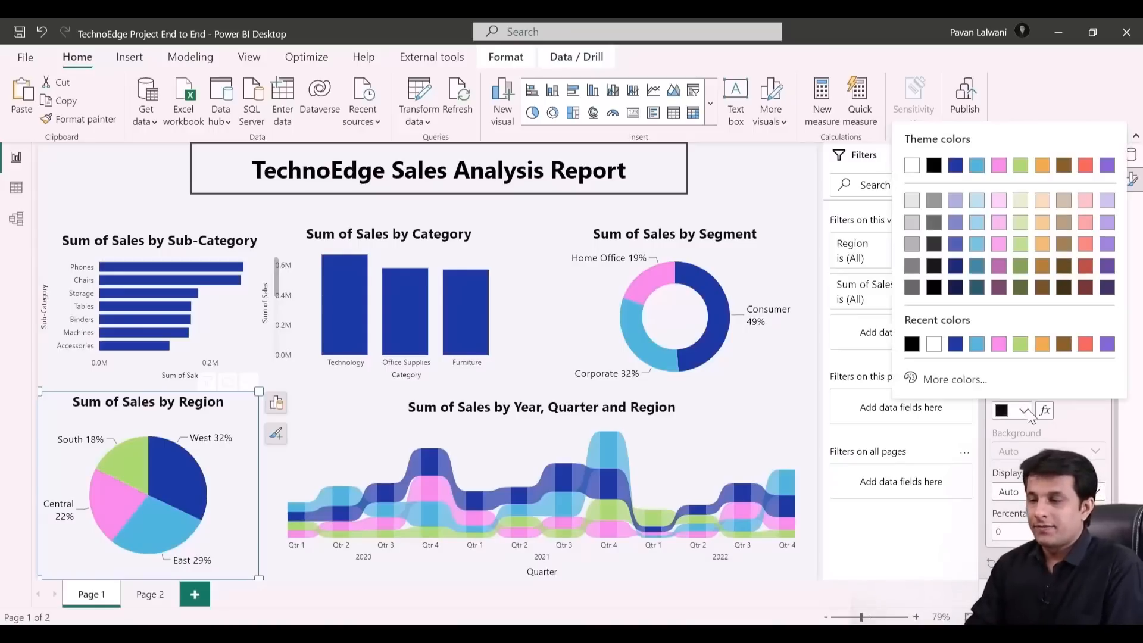
click(912, 343)
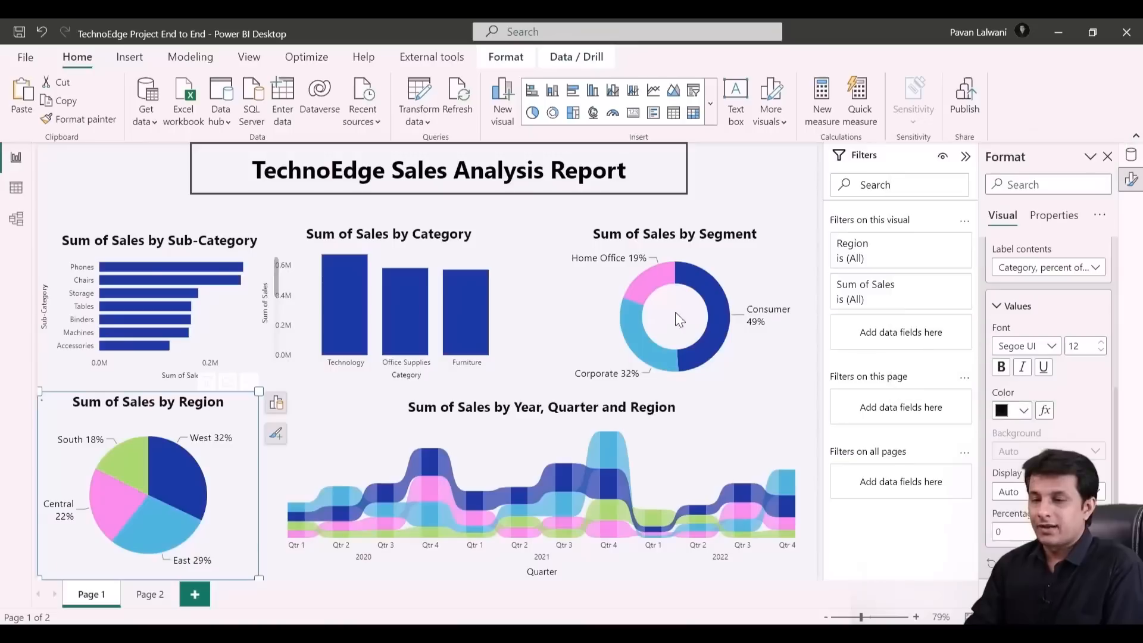
Turn on data labels for the Sum of Sales by Category column chart
click(555, 283)
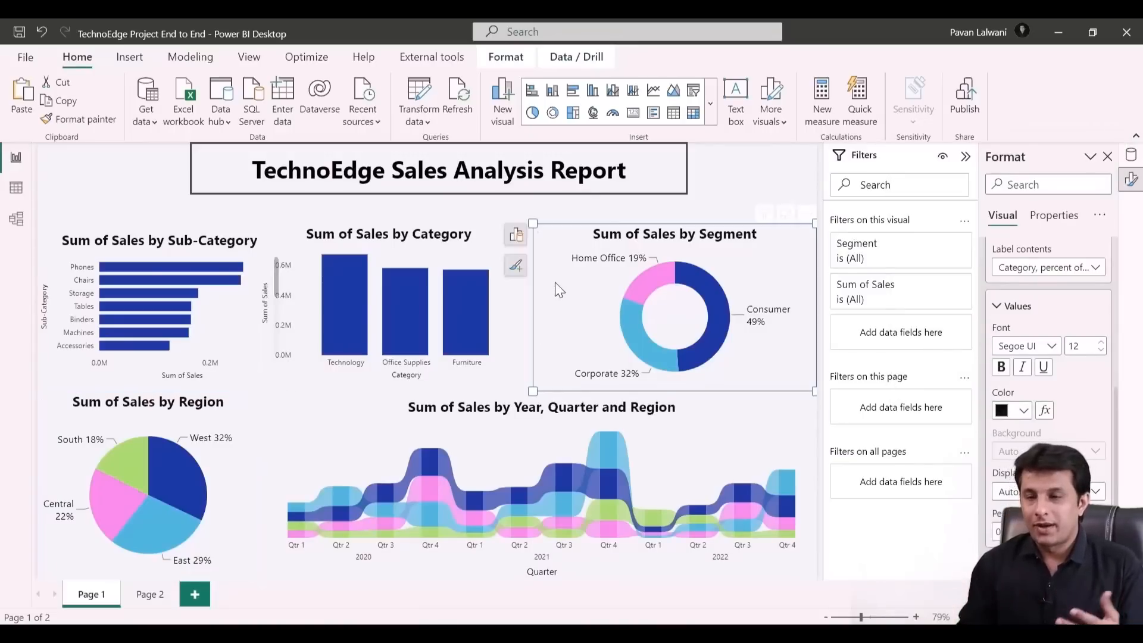
click(426, 250)
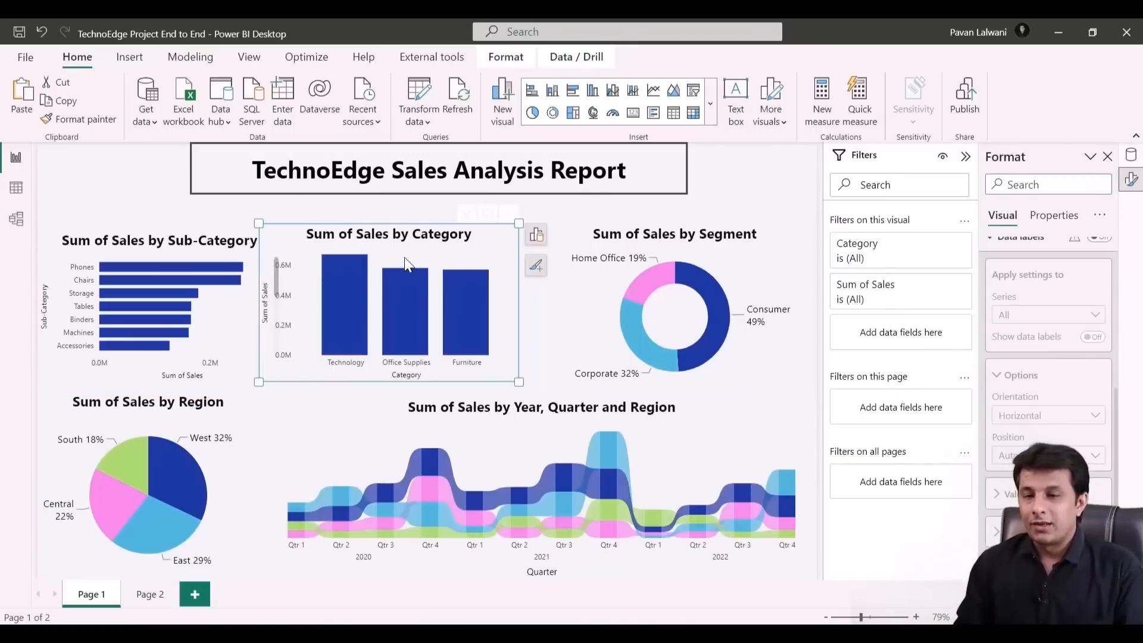
scroll(1047, 328, up, 5)
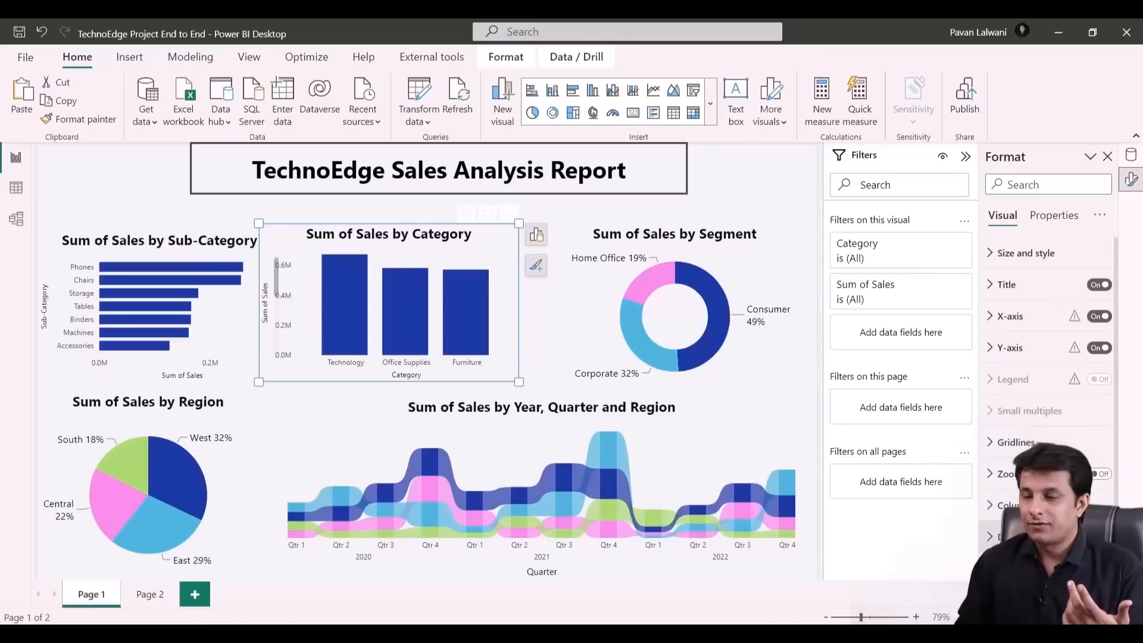
click(1099, 537)
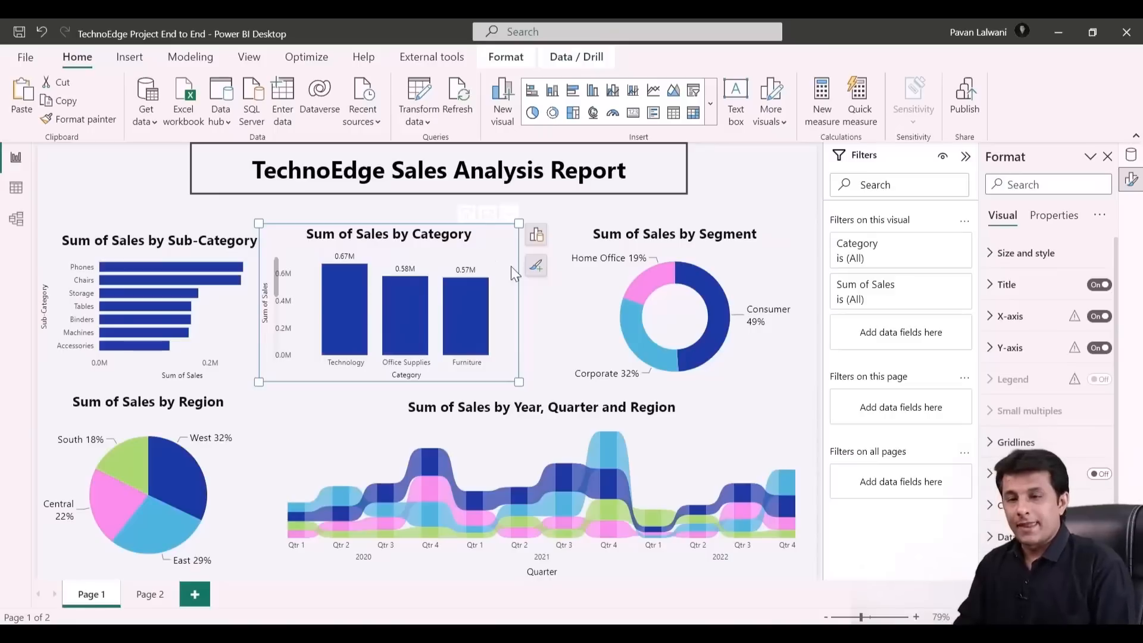
Set the Category chart's data labels to display units of Thousands with 0 value decimal places
scroll(1012, 505, down, 1)
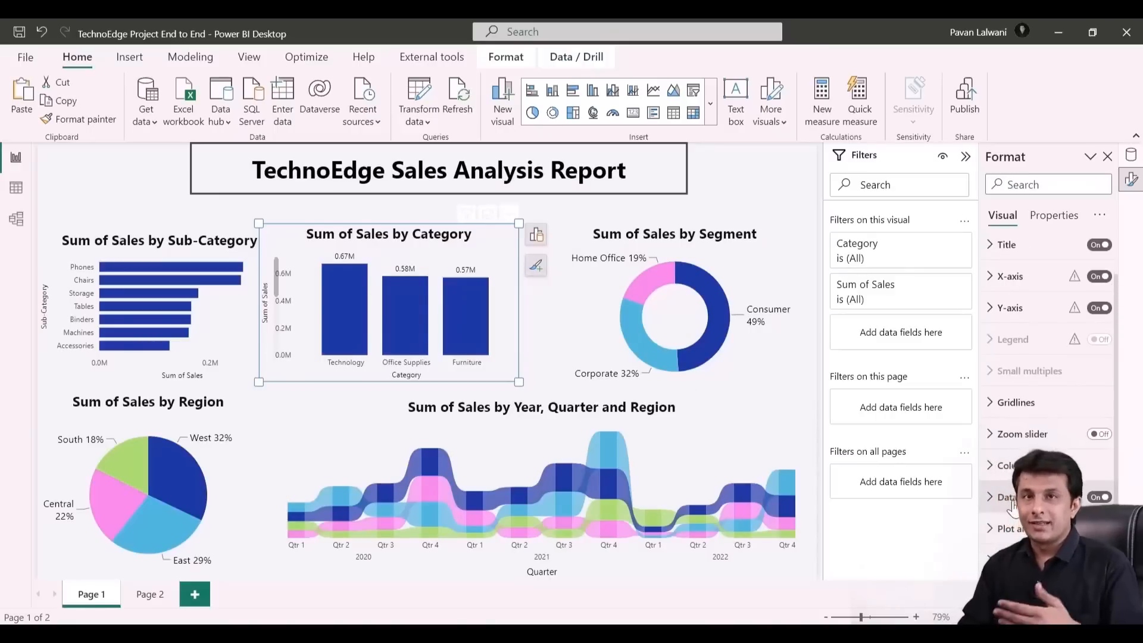
click(991, 499)
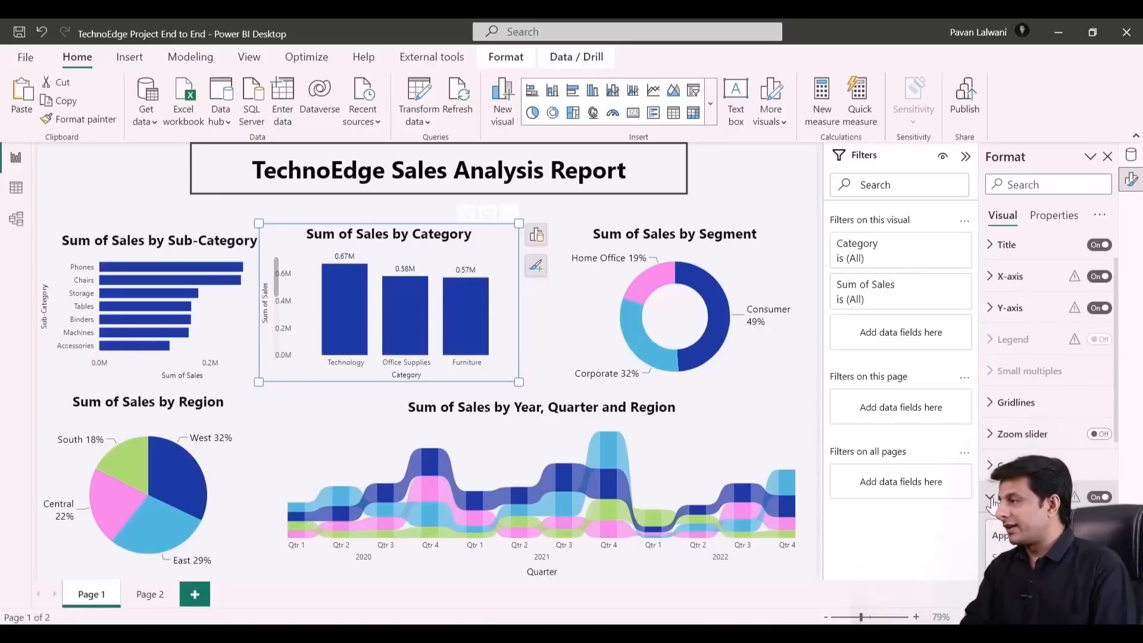
scroll(1047, 387, down, 3)
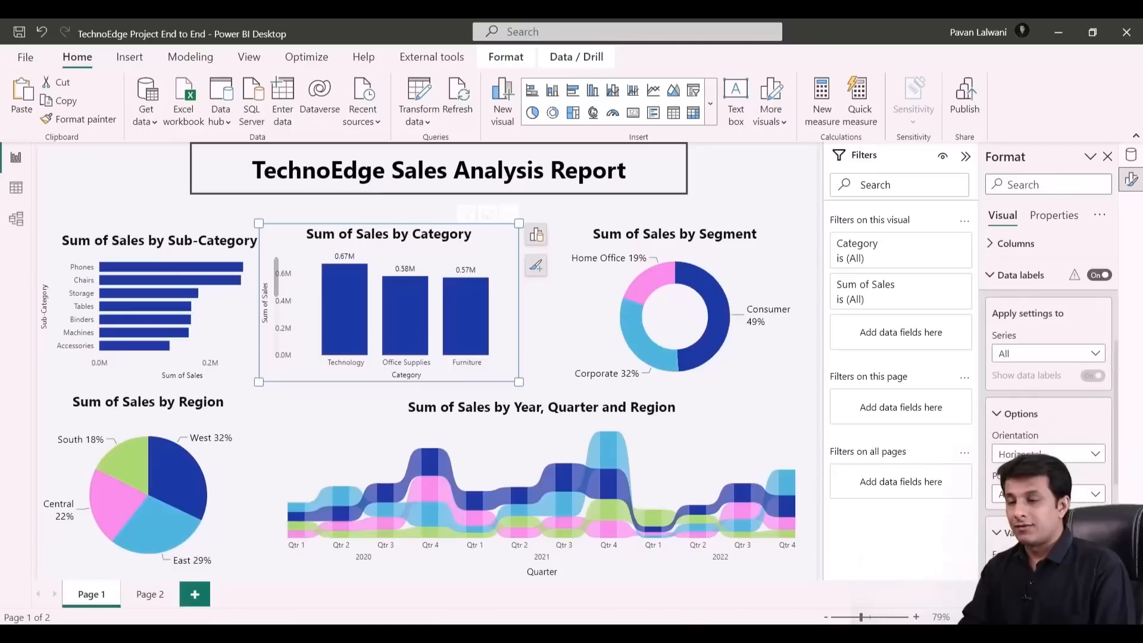
scroll(1047, 417, down, 3)
click(1054, 365)
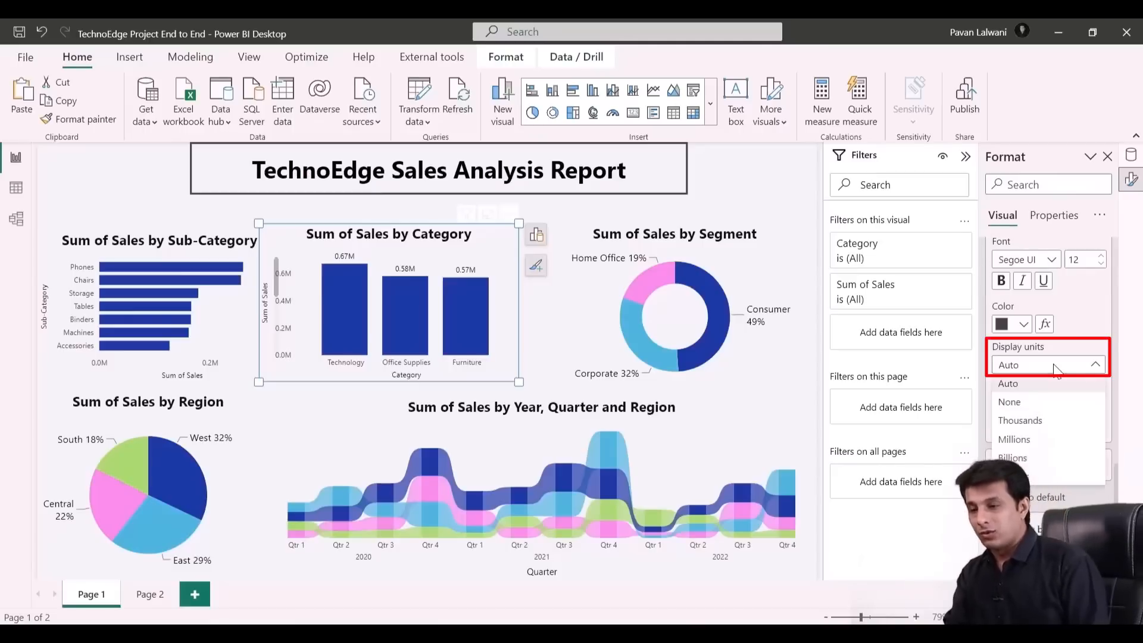
click(1054, 417)
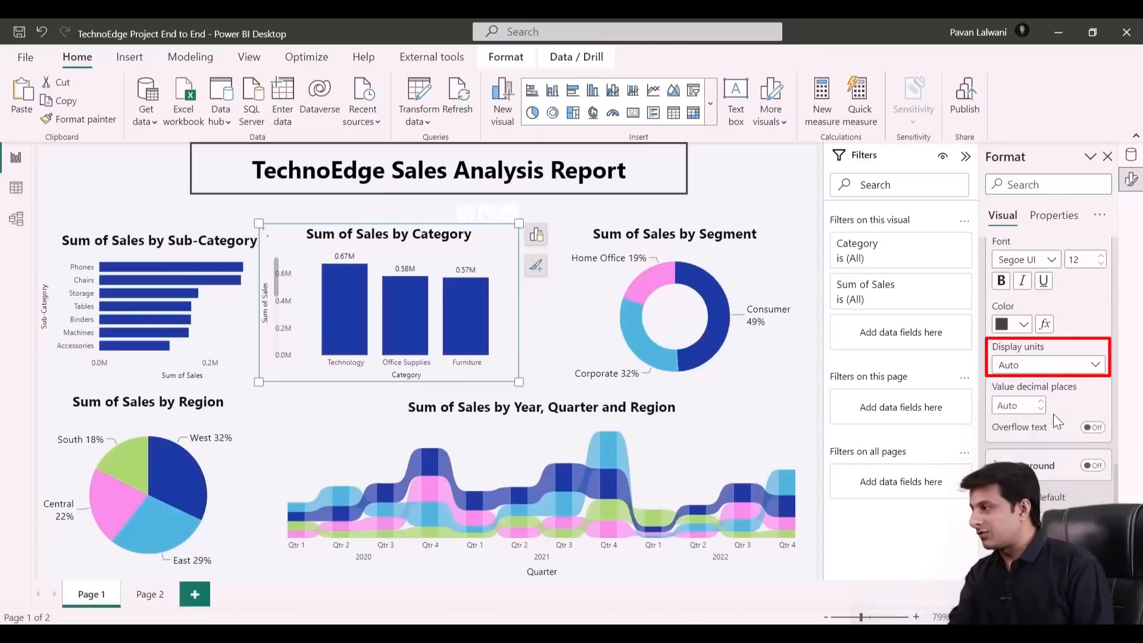
click(1006, 405)
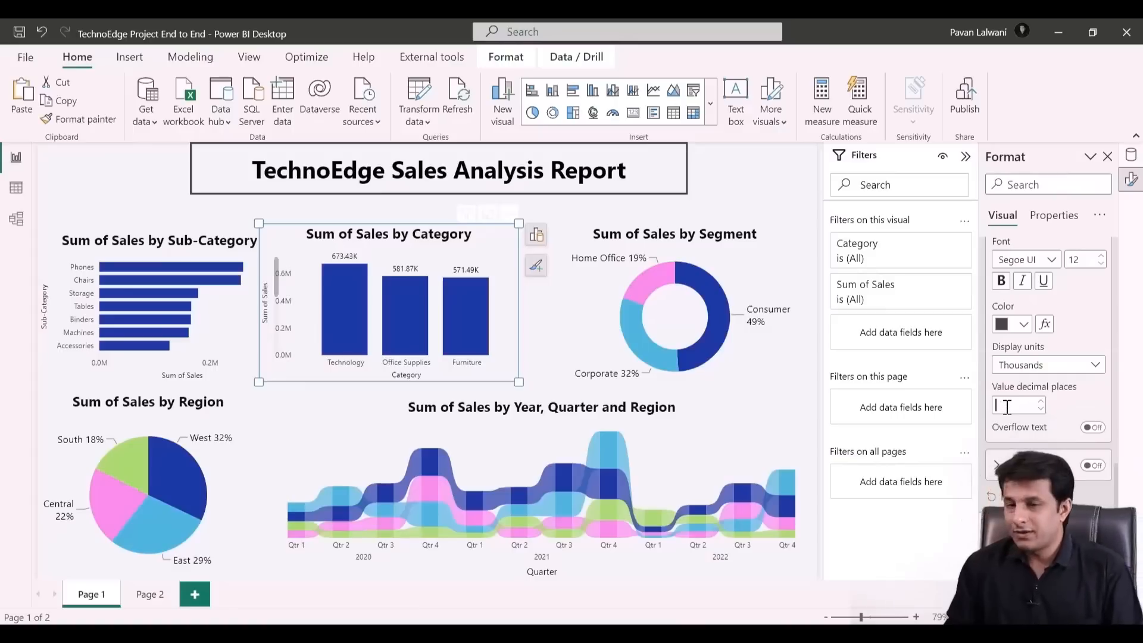
text(0)
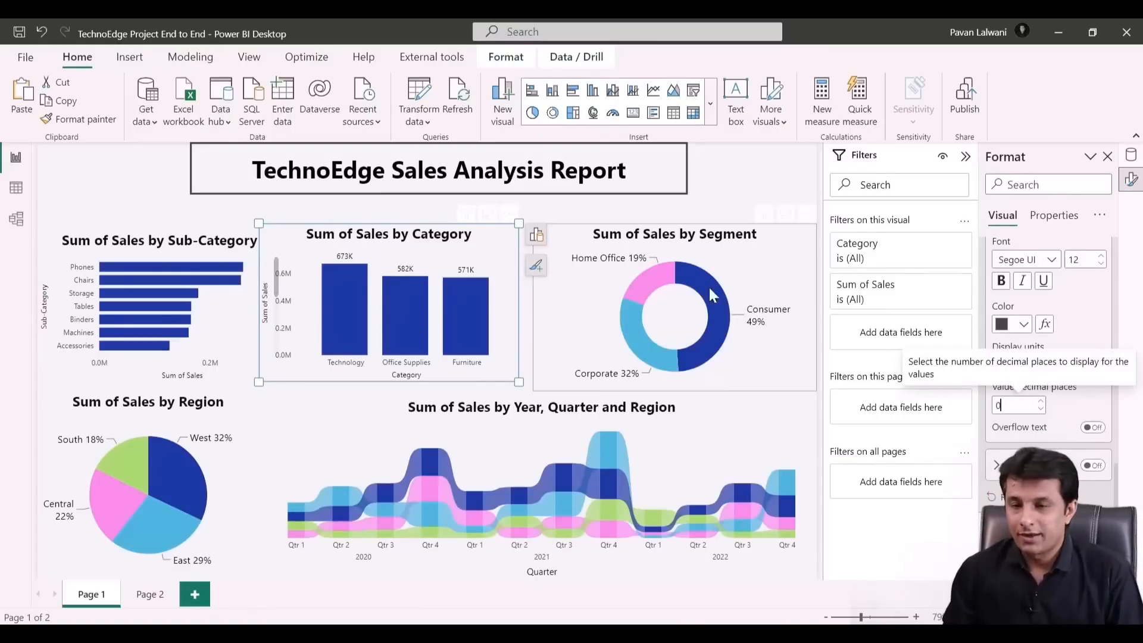
Copy the Category chart's formatting to the Sum of Sales by Sub-Category bar chart with Format painter, and try painting the ribbon chart too
click(378, 244)
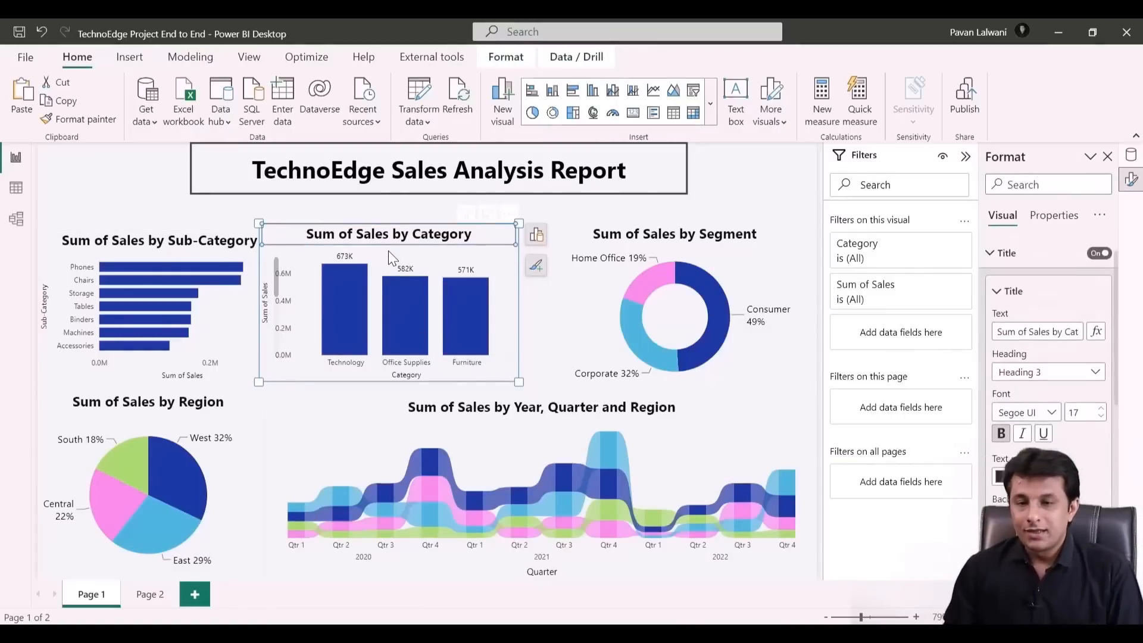
click(119, 123)
click(225, 304)
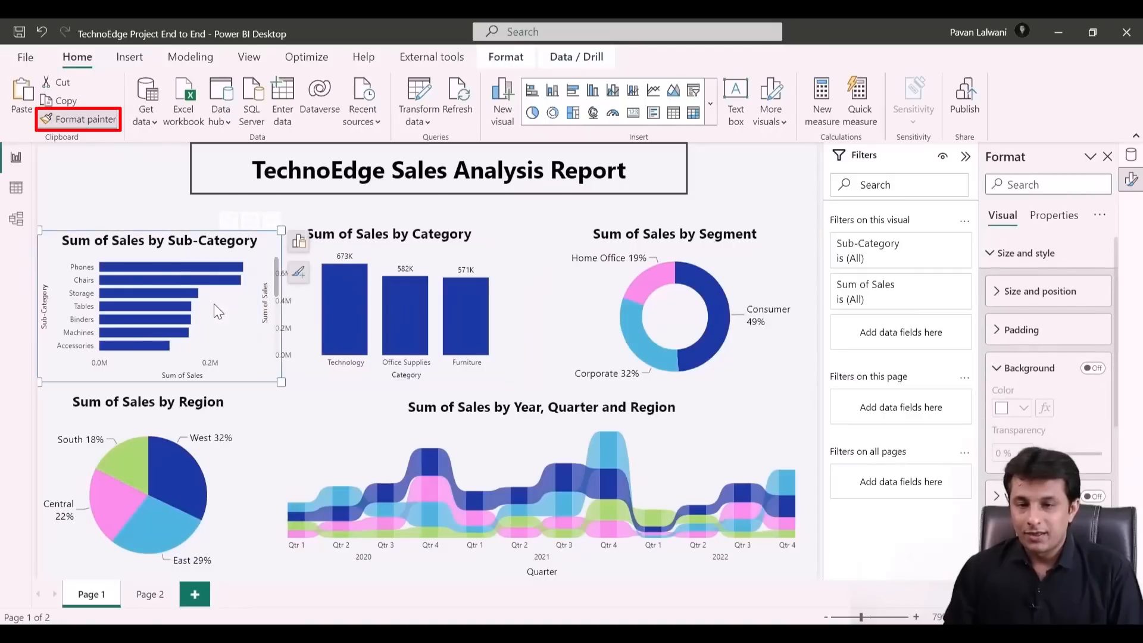
click(80, 119)
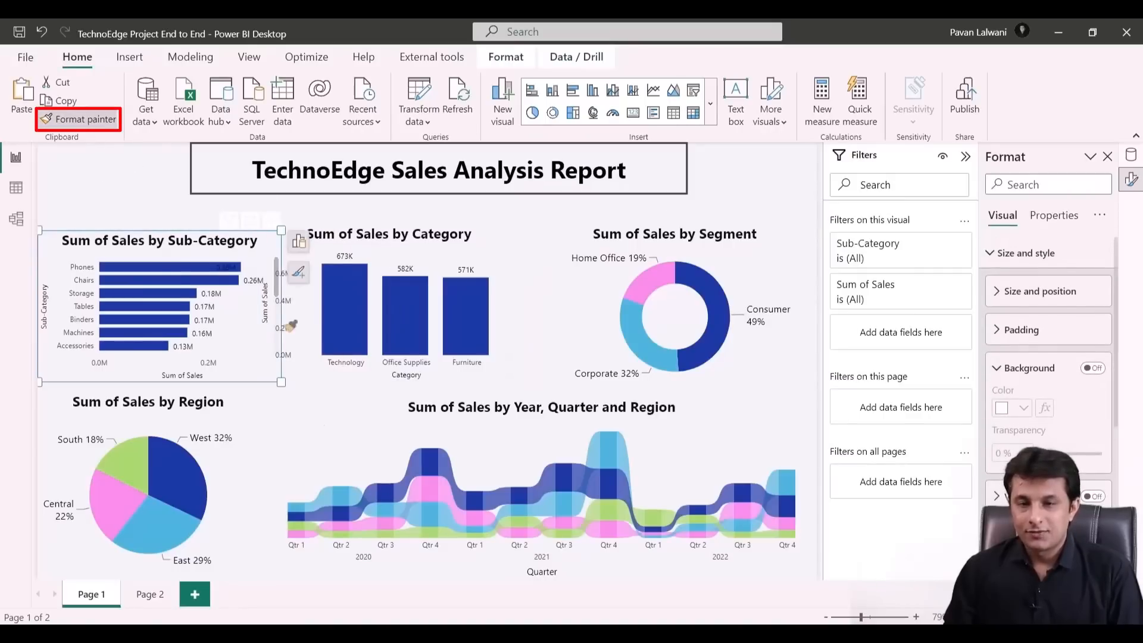
click(522, 436)
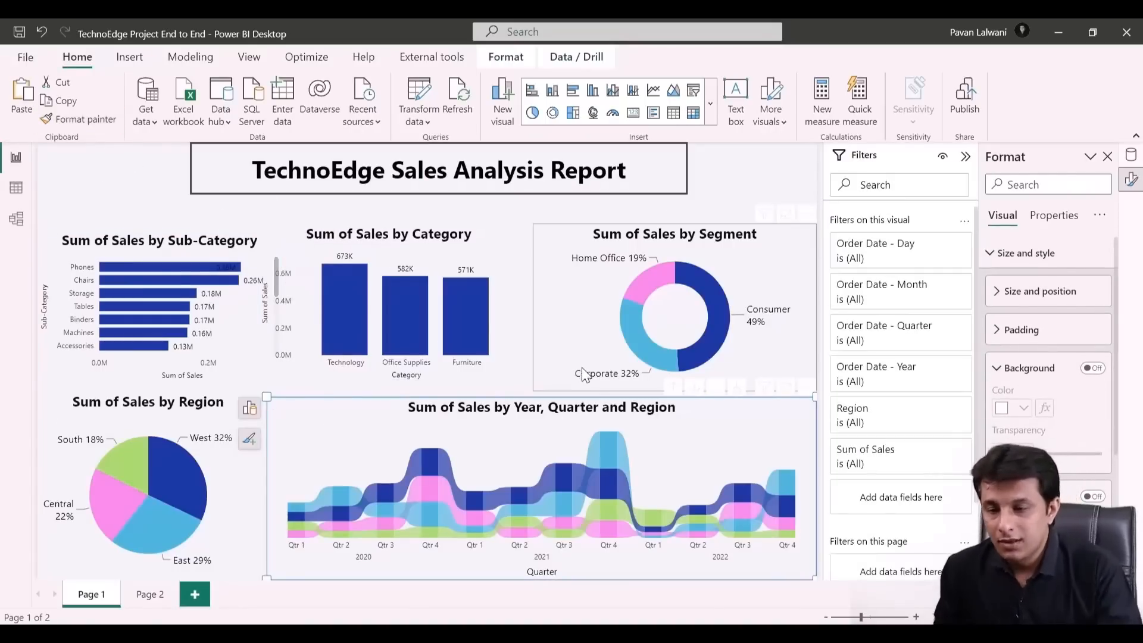
Collapse the Filters pane, close the Format and Data panes, and clear the visual selection on the report page
click(966, 157)
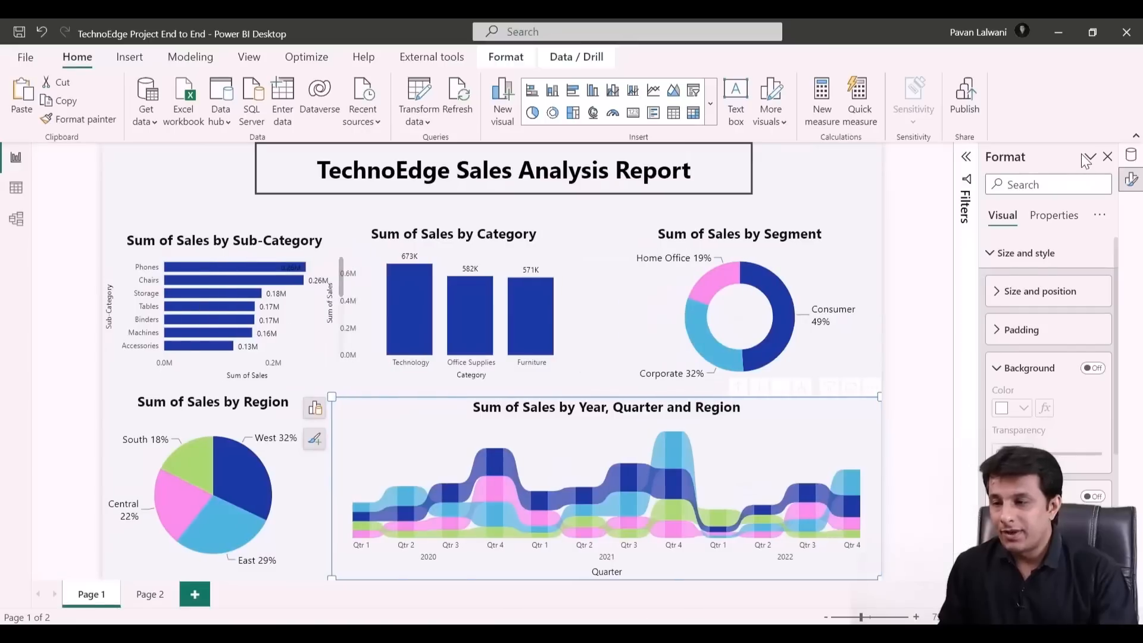
click(1107, 158)
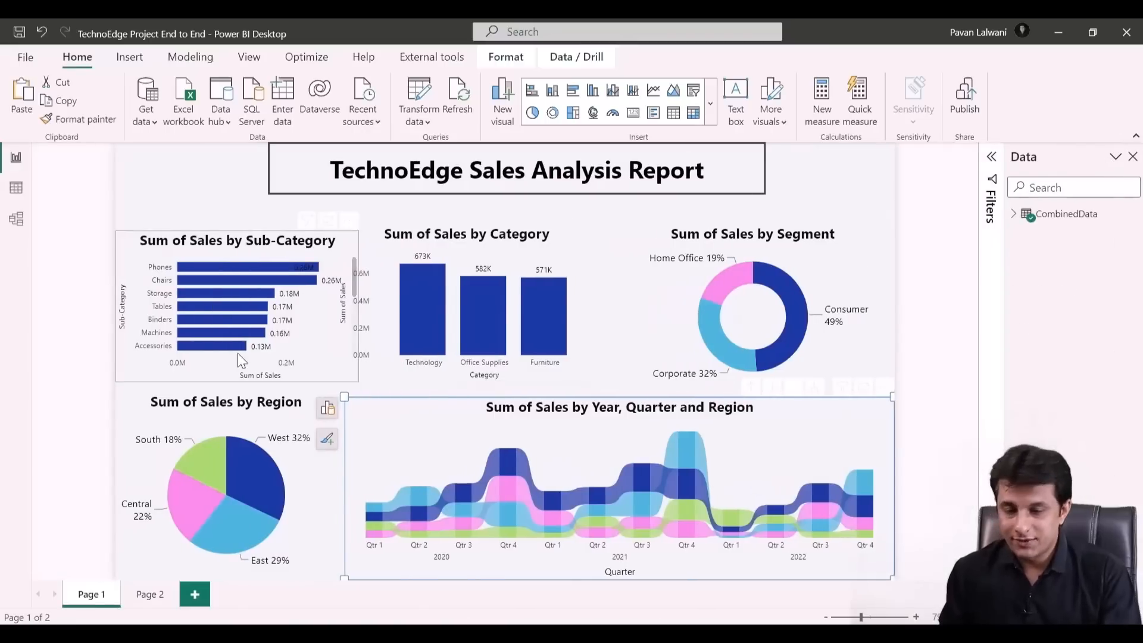
mouse_move(903, 144)
mouse_down()
mouse_move(938, 251)
mouse_move(970, 566)
mouse_up()
mouse_move(26, 143)
mouse_down()
mouse_move(111, 357)
mouse_move(111, 567)
mouse_up()
key(Escape)
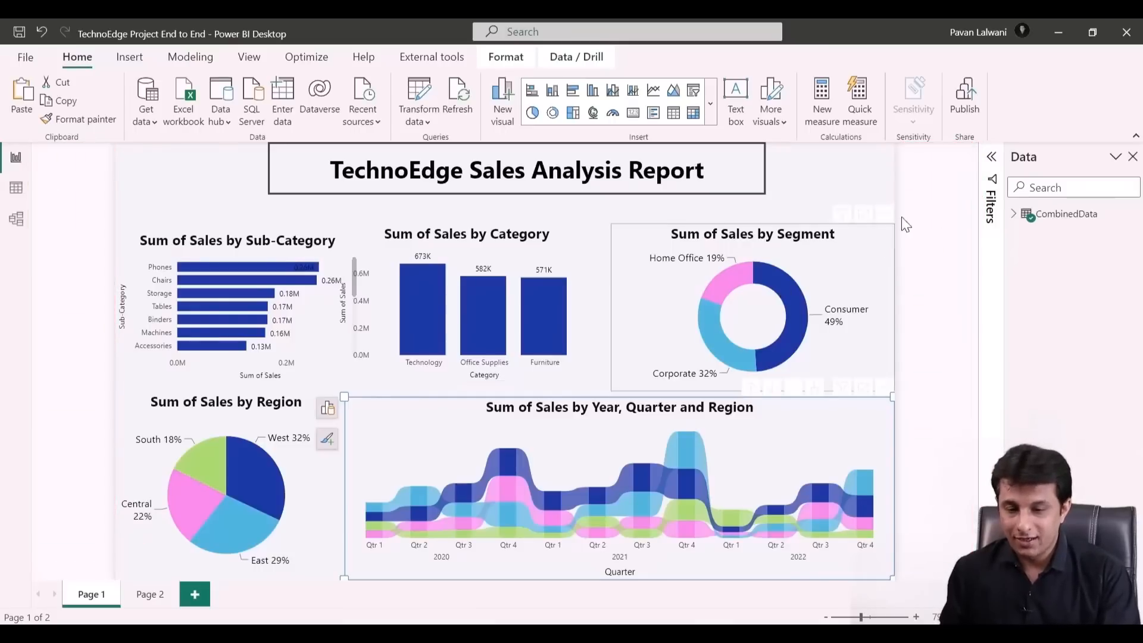
click(1134, 158)
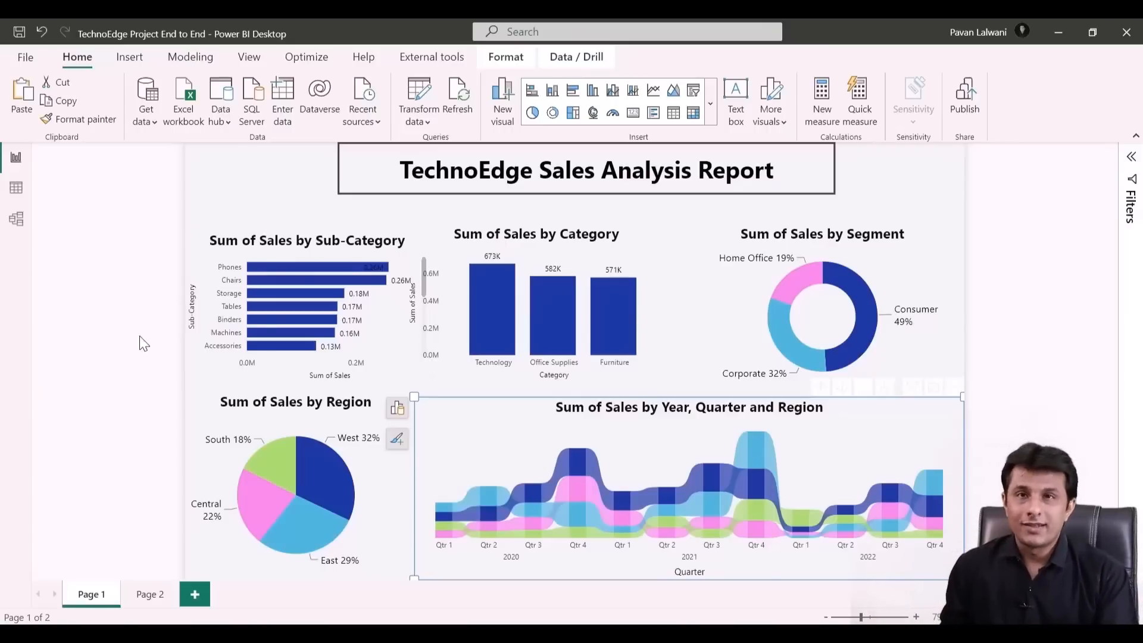
click(997, 225)
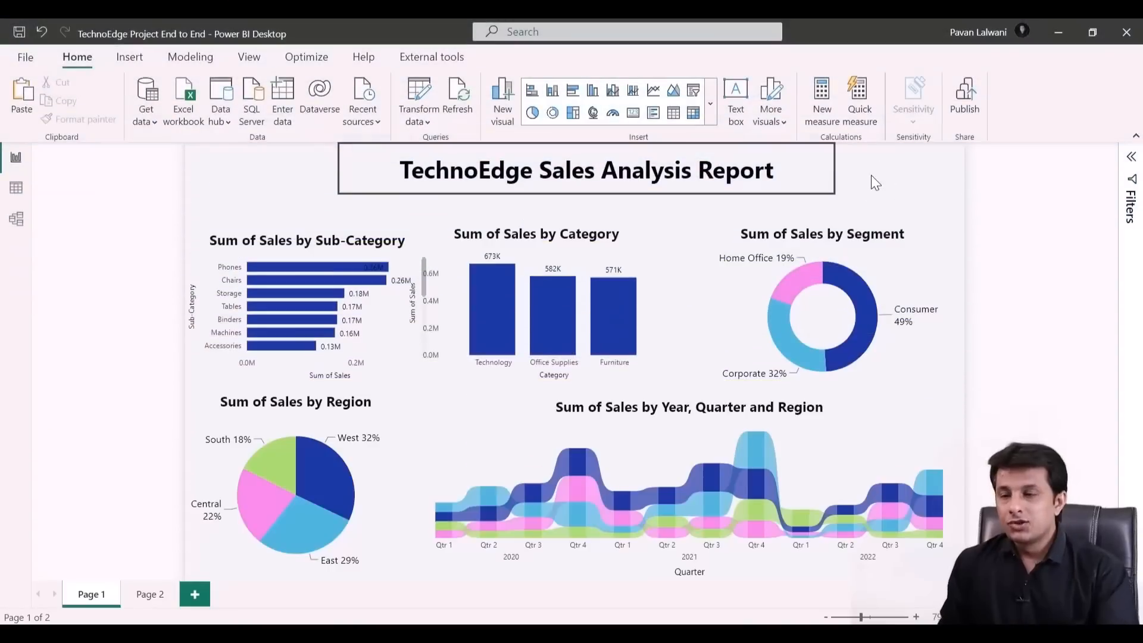
right_click(872, 173)
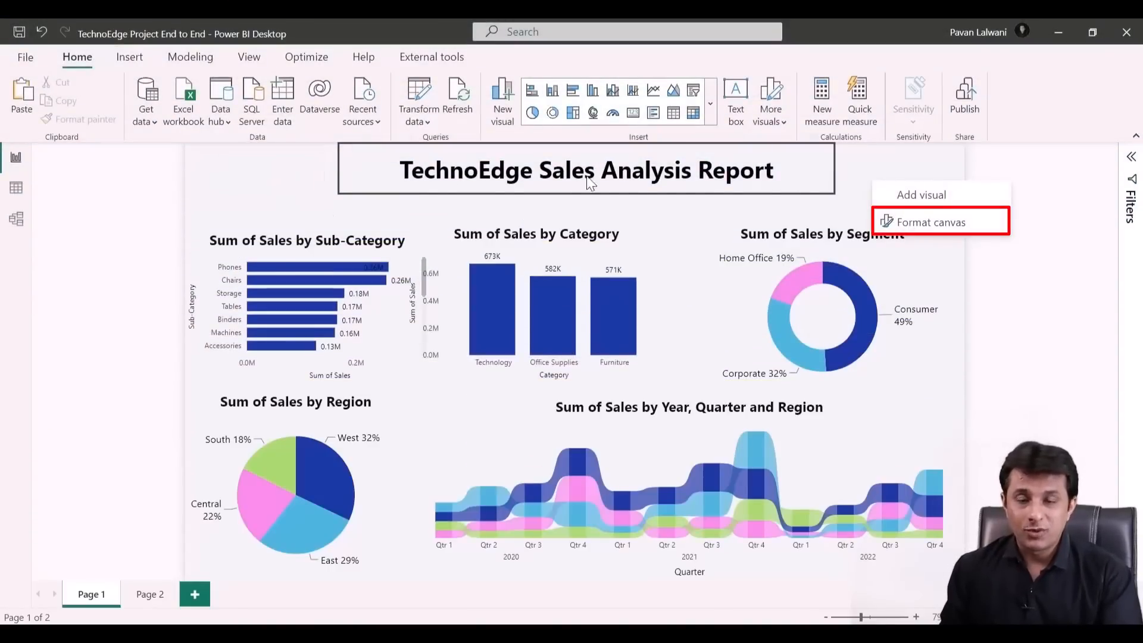
click(921, 223)
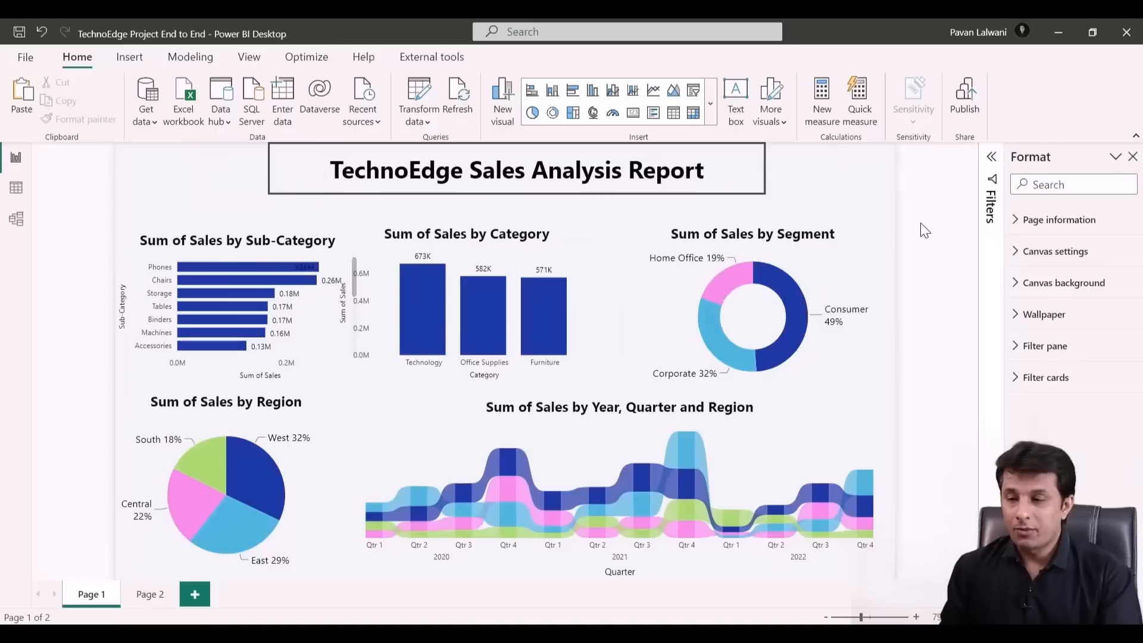
click(1015, 253)
click(1053, 305)
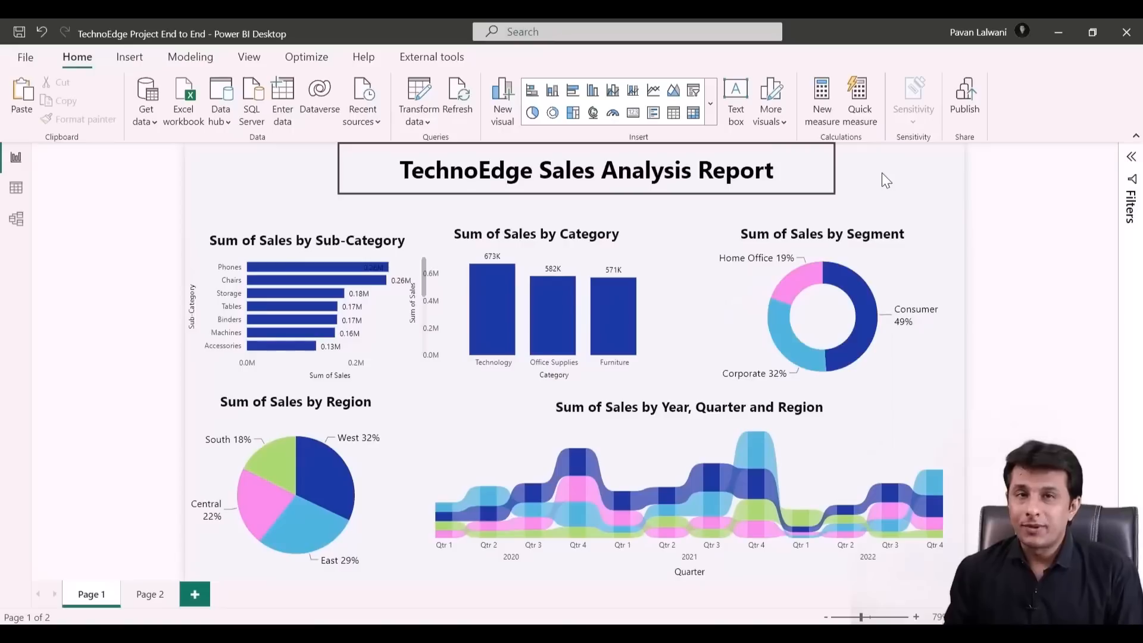
Set the page's canvas type to Custom with a width of 1700 px
right_click(883, 166)
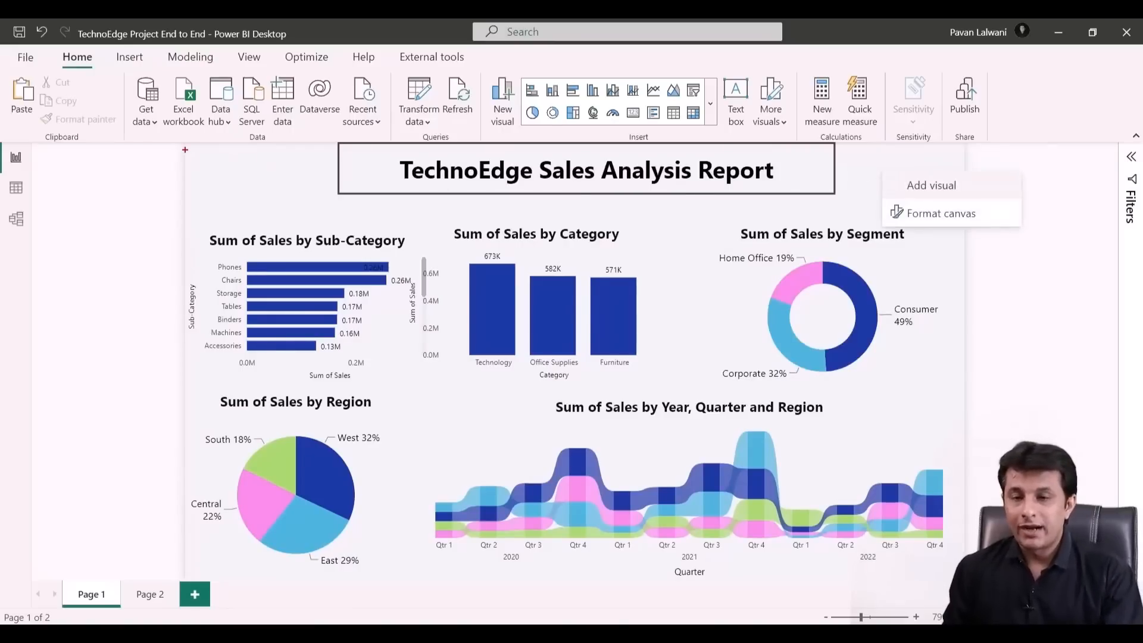
click(926, 214)
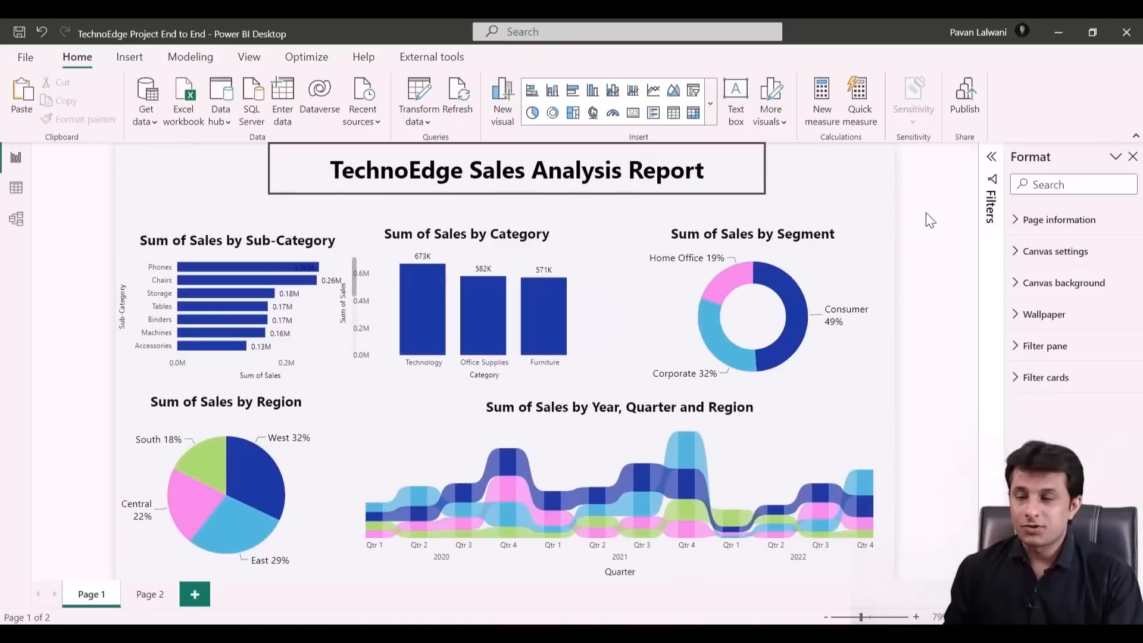
click(1013, 255)
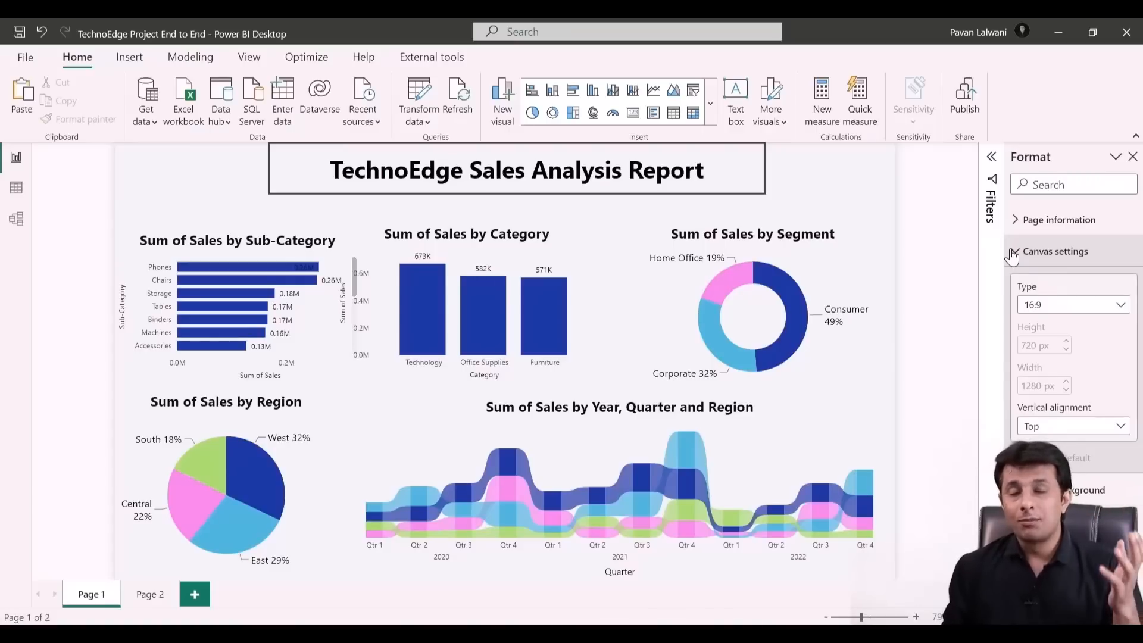
click(1106, 304)
click(1059, 398)
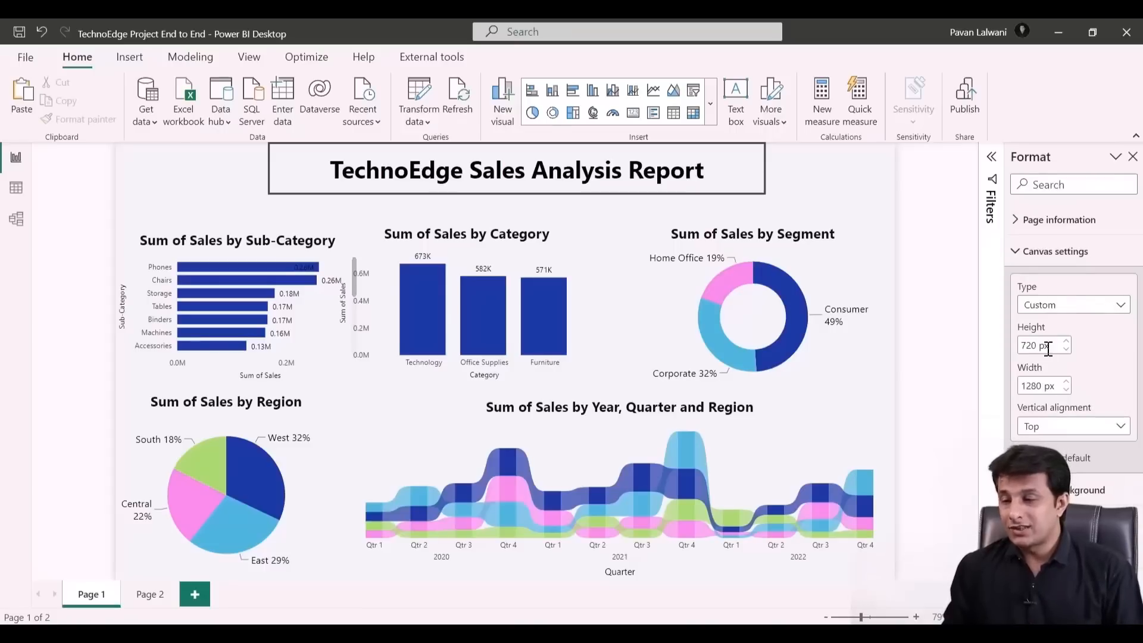
double_click(1036, 385)
text(1700)
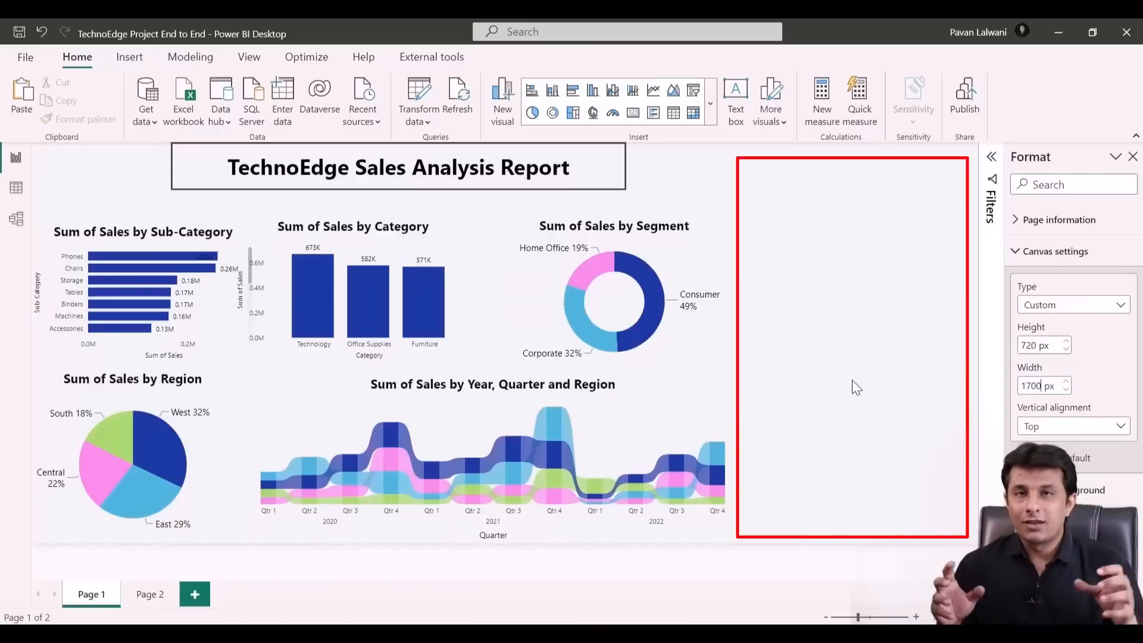
Close the Format and Data panes, and move the ribbon chart and the Sum of Sales by Segment donut to the page's right edge
click(1134, 157)
click(1133, 157)
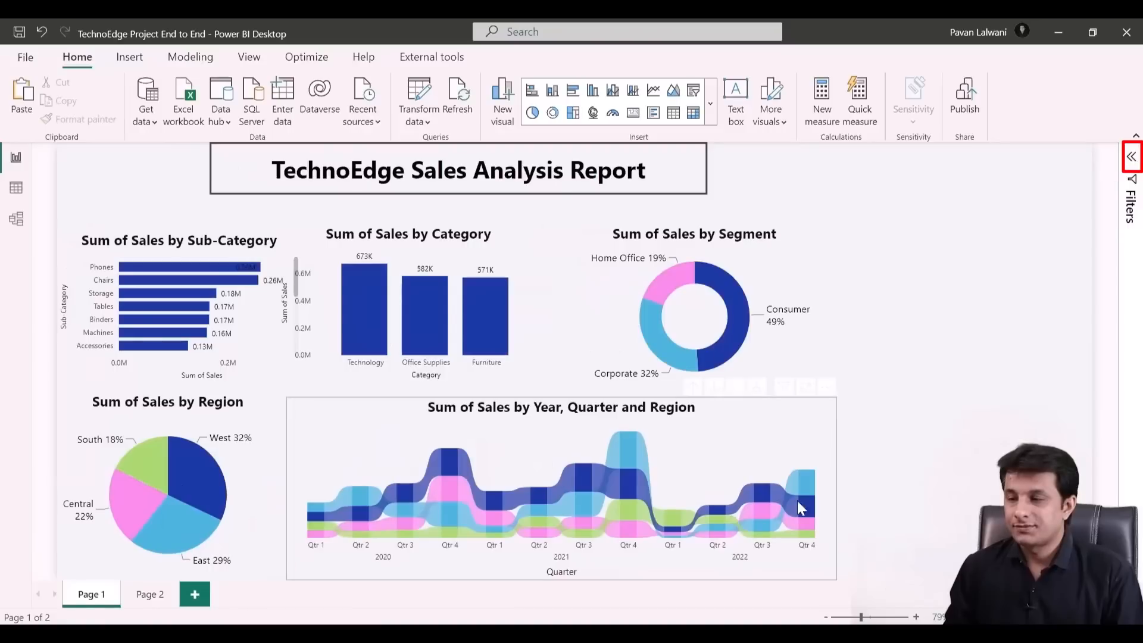
drag(706, 445, 964, 460)
drag(819, 311, 1033, 319)
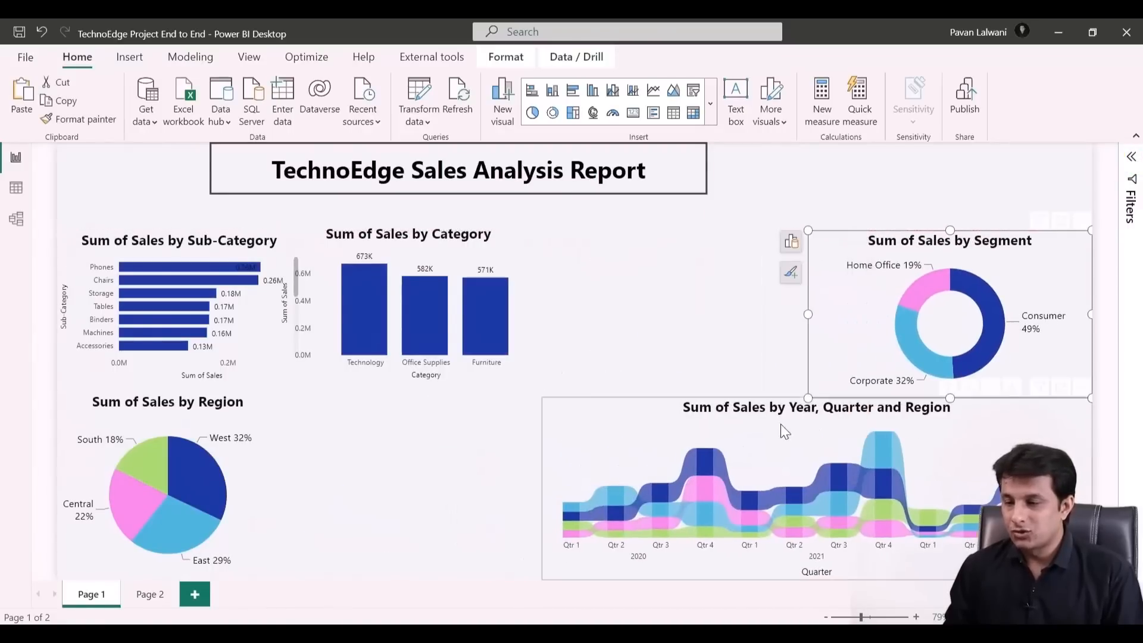
Move the Sum of Sales by Category column chart beside the Sum of Sales by Segment donut
click(705, 426)
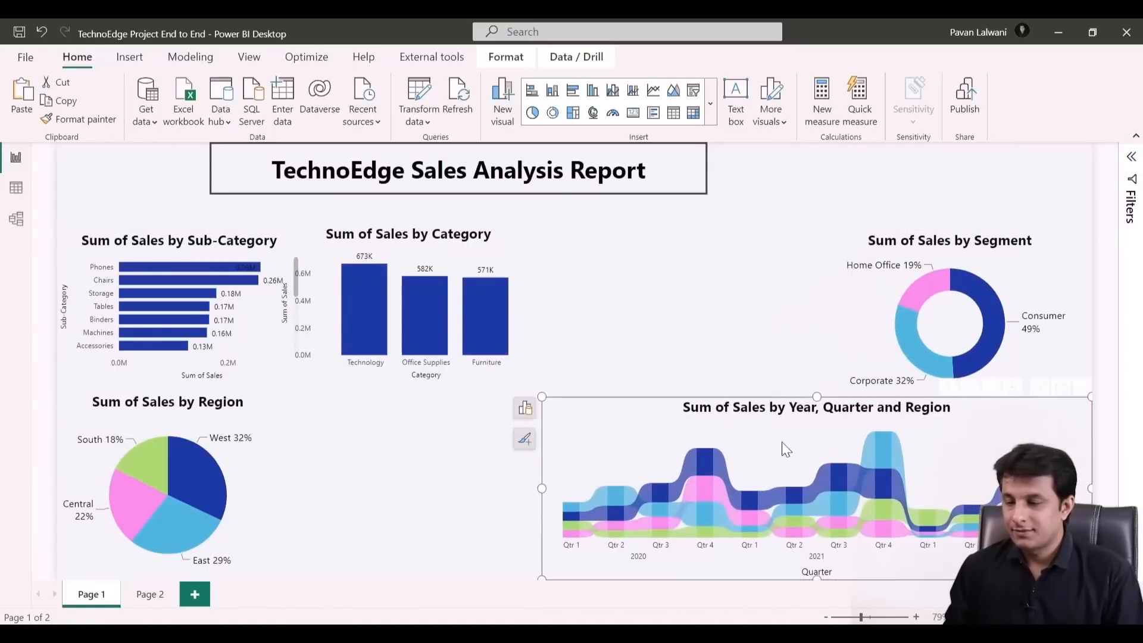
drag(461, 369, 486, 503)
drag(525, 451, 753, 366)
Move the Sum of Sales by Sub-Category bar chart between the Region pie and the ribbon chart, then clear the selection
drag(260, 329, 493, 526)
drag(534, 427, 533, 409)
click(622, 421)
click(360, 420)
drag(288, 408, 282, 396)
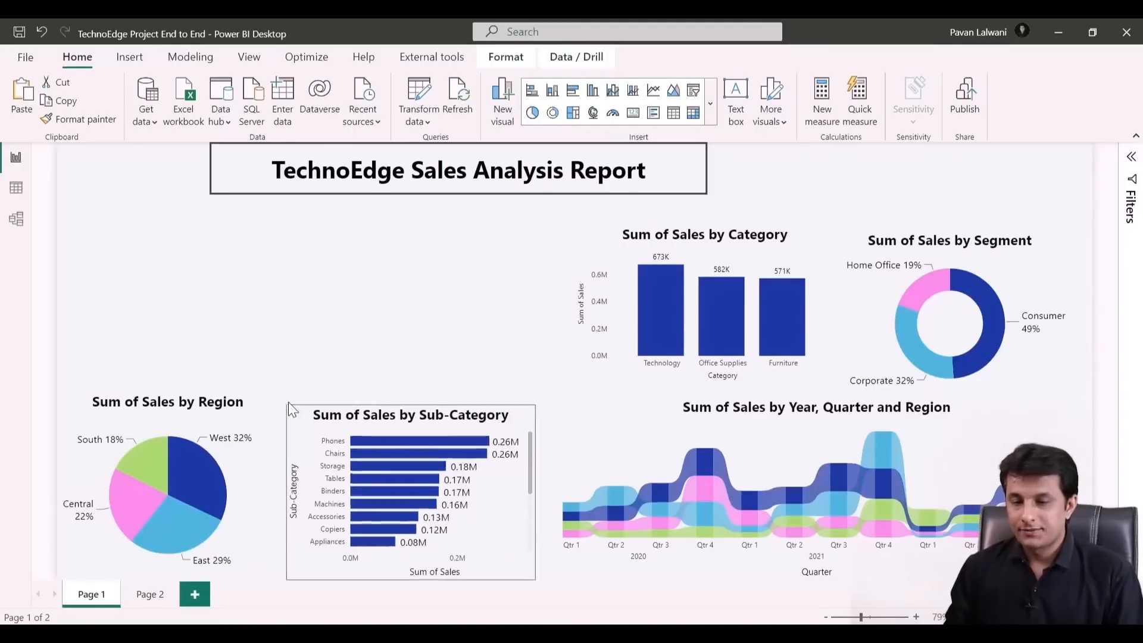
click(625, 299)
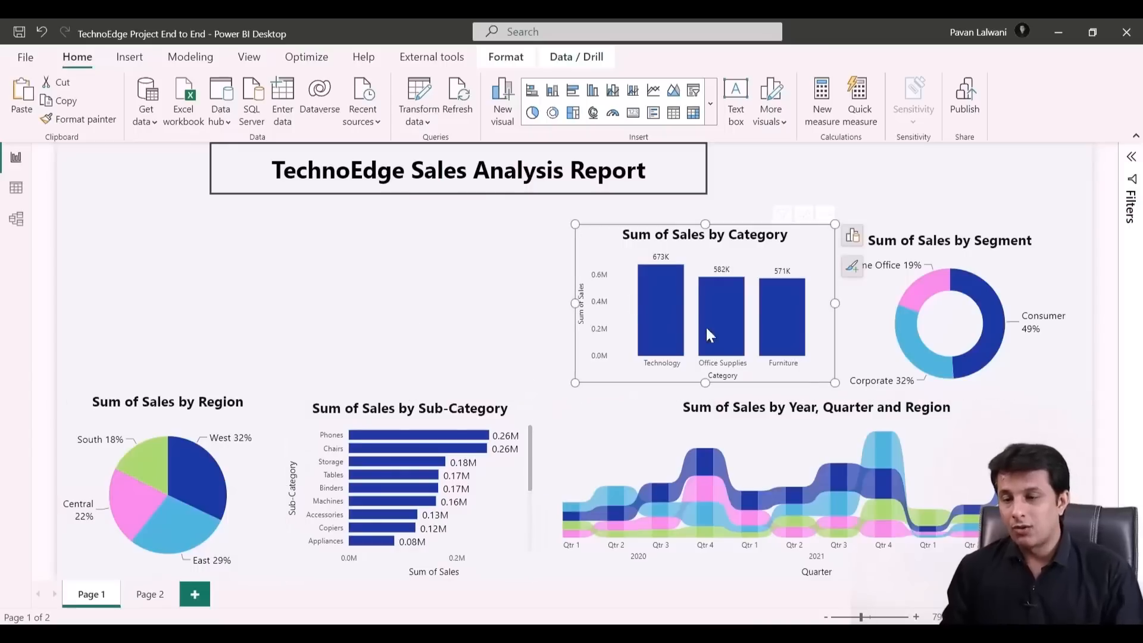
click(347, 280)
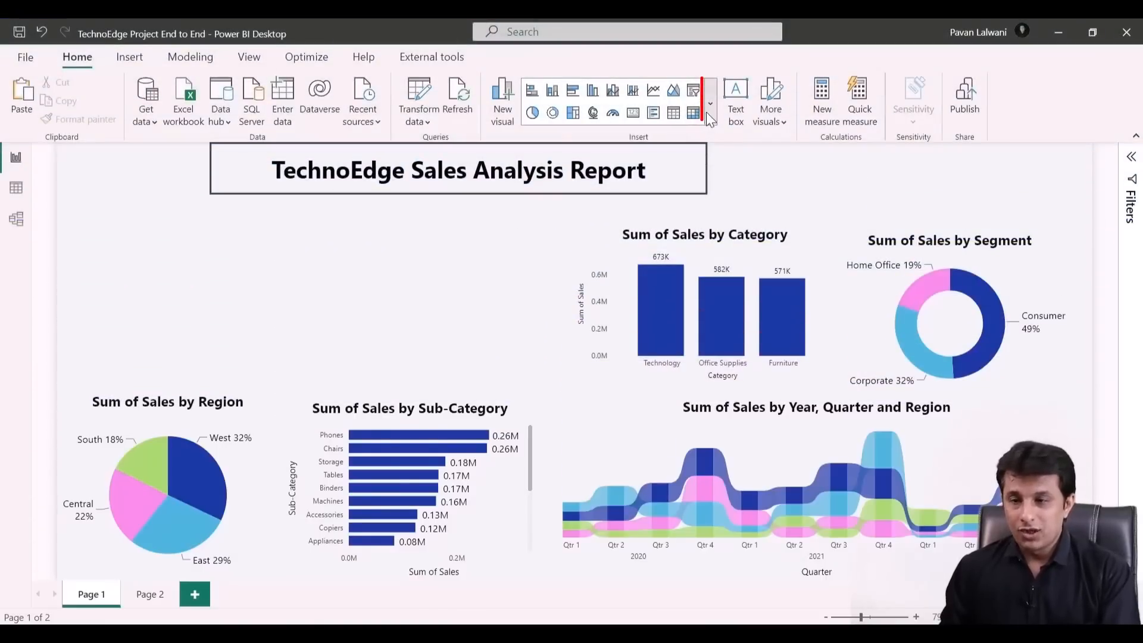
Insert a Map visual and stretch it across the empty area above the Region and Sub-Category charts
click(710, 103)
scroll(628, 419, down, 5)
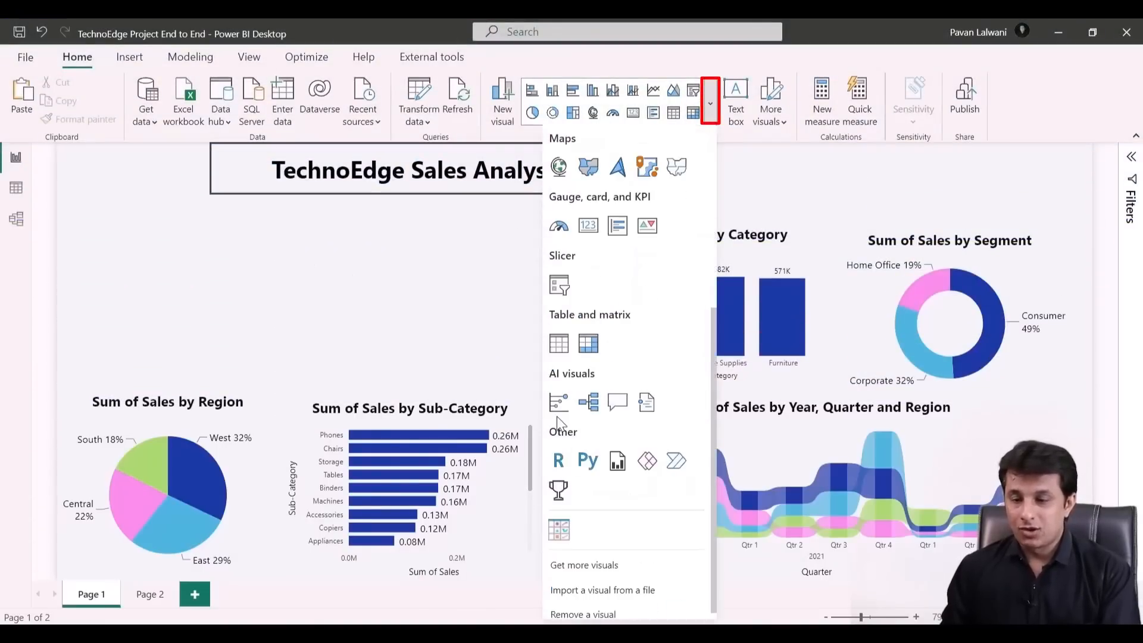
click(559, 167)
drag(277, 221, 536, 206)
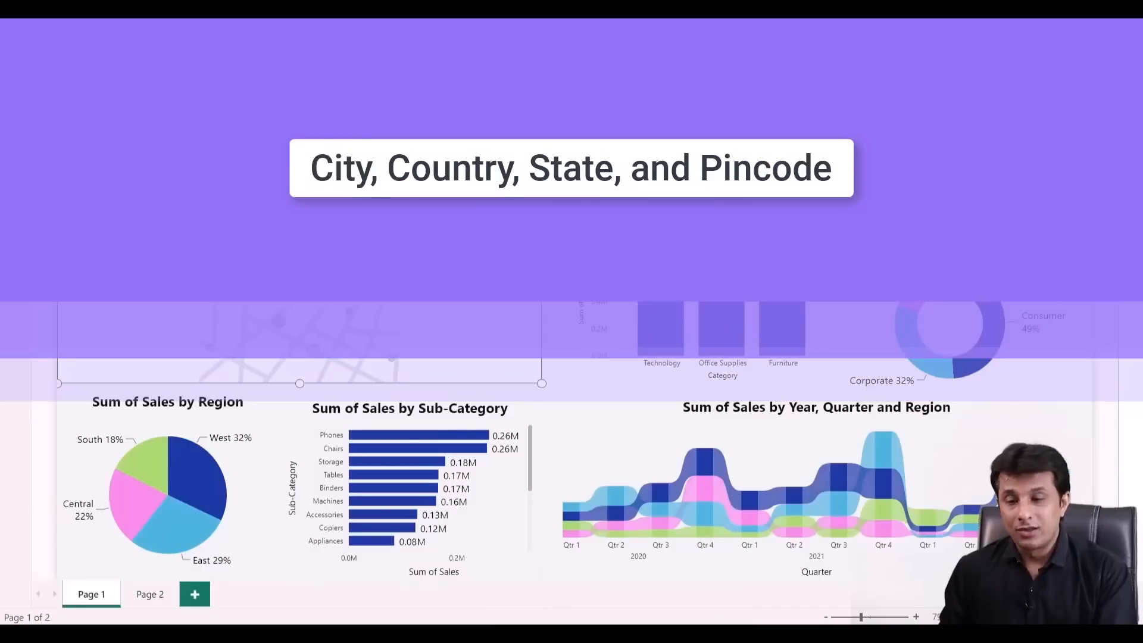
Build the map with State as the location and Sales as the bubble size
click(557, 230)
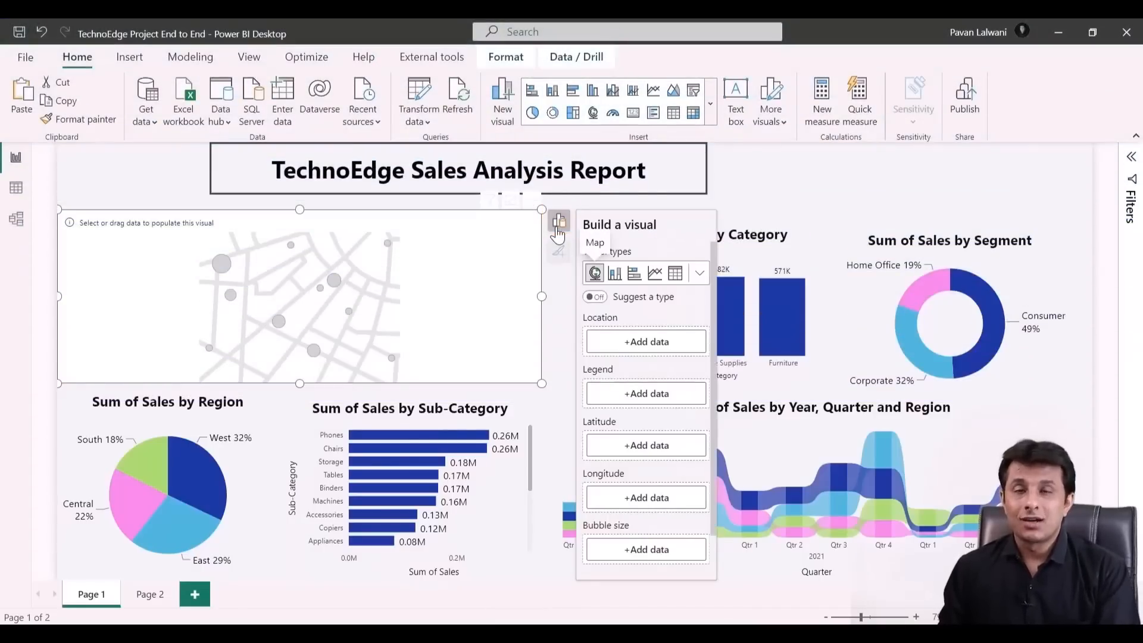
click(631, 342)
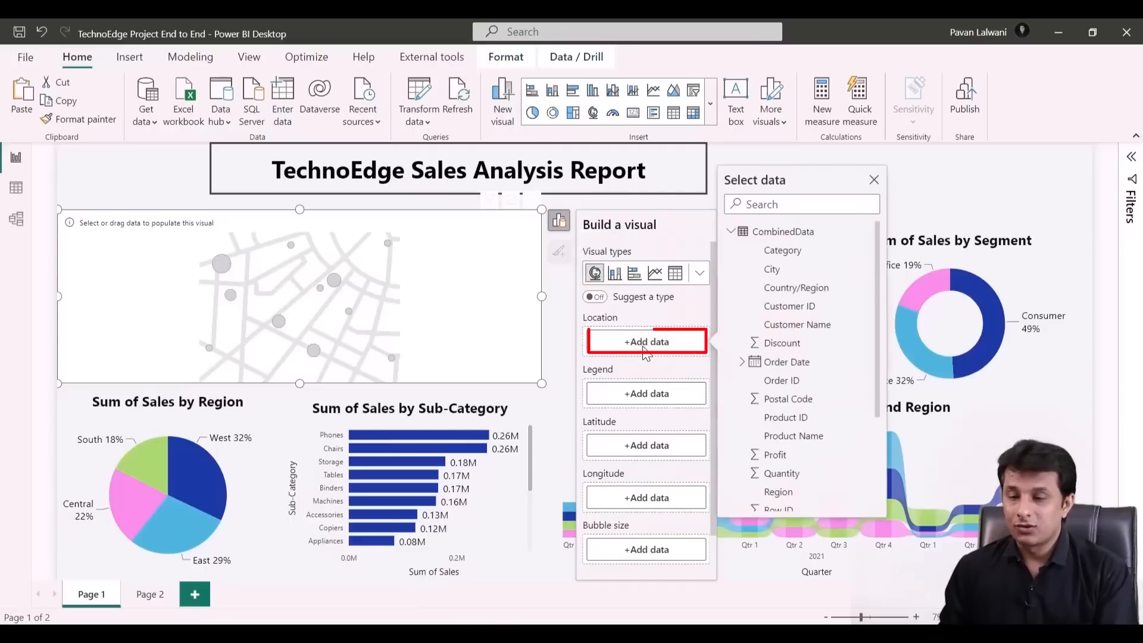
scroll(779, 405, down, 3)
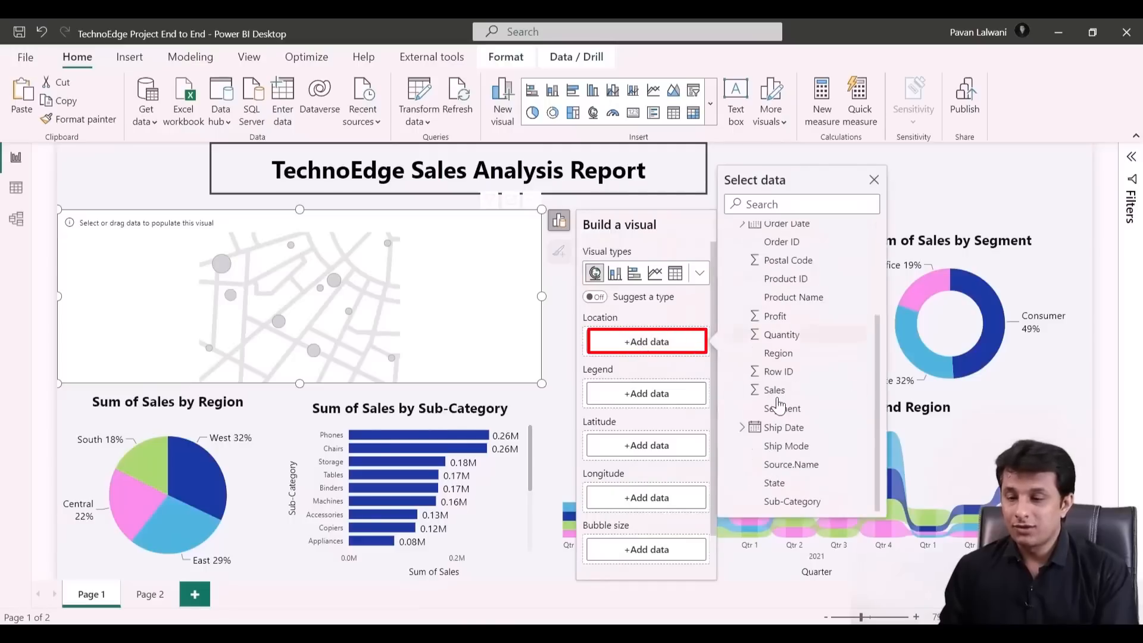
click(777, 483)
scroll(640, 470, down, 1)
click(642, 505)
scroll(773, 476, down, 4)
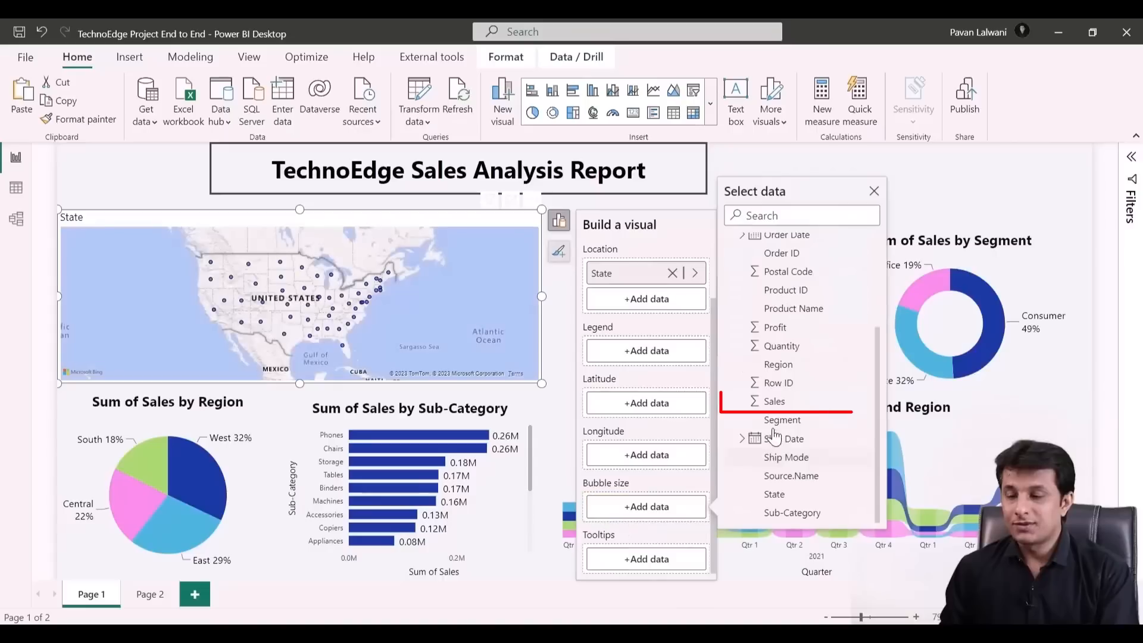
click(775, 399)
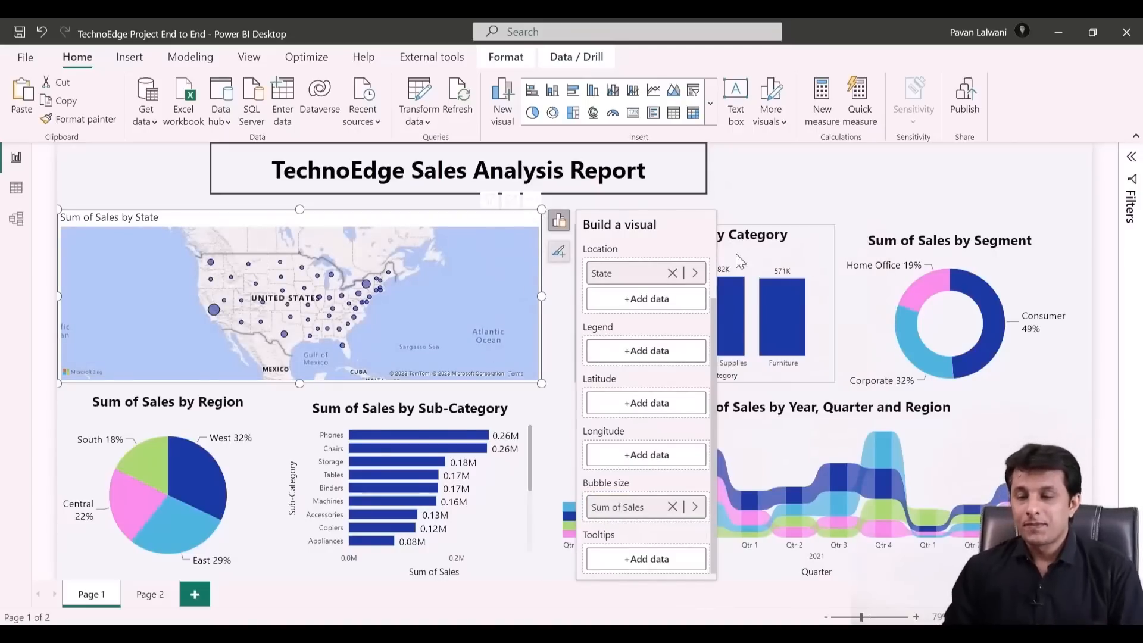
click(783, 180)
Swap the State map's position with the Region and Sub-Category charts above which it sits, and narrow the map to about three-quarters of its width
drag(498, 220, 492, 491)
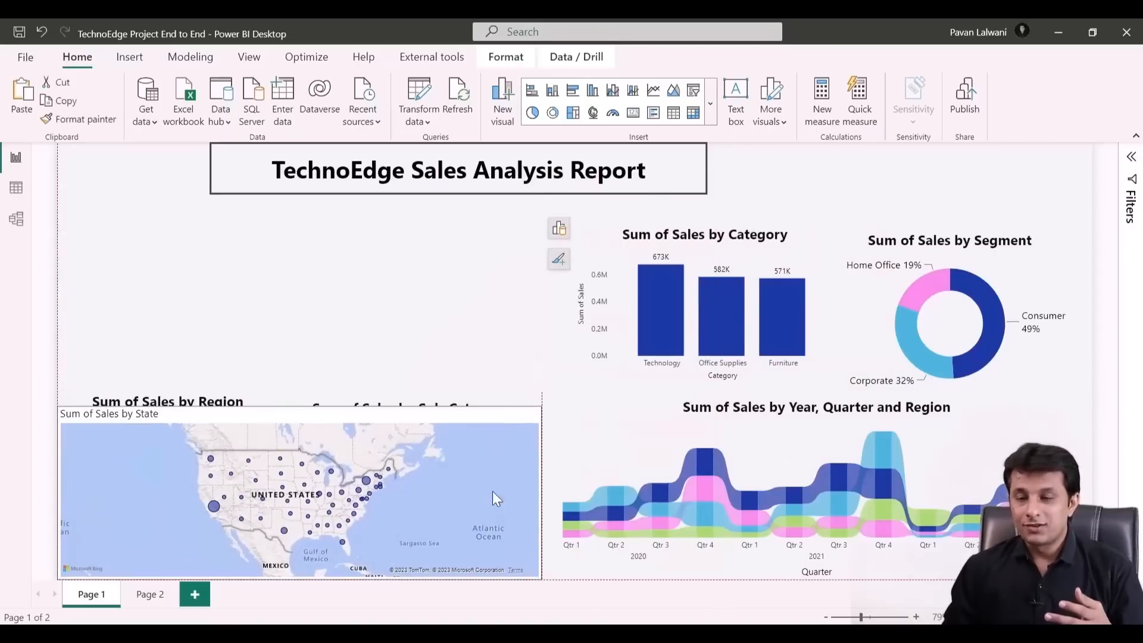
drag(453, 401, 479, 202)
drag(205, 407, 205, 216)
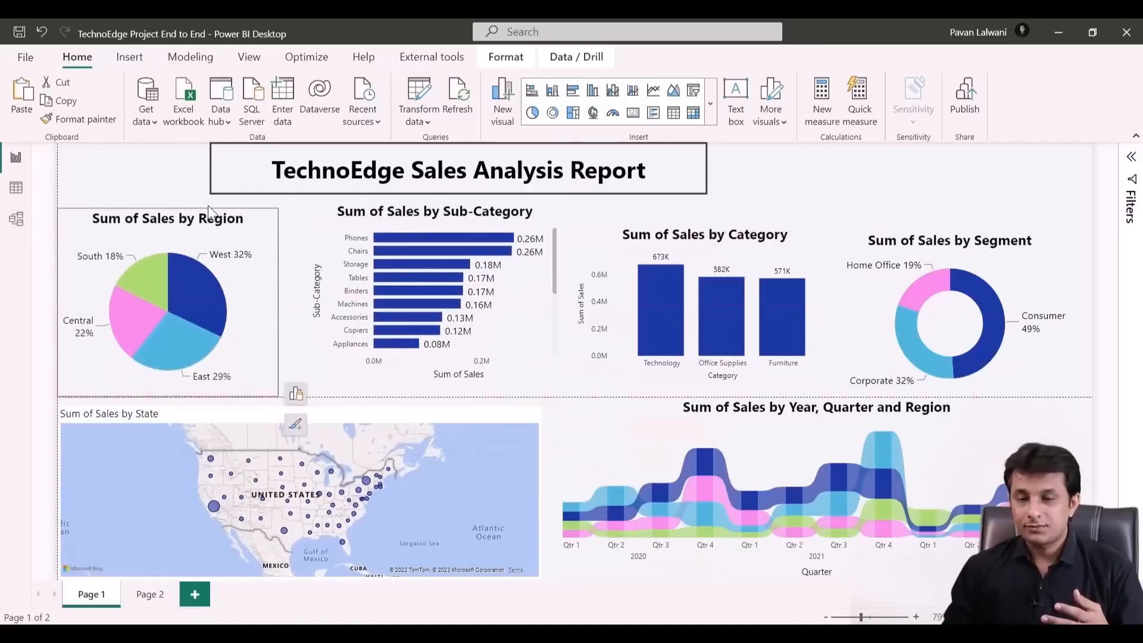
click(519, 424)
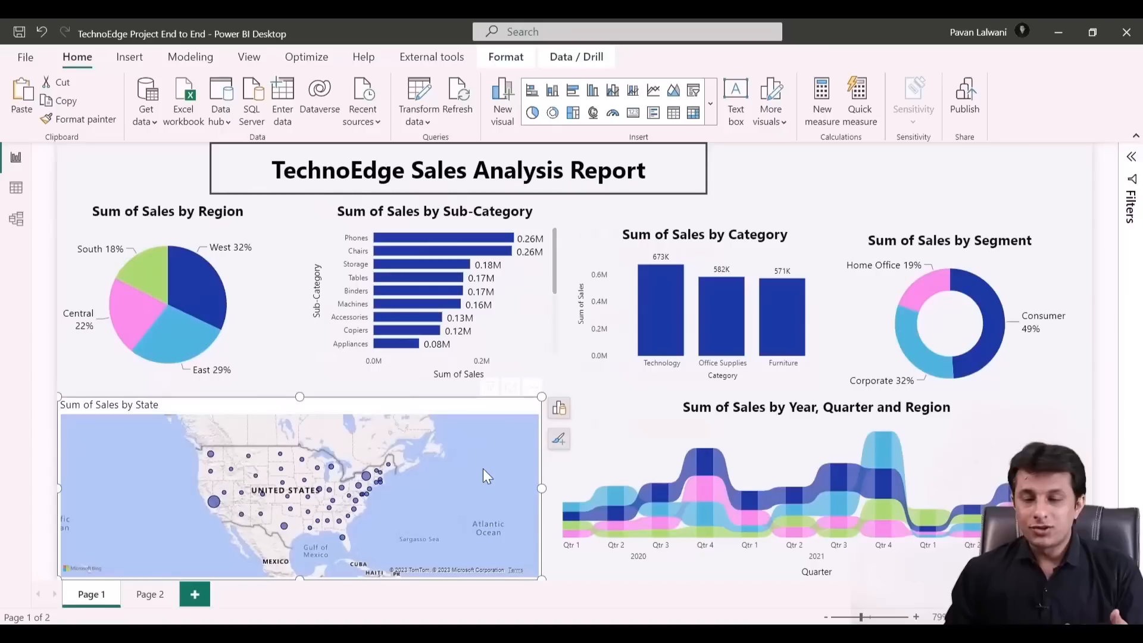
drag(541, 396, 418, 404)
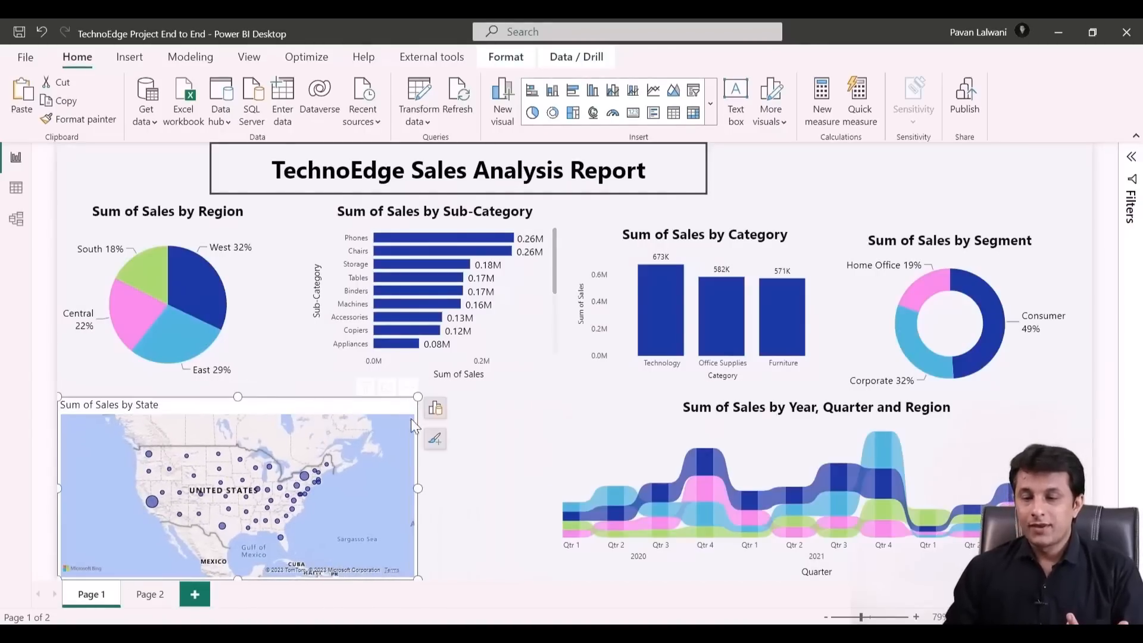
Set the State map's style to Aerial in its map settings
click(434, 441)
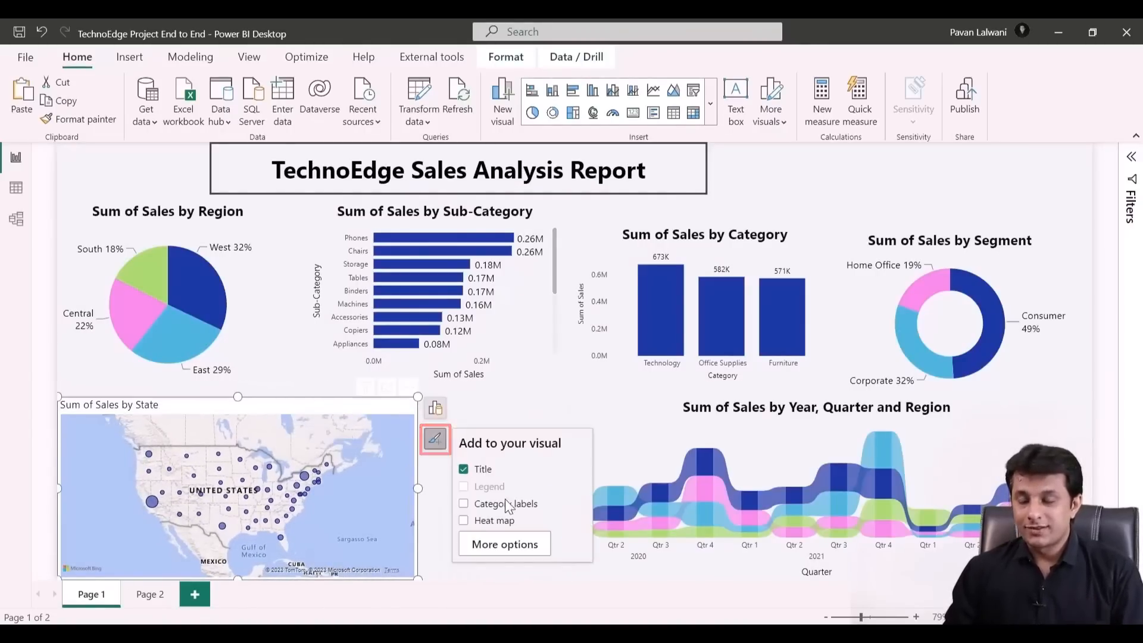
click(509, 545)
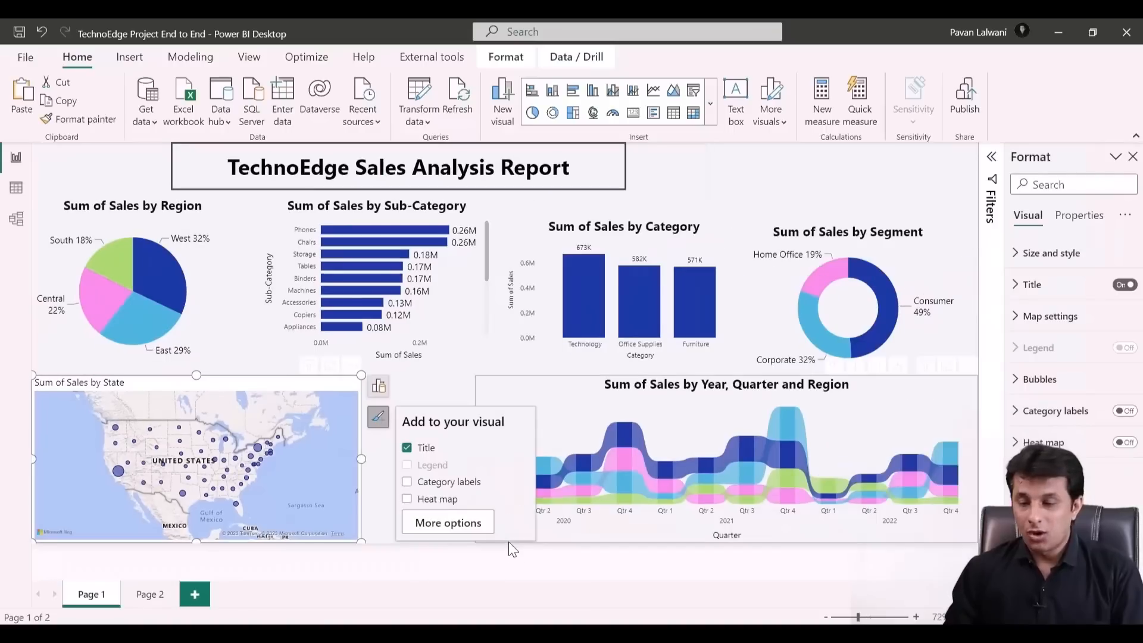
click(1017, 322)
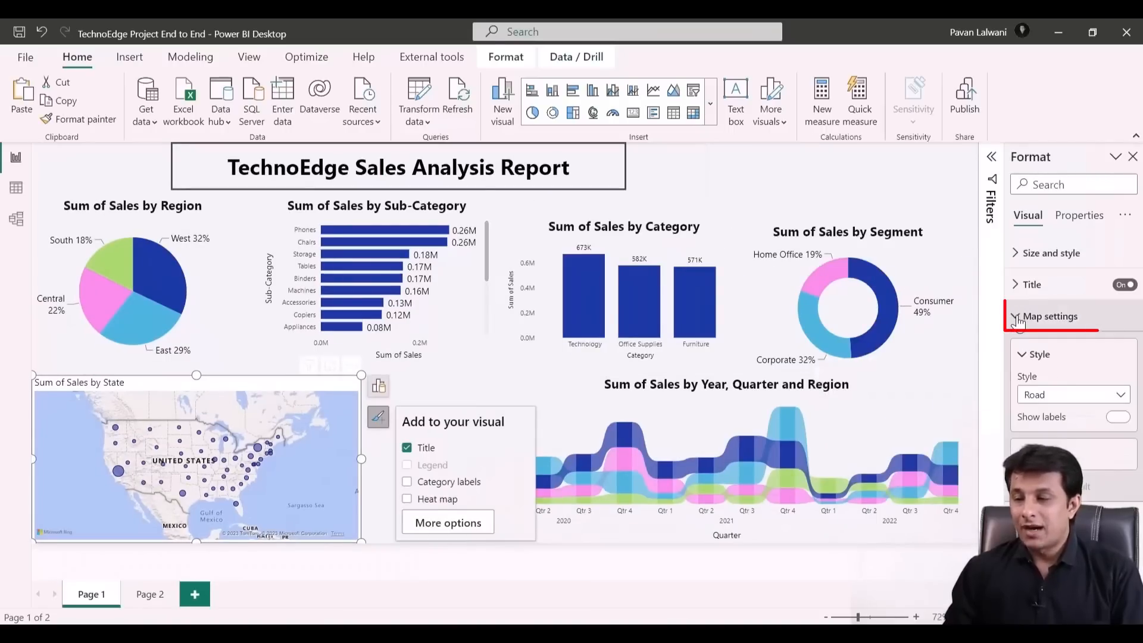
click(1049, 395)
click(1048, 414)
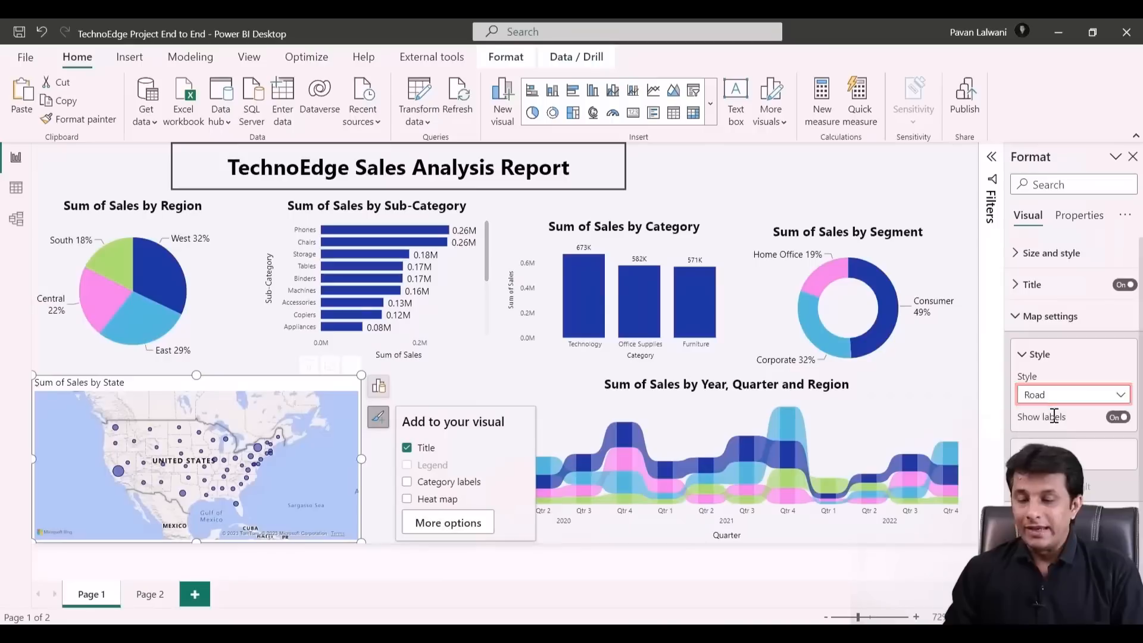
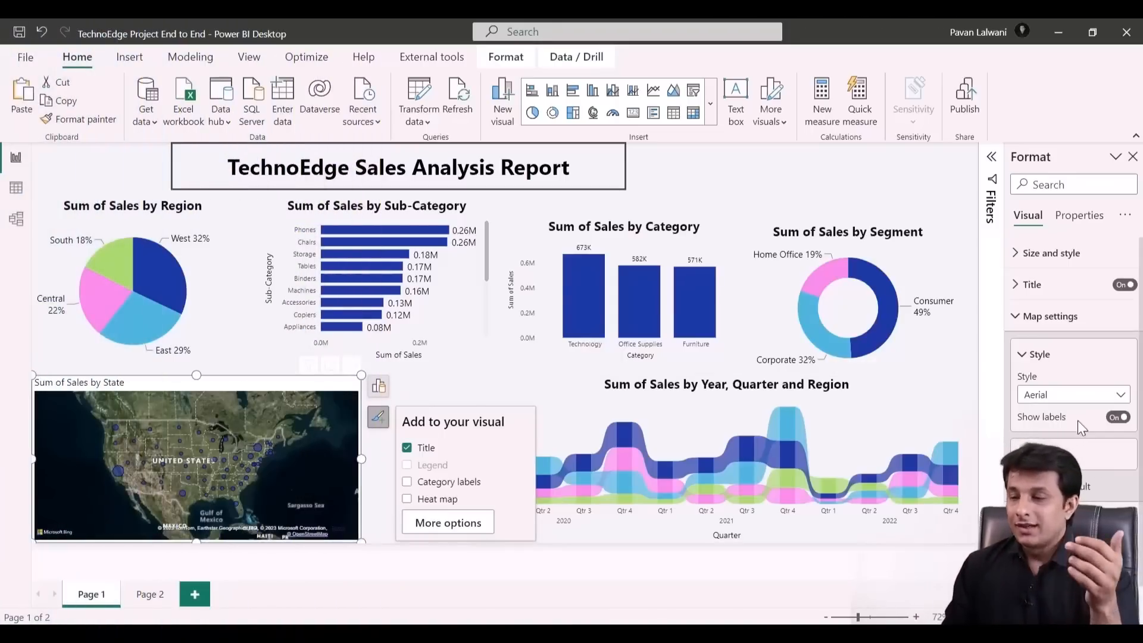
click(1088, 395)
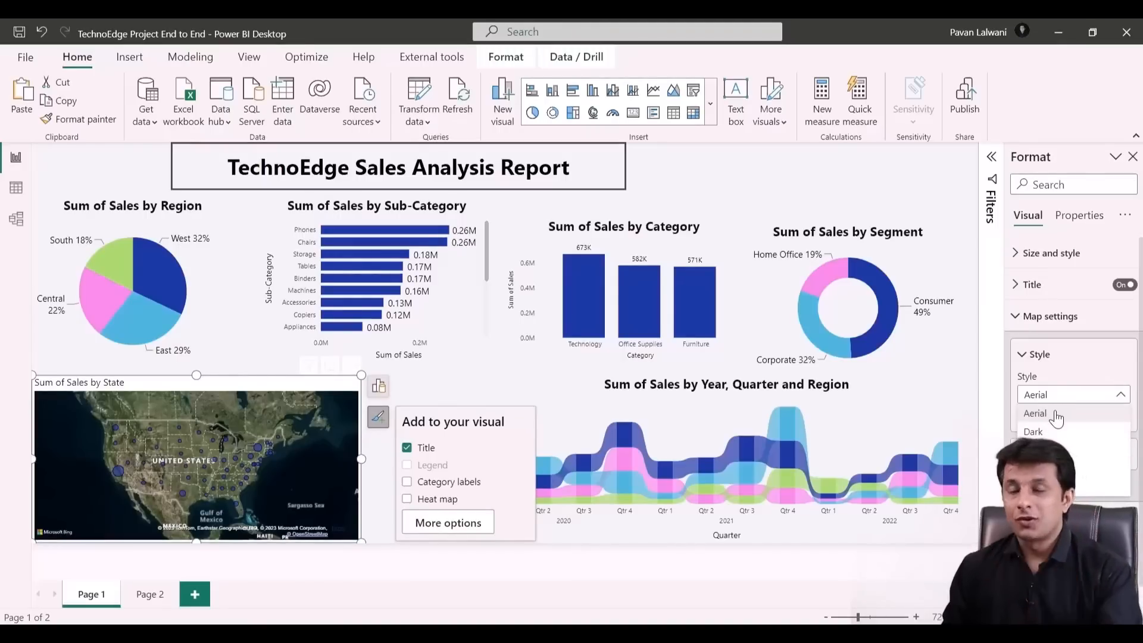
click(1000, 419)
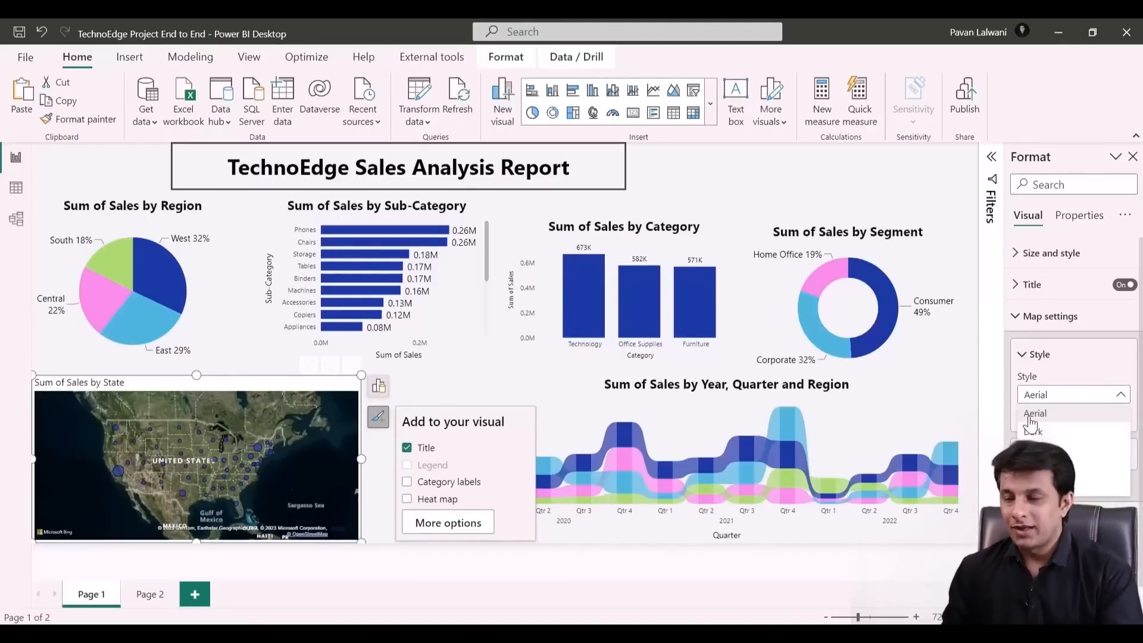
Widen the ribbon chart until it meets the State map's edge, clear the selection, and collapse the command ribbon
click(491, 373)
click(481, 386)
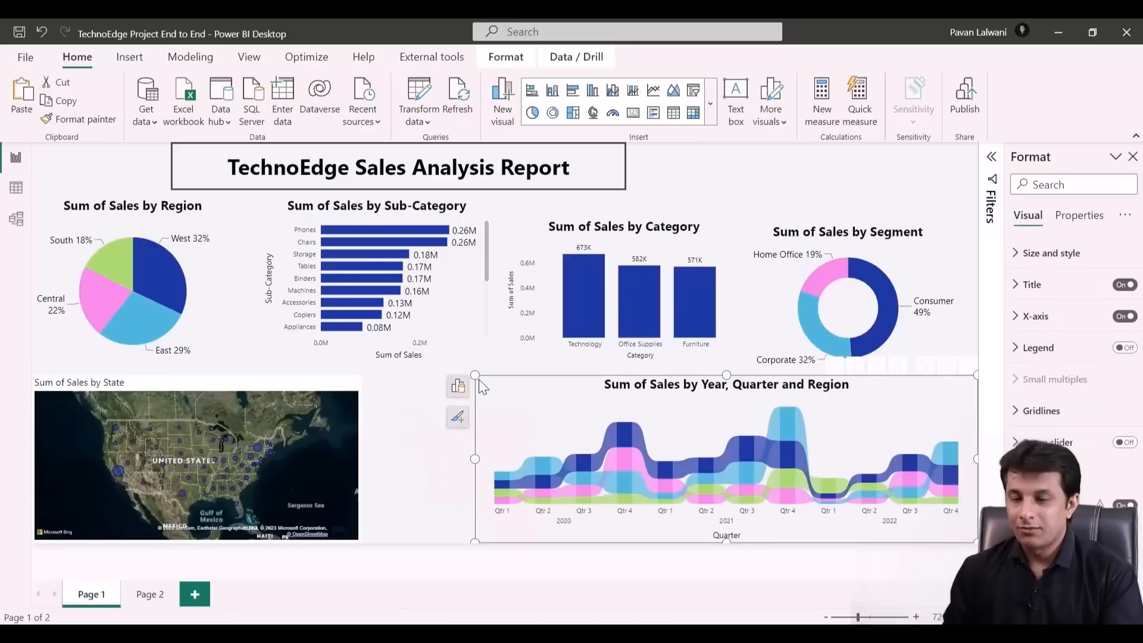
drag(475, 375, 360, 379)
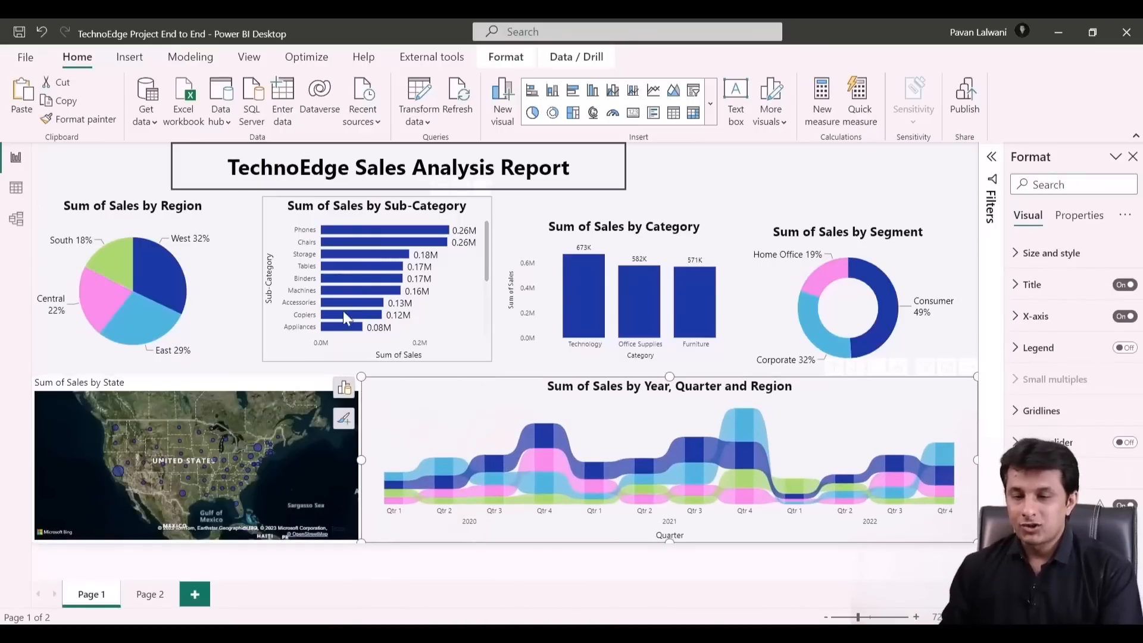
click(776, 186)
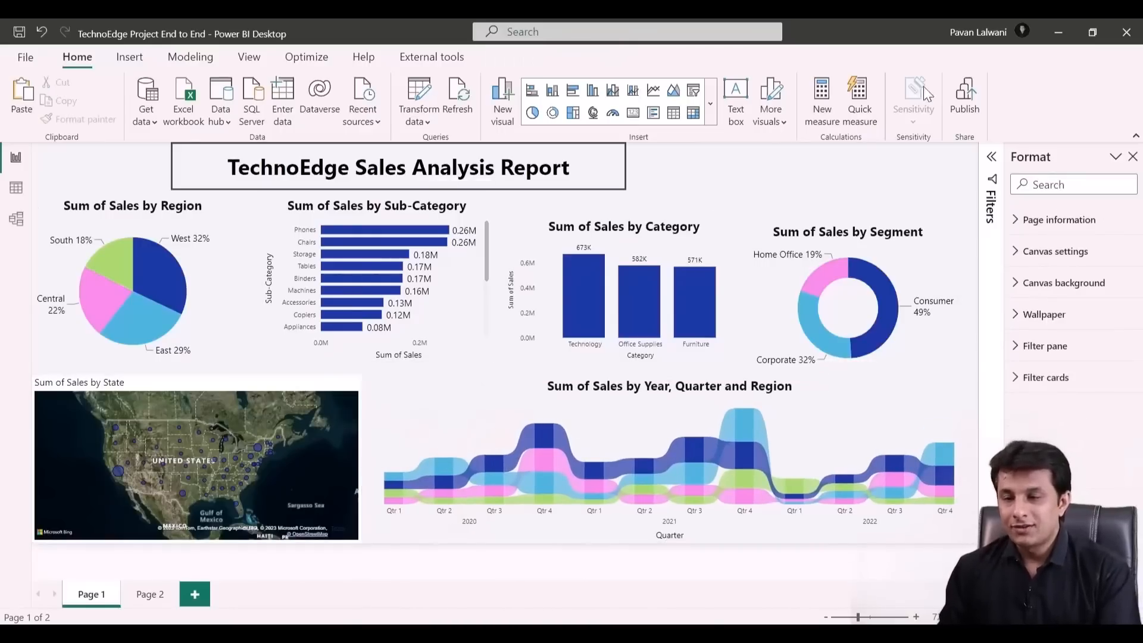
click(1136, 138)
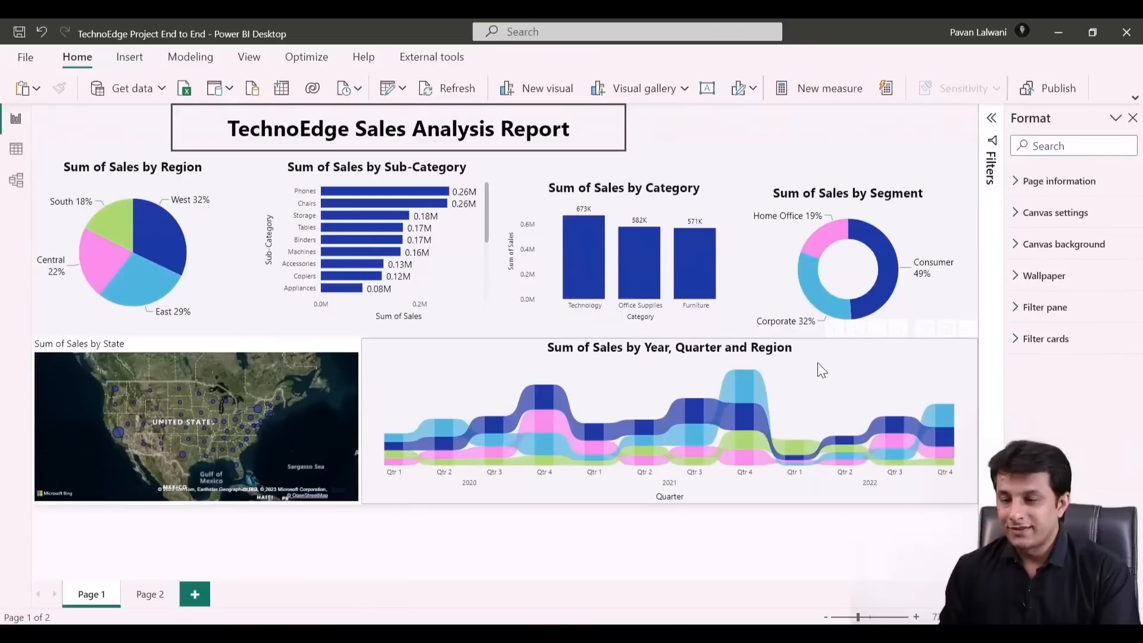
click(942, 457)
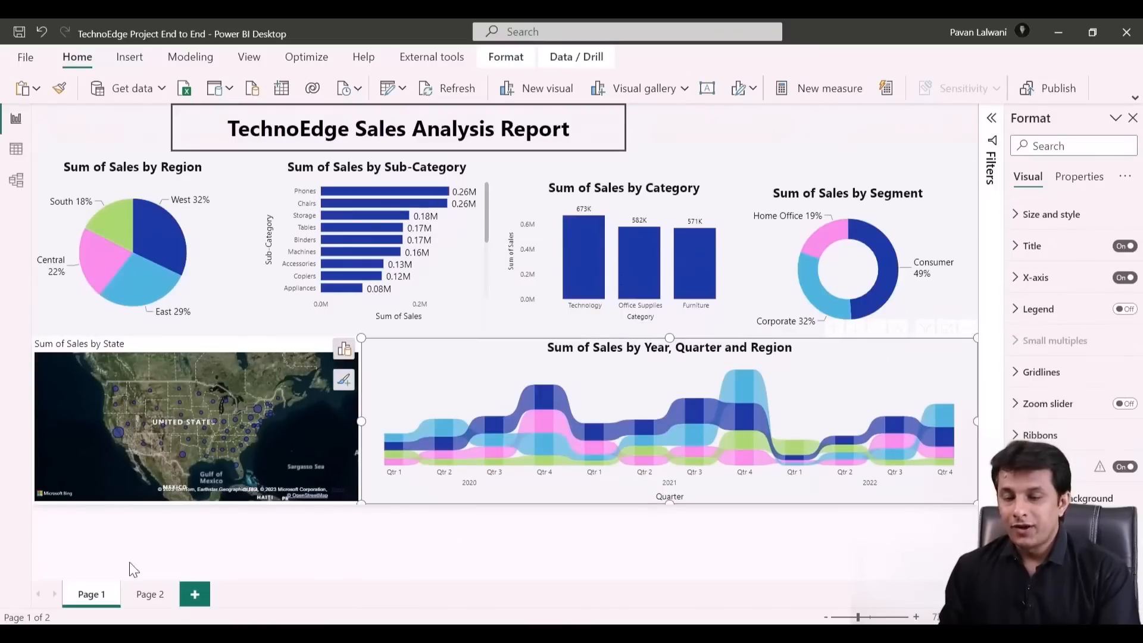
mouse_move(40, 506)
mouse_down()
mouse_move(357, 577)
mouse_move(963, 578)
mouse_up()
key(Escape)
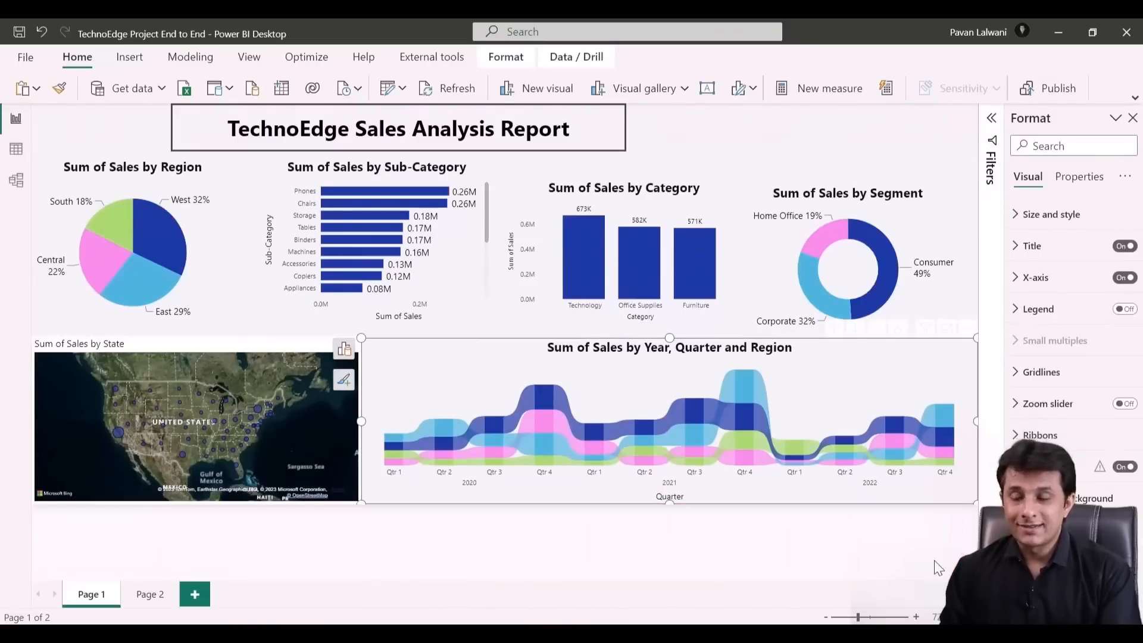
click(917, 120)
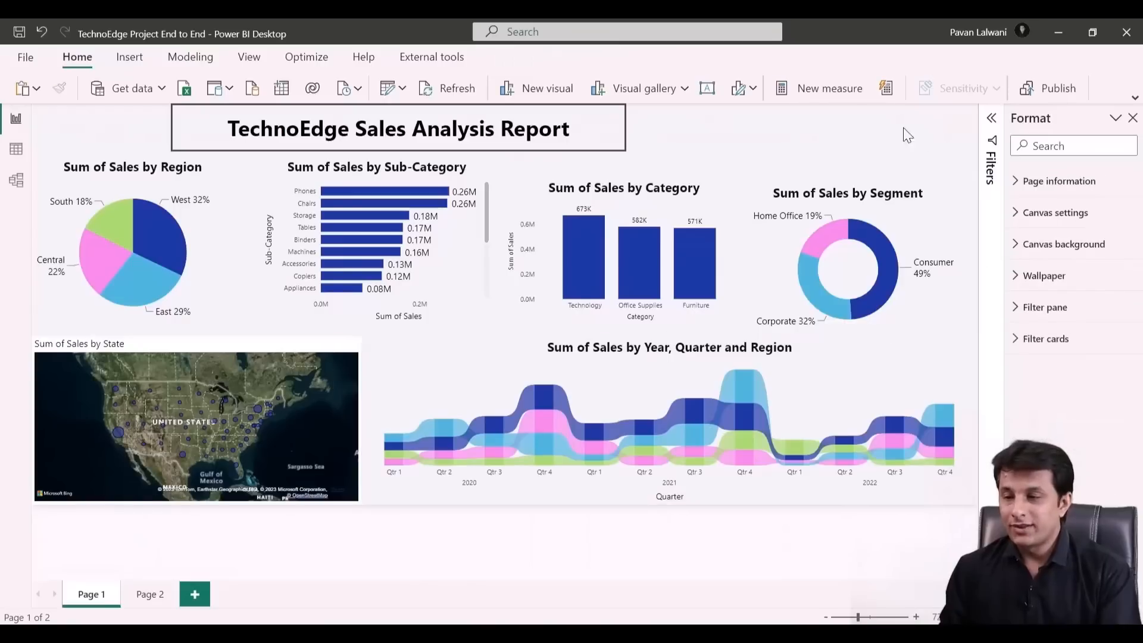
Set the page canvas height to 900 px in the canvas settings
right_click(777, 131)
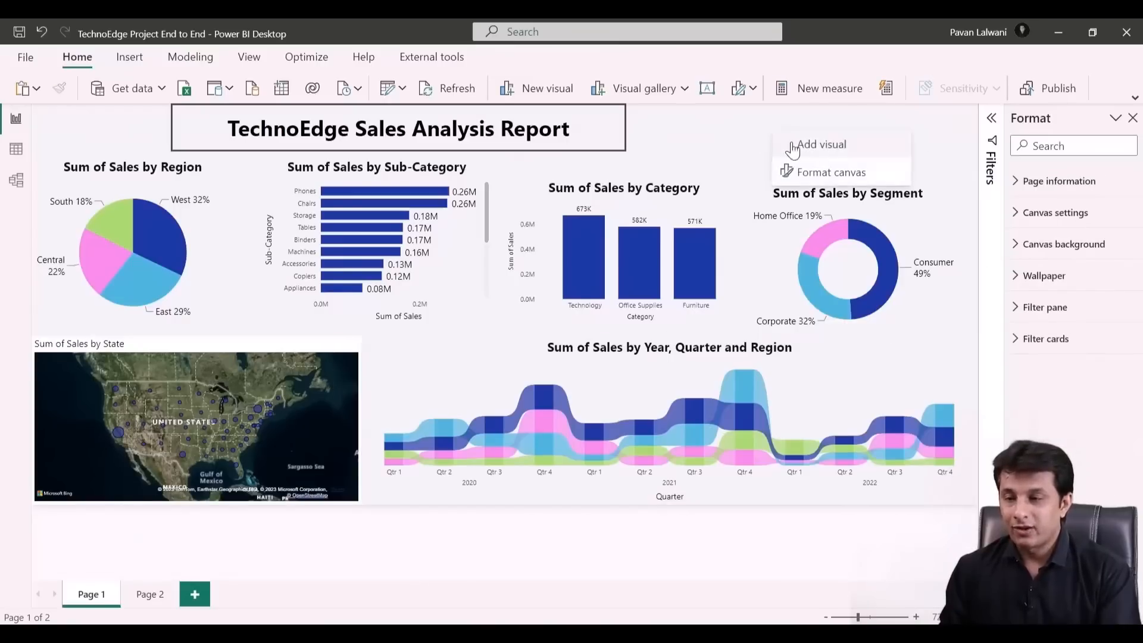
click(815, 173)
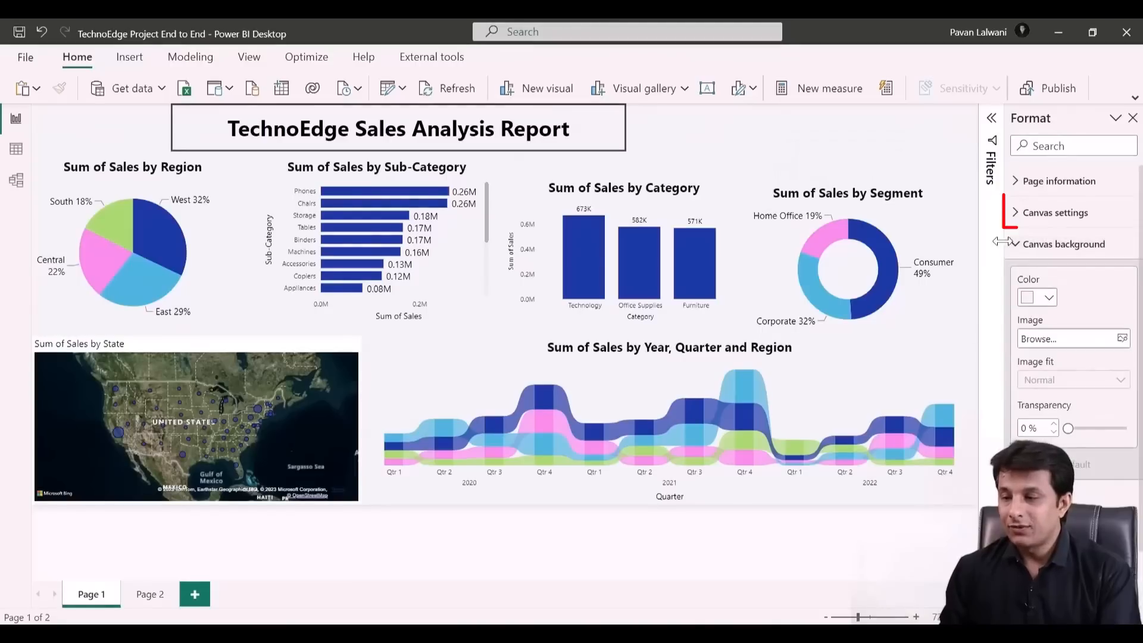
click(1053, 212)
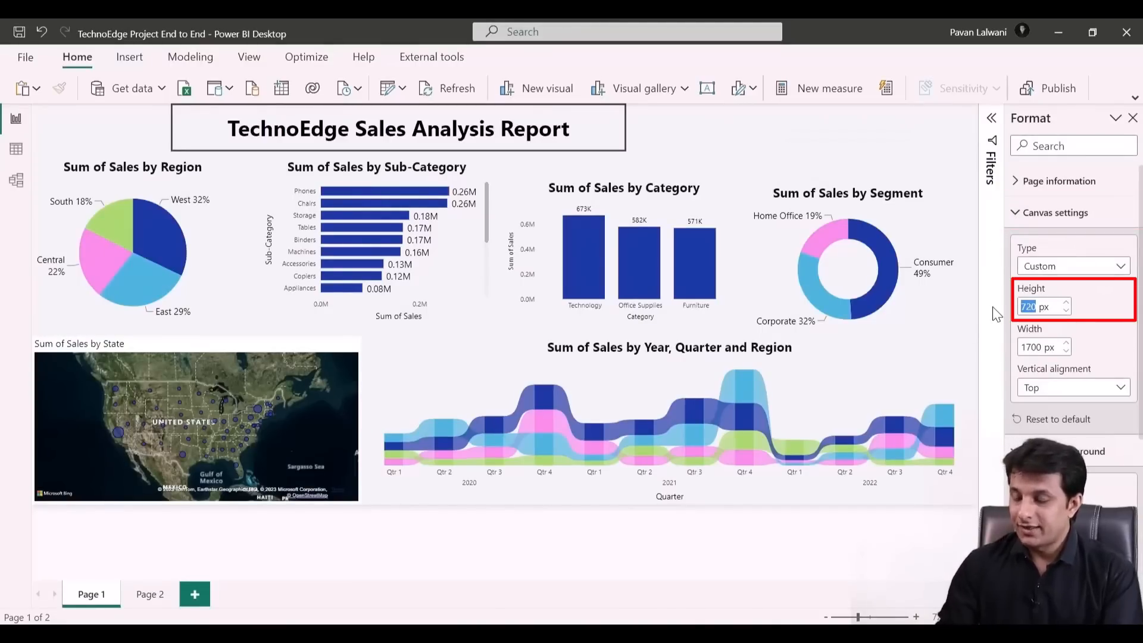
text(900)
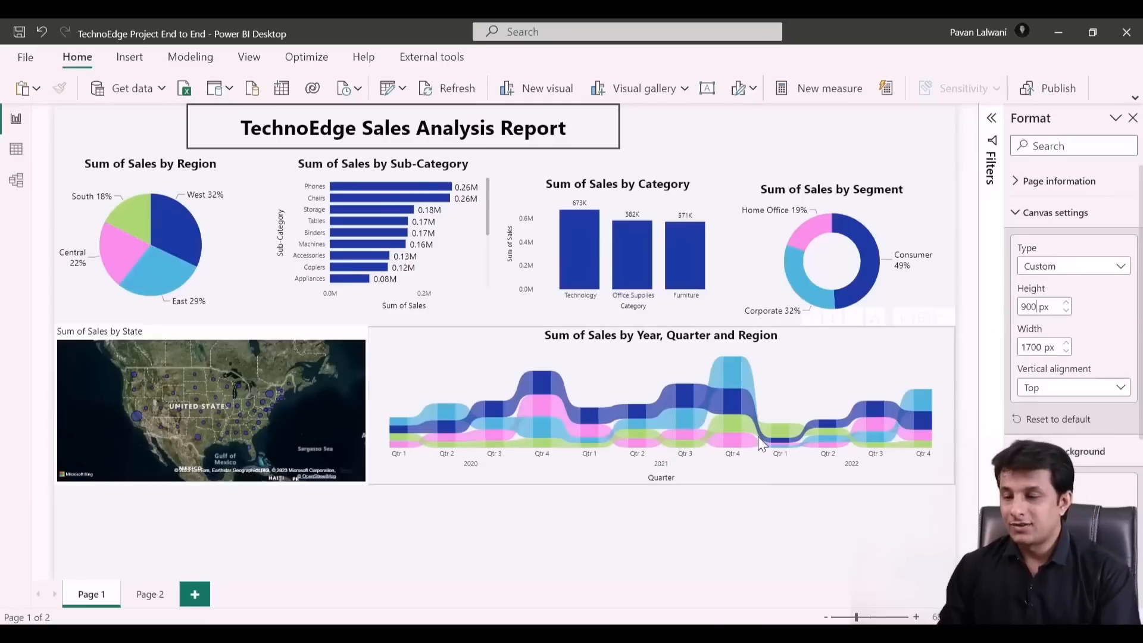
Move the ribbon chart and the State map down to the bottom edge of the taller page
click(763, 470)
drag(769, 469, 769, 514)
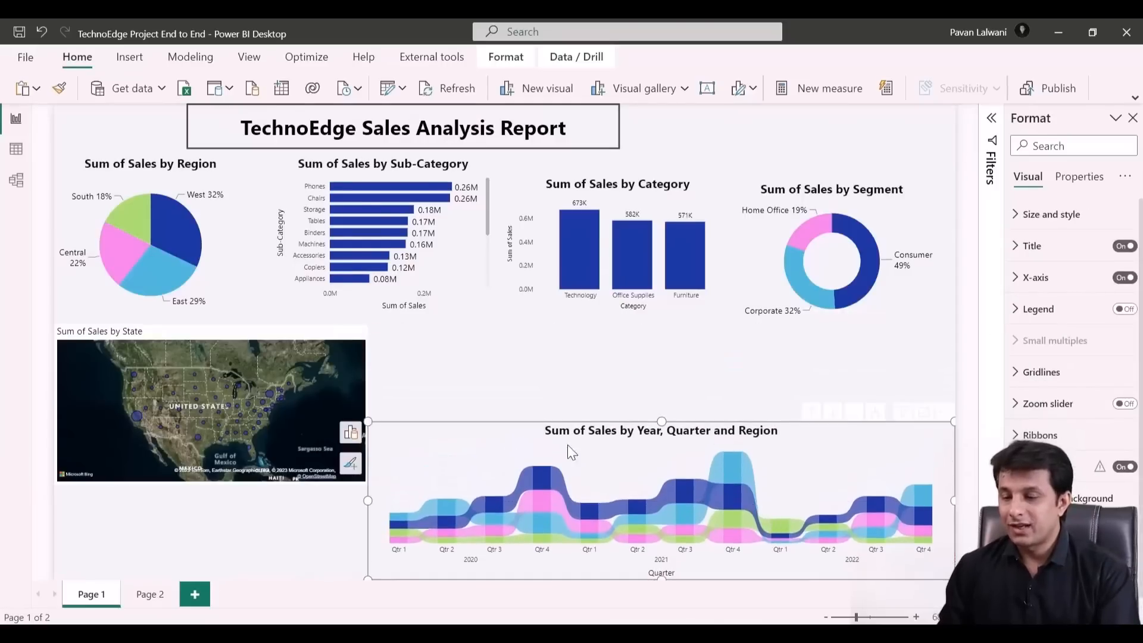
drag(348, 391, 348, 454)
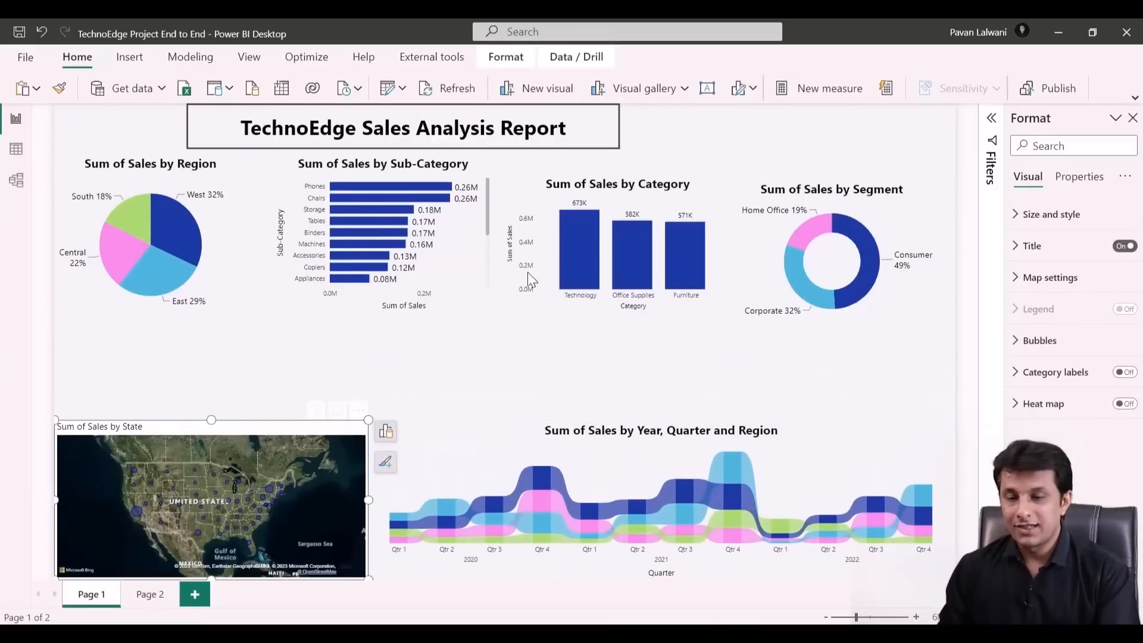
Move the Segment, Category, Region and Sub-Category charts down to just above the State map and ribbon chart
drag(901, 312, 899, 401)
click(626, 296)
drag(626, 295, 613, 383)
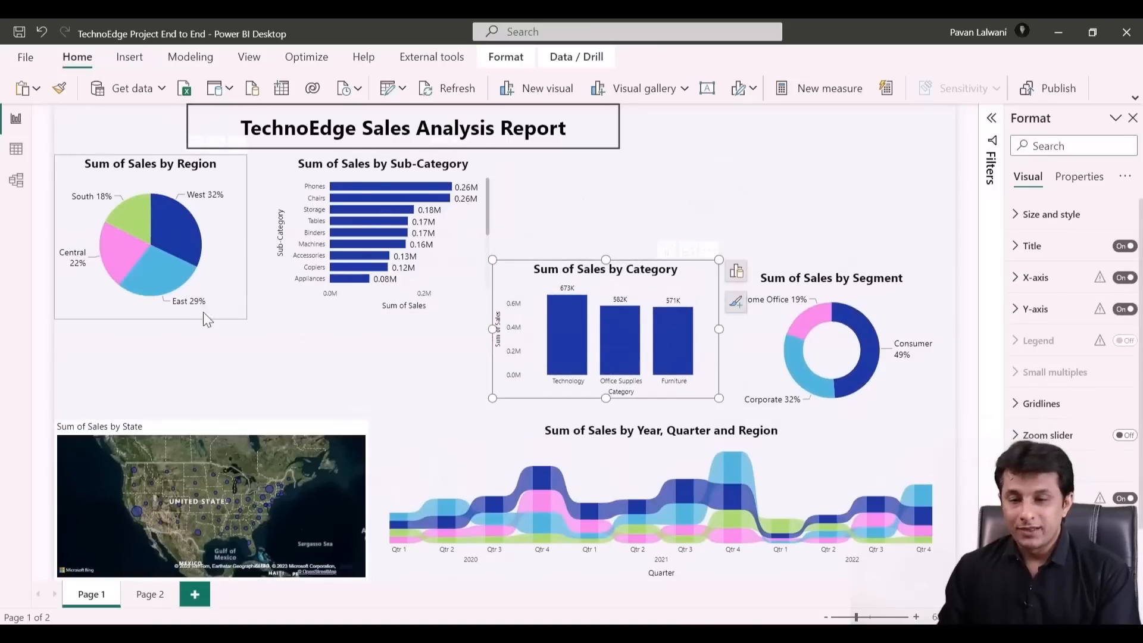
drag(204, 316, 199, 411)
click(327, 302)
drag(327, 301, 310, 387)
click(587, 209)
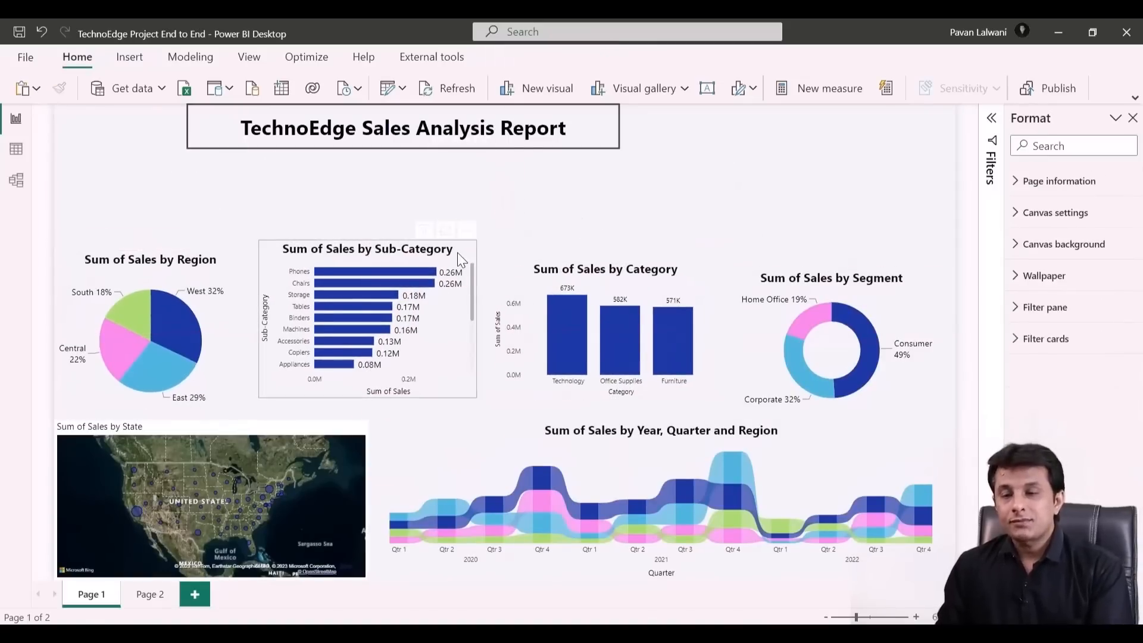
drag(458, 253, 456, 272)
drag(64, 173, 936, 252)
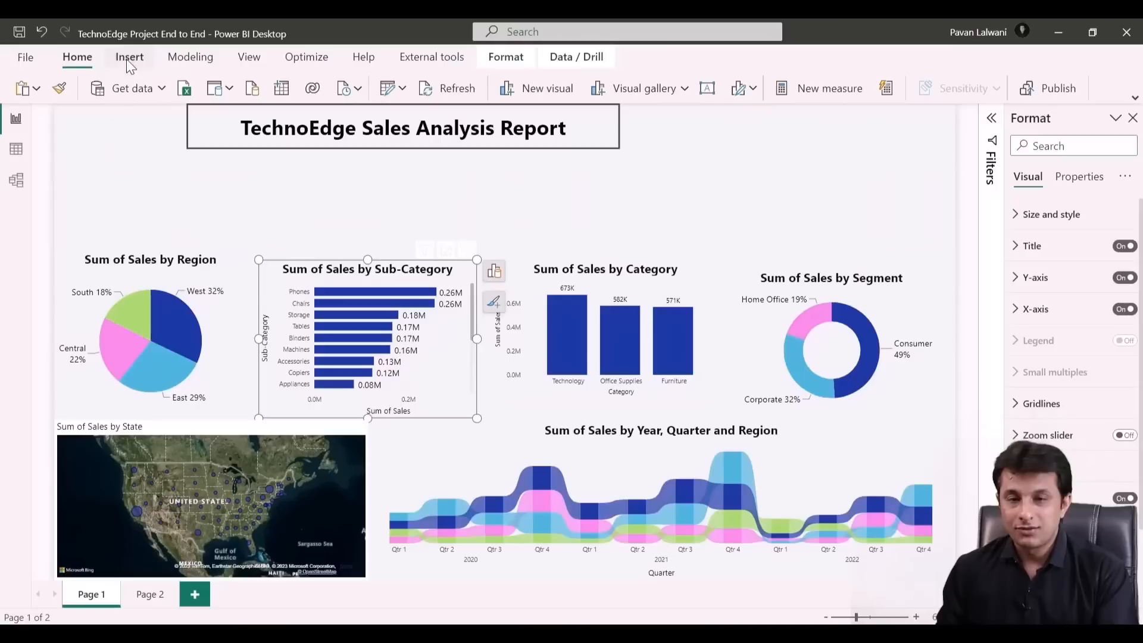
Add a card visual showing Sales above the Region pie chart and narrow it slightly
click(678, 89)
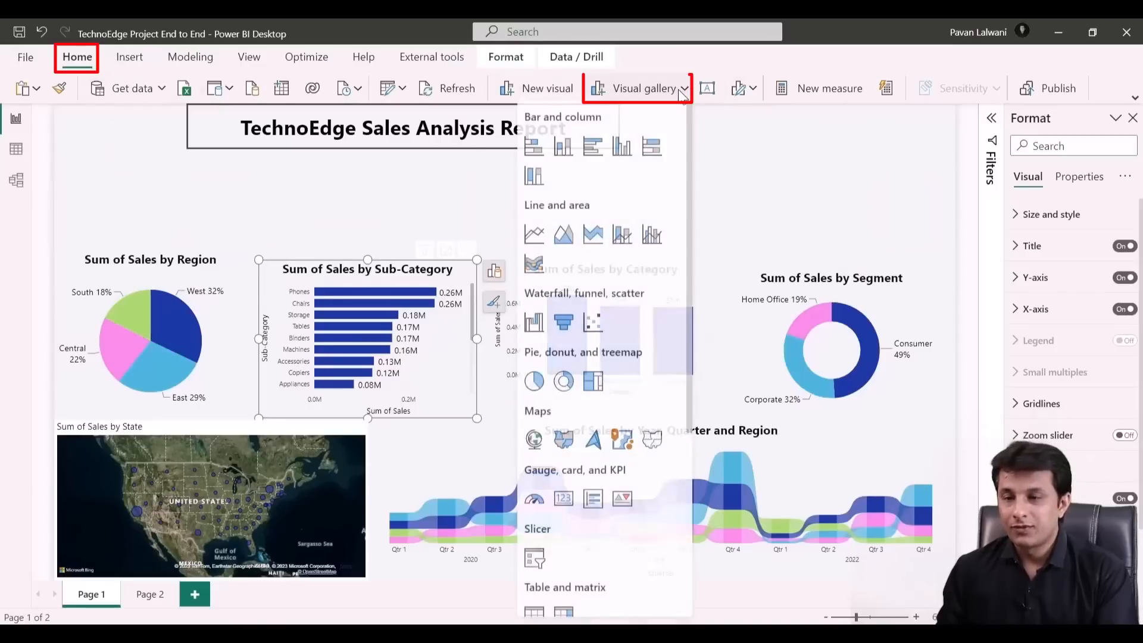
click(566, 505)
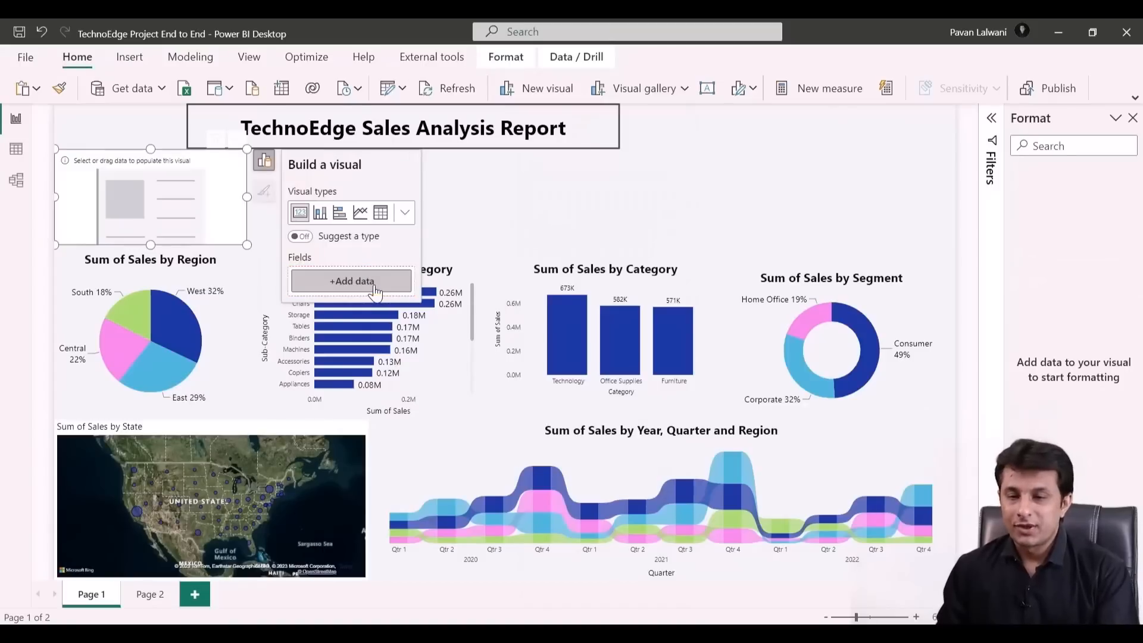
click(344, 286)
scroll(506, 369, down, 3)
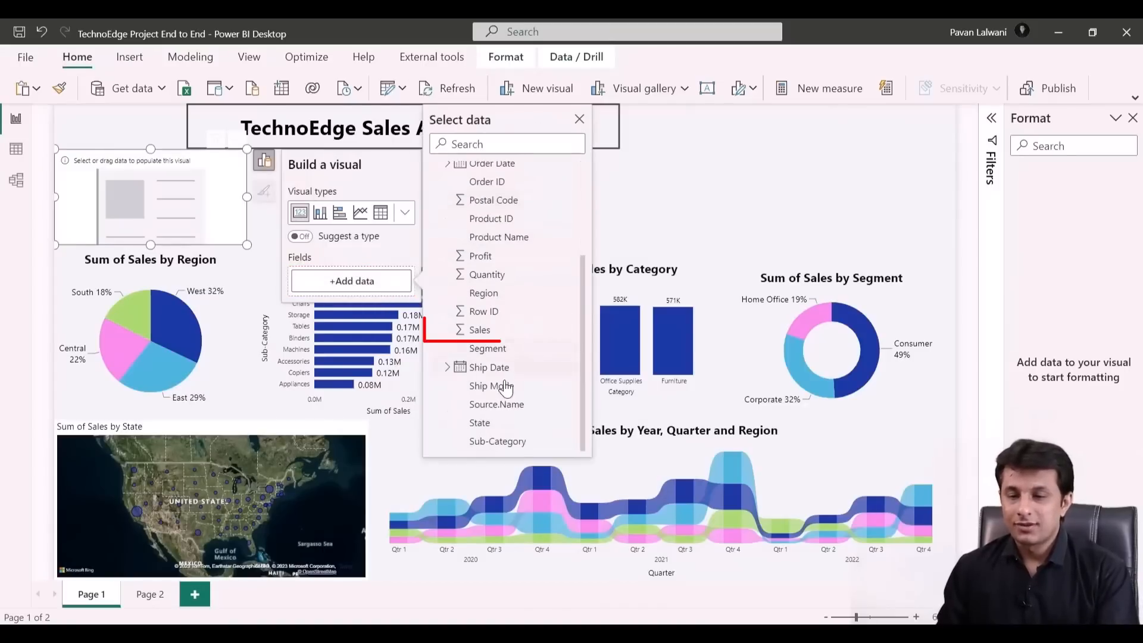
click(495, 328)
mouse_move(248, 146)
mouse_down()
mouse_move(222, 161)
mouse_move(227, 151)
mouse_up()
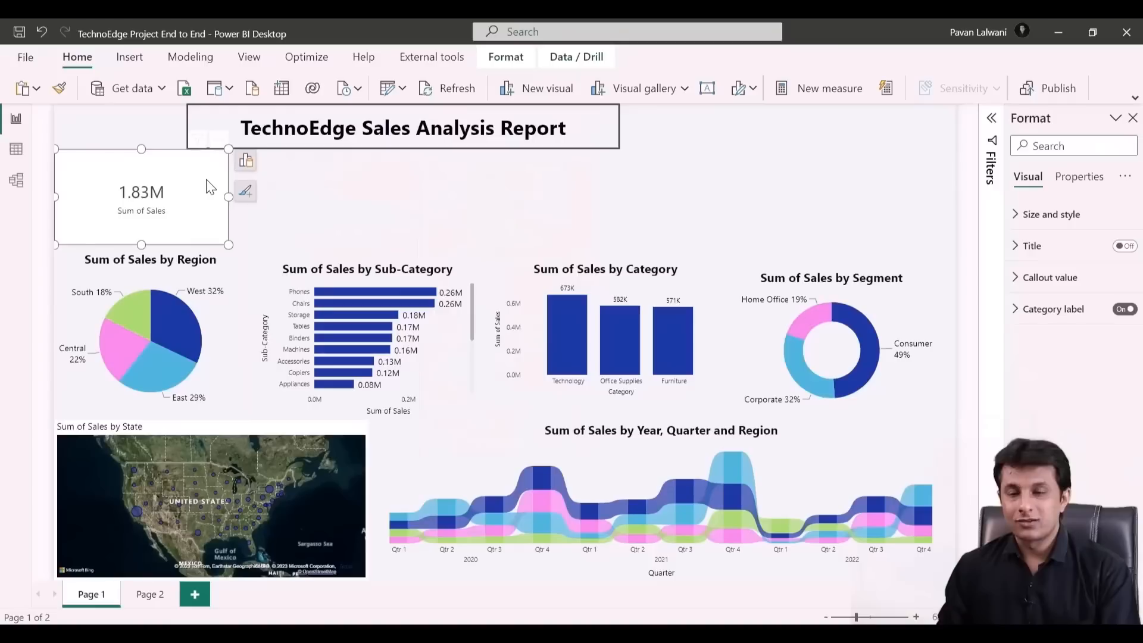
Duplicate the Sales card, place the copy beside it, and replace its field with Quantity
key(ctrl+c)
key(ctrl+v)
drag(405, 178, 398, 173)
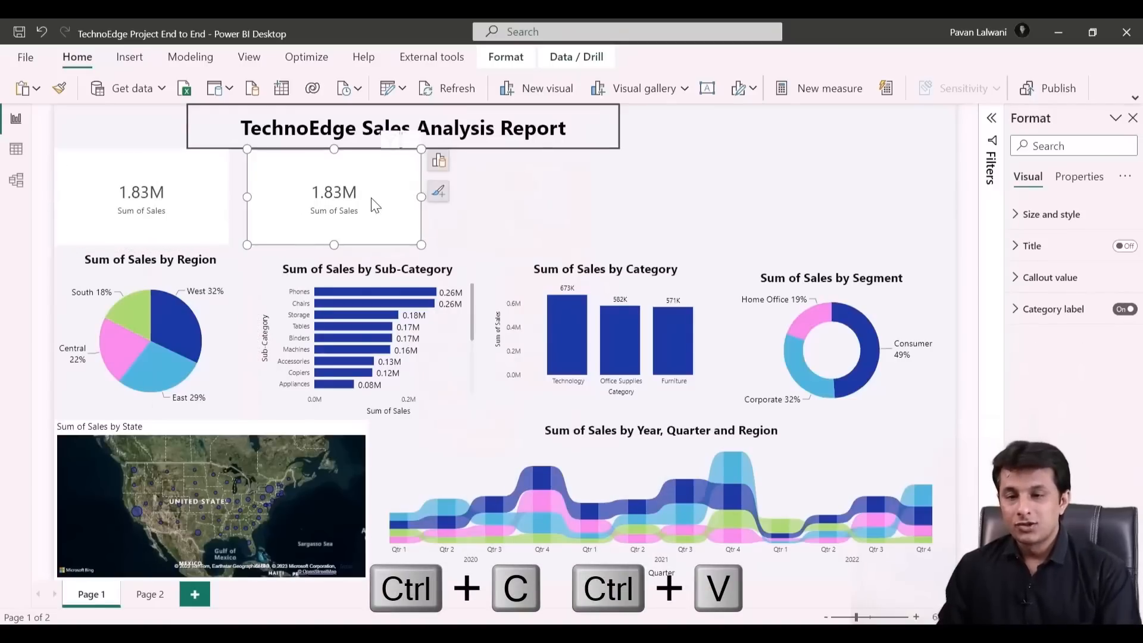
click(439, 162)
click(551, 281)
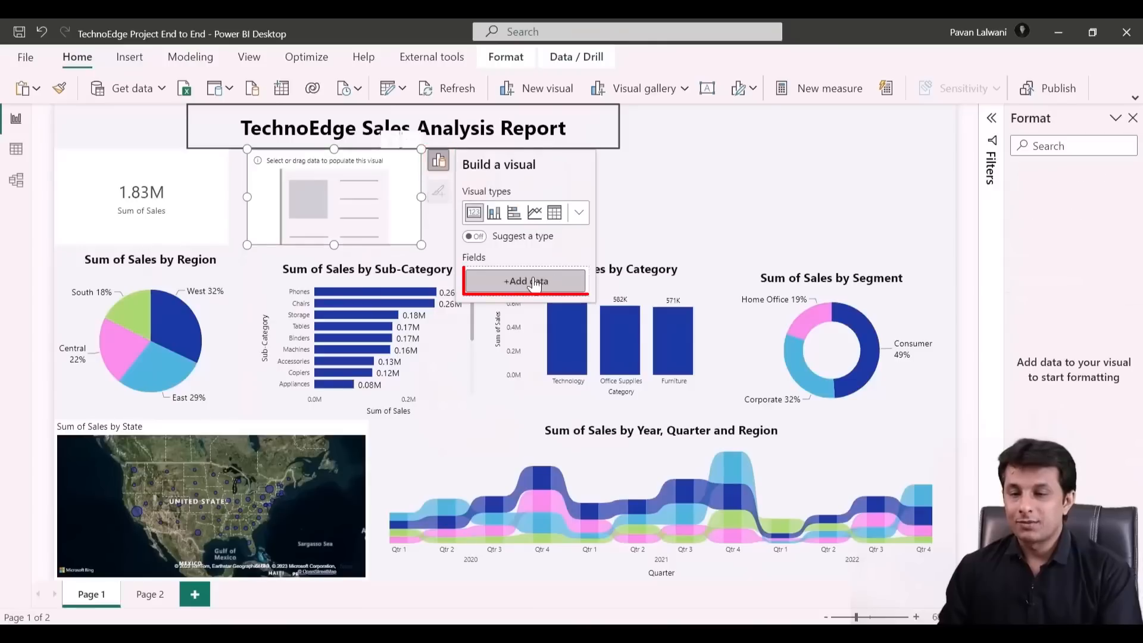
click(581, 294)
scroll(667, 367, down, 3)
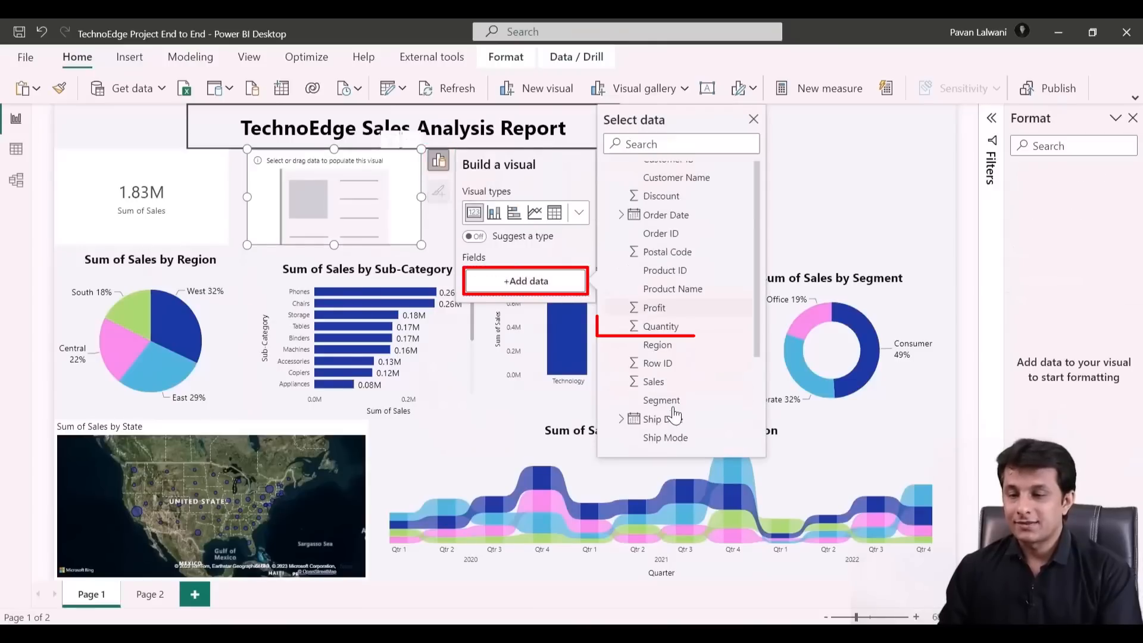
click(660, 324)
Duplicate the Quantity card, place the copy to its right, and replace its field with Profit
key(ctrl+c)
key(ctrl+v)
drag(388, 219, 572, 213)
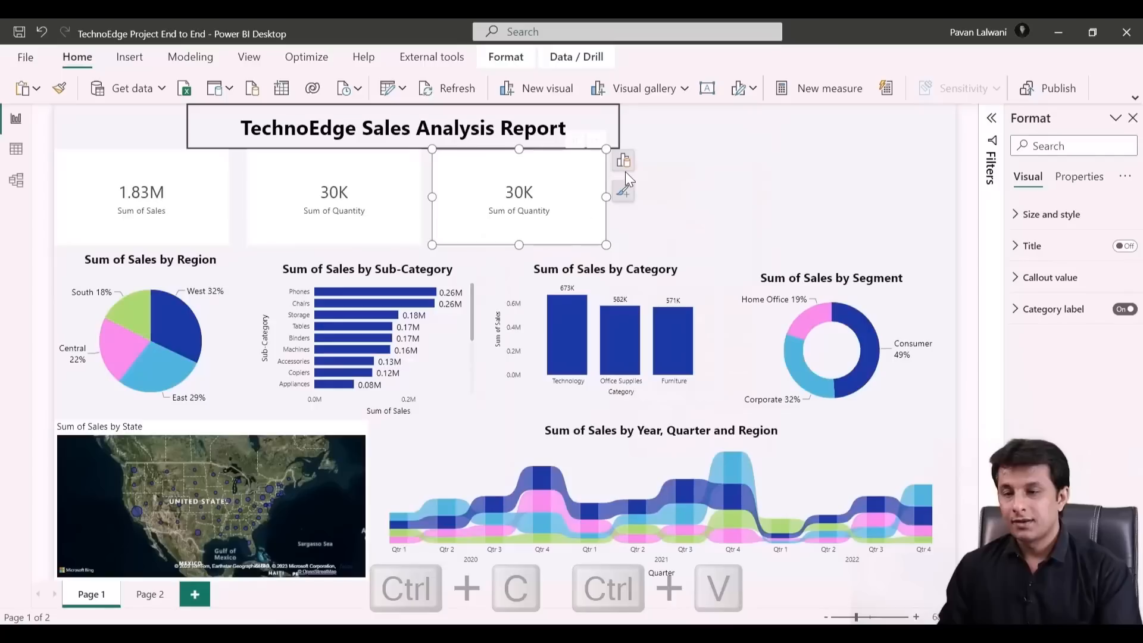
click(623, 160)
click(737, 280)
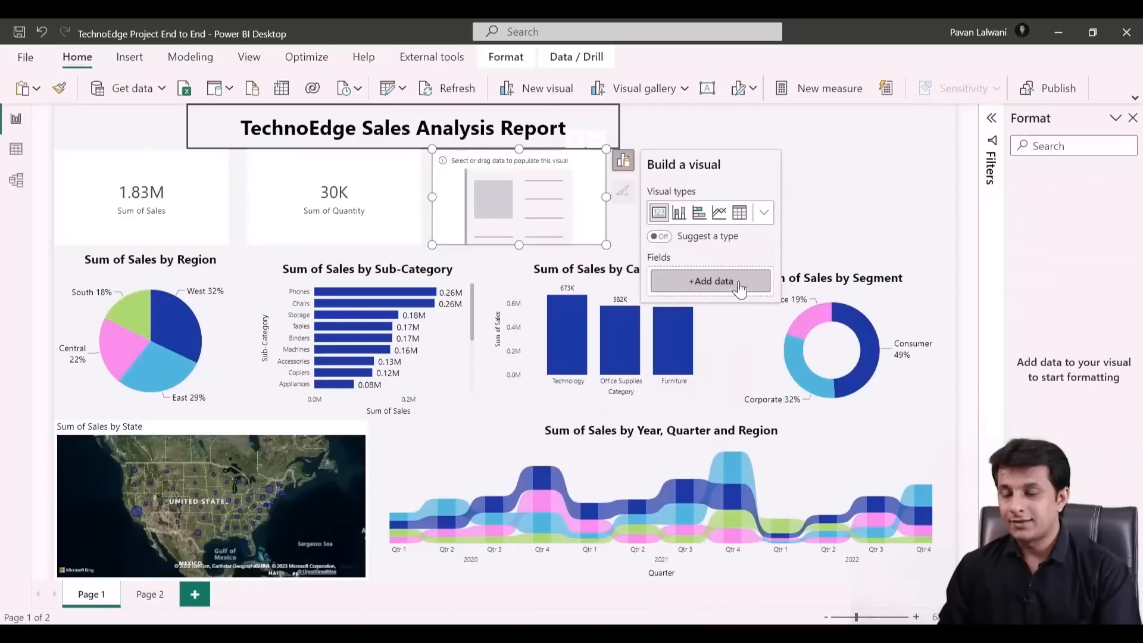
click(713, 282)
scroll(838, 390, down, 3)
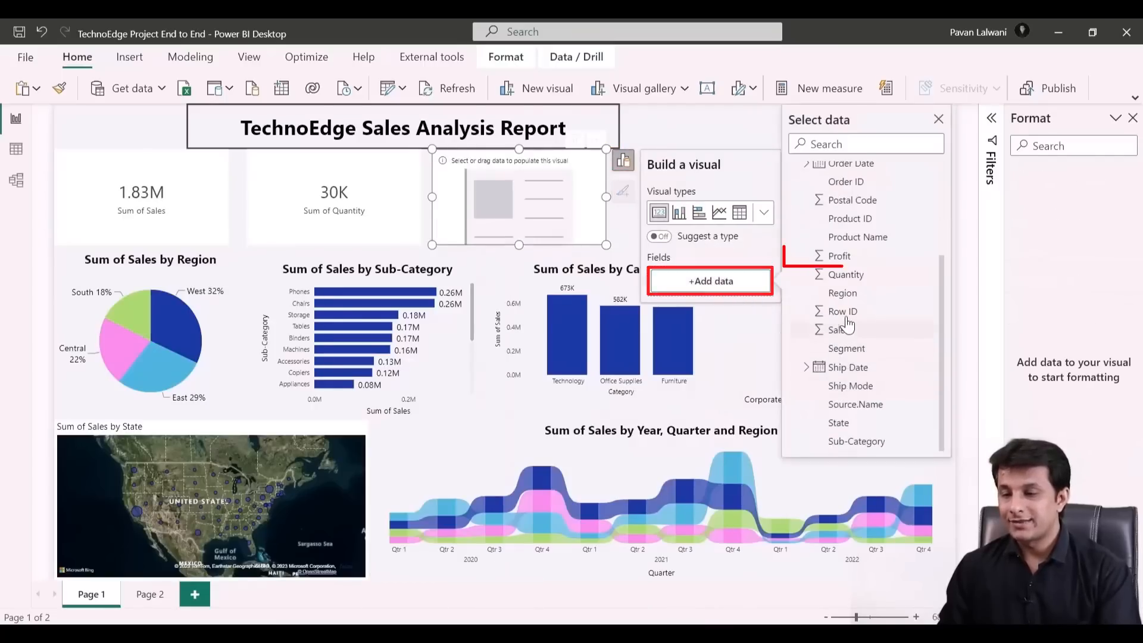
click(839, 256)
Duplicate the Profit card, place the copy to its right, and replace its field with Discount
key(ctrl+c)
key(ctrl+v)
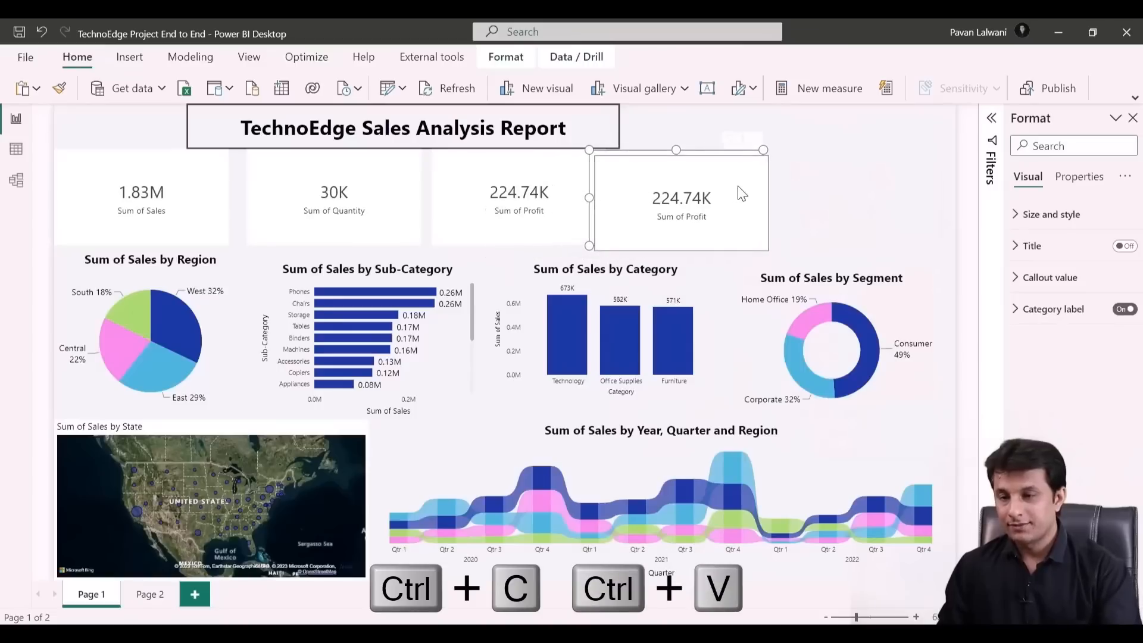
drag(741, 194, 770, 200)
key(Escape)
click(771, 191)
click(806, 162)
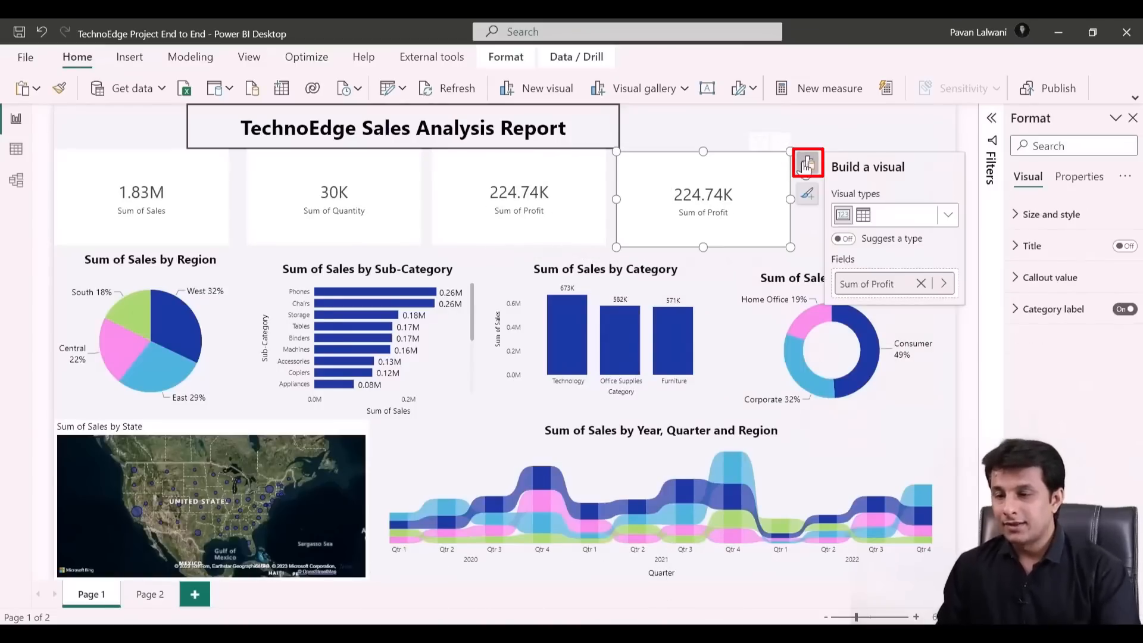
click(920, 284)
click(881, 283)
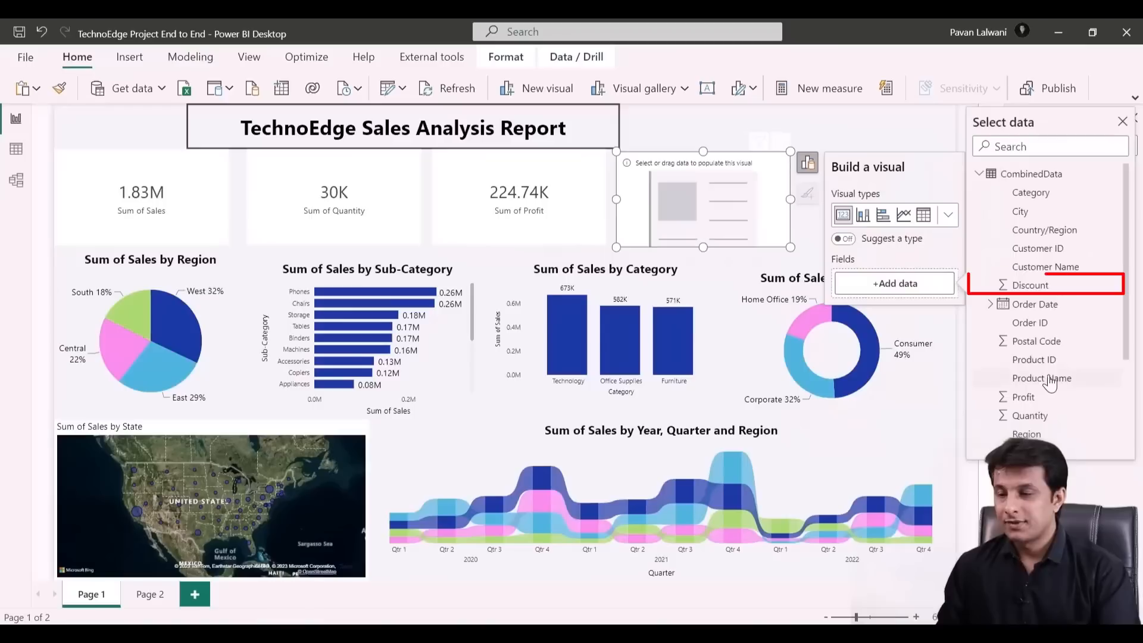
click(1047, 285)
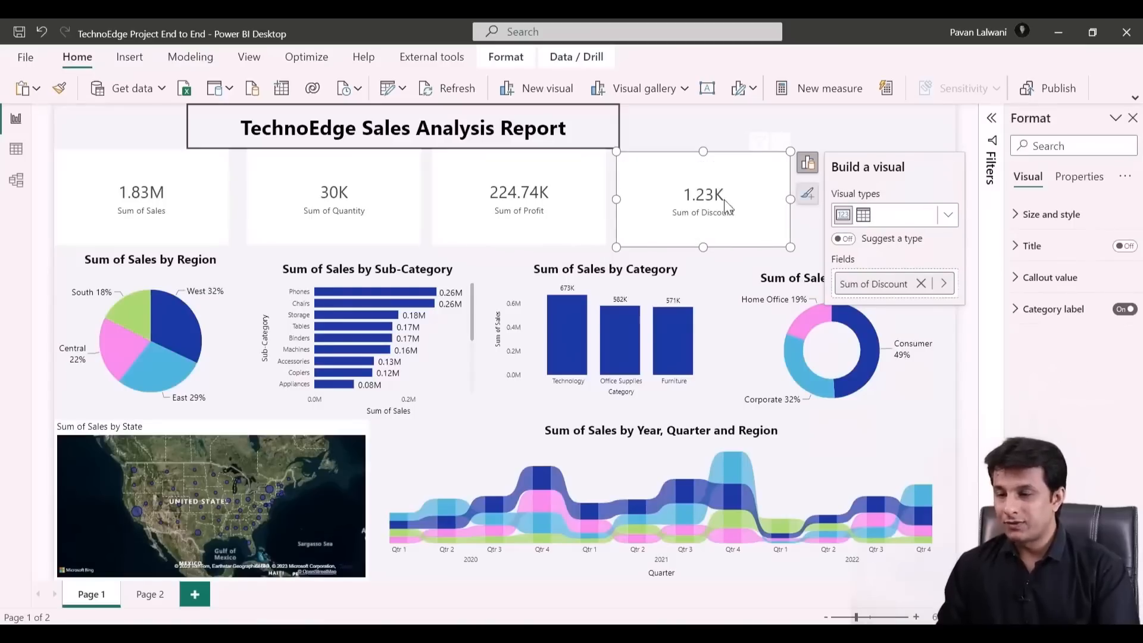
Duplicate the Discount card, move the copy to the page's right edge, and replace its field with Order ID
key(ctrl+c)
key(ctrl+v)
drag(759, 185, 931, 194)
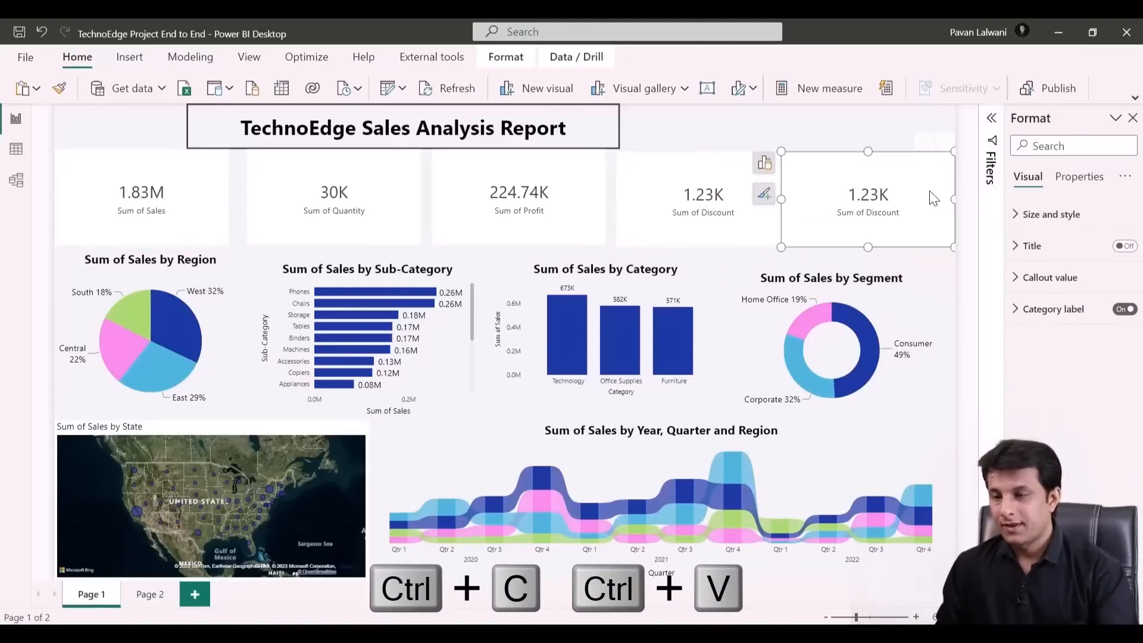
click(764, 165)
click(702, 283)
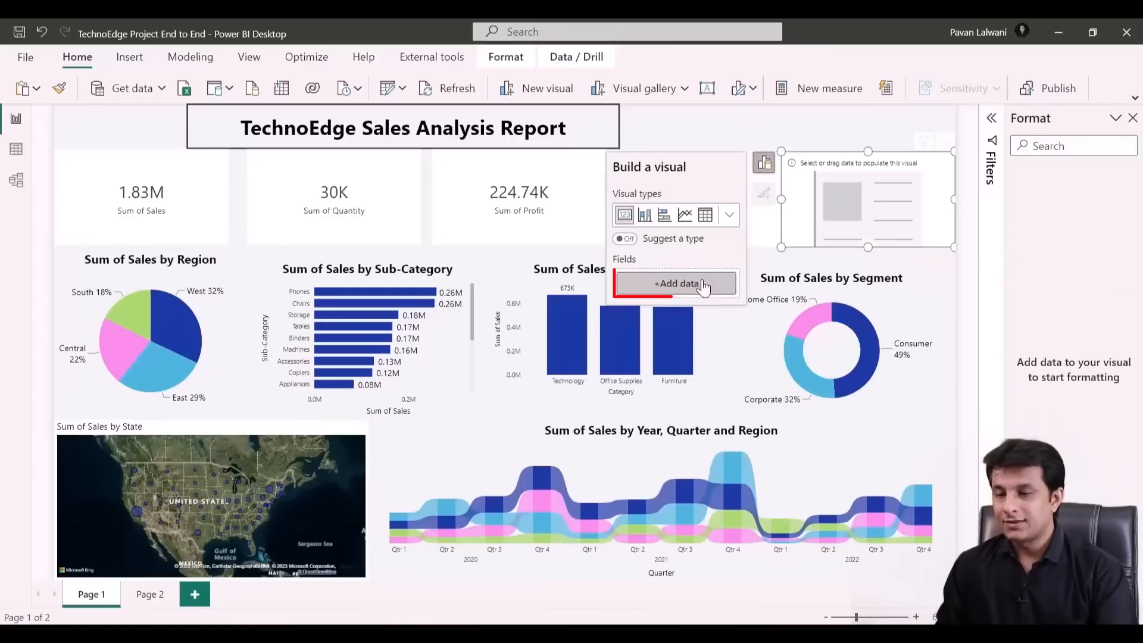
click(674, 286)
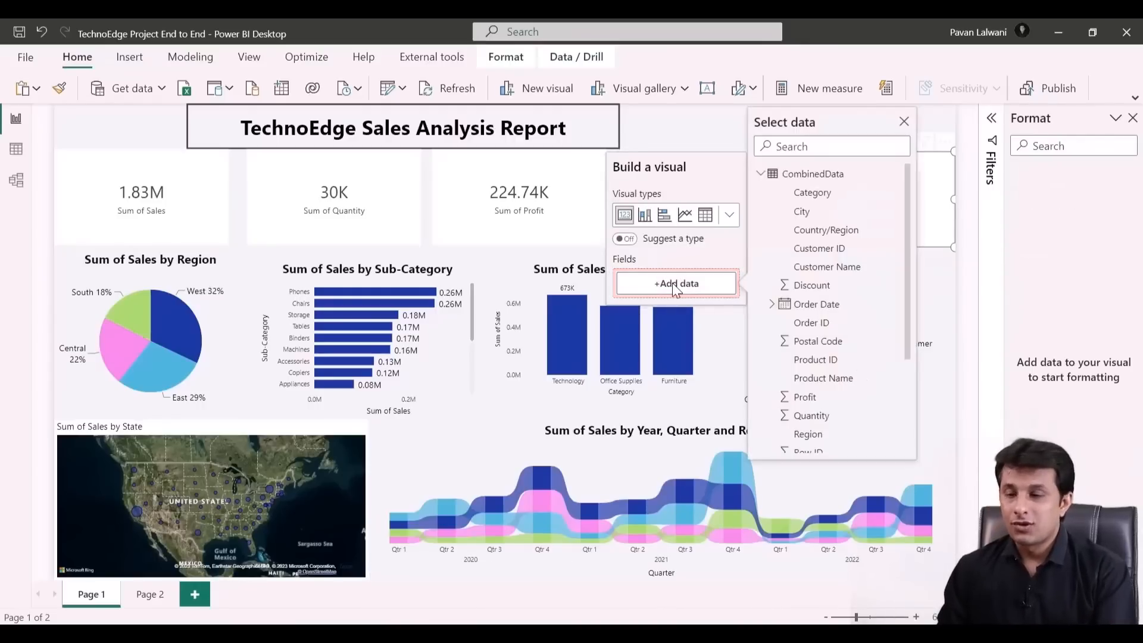
click(820, 324)
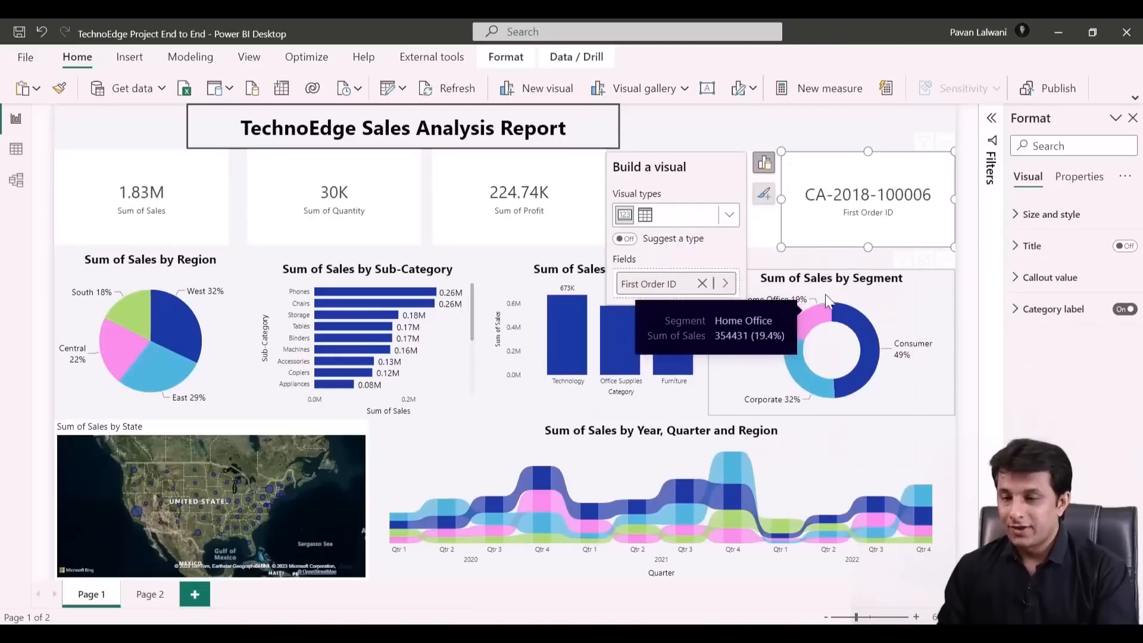
Summarize the Order ID card by Count and narrow it from its left side to leave a gap beside the Discount card
right_click(669, 283)
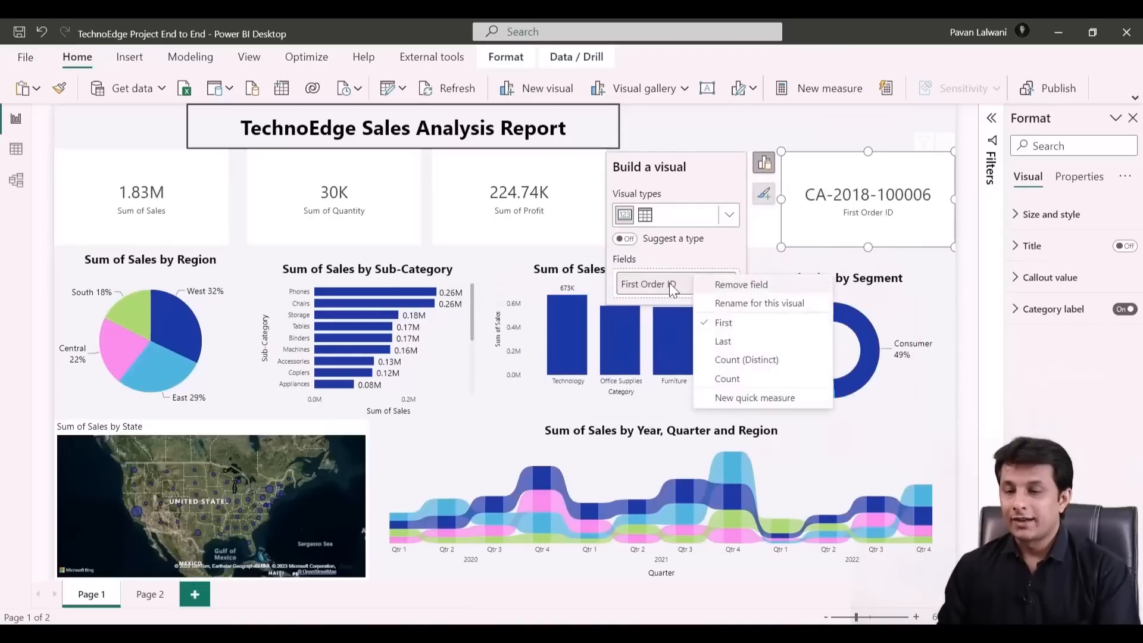
click(743, 378)
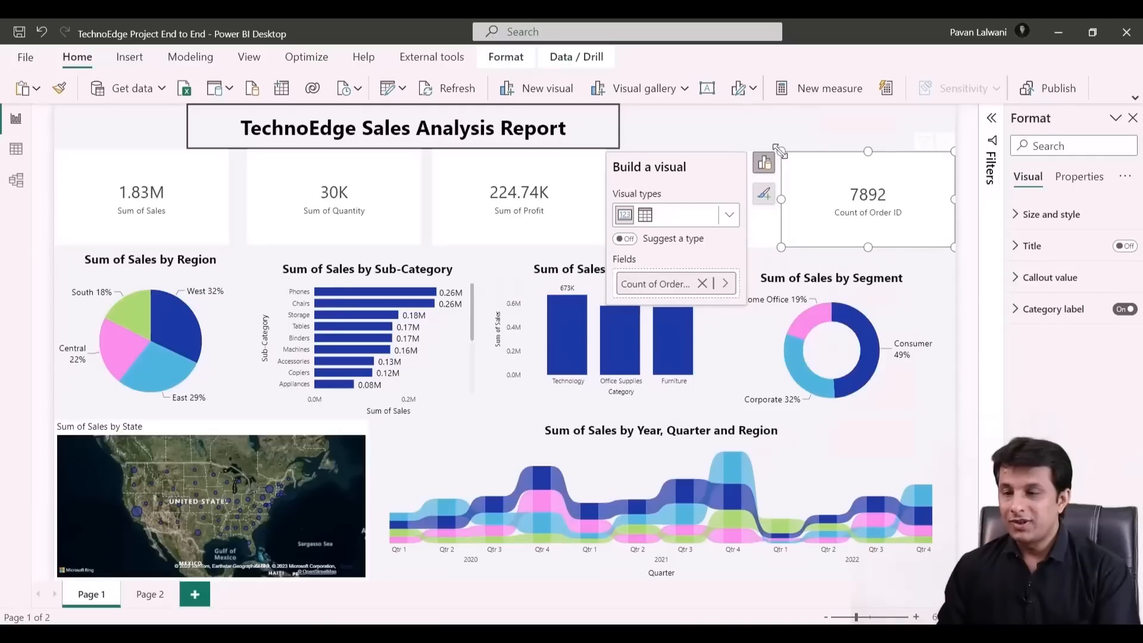
drag(779, 150, 803, 156)
click(777, 123)
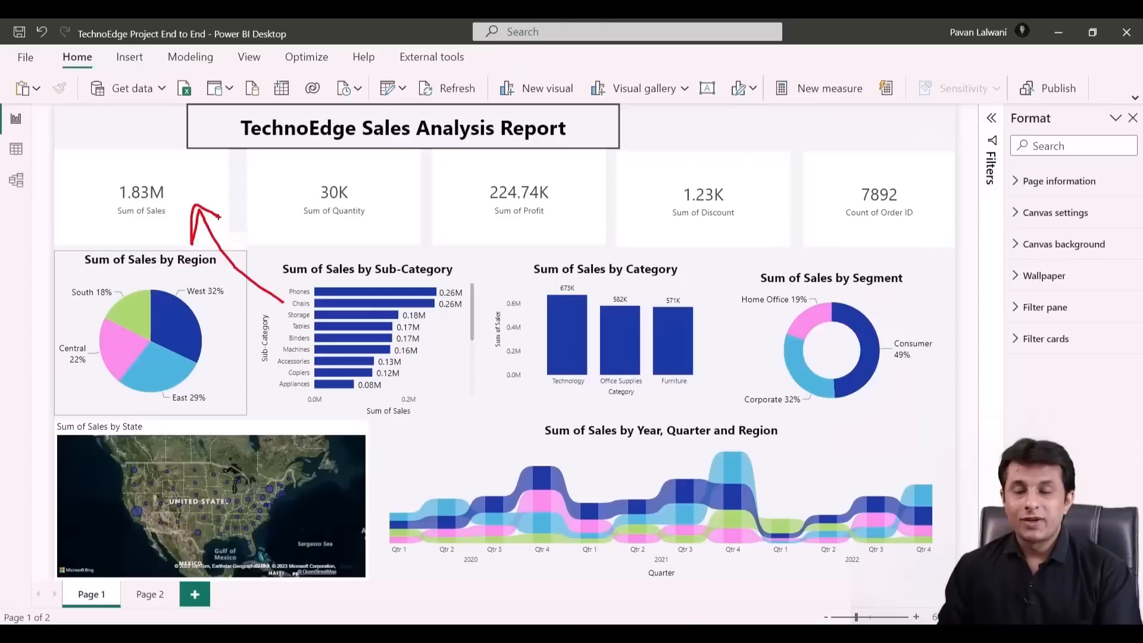
Set the Order ID count card's callout value to black at font size 32
click(190, 220)
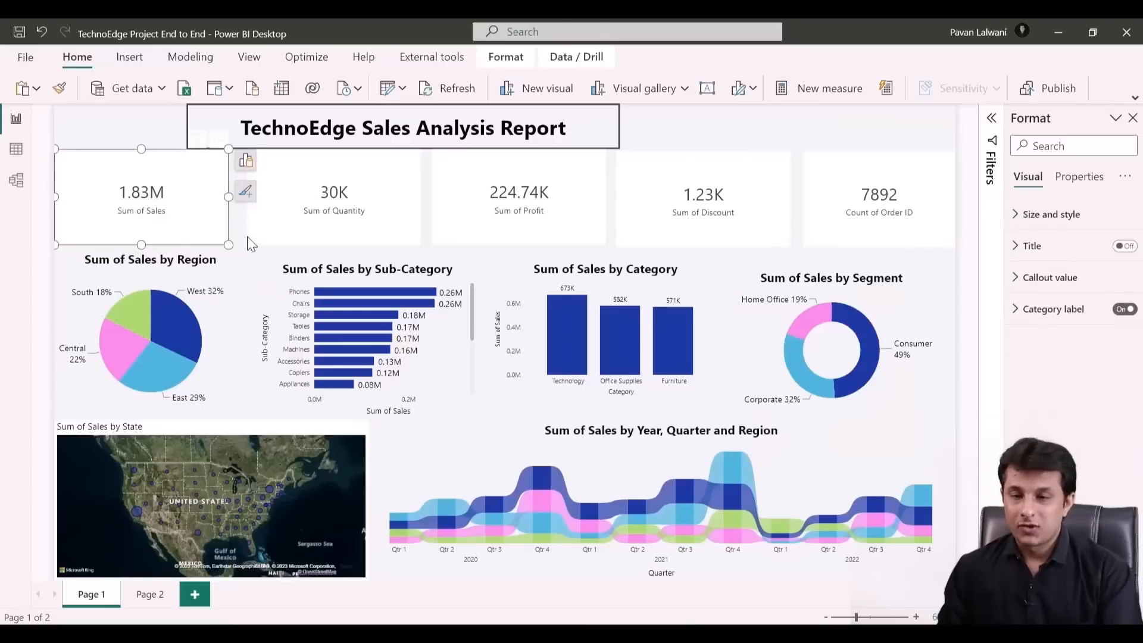
click(857, 182)
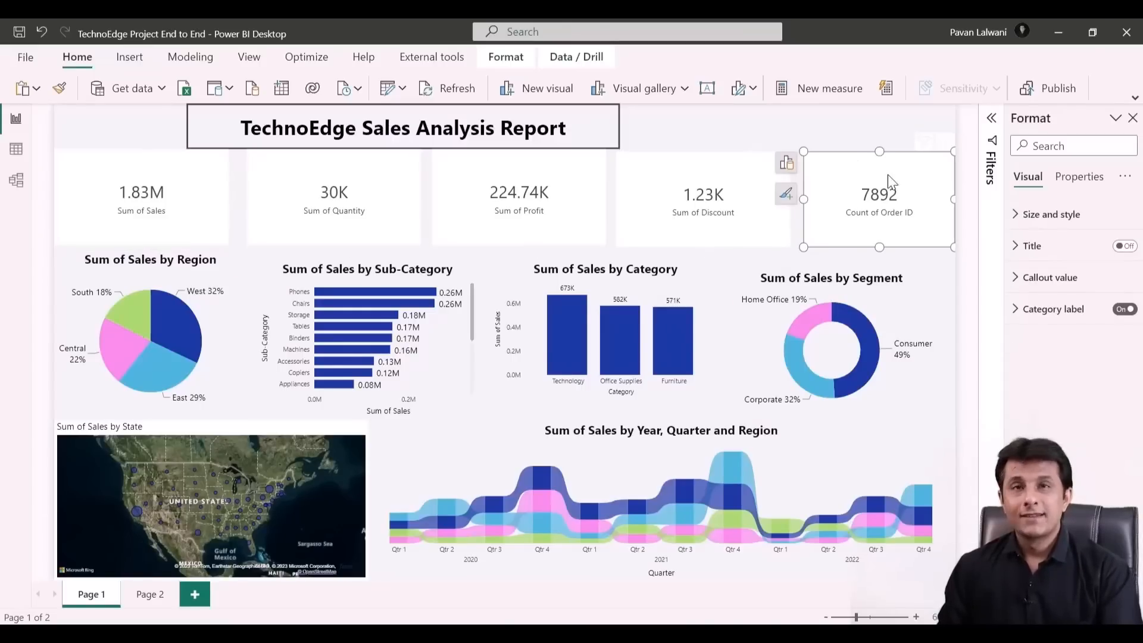
drag(1000, 257, 1138, 320)
key(Escape)
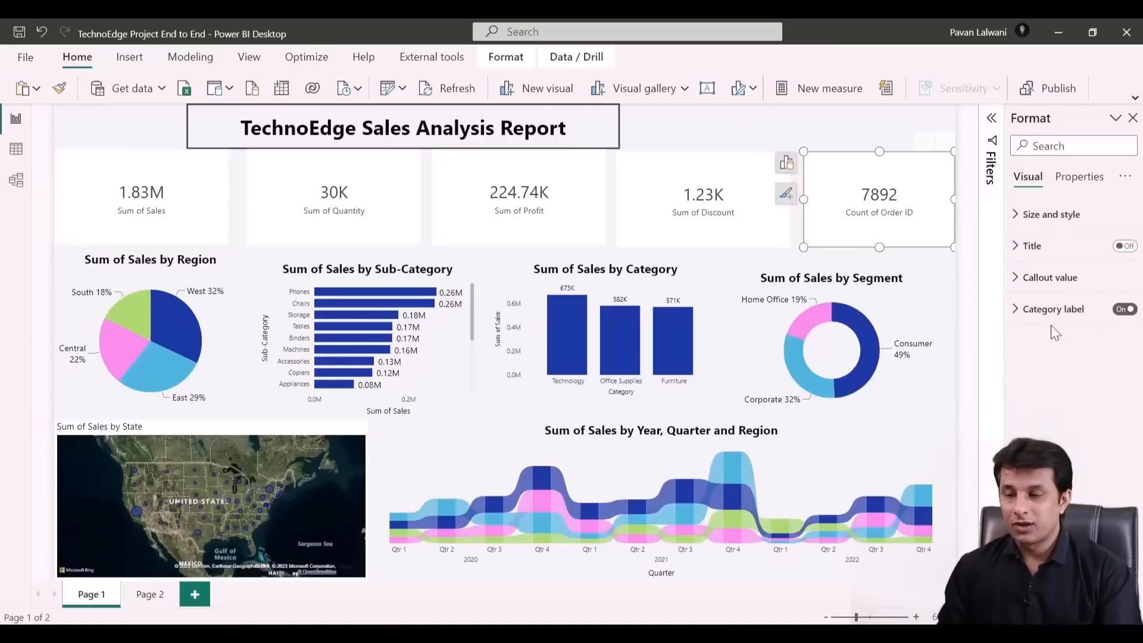
click(1016, 279)
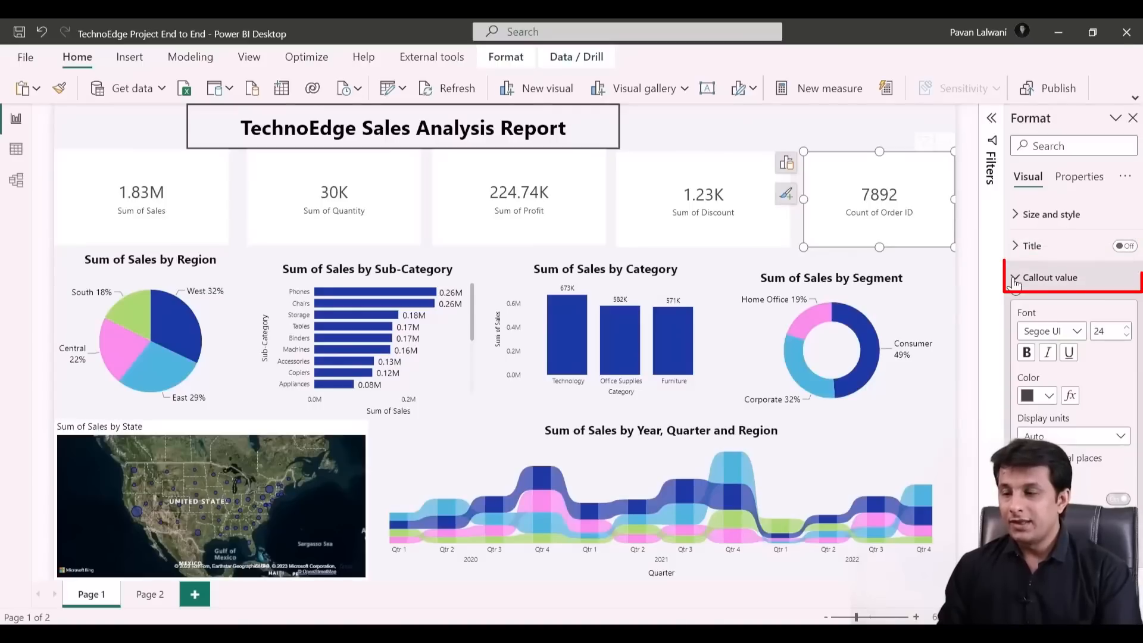
click(1038, 396)
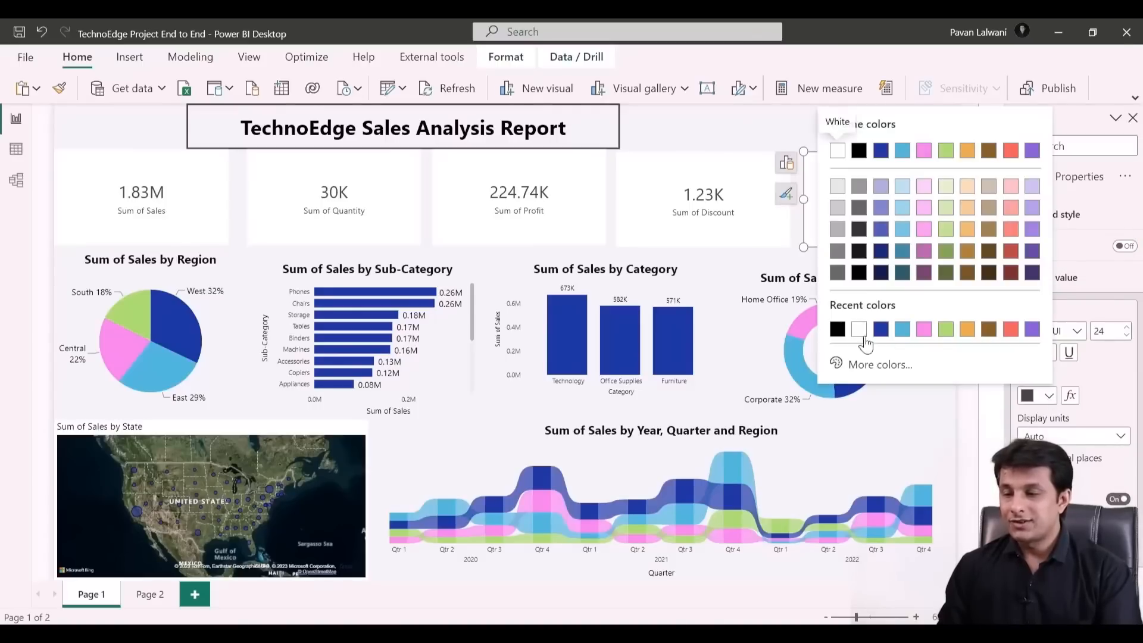
click(838, 330)
drag(1087, 320, 1129, 333)
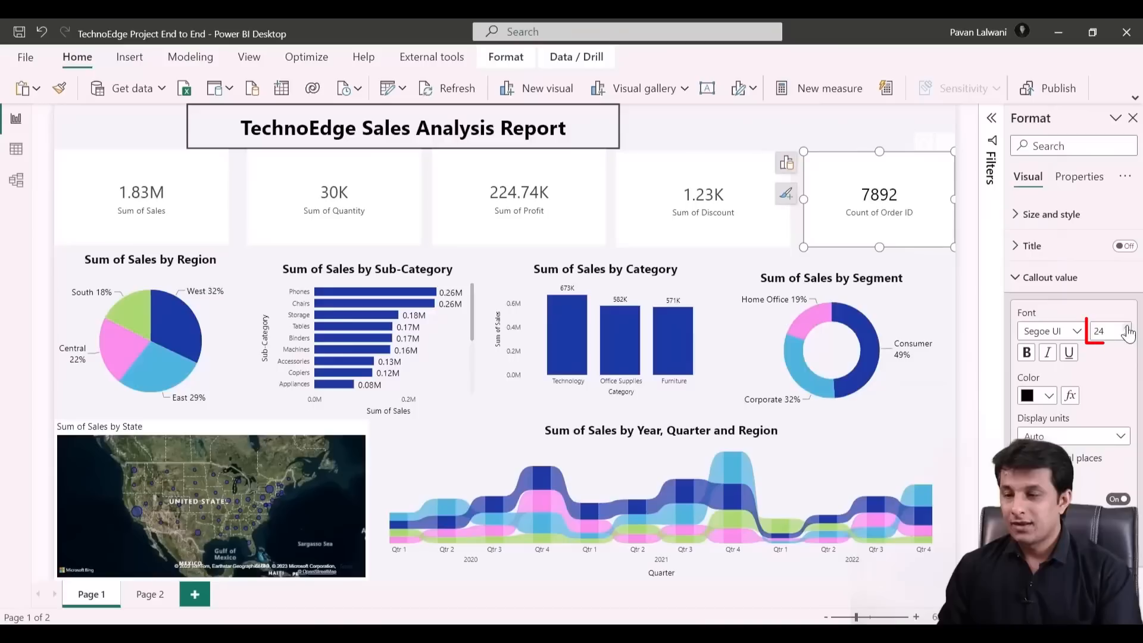
click(1129, 328)
click(1129, 328)
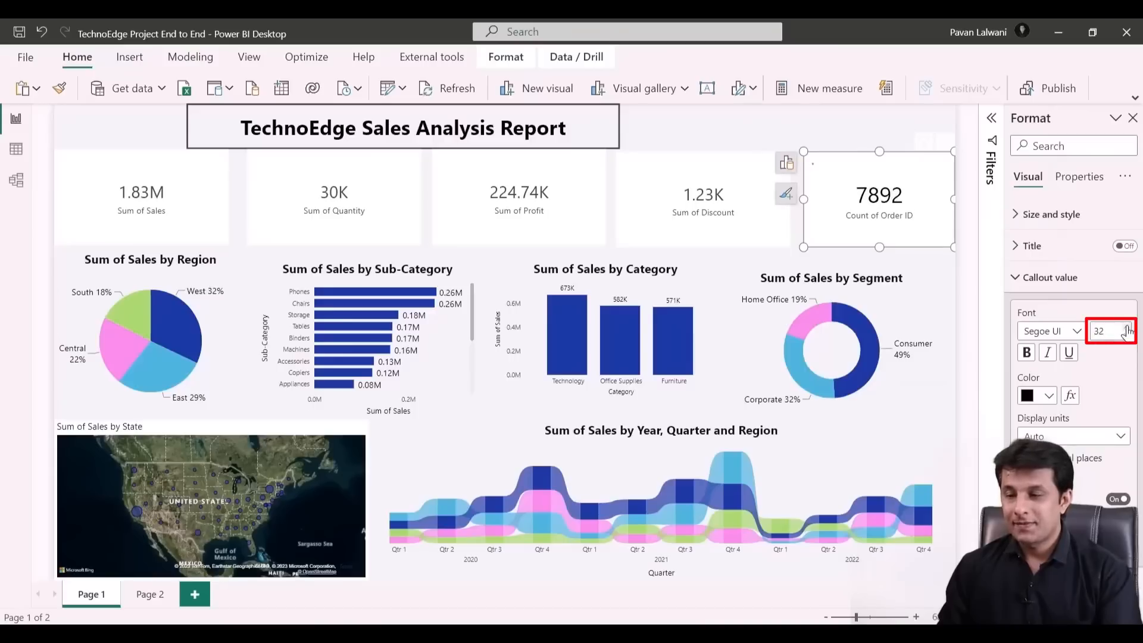
Set the Order ID count card's callout display units to Thousands with 0 decimal places
click(1095, 434)
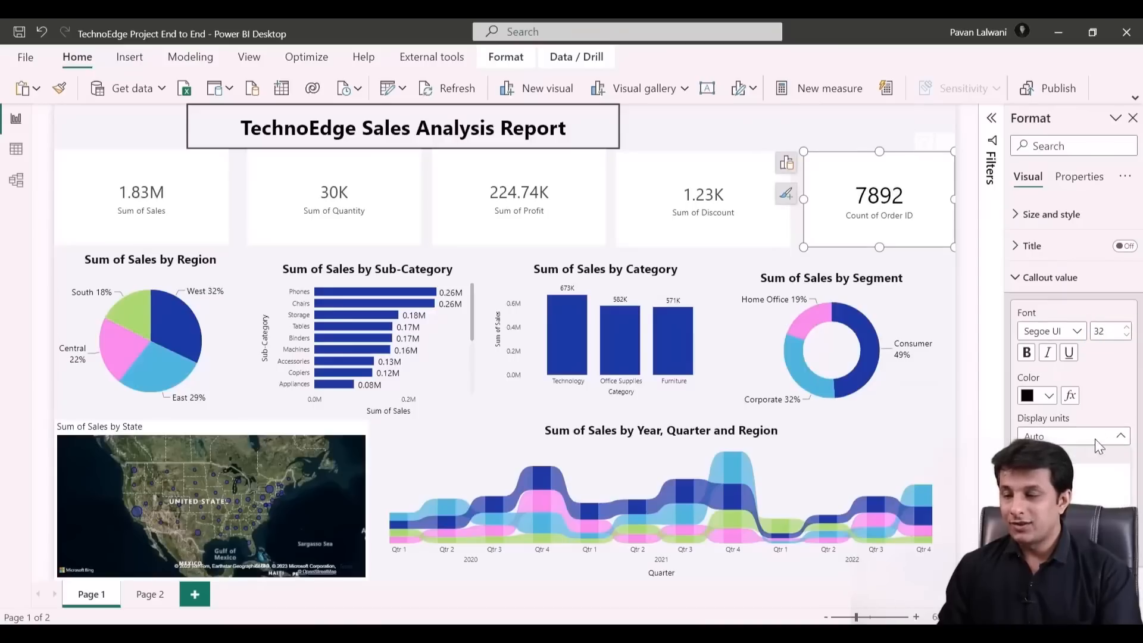
click(1072, 491)
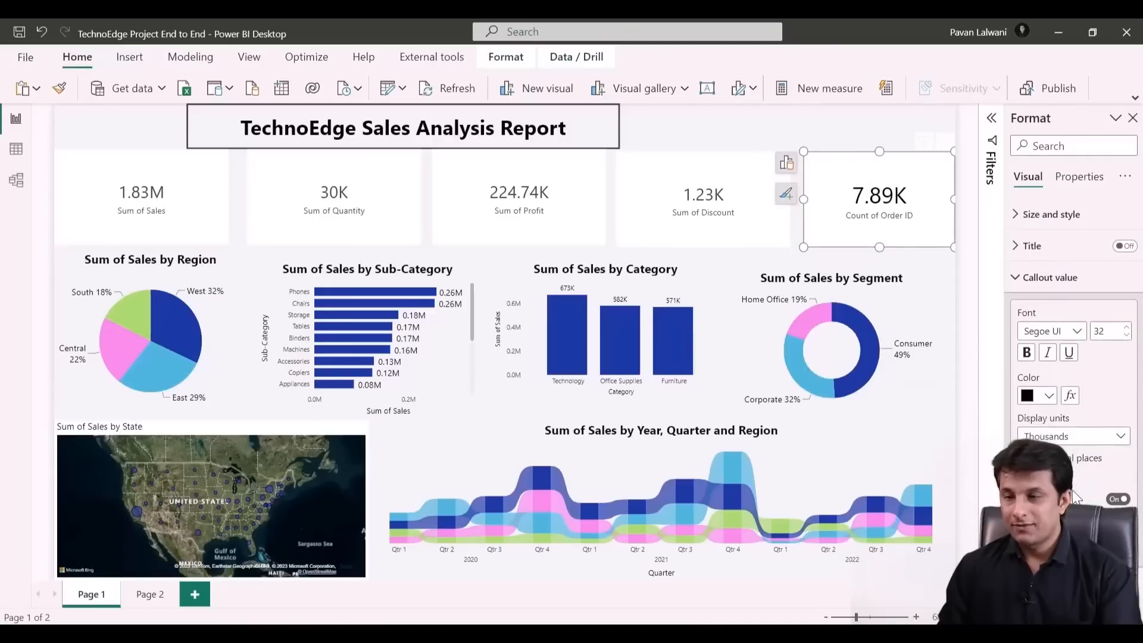
click(1038, 477)
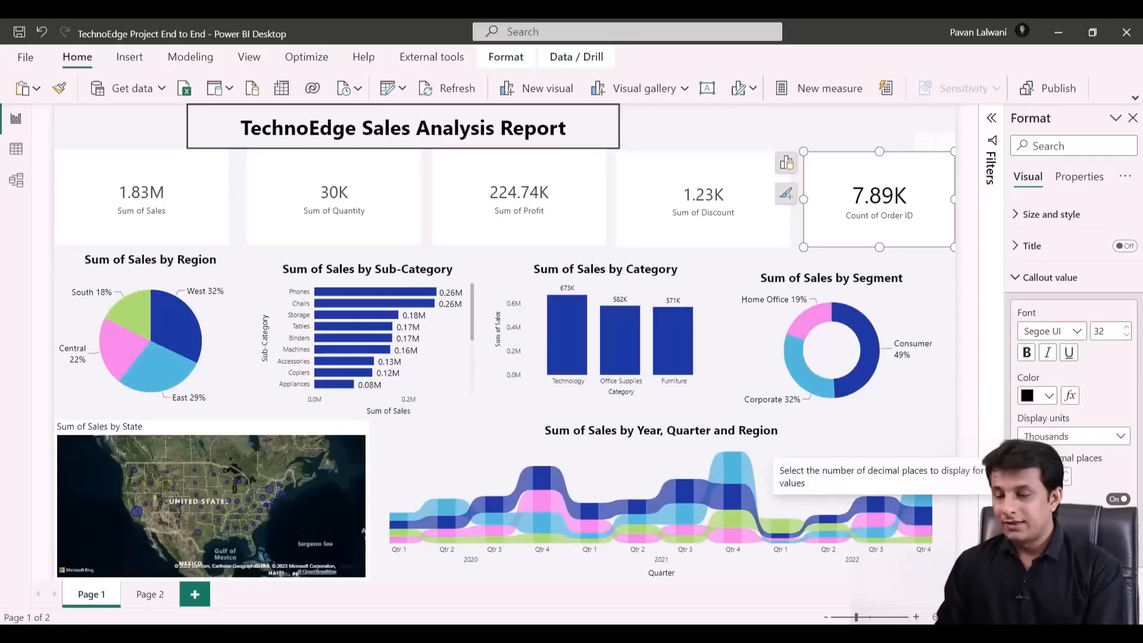
text(0)
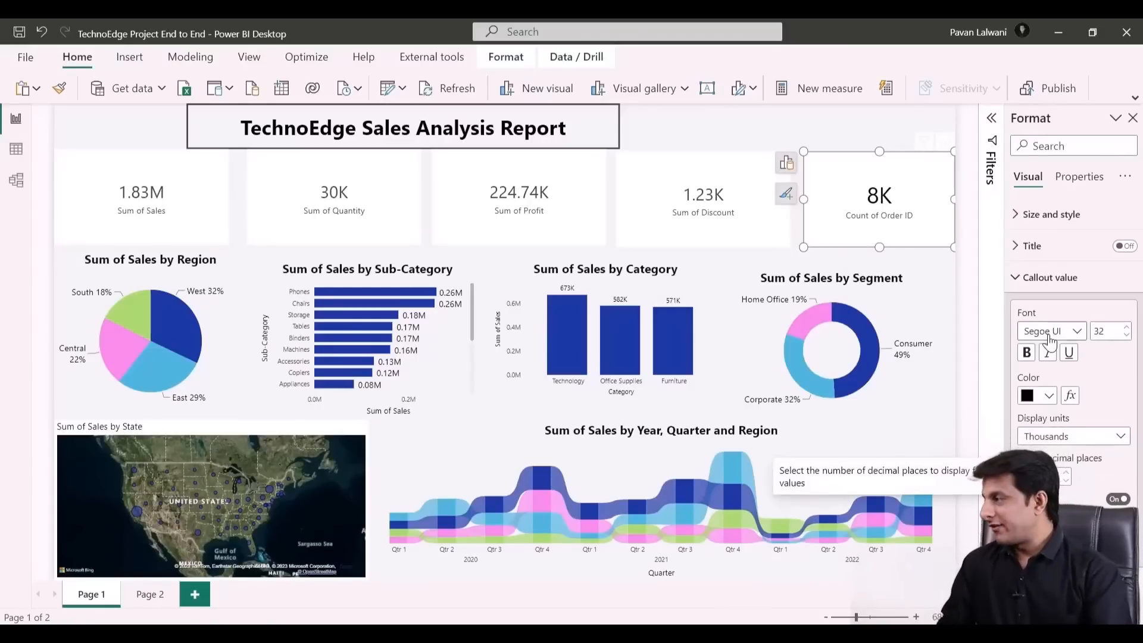
Turn off the Order ID count card's background and shorten the card from its upper edge
click(1017, 278)
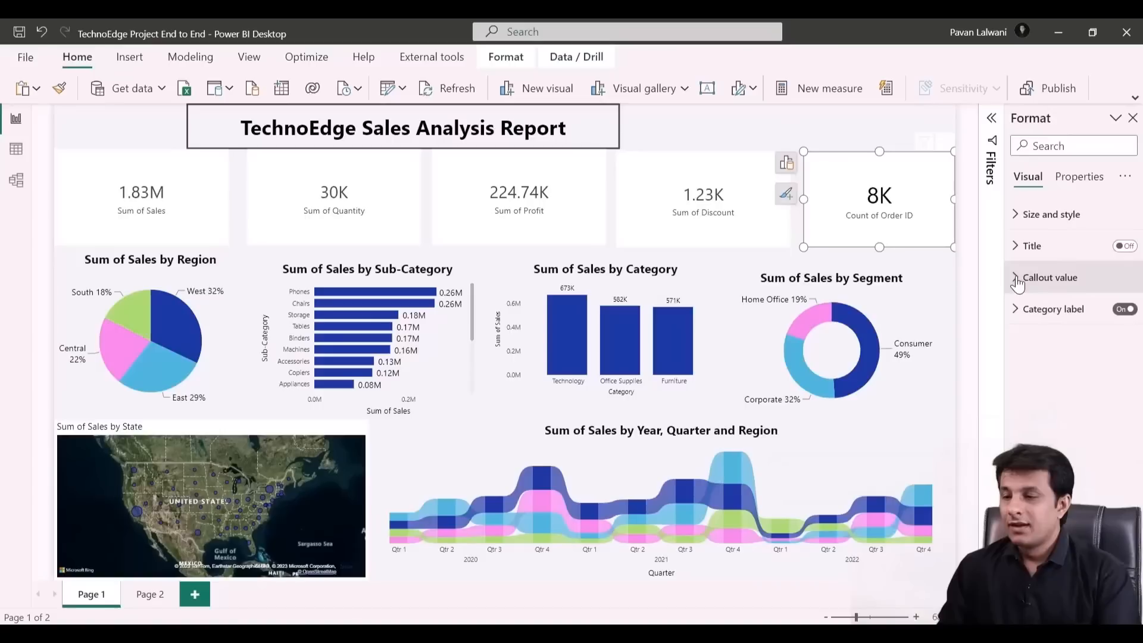
click(1017, 217)
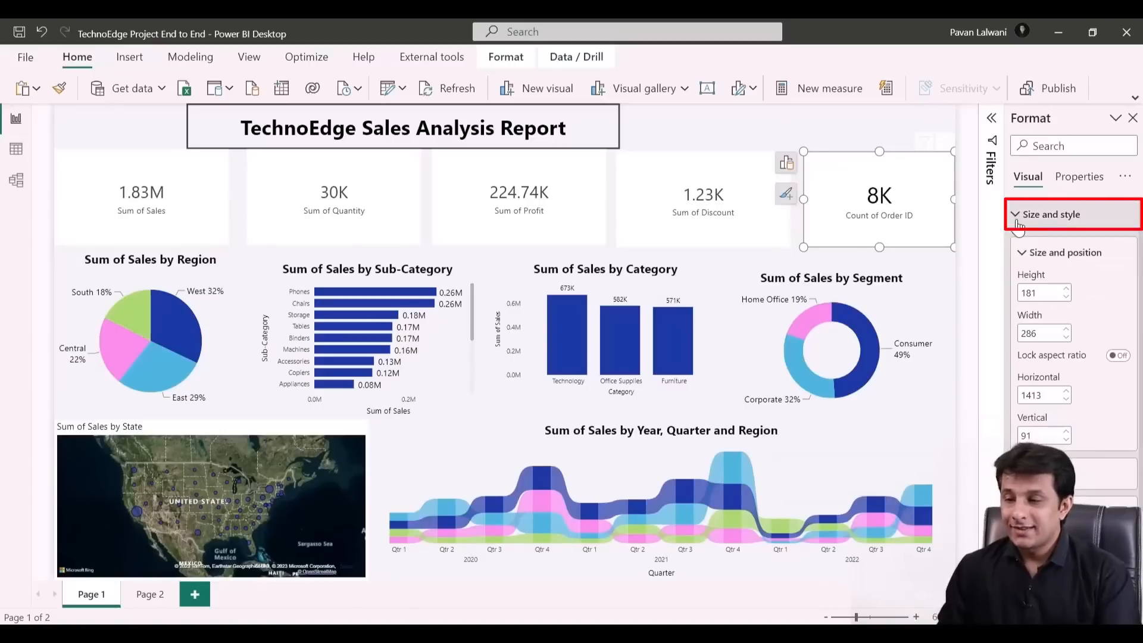
click(1020, 254)
click(1117, 331)
drag(883, 156, 883, 173)
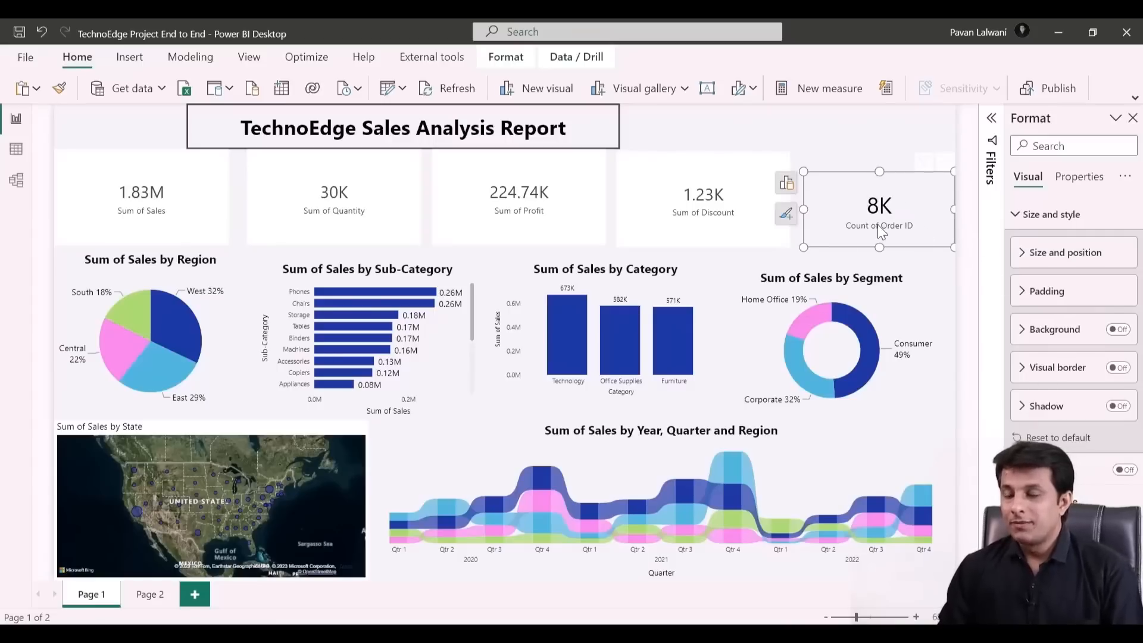
click(1020, 218)
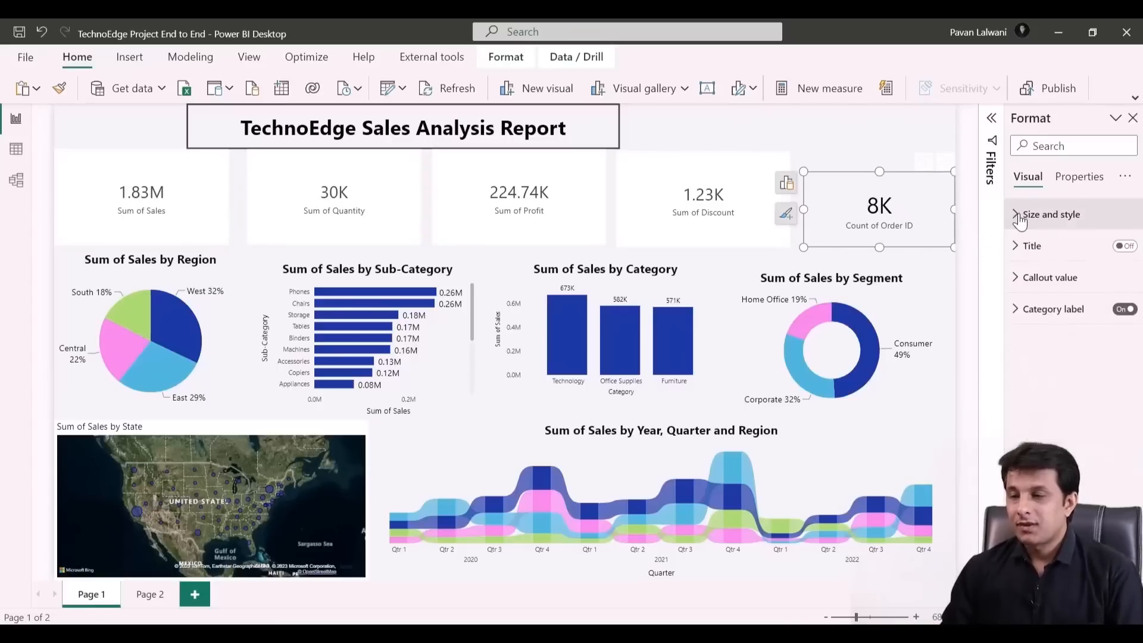
Make the Order ID count card's callout value bold and set its category label's font size to 16
click(1016, 279)
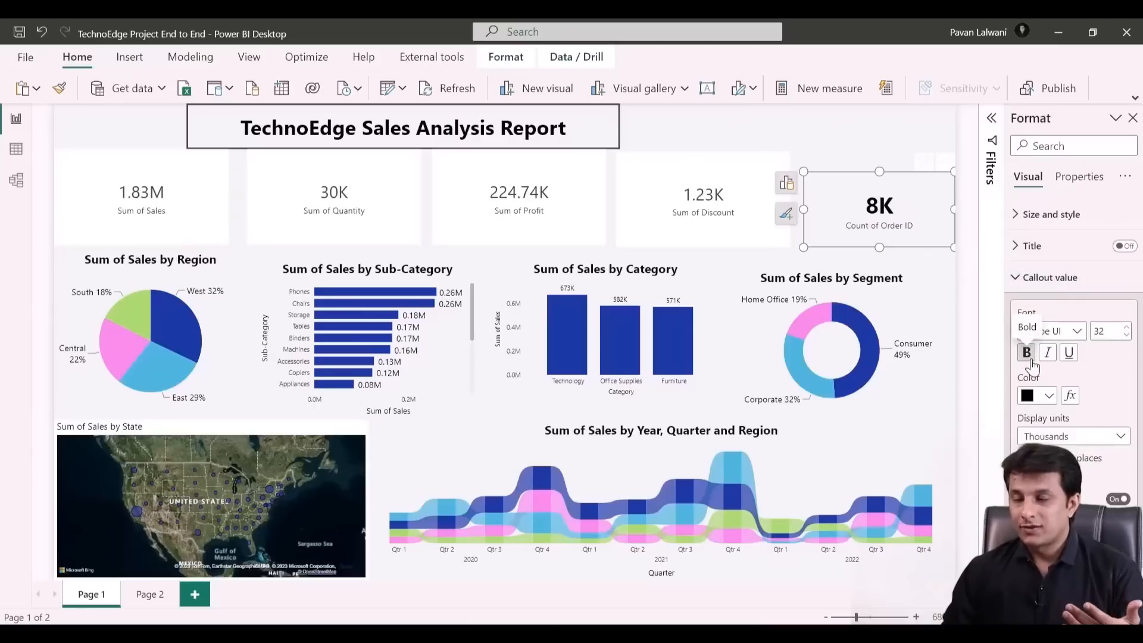
click(1016, 278)
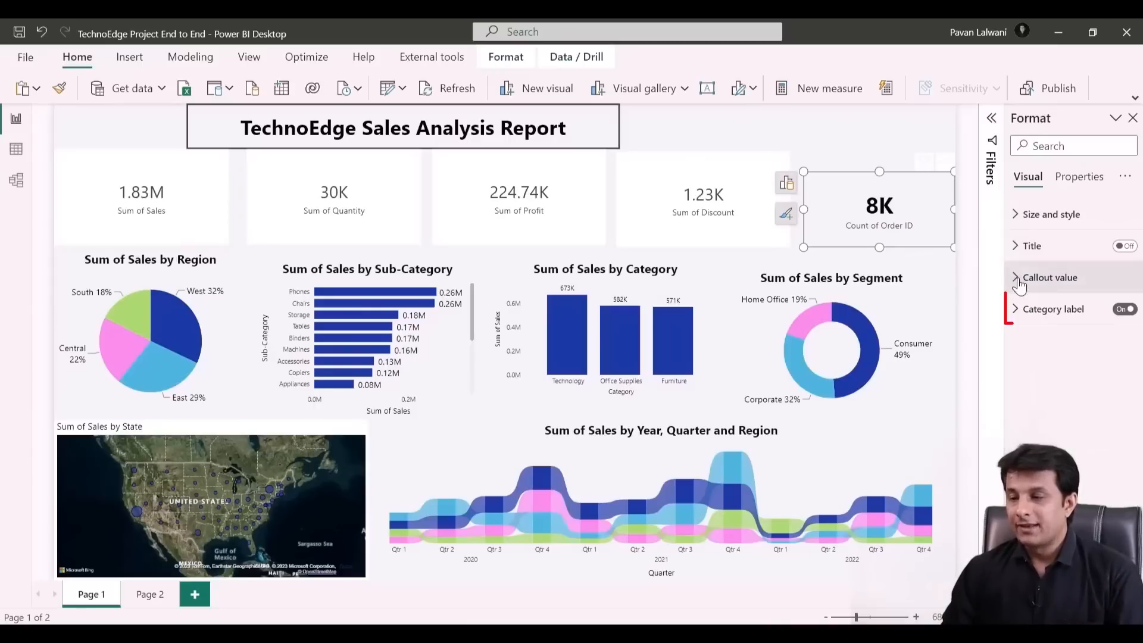
click(1019, 316)
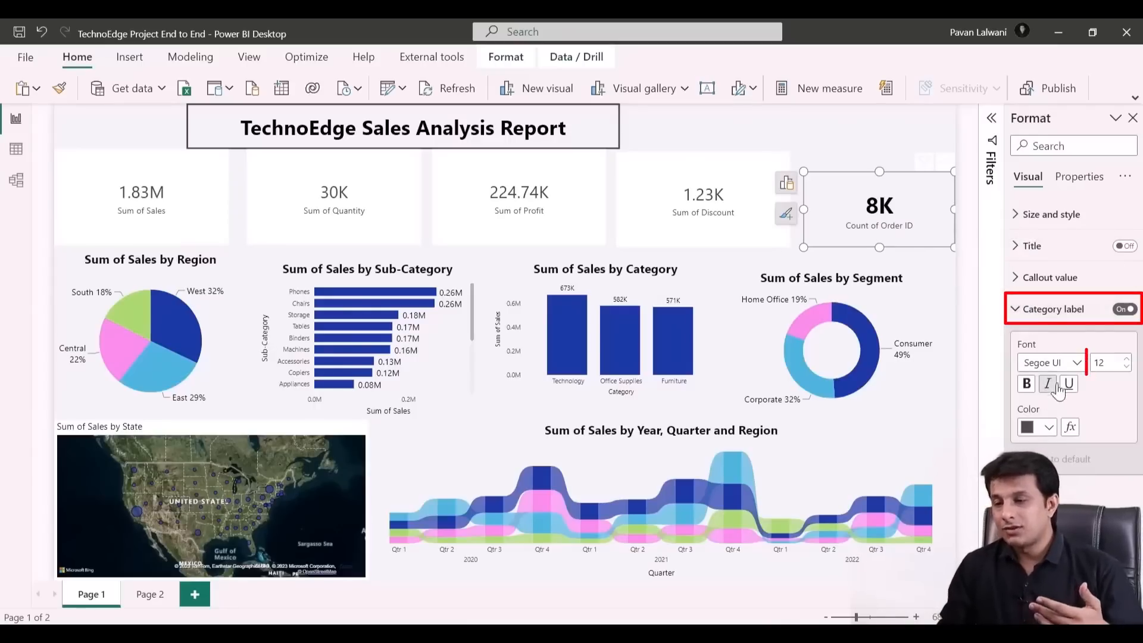
click(1125, 359)
click(1125, 359)
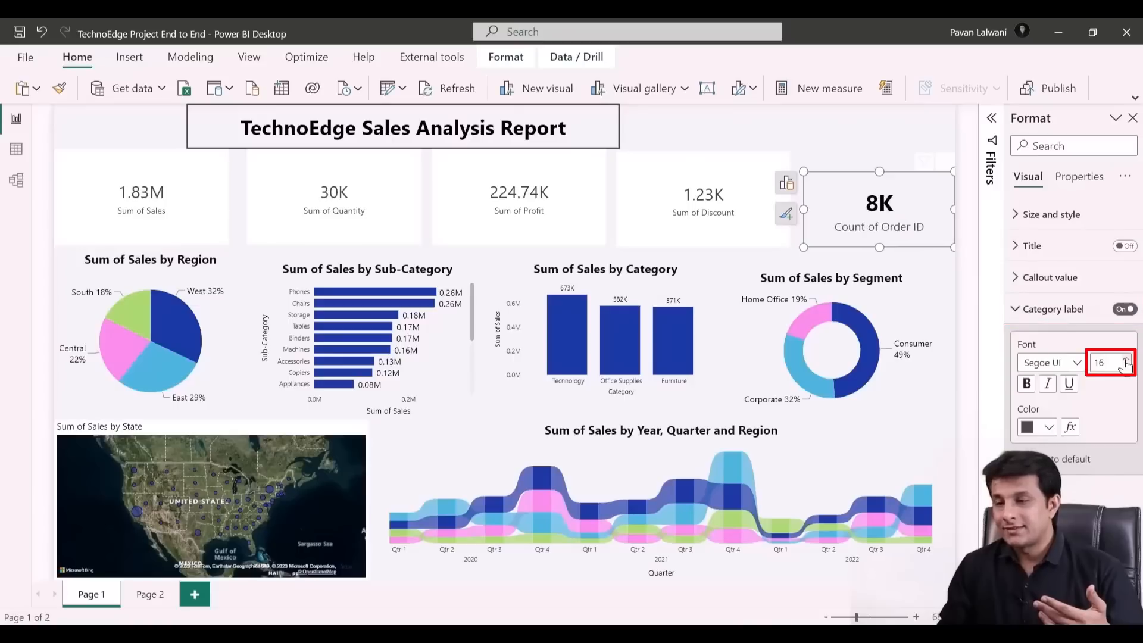
click(1014, 316)
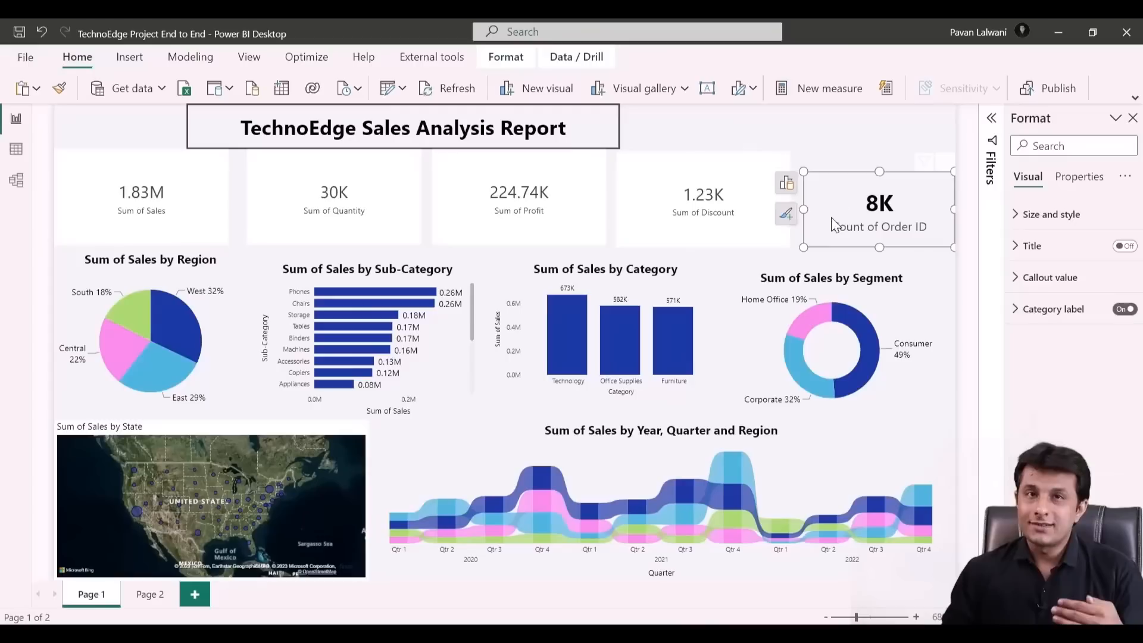
Copy the Order ID count card's formatting to the Discount, Profit, Quantity and Sales cards with Format painter
click(58, 90)
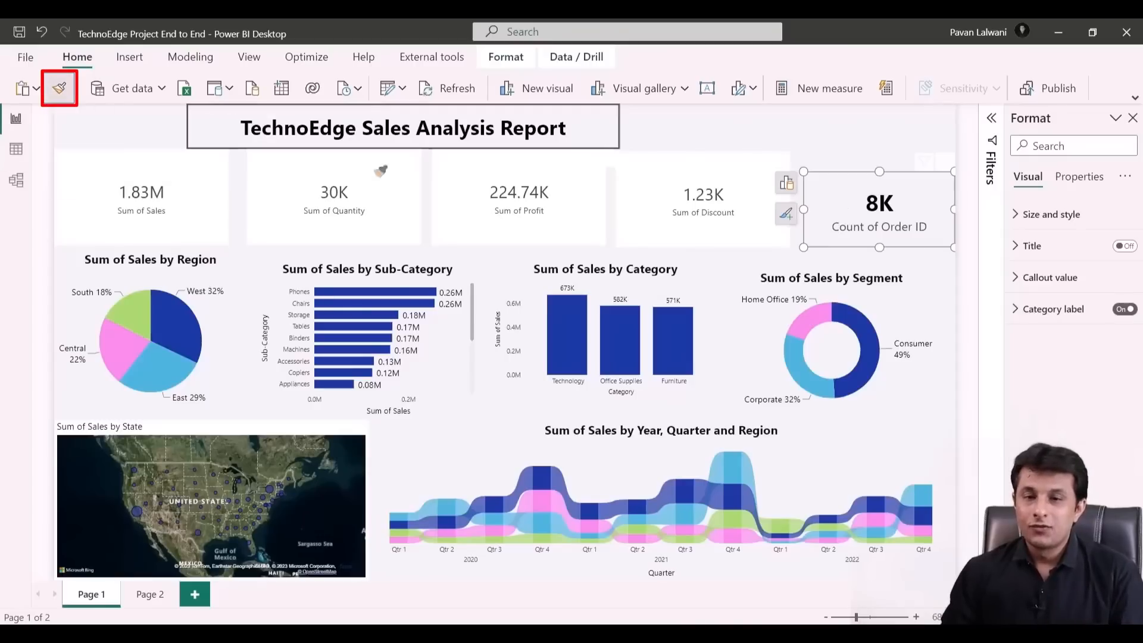
click(677, 187)
click(60, 89)
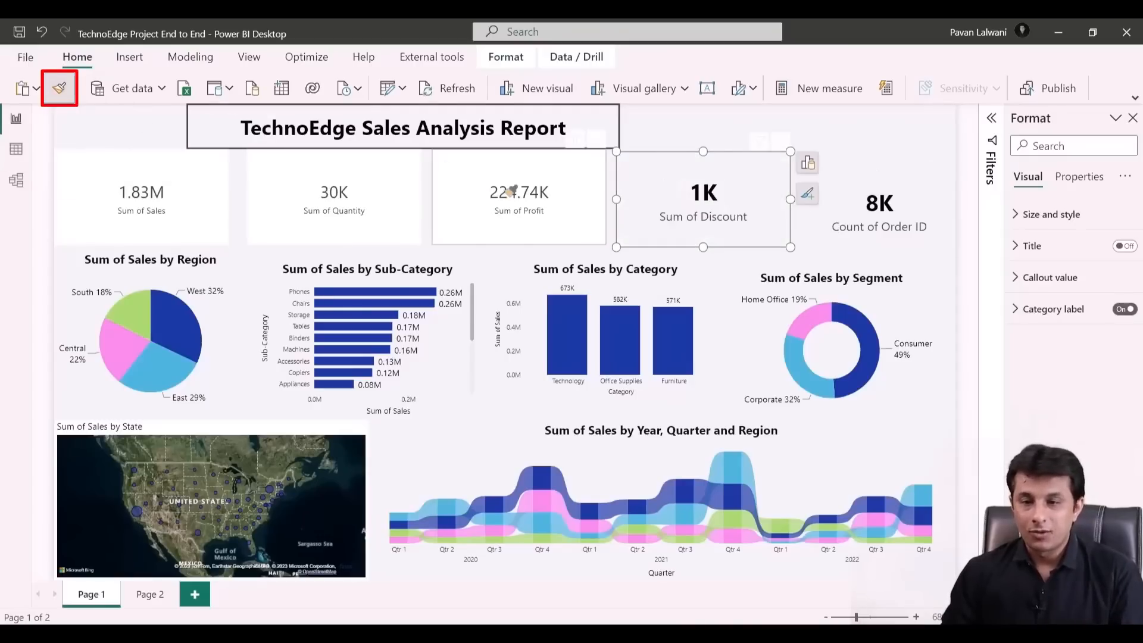
click(511, 191)
click(373, 193)
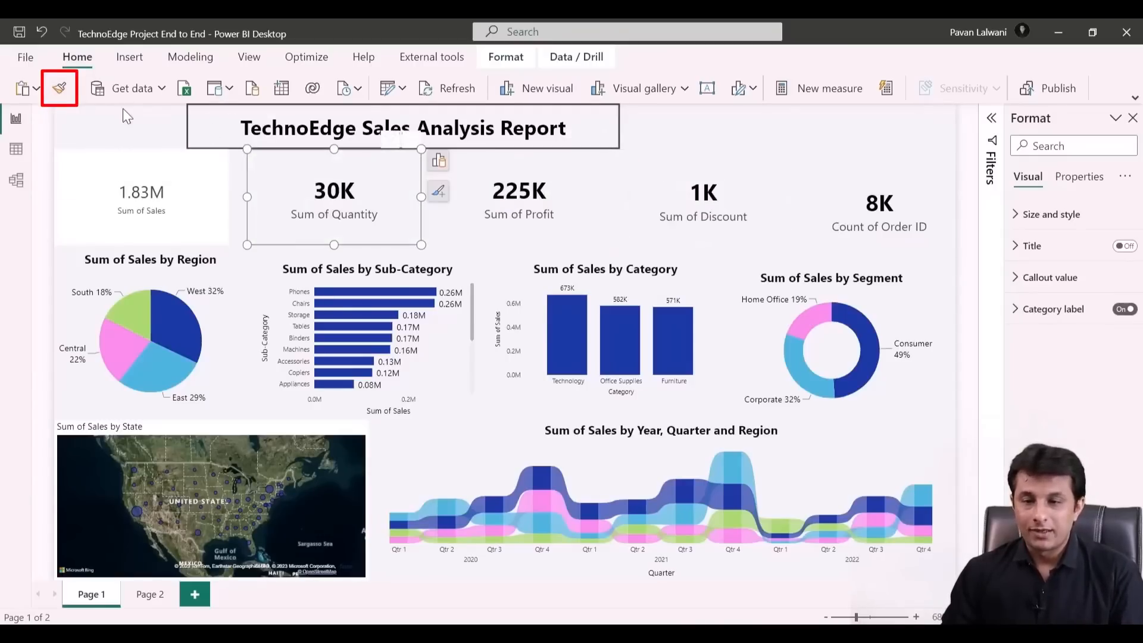
click(71, 94)
click(141, 193)
click(902, 192)
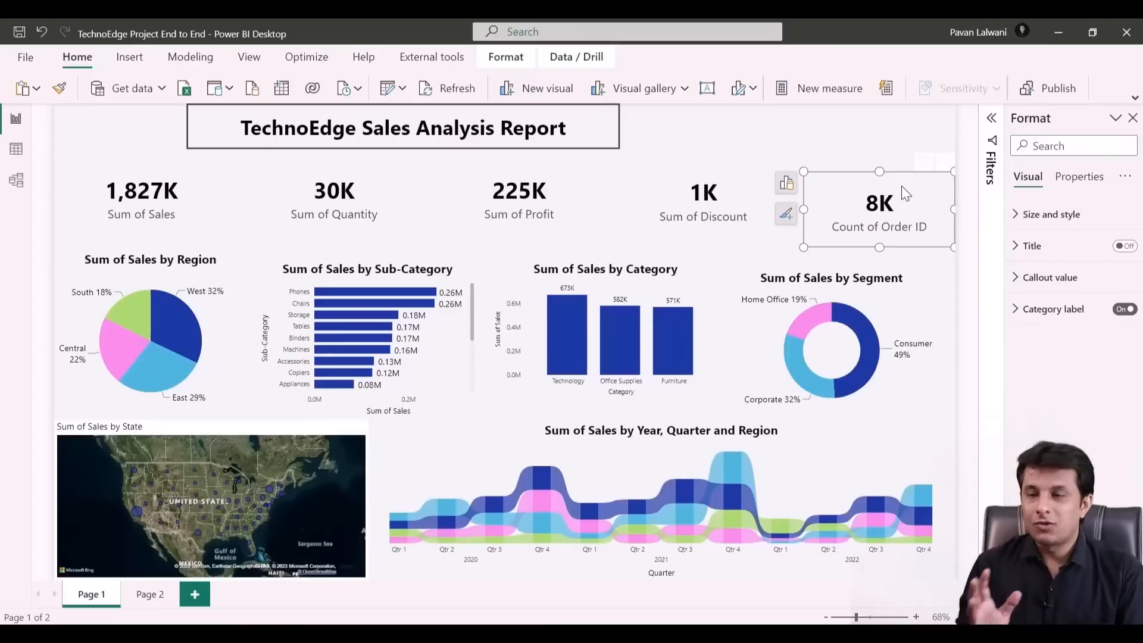
click(726, 212)
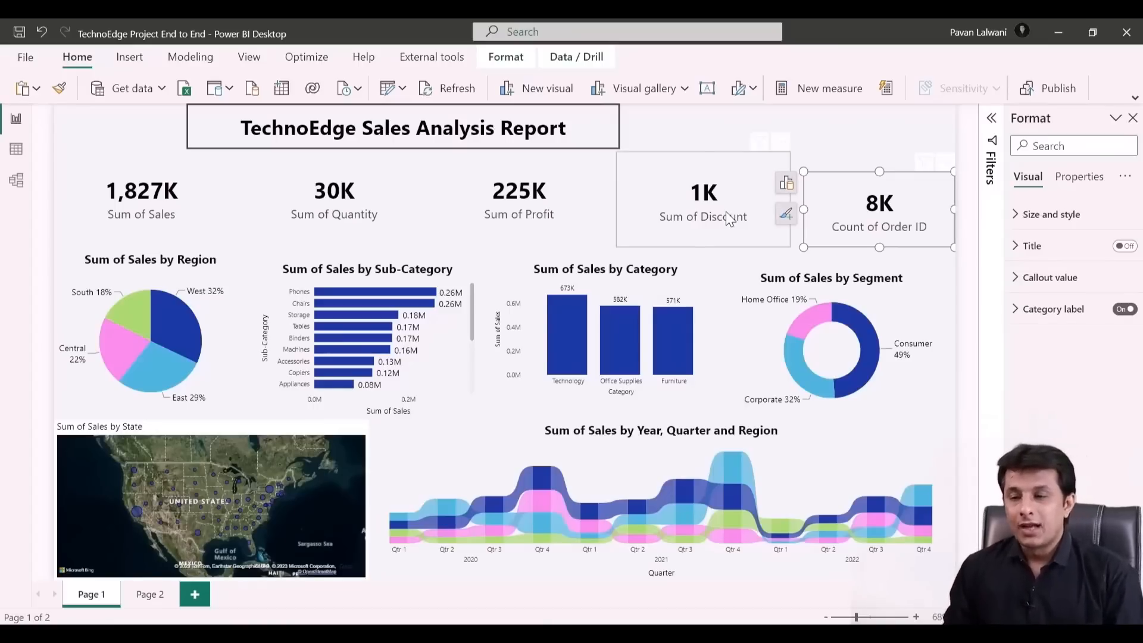
click(561, 203)
click(354, 207)
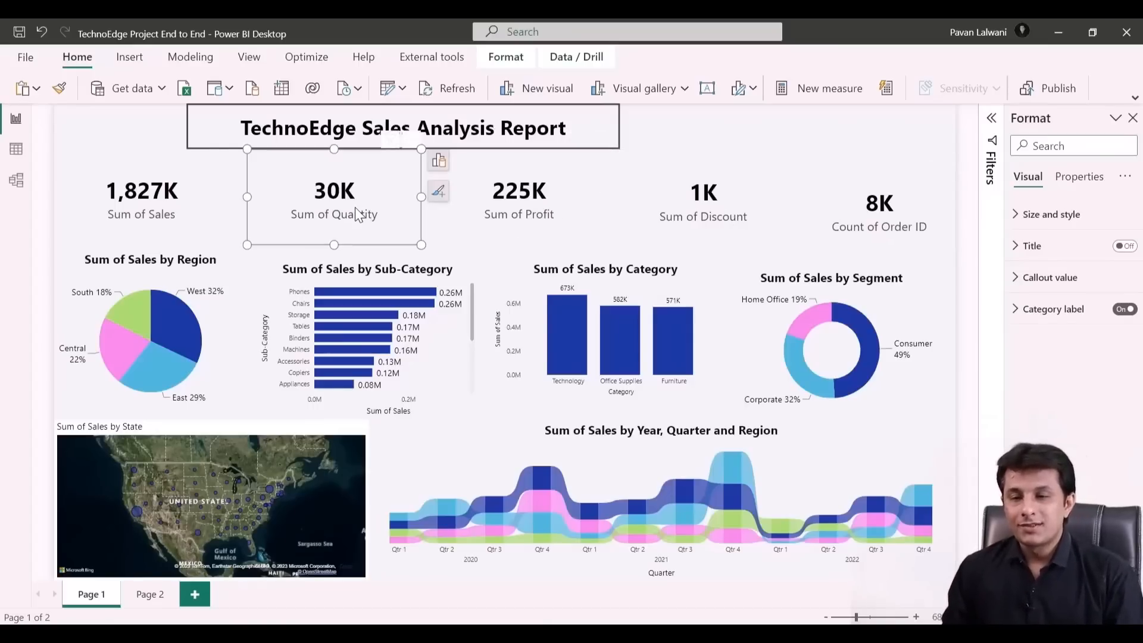
click(194, 206)
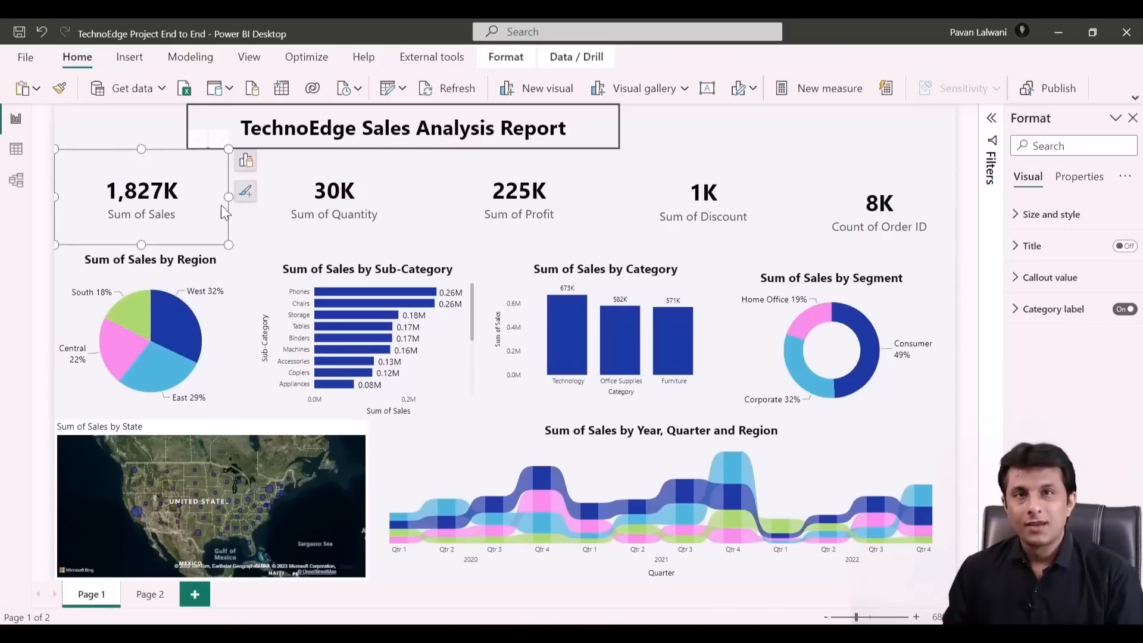
click(277, 193)
click(549, 201)
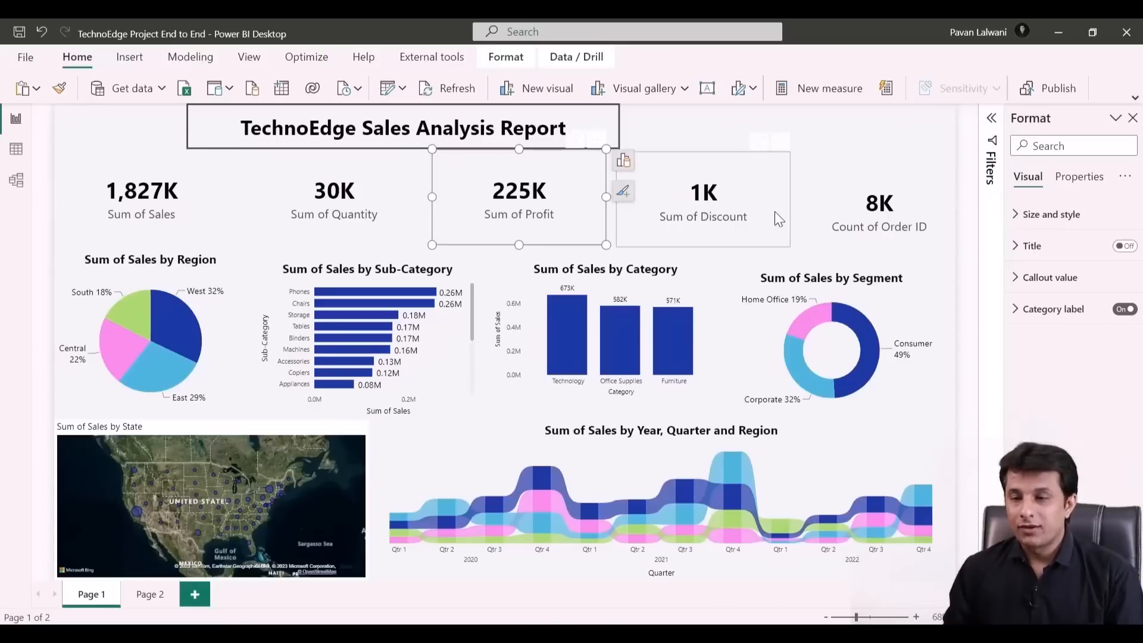
Shrink the Order ID count card from its upper-left corner and shift the Discount card slightly left and down
click(861, 209)
drag(801, 169, 839, 176)
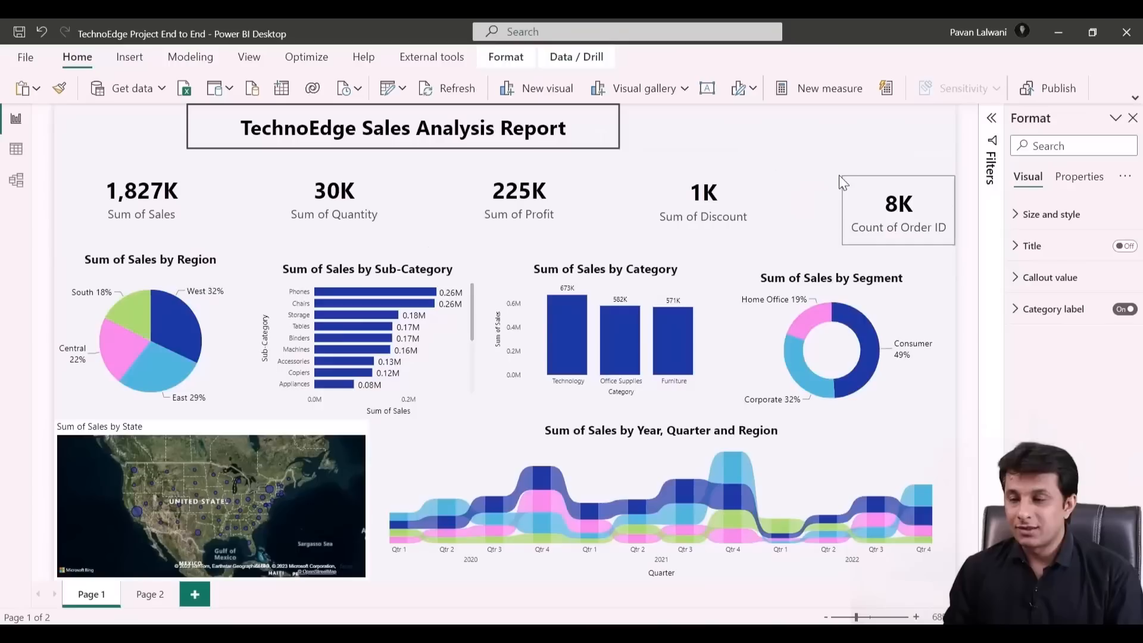
mouse_move(718, 187)
mouse_down()
mouse_move(676, 198)
mouse_move(702, 191)
mouse_up()
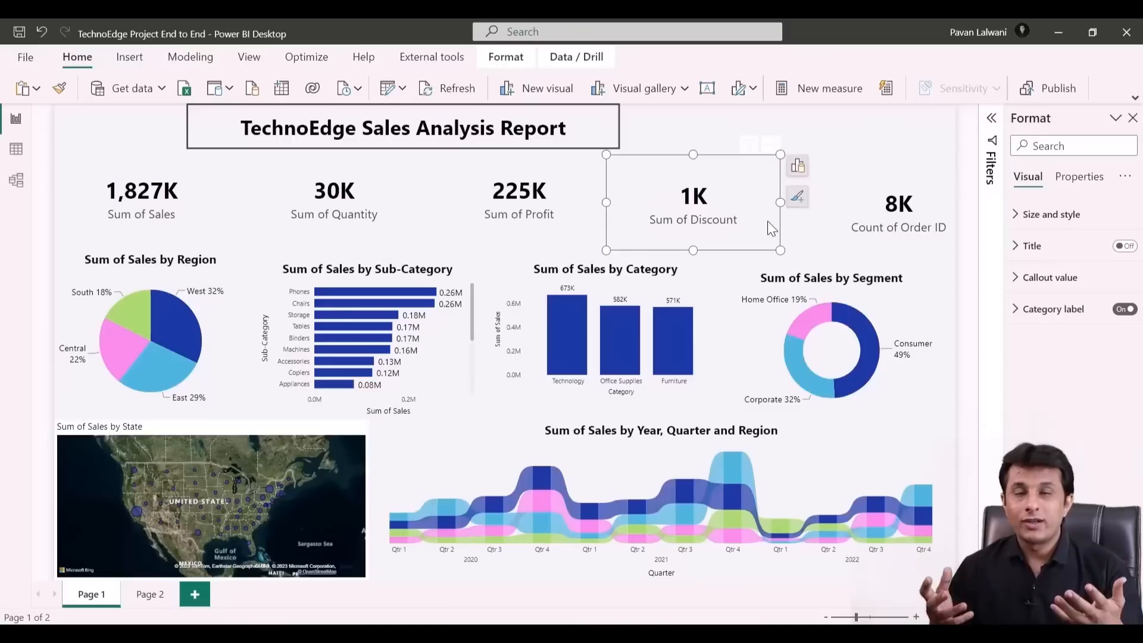
Select all five KPI cards together and set their height to 150
ctrl+click(177, 217)
ctrl+click(326, 213)
ctrl+click(466, 218)
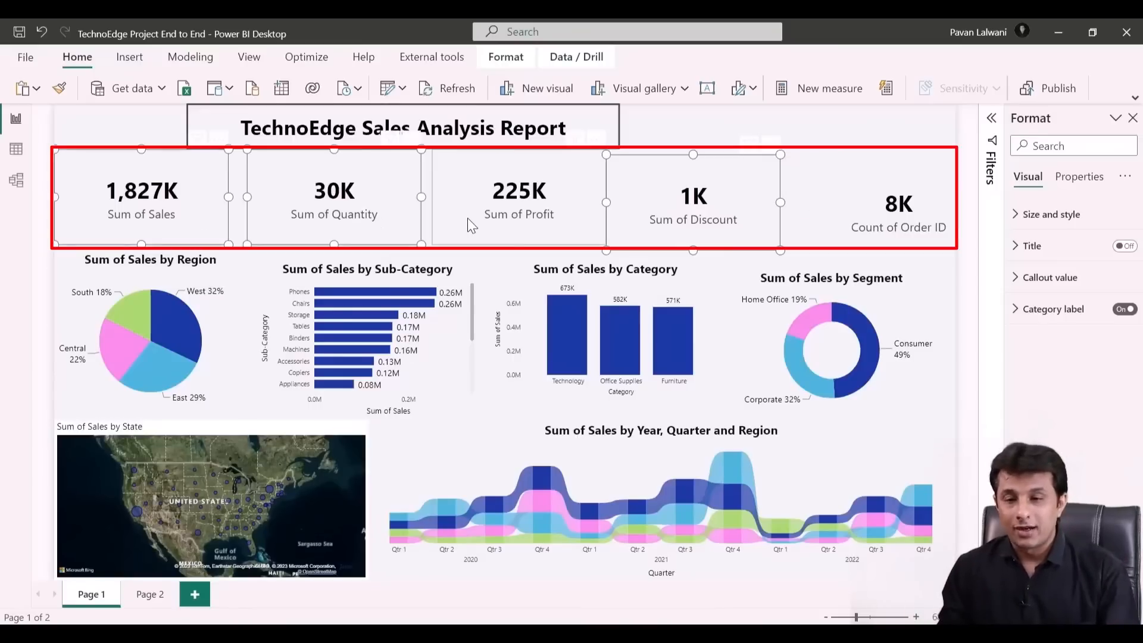
ctrl+click(694, 205)
ctrl+click(856, 209)
ctrl+click(714, 217)
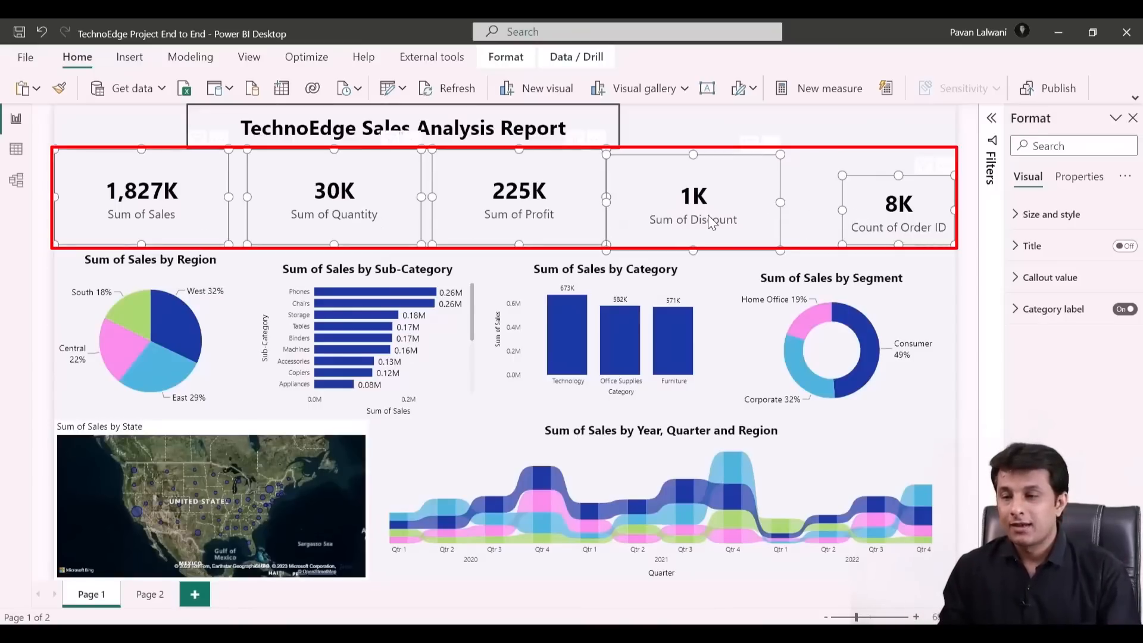
click(1019, 216)
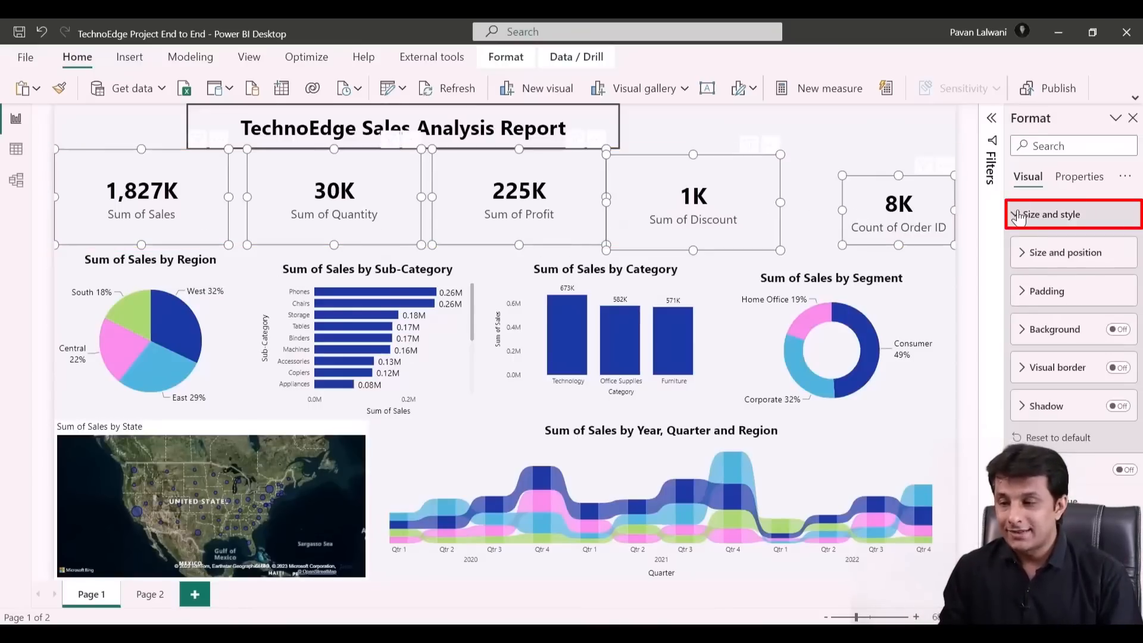
click(1027, 252)
double_click(1038, 293)
text(150)
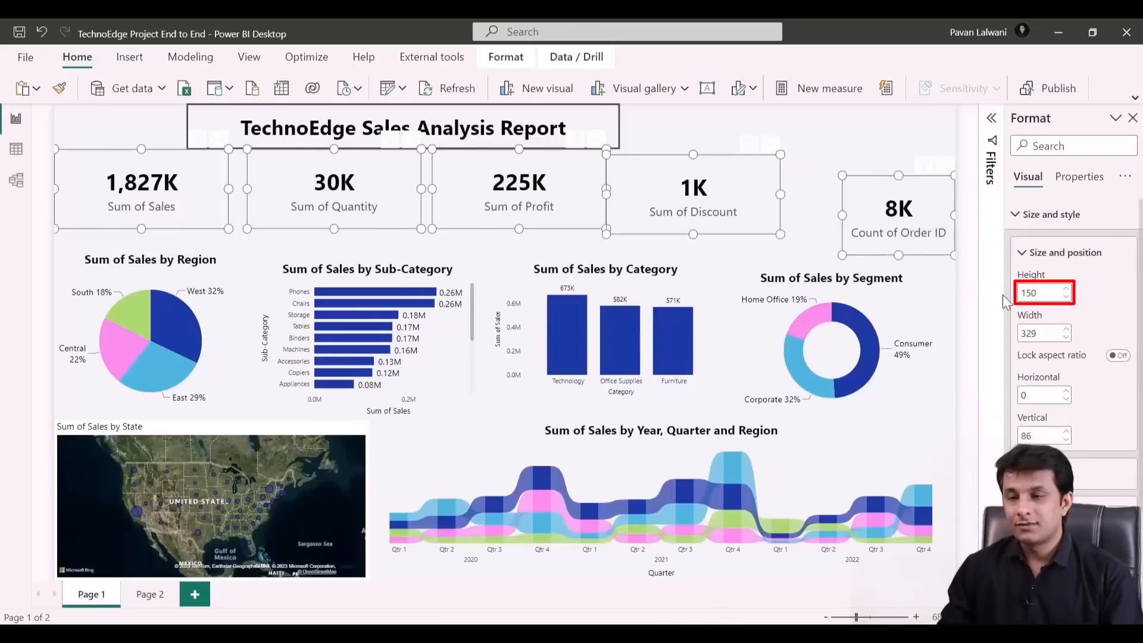
Set the width of the five selected KPI cards to 300
drag(1039, 335, 1019, 343)
text(350)
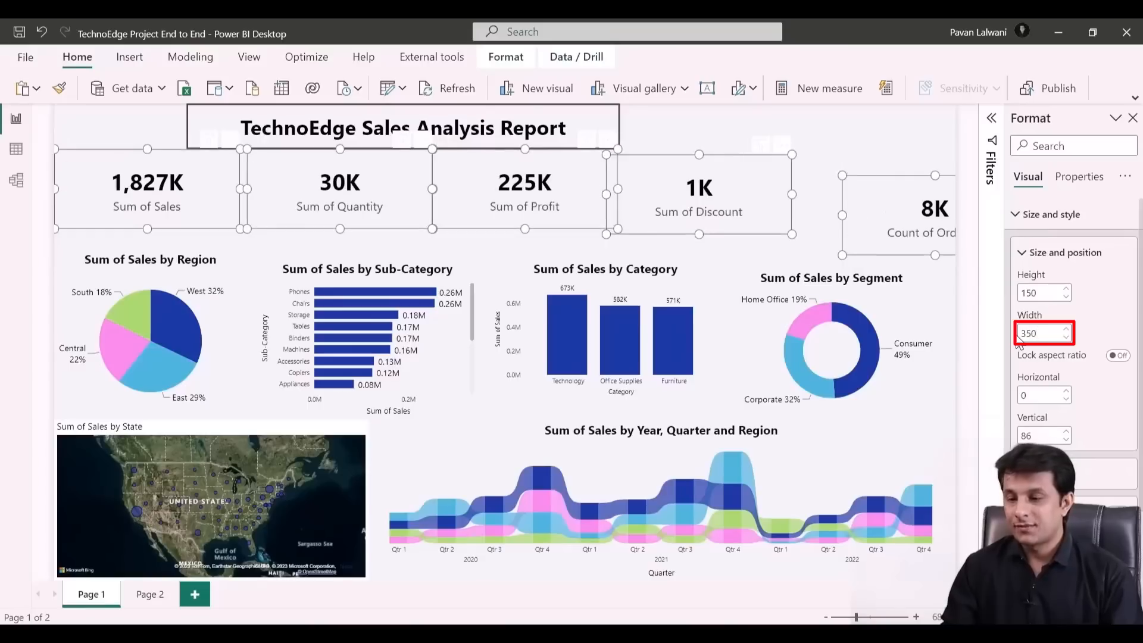
key(BackSpace)
text(00)
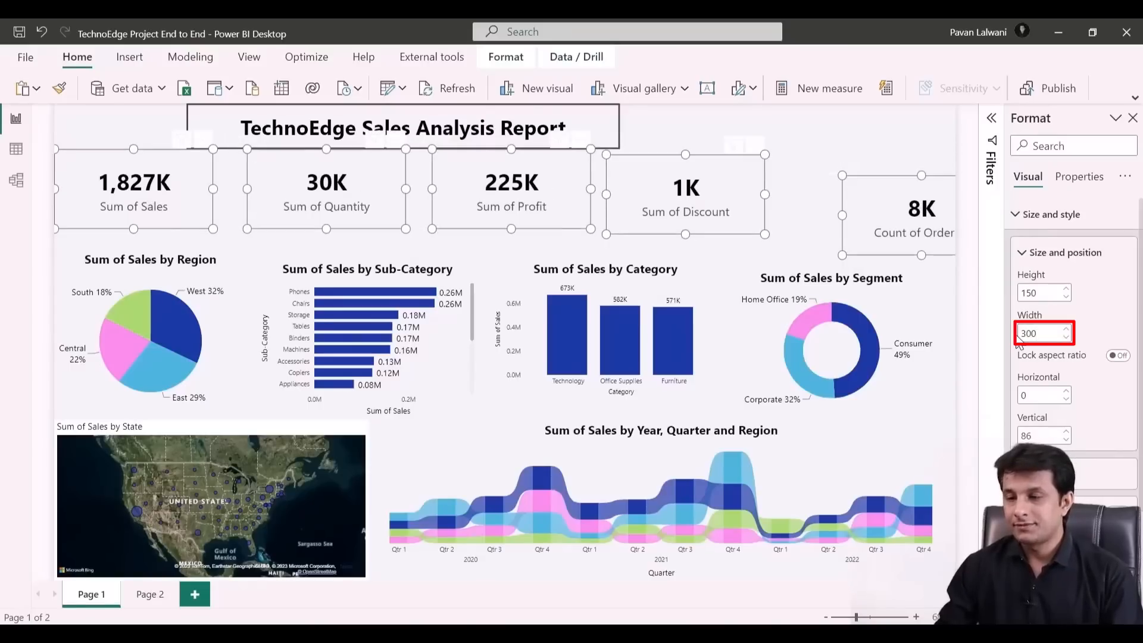
Move the Order ID count card left so that it fits inside the page's right edge
click(881, 204)
drag(881, 203, 834, 199)
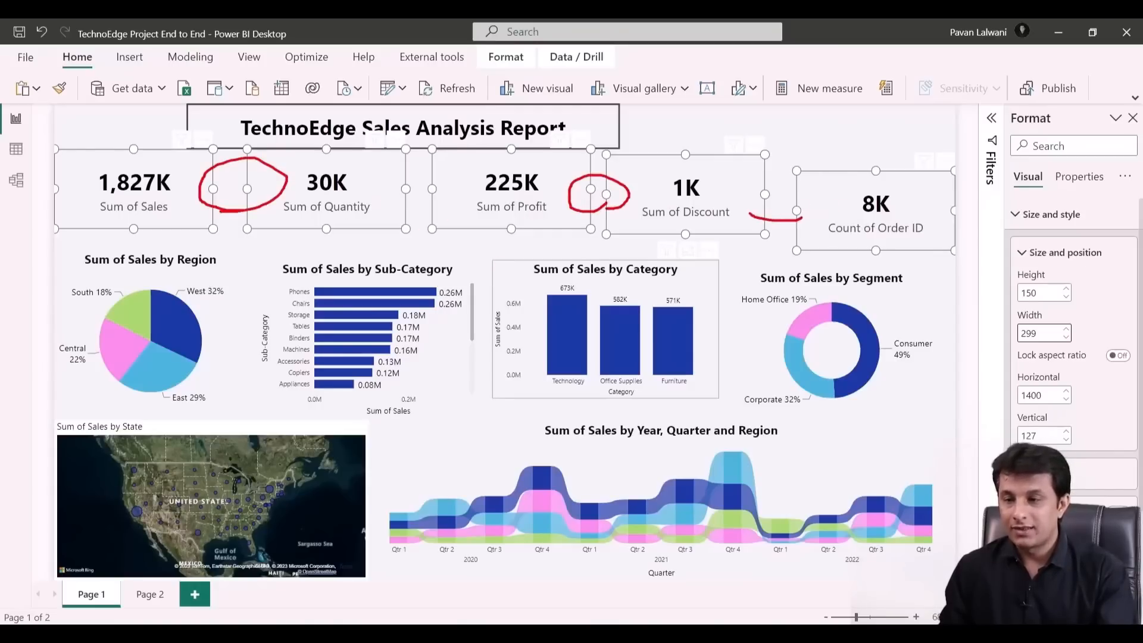
key(Escape)
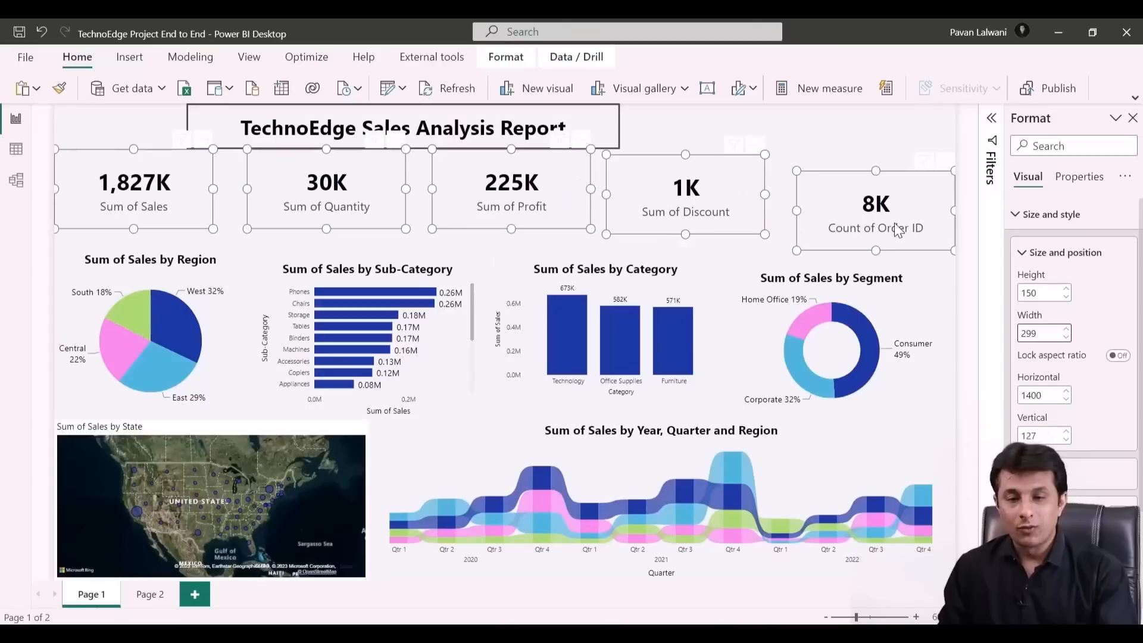
Align the five selected KPI cards to the bottom, distribute them horizontally, and clear the selection
click(500, 51)
click(741, 93)
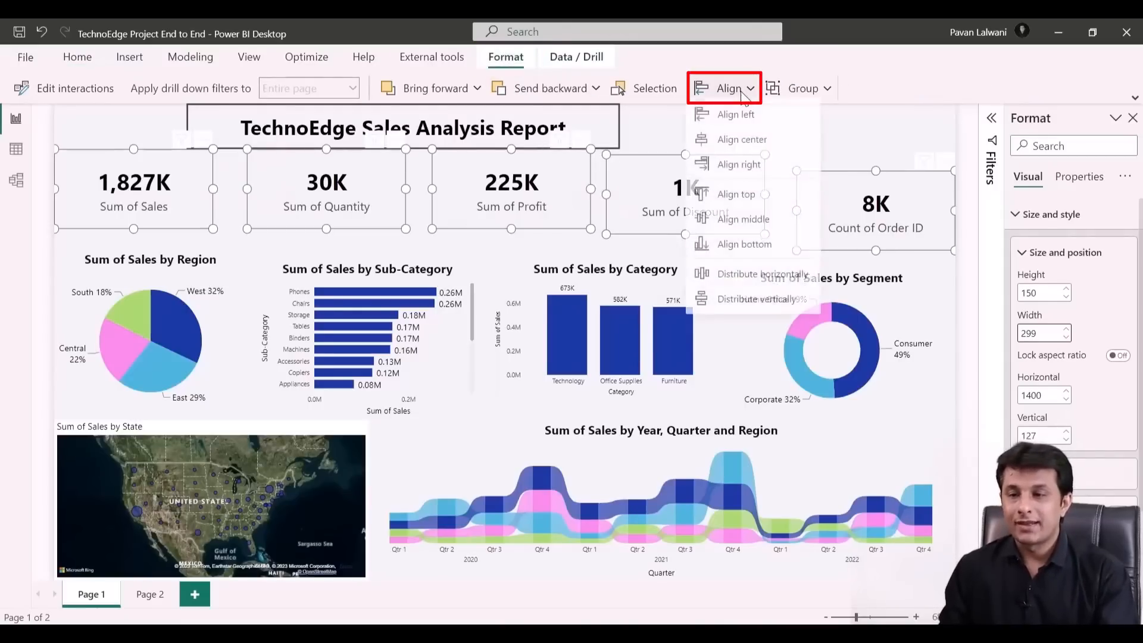
click(760, 243)
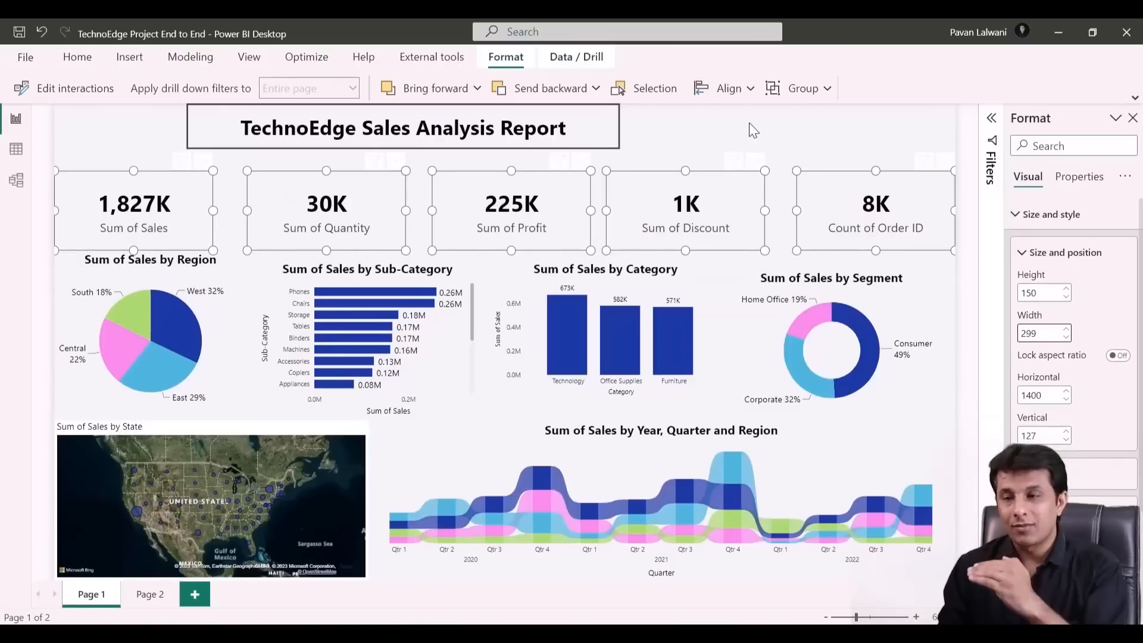
click(730, 88)
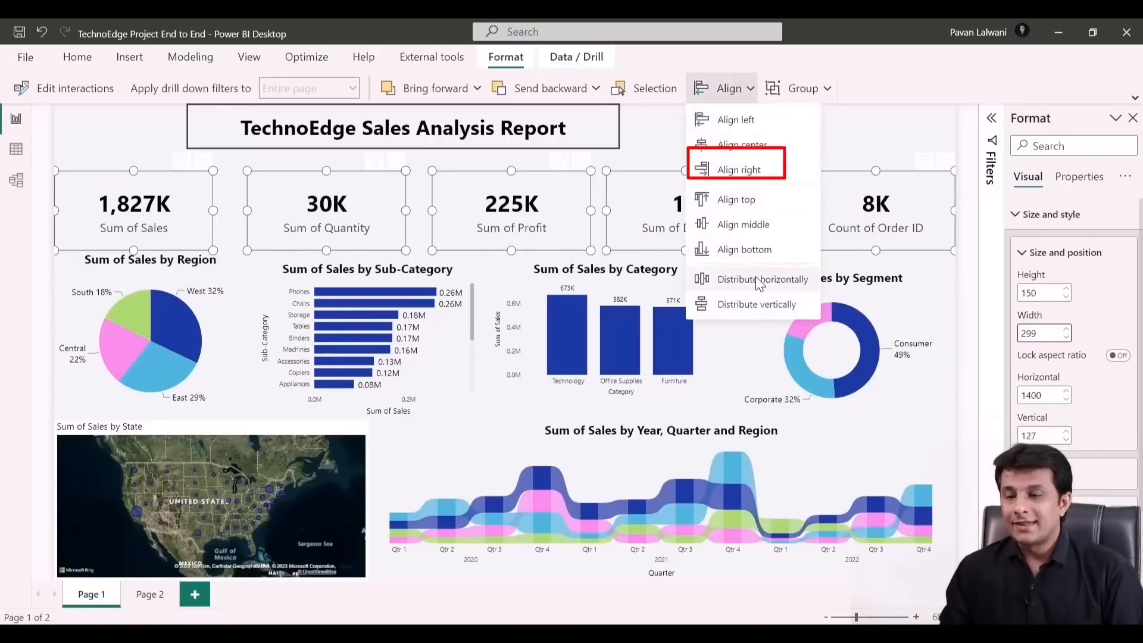
click(733, 280)
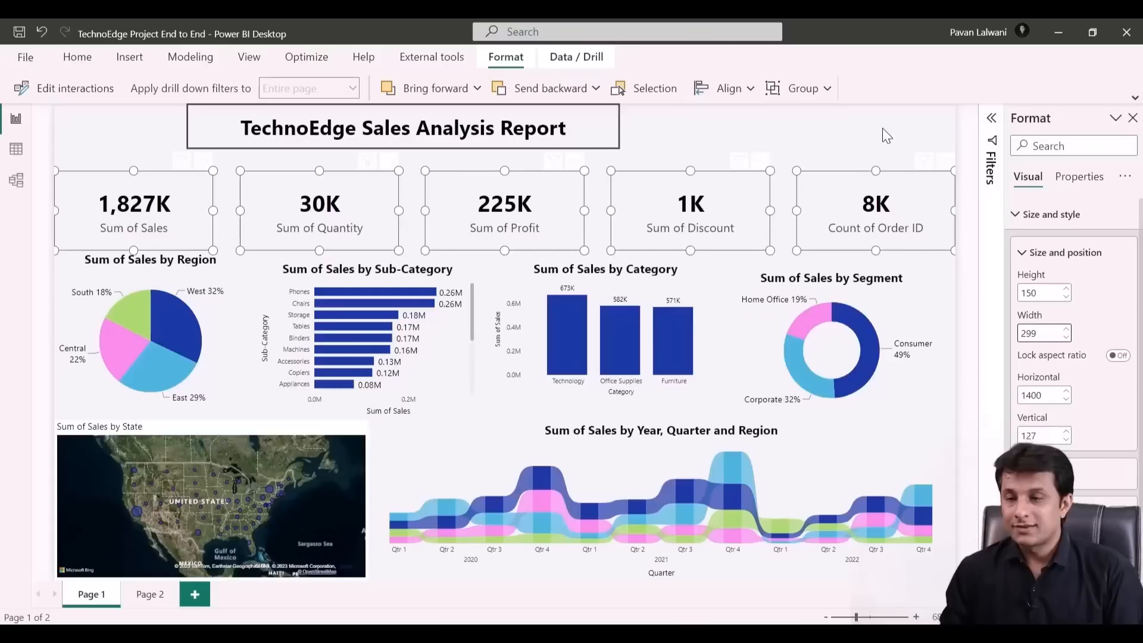
click(849, 120)
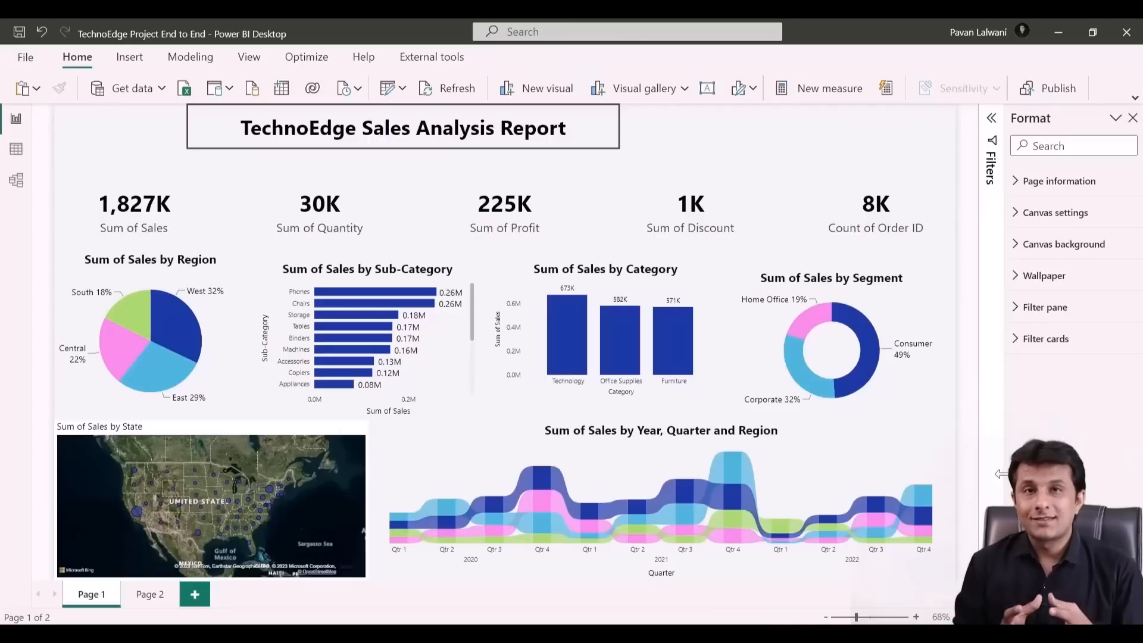
click(137, 231)
ctrl+click(380, 213)
ctrl+click(502, 213)
ctrl+click(687, 216)
drag(874, 216, 874, 209)
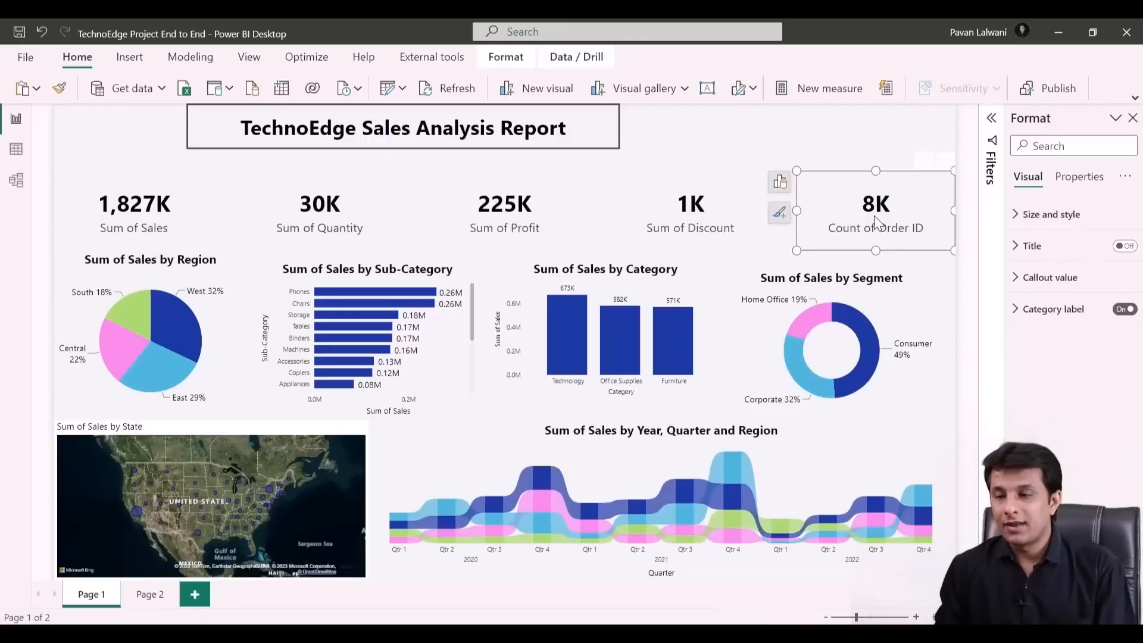
key(ctrl+z)
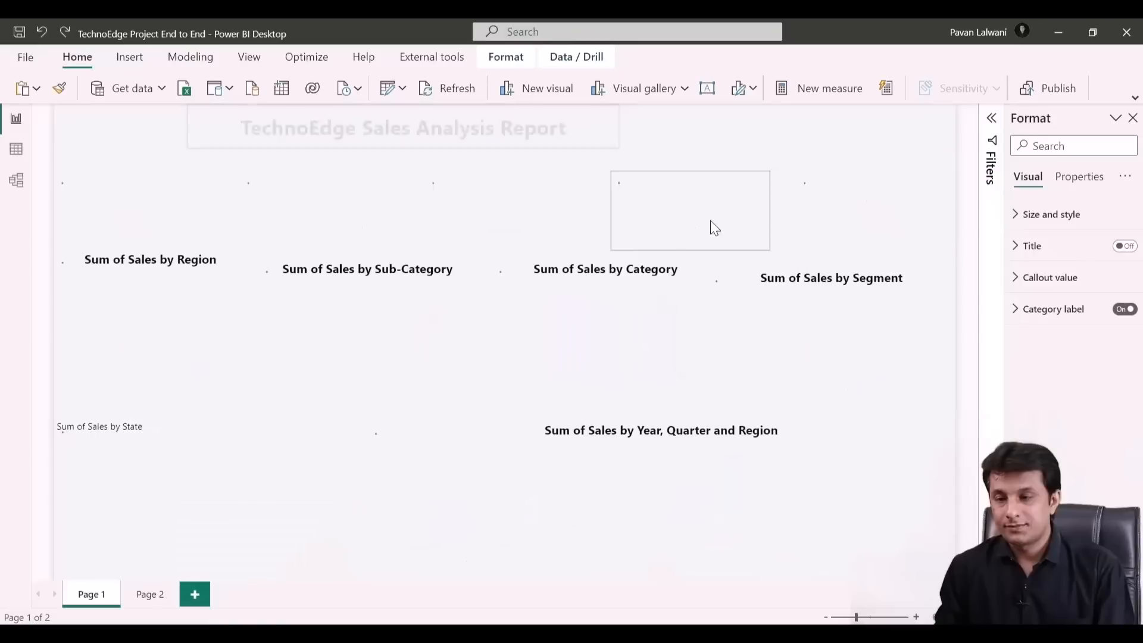
Select the remaining KPI cards along with the Order ID card and move the whole row slightly up, clear of the charts
ctrl+click(522, 215)
ctrl+click(331, 222)
ctrl+click(137, 230)
drag(340, 207, 339, 199)
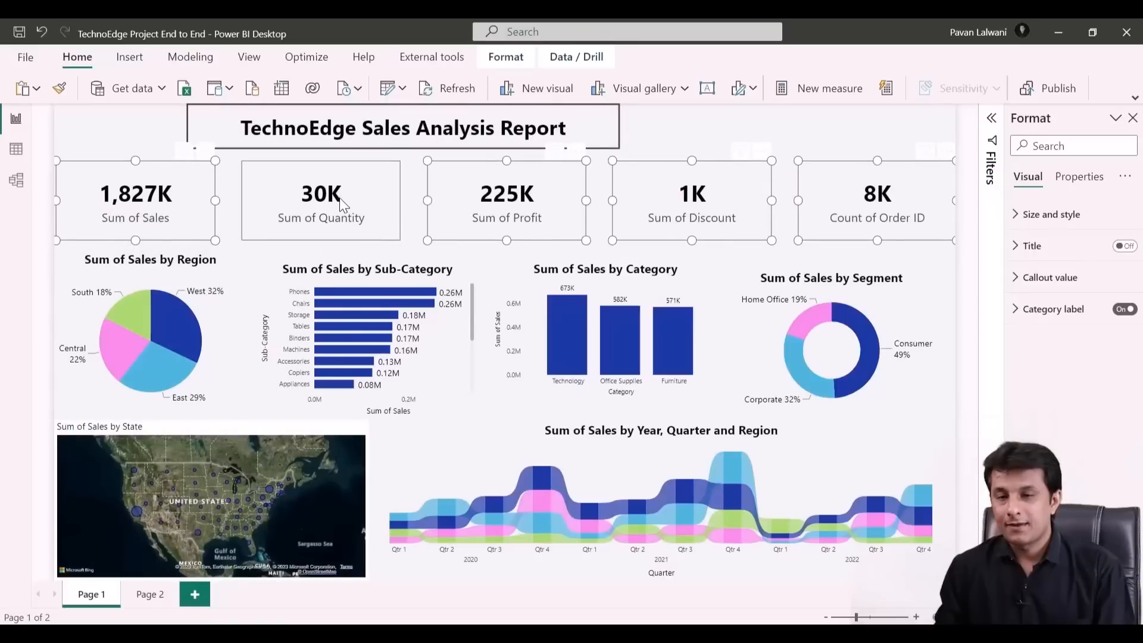
Clear the card selection and move the Sum of Sales by Sub-Category bar chart slightly right and up, clear of the region pie chart
click(339, 197)
click(851, 141)
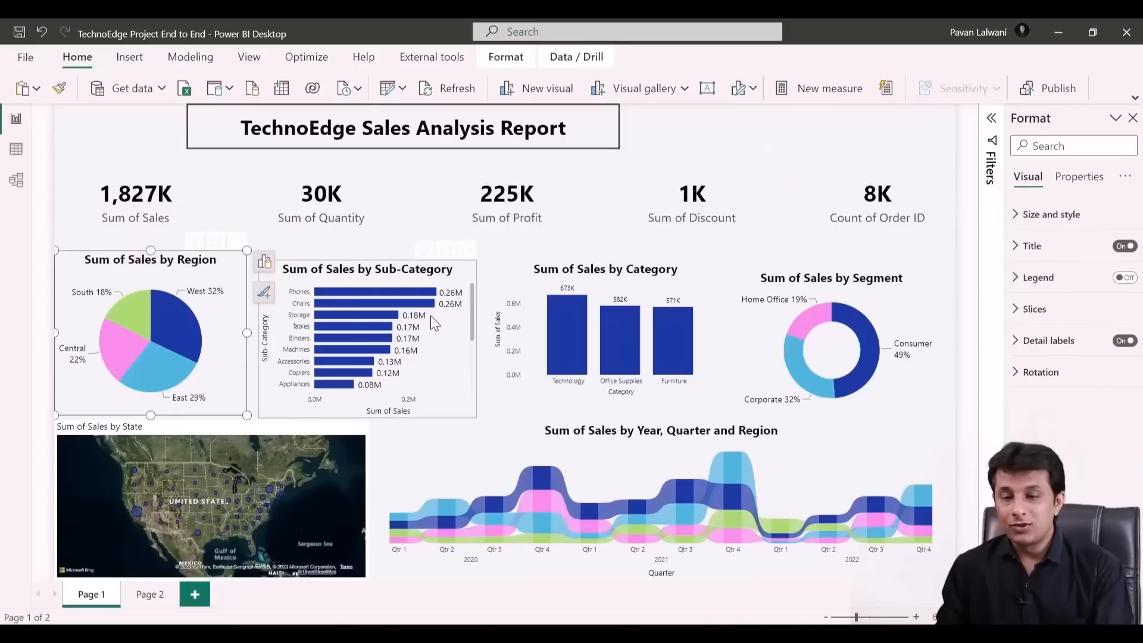
click(454, 306)
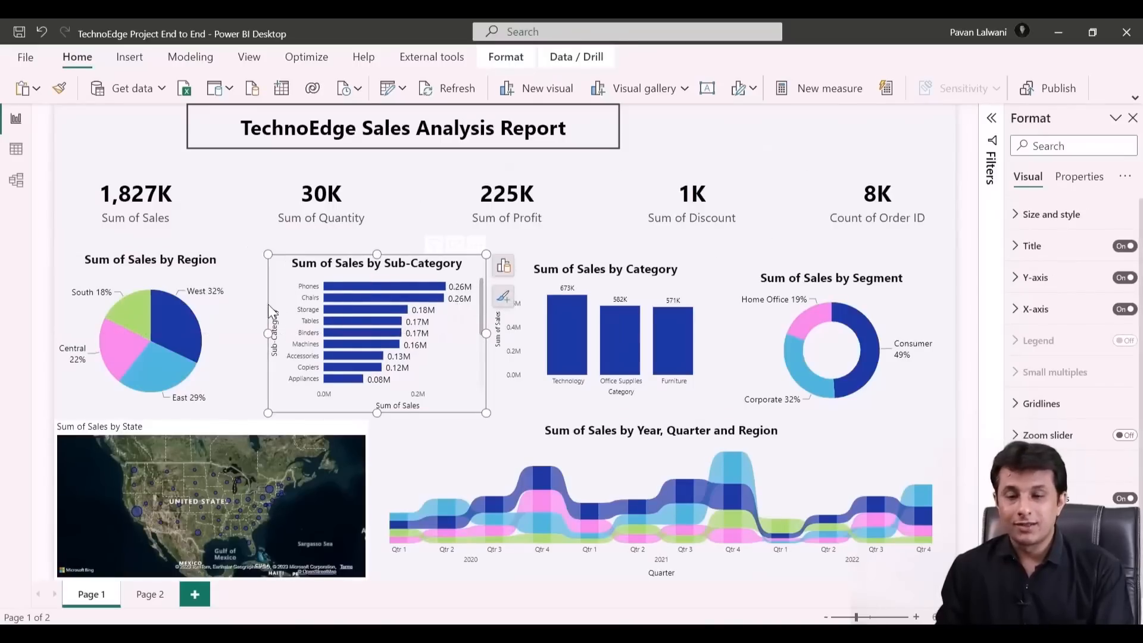
click(244, 304)
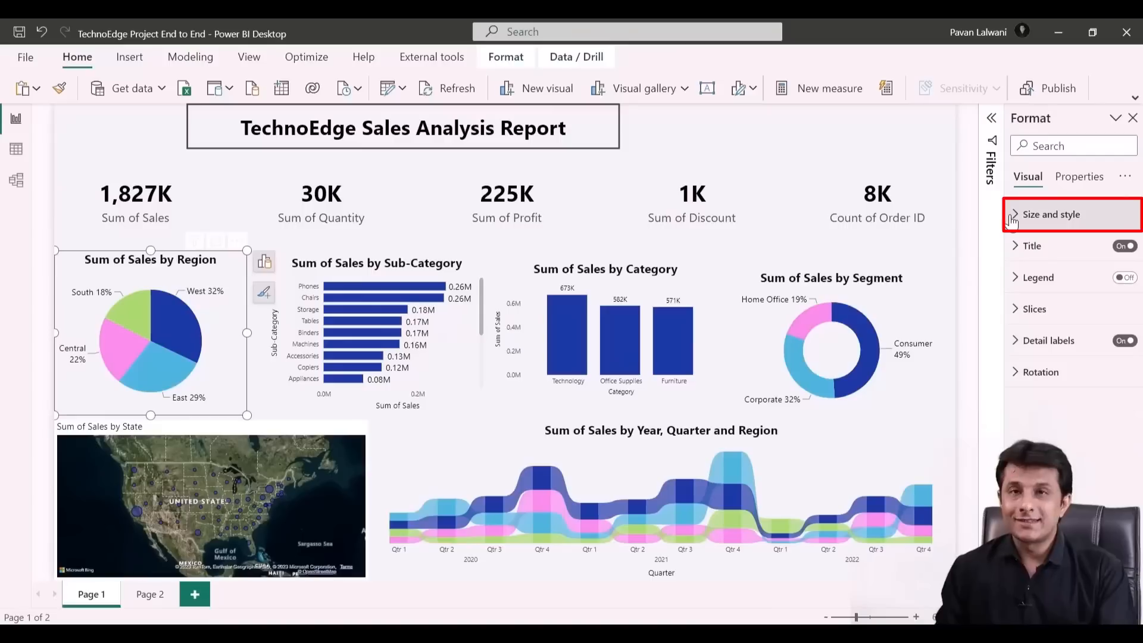
Turn on the shadow for the Sum of Sales card
click(182, 222)
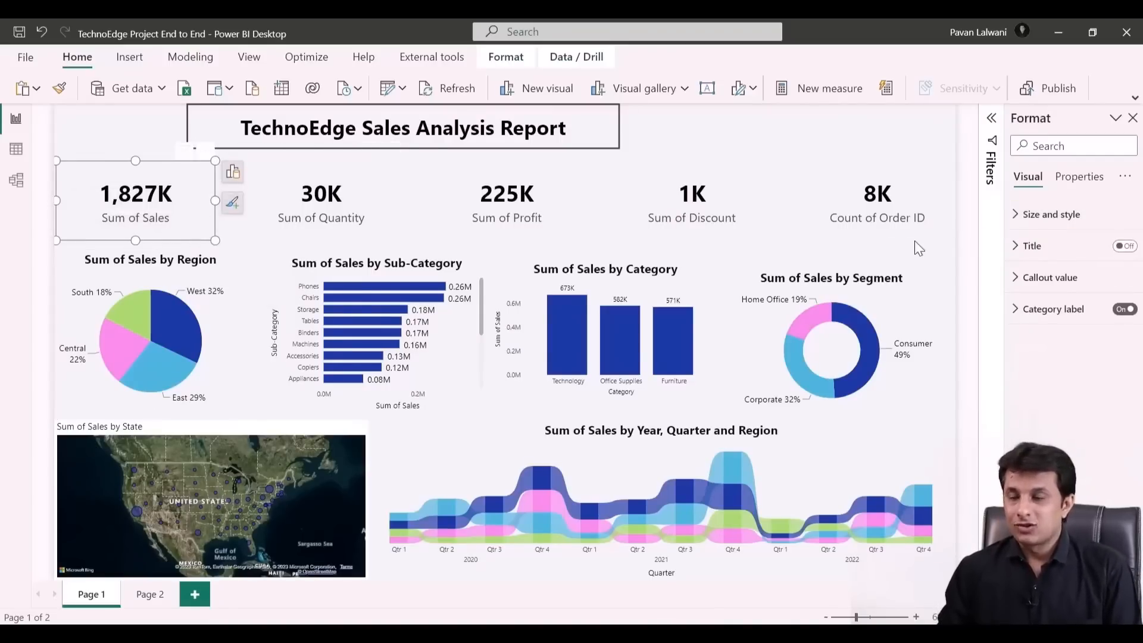
click(1035, 214)
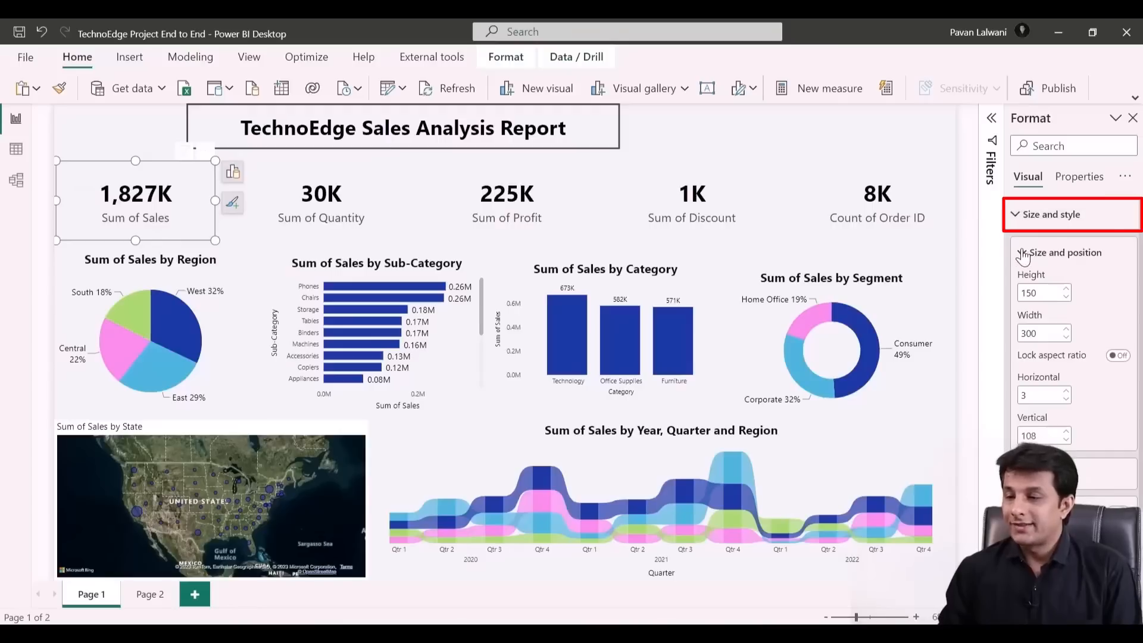
click(1114, 406)
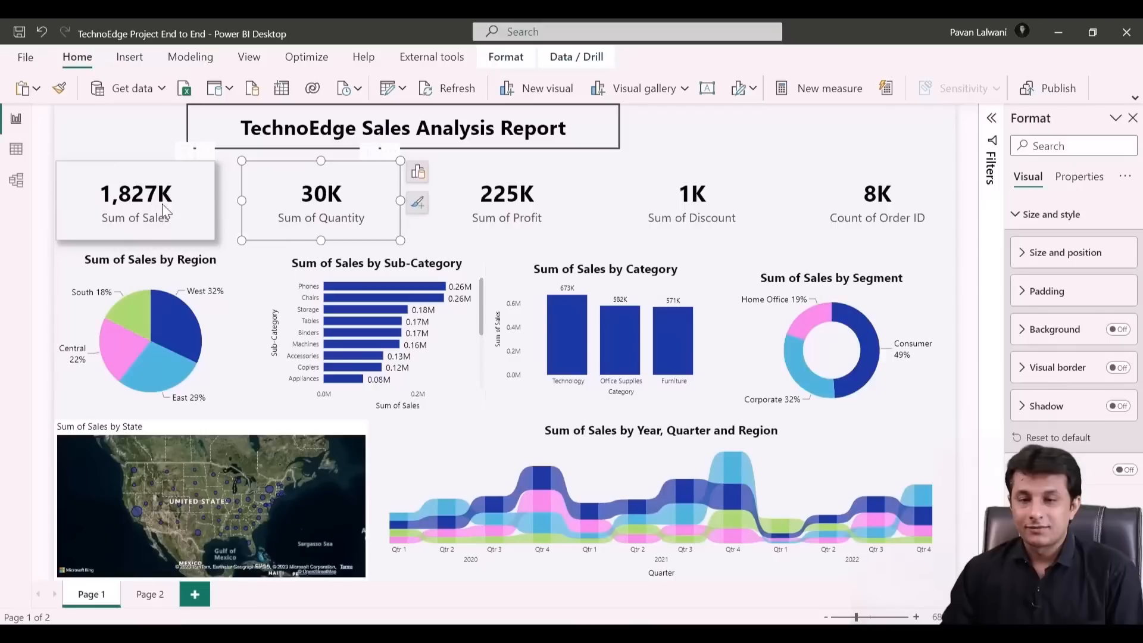
Copy the Sum of Sales card's formatting to the other four KPI cards with Format Painter, and move the Order ID card inside the page edge
click(59, 88)
click(321, 203)
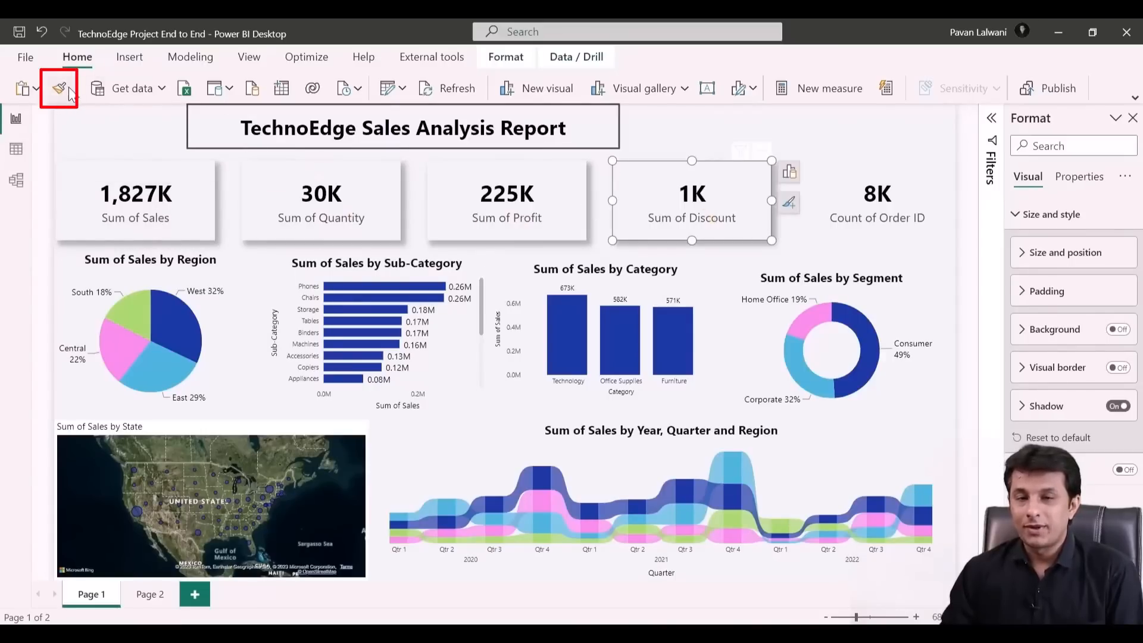
click(59, 88)
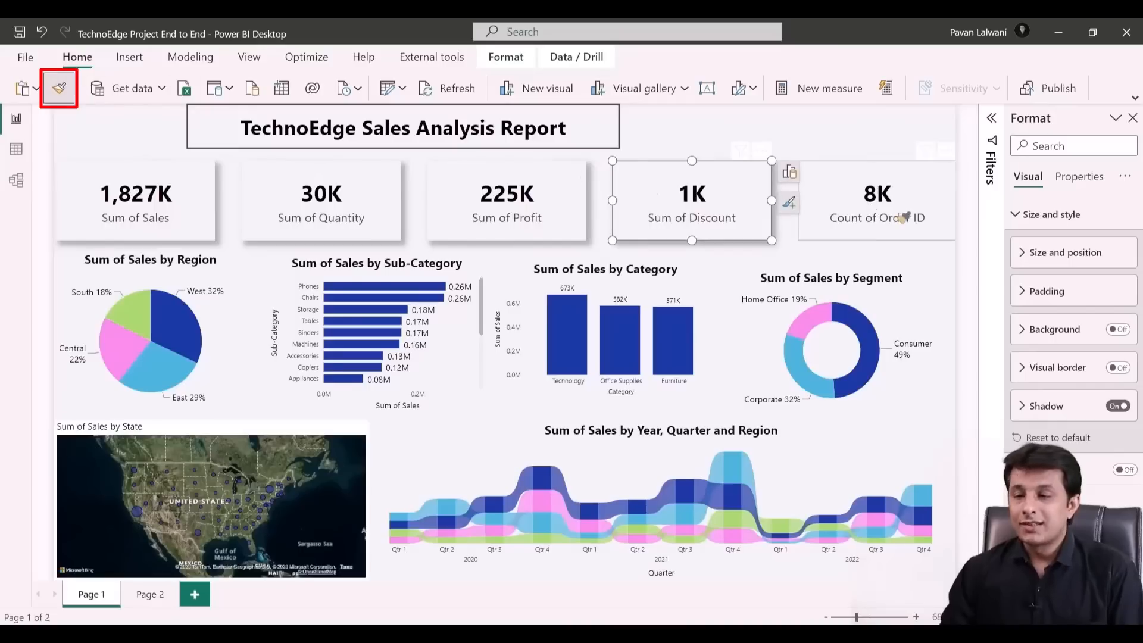
click(855, 196)
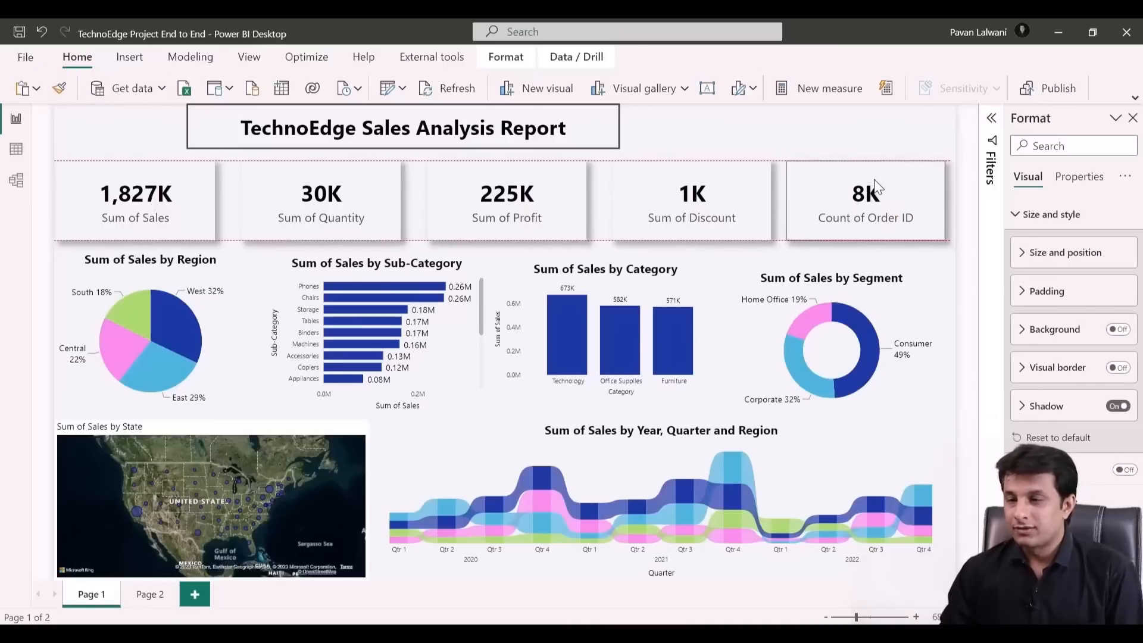
click(831, 123)
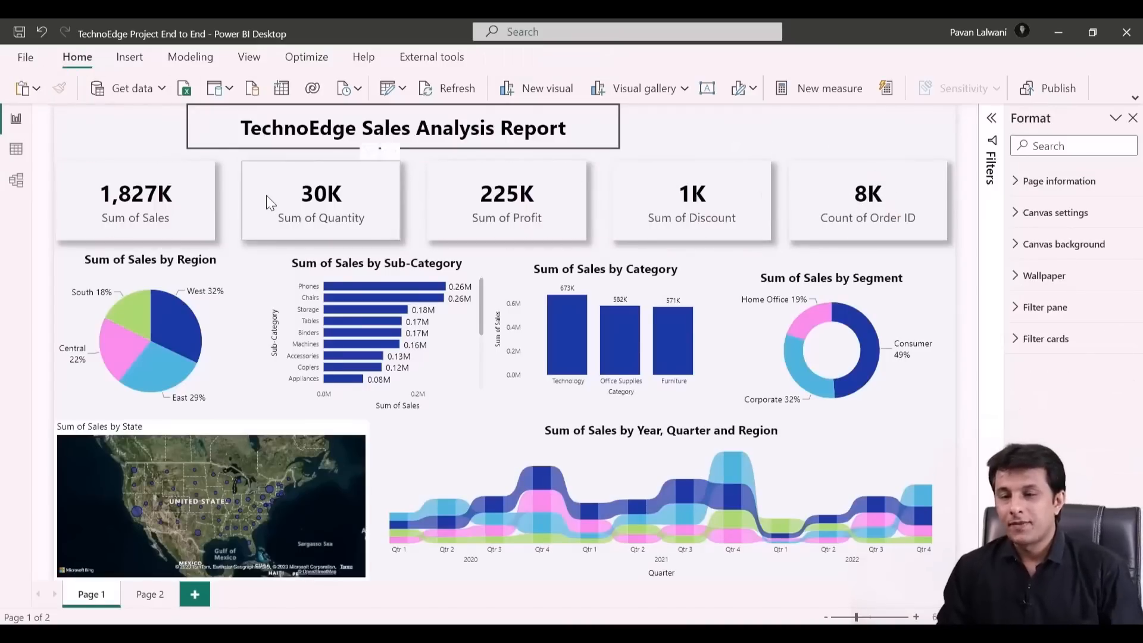
Select all five KPI cards, align them in one row, distribute them horizontally, and clear the selection
click(190, 200)
ctrl+click(395, 199)
ctrl+click(580, 200)
ctrl+click(749, 202)
ctrl+click(789, 202)
click(505, 56)
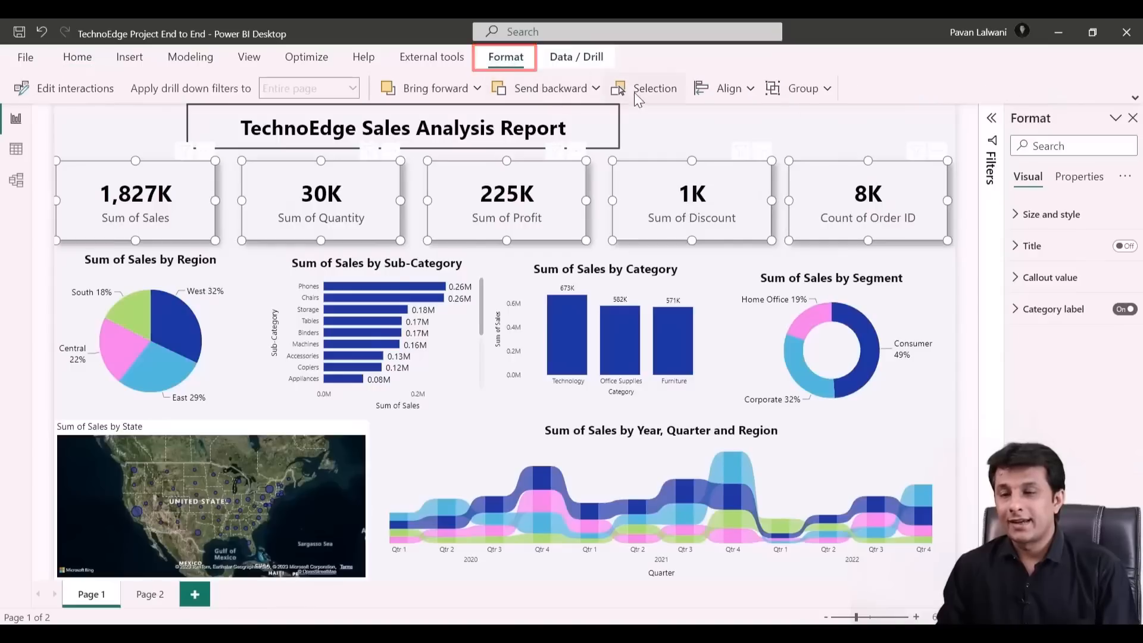
click(742, 92)
click(748, 197)
click(723, 94)
click(756, 279)
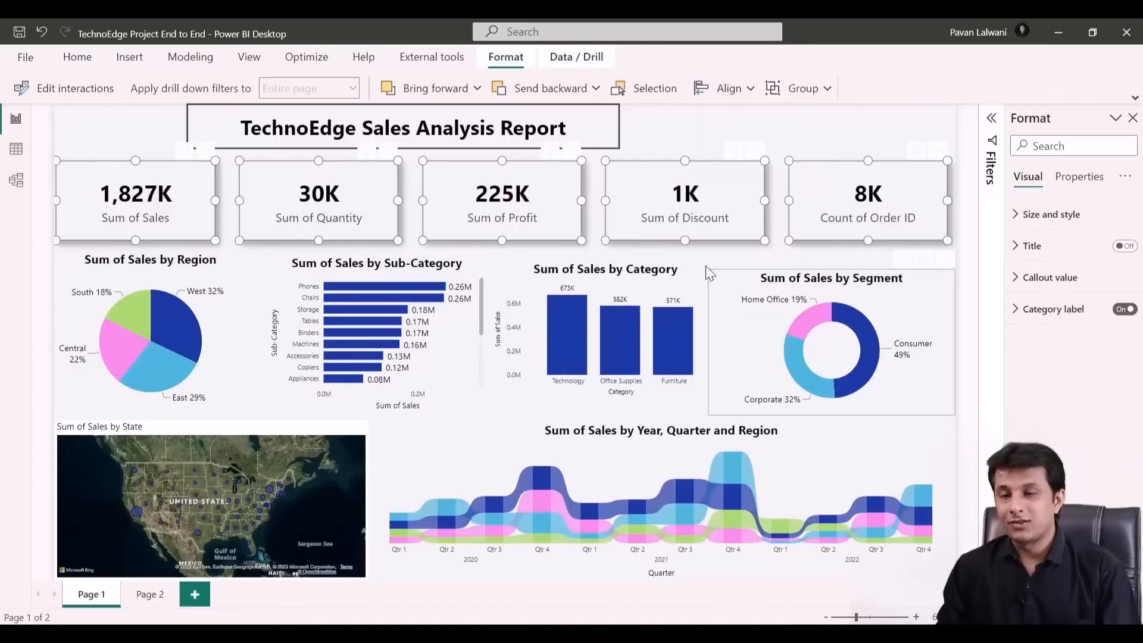
click(798, 138)
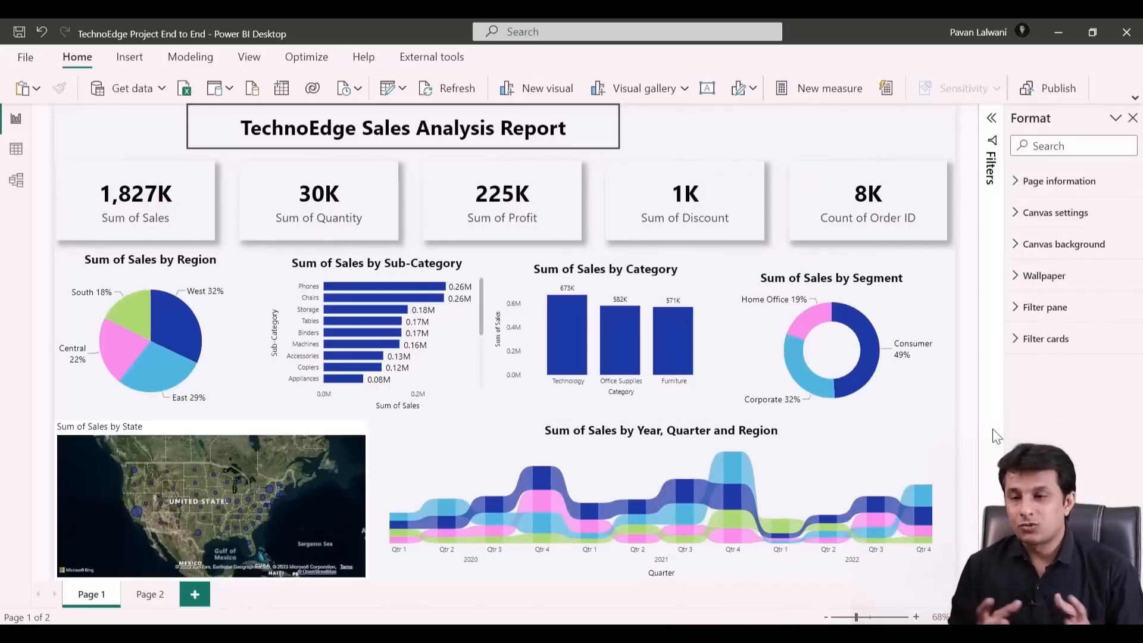
Turn on the shadow for the Sum of Sales by Region pie chart and delete the Sum of Sales by Sub-Category bar chart
click(179, 333)
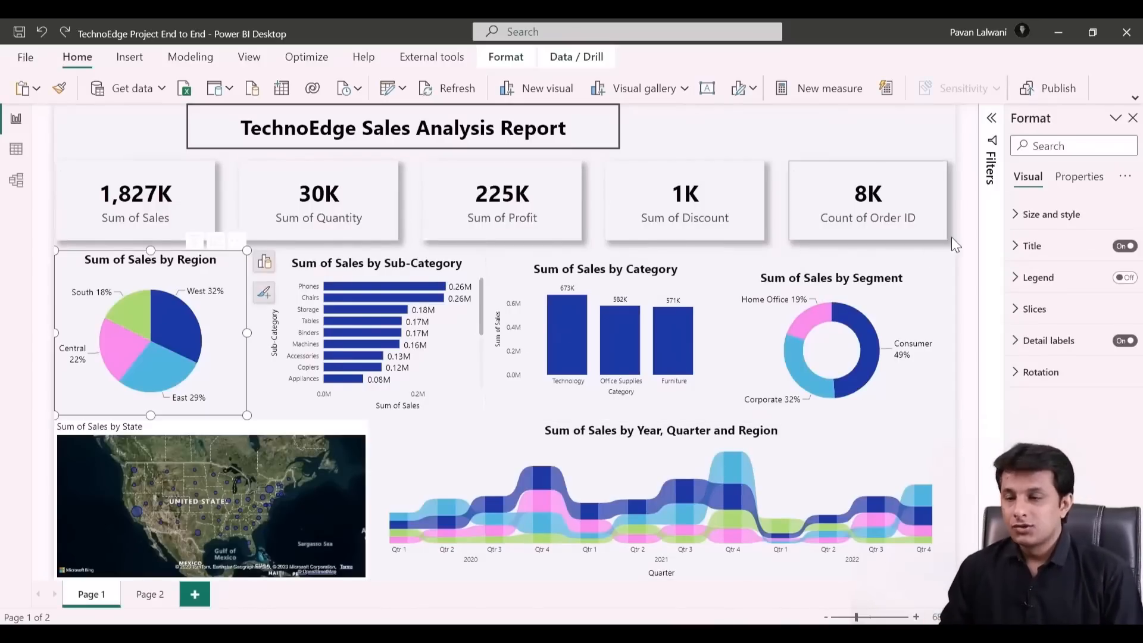
click(1014, 216)
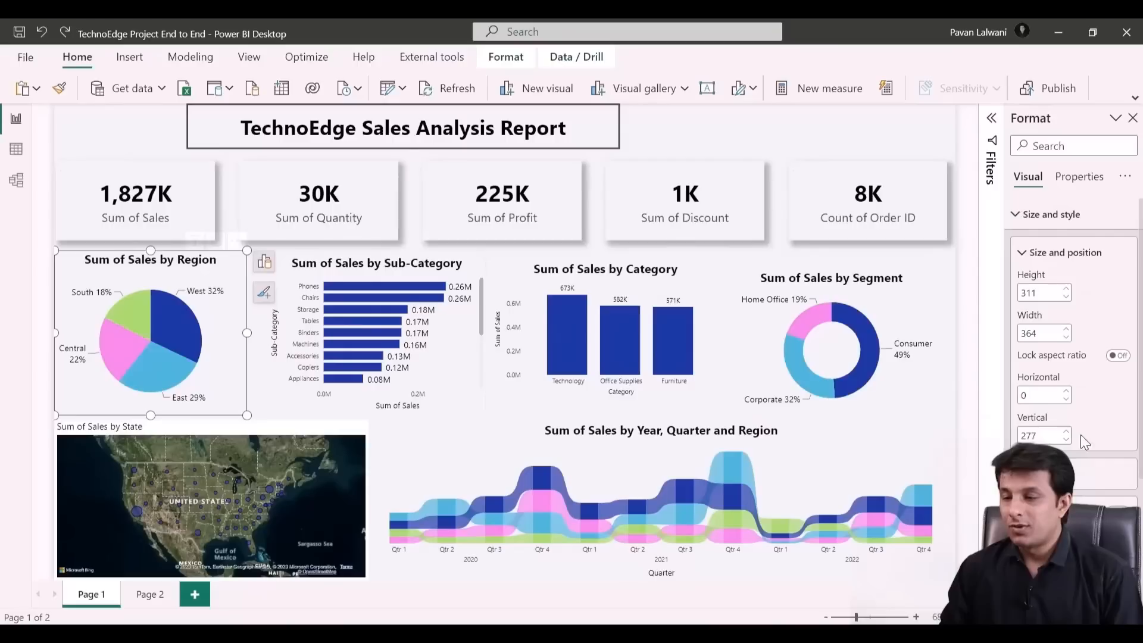
click(283, 276)
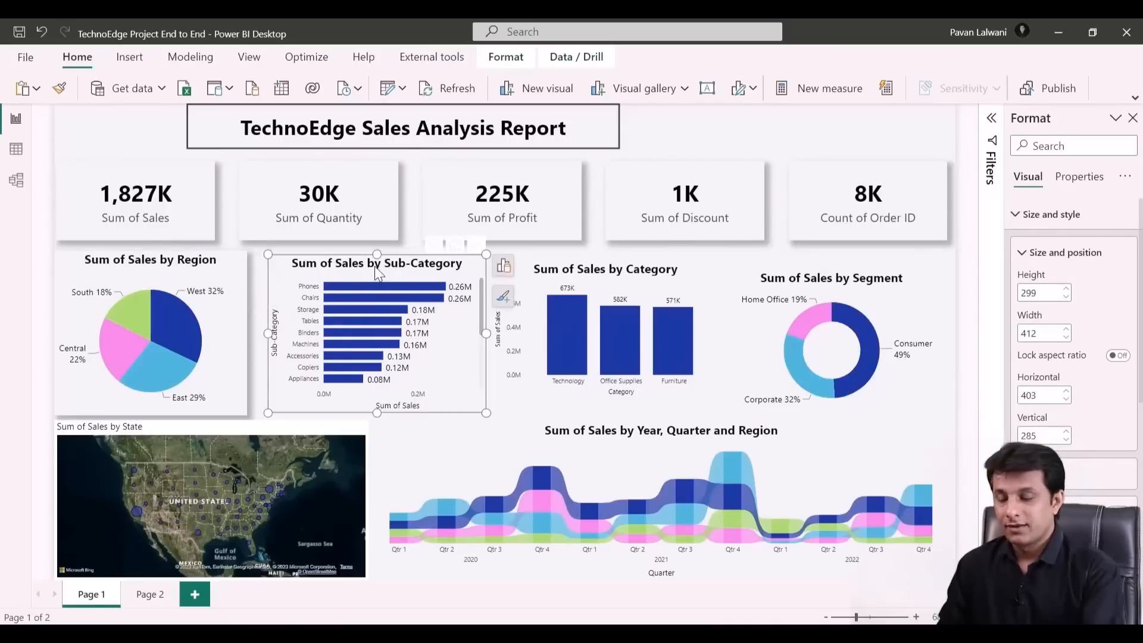
key(Delete)
Enlarge the Region, Category and Segment charts and place them side by side to fill the row below the KPI cards
click(238, 296)
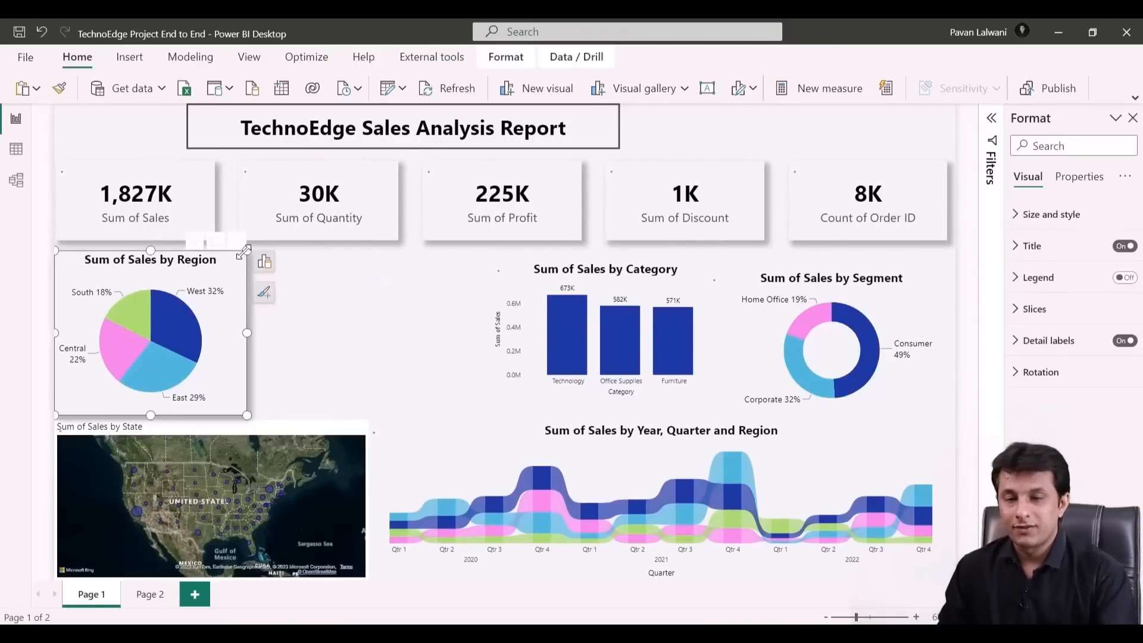
drag(246, 251, 360, 255)
drag(564, 285, 451, 277)
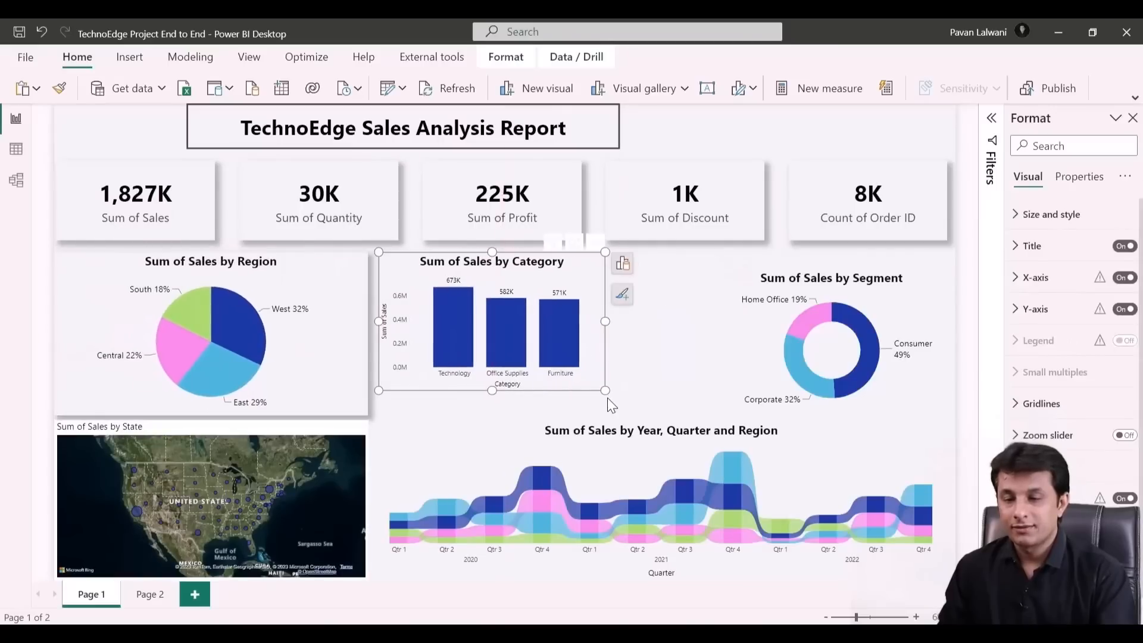
drag(605, 389, 692, 415)
click(748, 326)
drag(708, 269, 702, 252)
Copy the Region pie chart's formatting to the Category and Segment charts with Format Painter
click(250, 295)
click(59, 89)
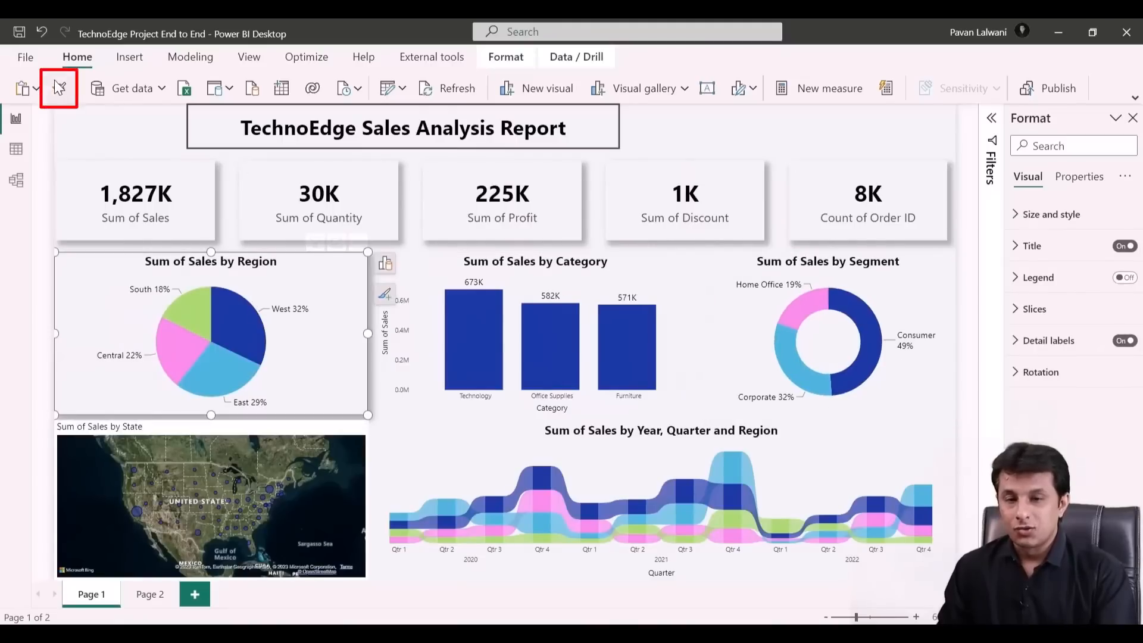
click(551, 271)
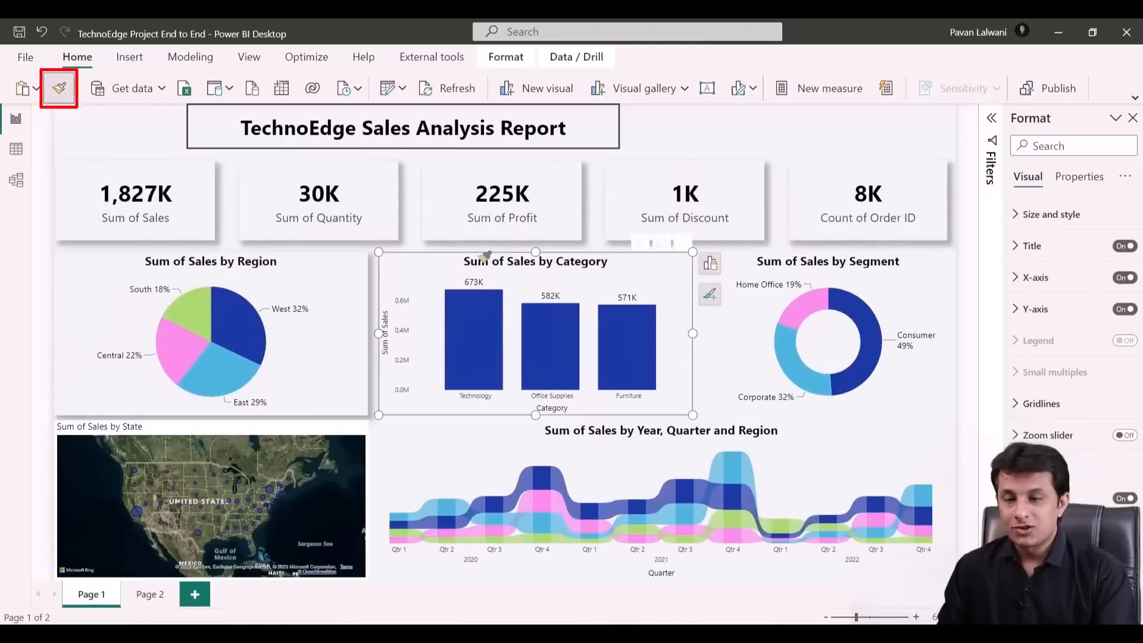
click(59, 88)
click(726, 329)
Set the Sum of Sales by Region pie chart's height to 300 and its width to 550
click(300, 324)
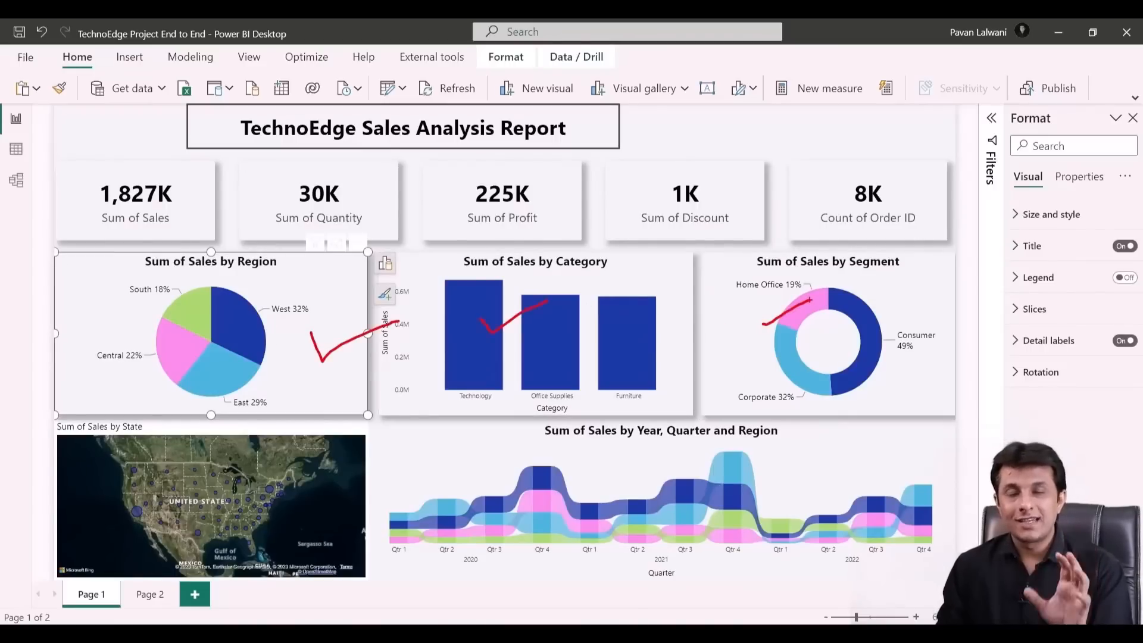
key(Escape)
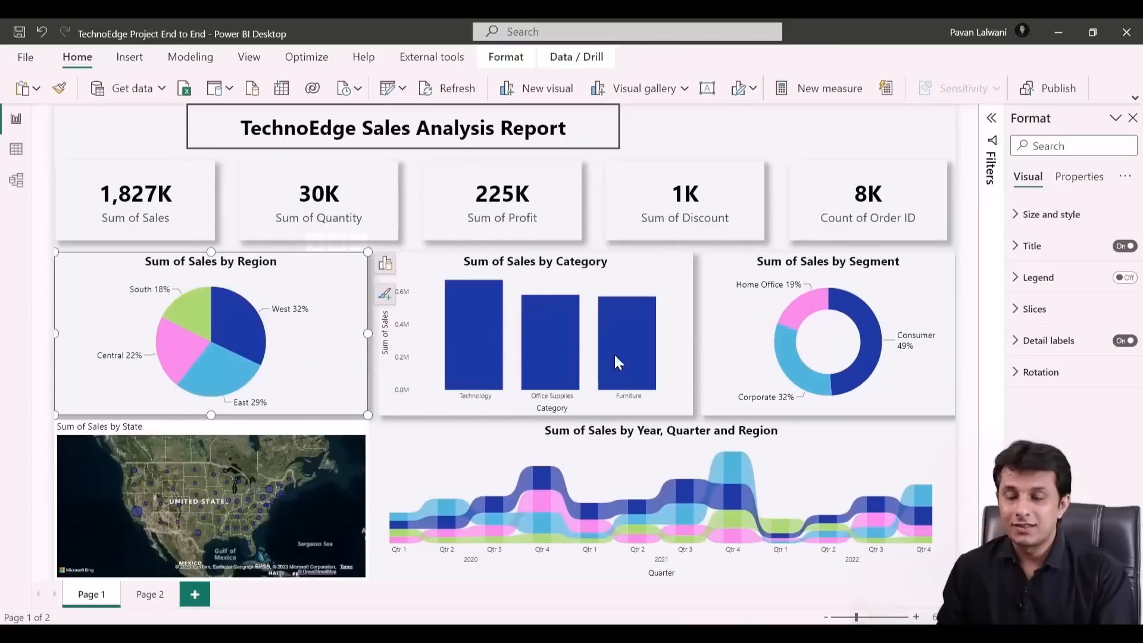
drag(369, 251, 349, 251)
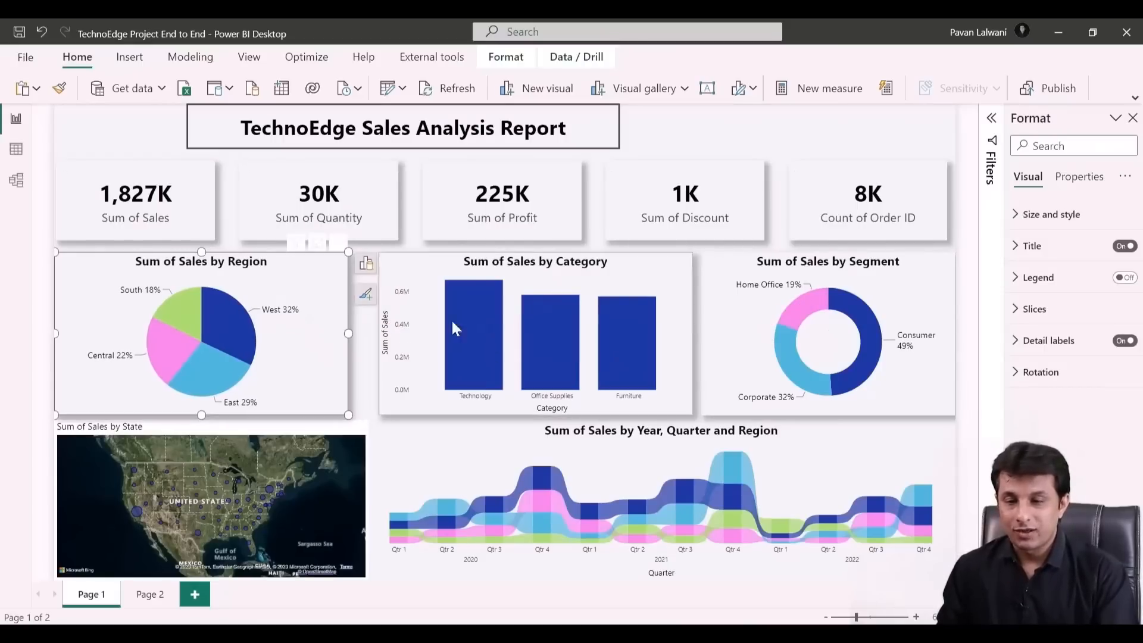
click(1047, 215)
double_click(1035, 293)
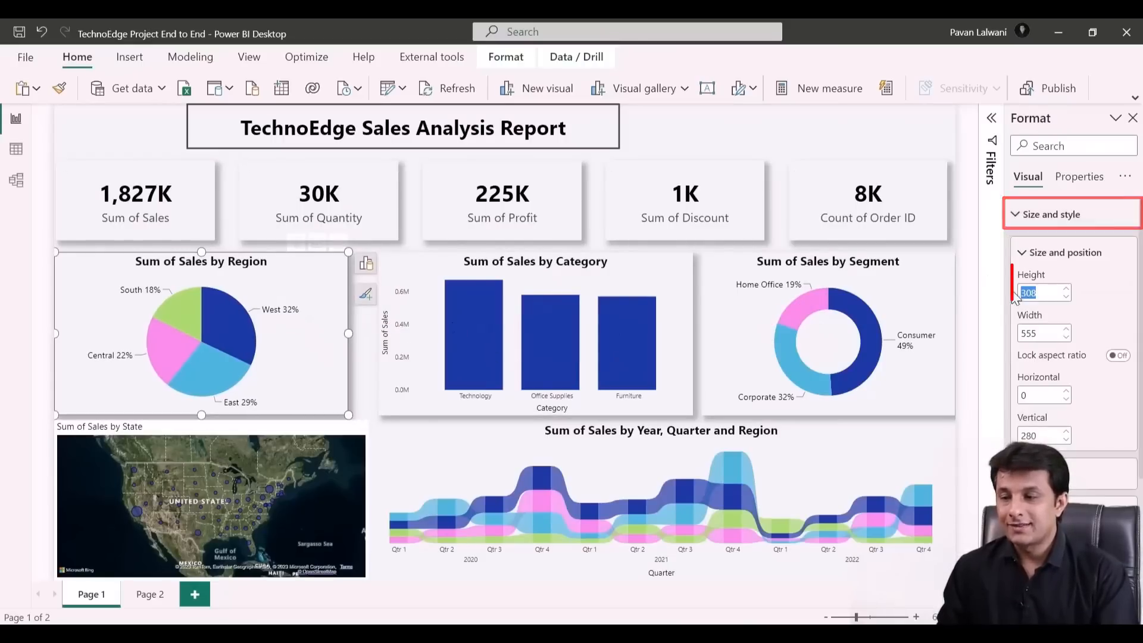
text(300)
double_click(1035, 334)
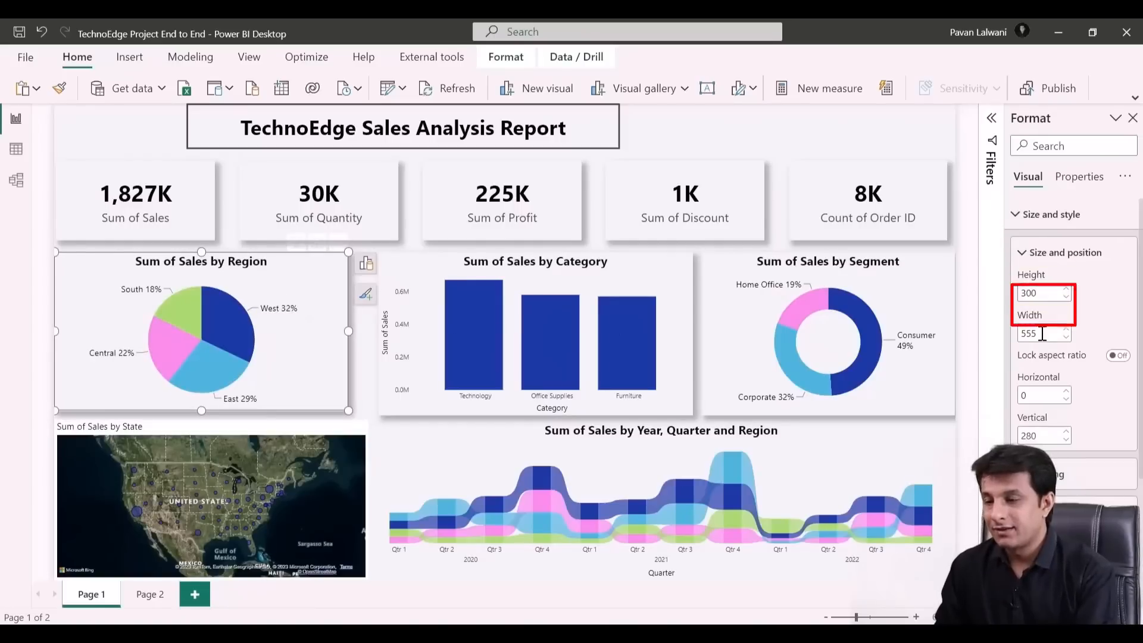
text(550)
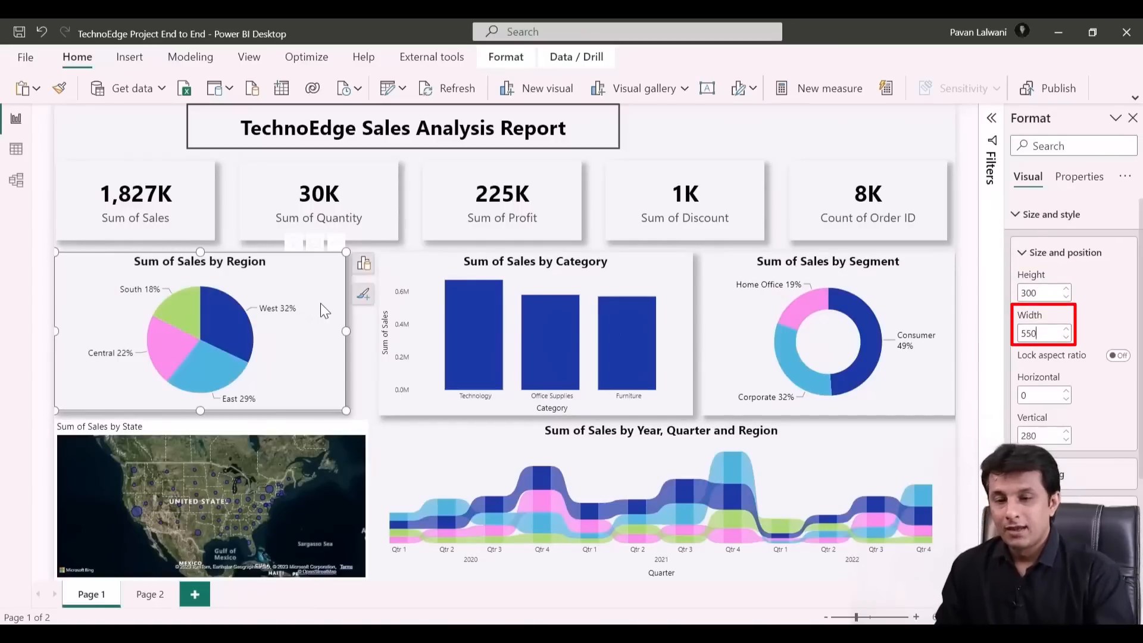
Set the Sum of Sales by Category column chart's height to 300 and its width to 550
click(663, 288)
double_click(1039, 292)
text(3)
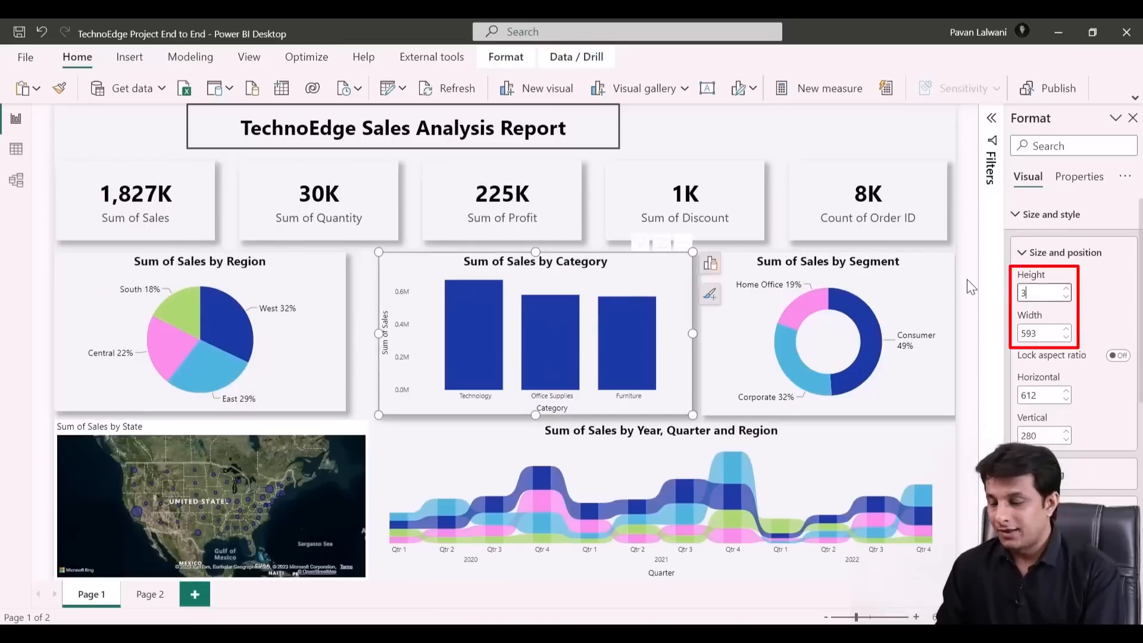
text(00)
key(Tab)
text(550)
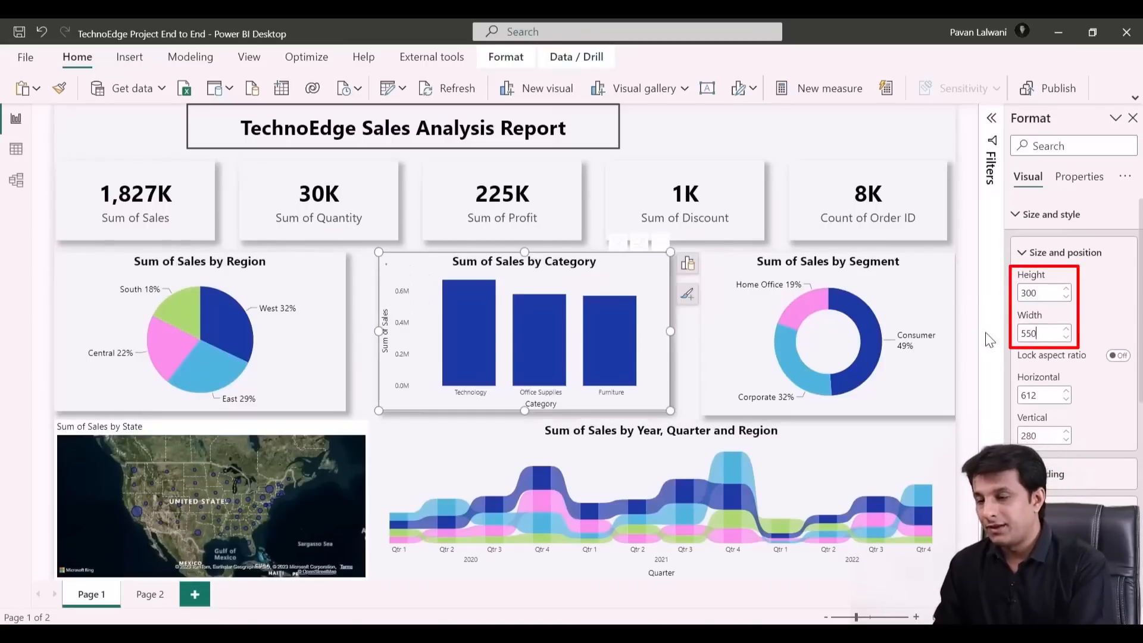
Set the Sum of Sales by Segment donut chart to height 300 and width 550, and shift the Category and Segment charts left to fit the page
click(941, 297)
double_click(1034, 298)
text(300)
double_click(1032, 333)
text(50)
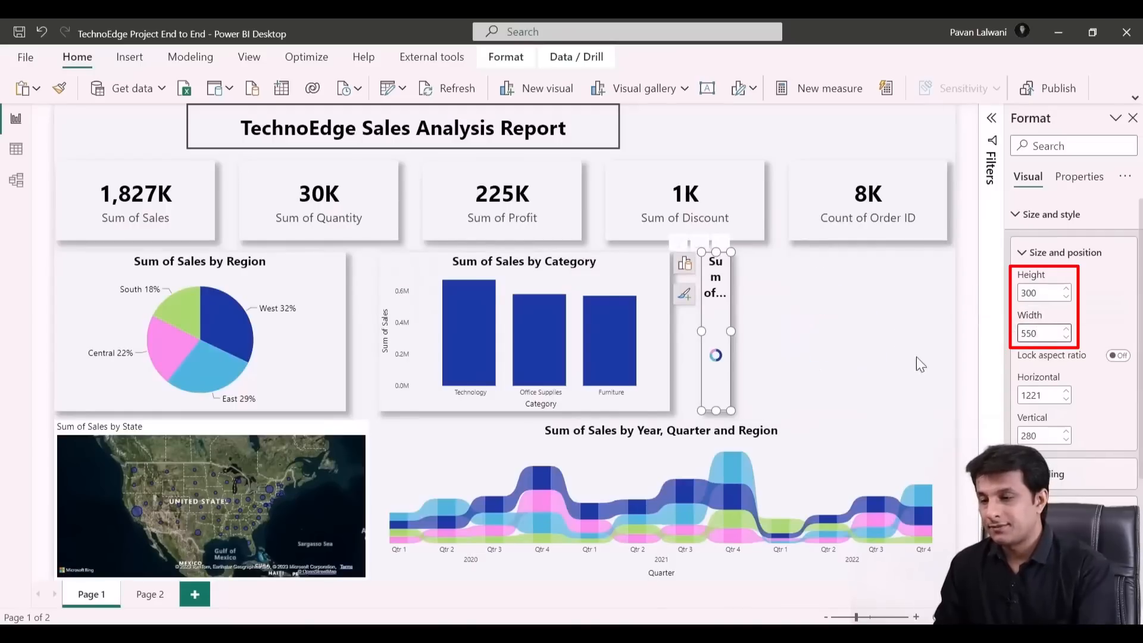
mouse_move(710, 336)
mouse_down()
mouse_move(693, 328)
mouse_move(716, 330)
mouse_up()
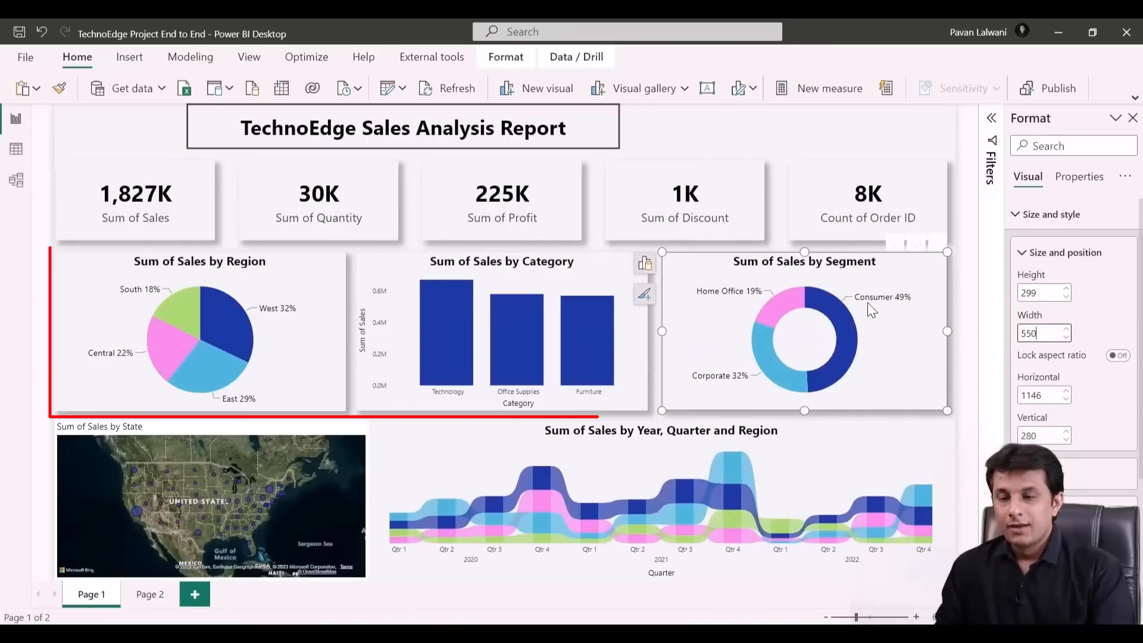
Select the Region, Category and Segment charts, align them, distribute them horizontally, and clear the selection
click(319, 277)
ctrl+click(397, 272)
ctrl+click(687, 283)
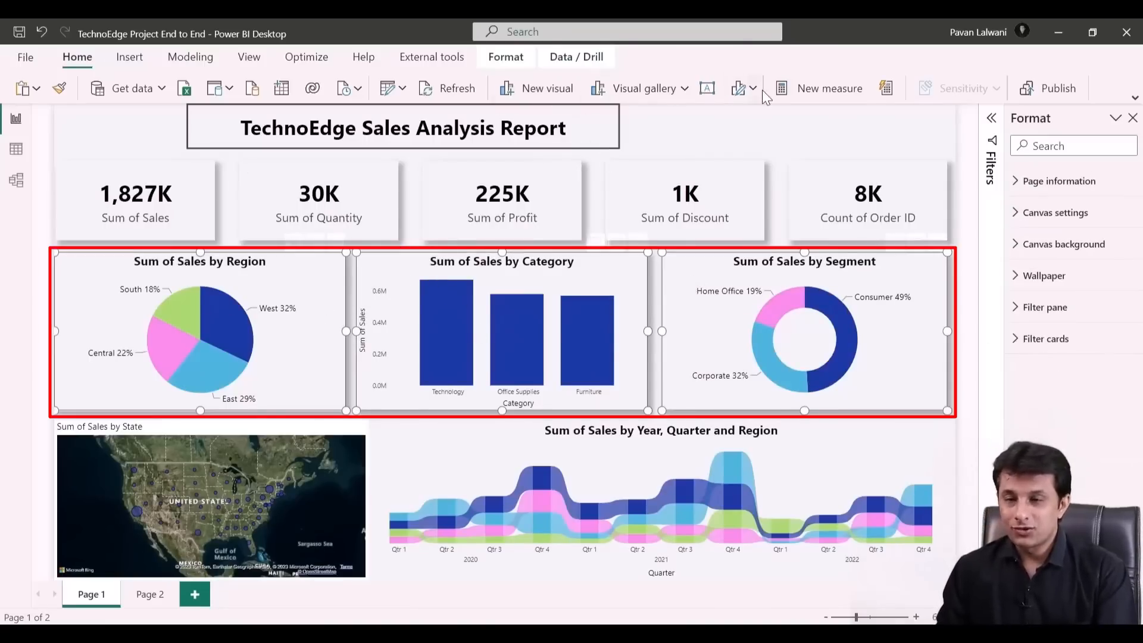
click(505, 65)
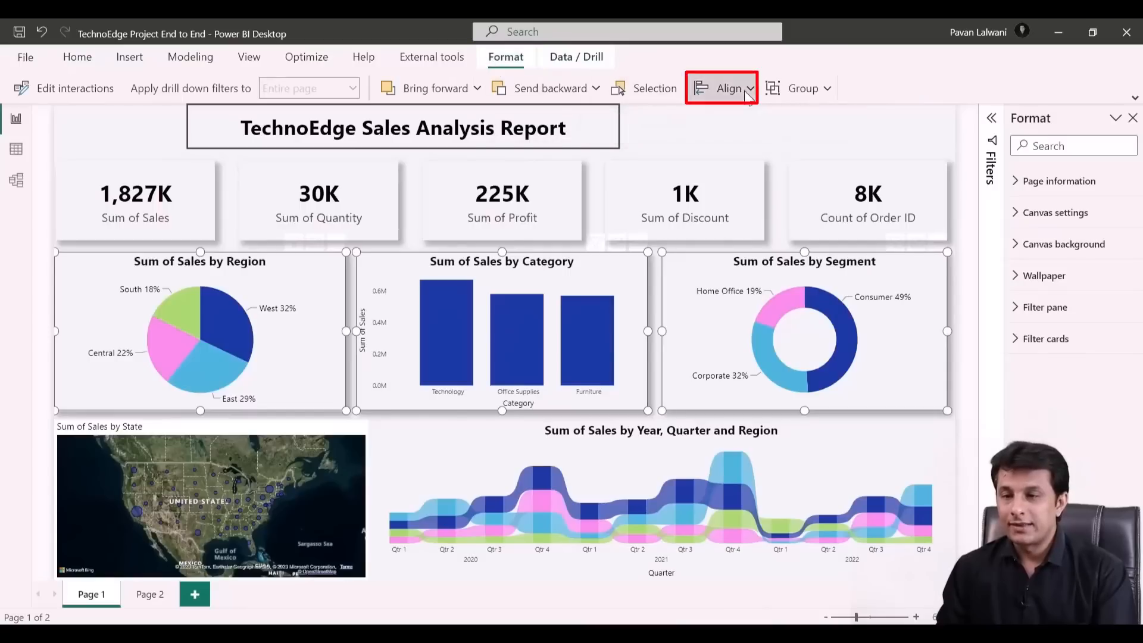
click(722, 88)
click(738, 200)
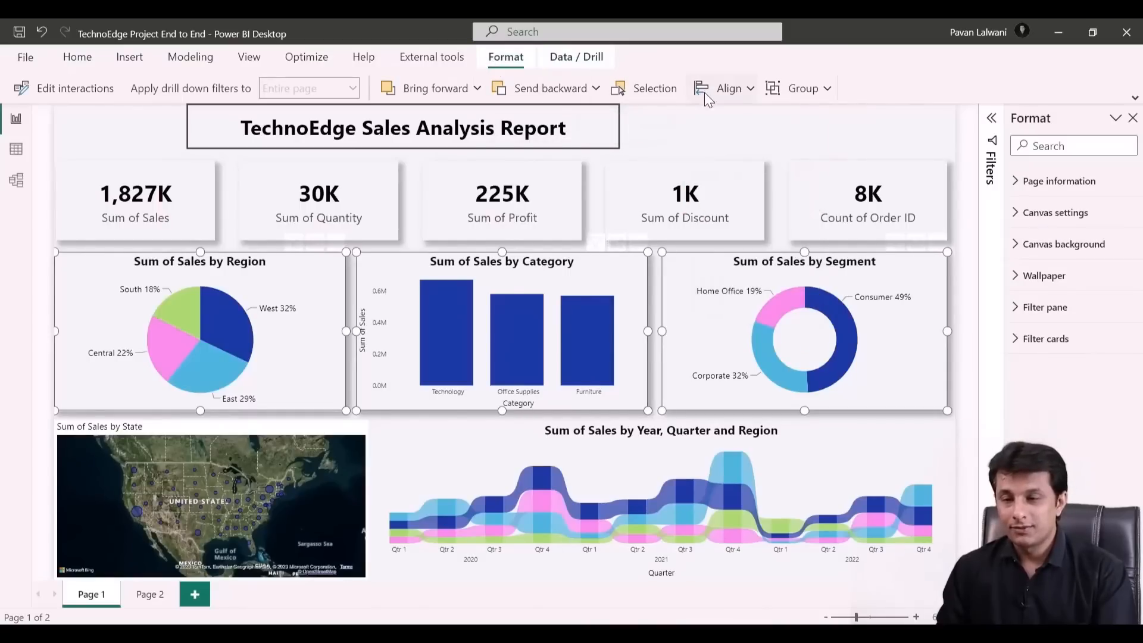
click(736, 88)
click(741, 347)
click(847, 143)
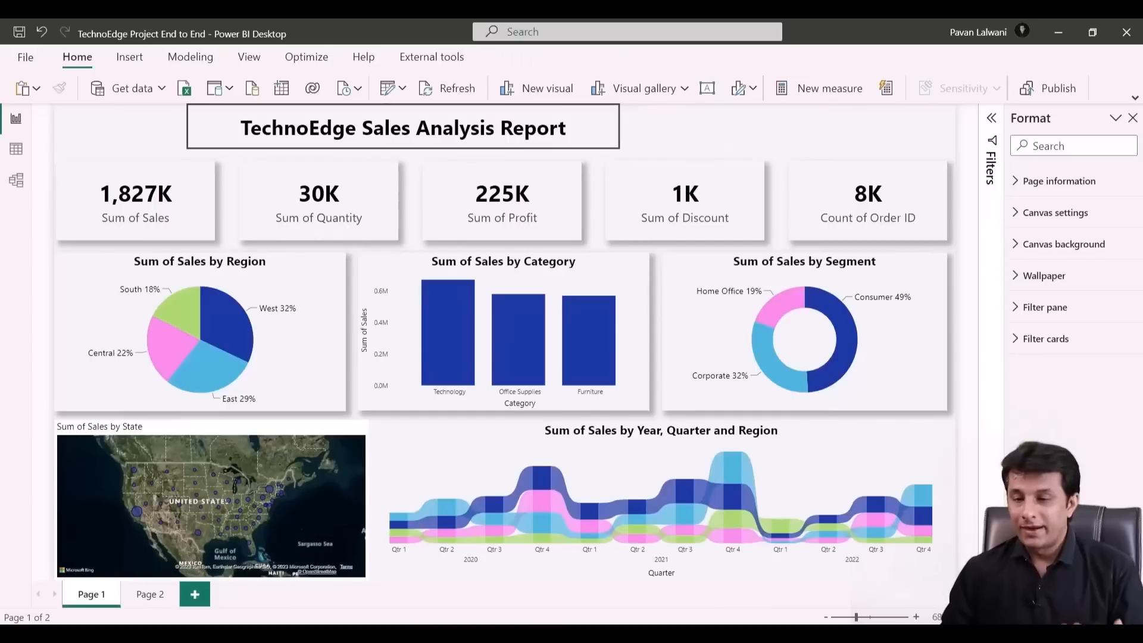
Set the Sum of Sales by State map's height to 299 to match the neighbouring ribbon chart, and close the formatting options
click(330, 428)
click(447, 434)
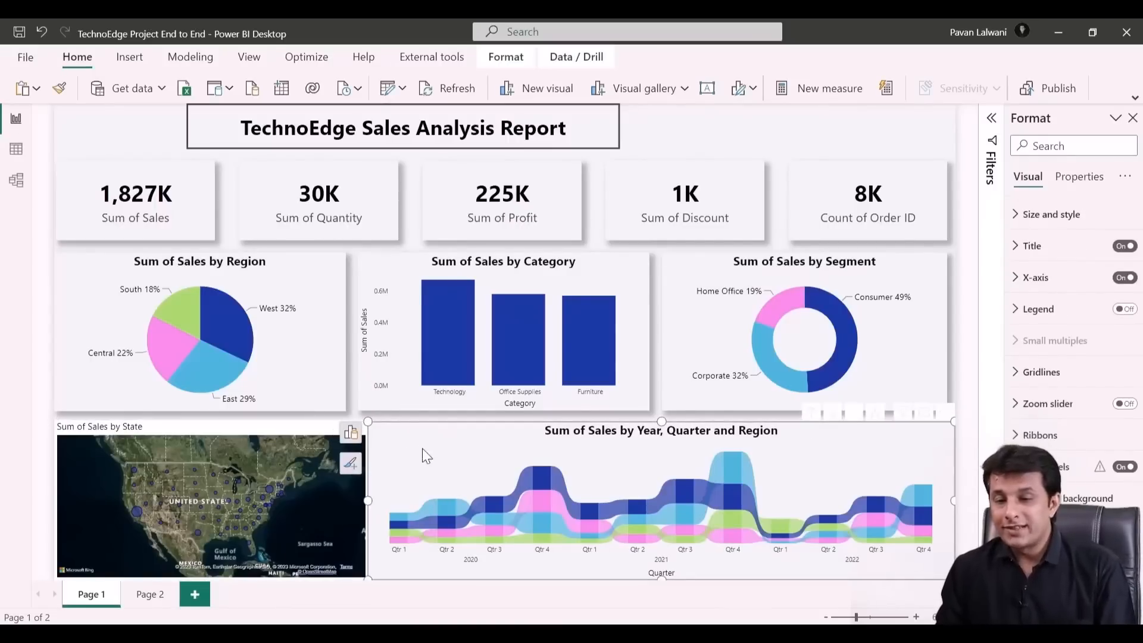
click(308, 430)
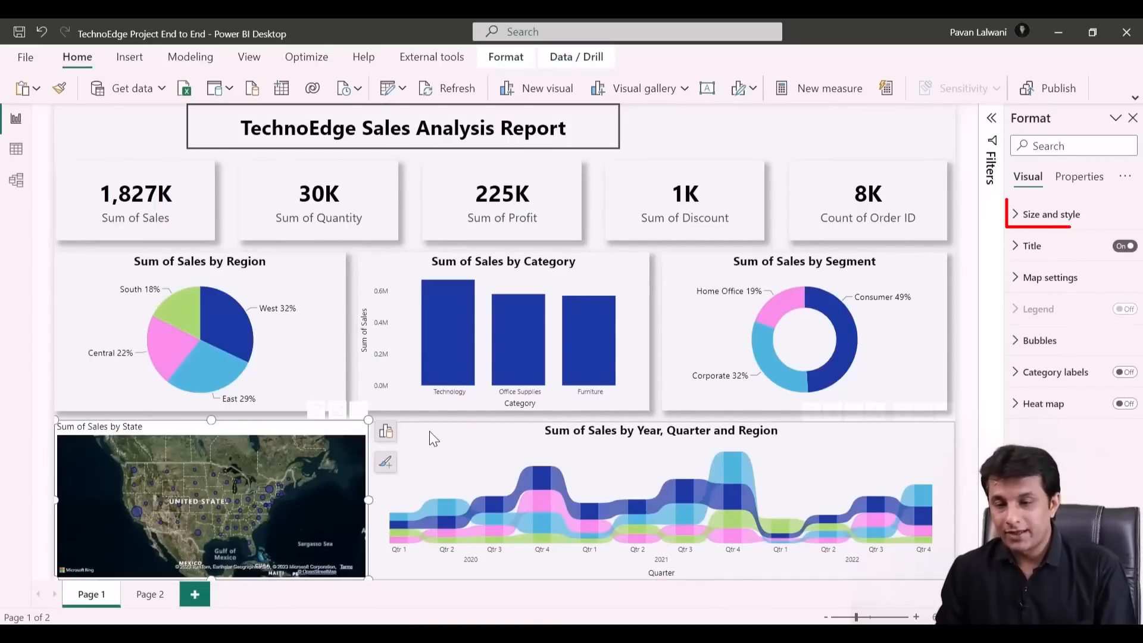
click(430, 431)
click(1039, 214)
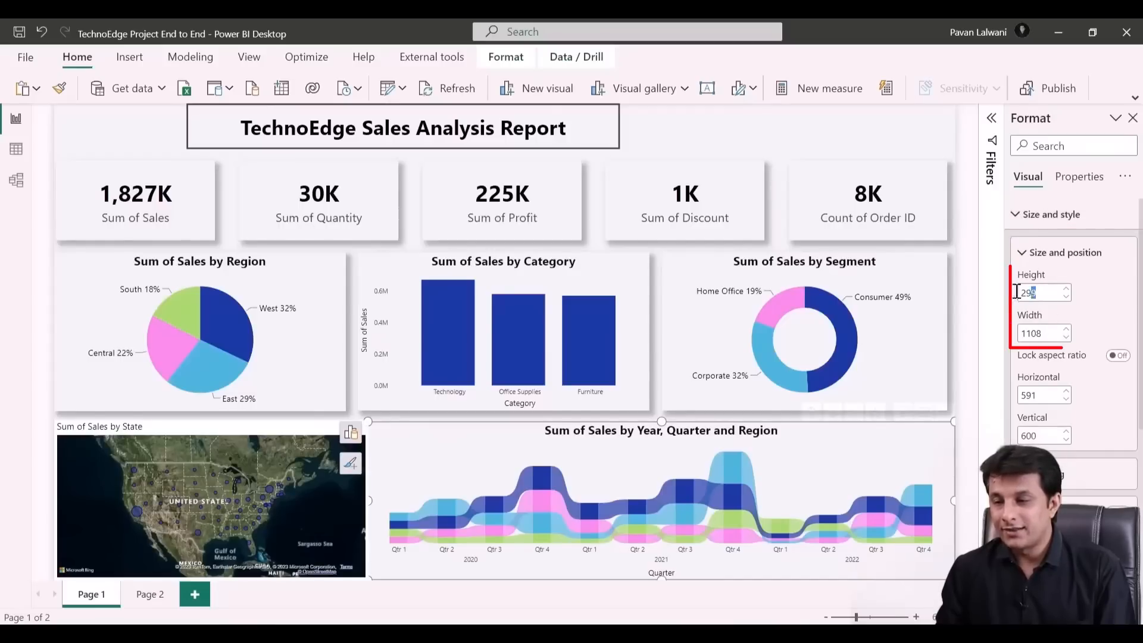
click(291, 430)
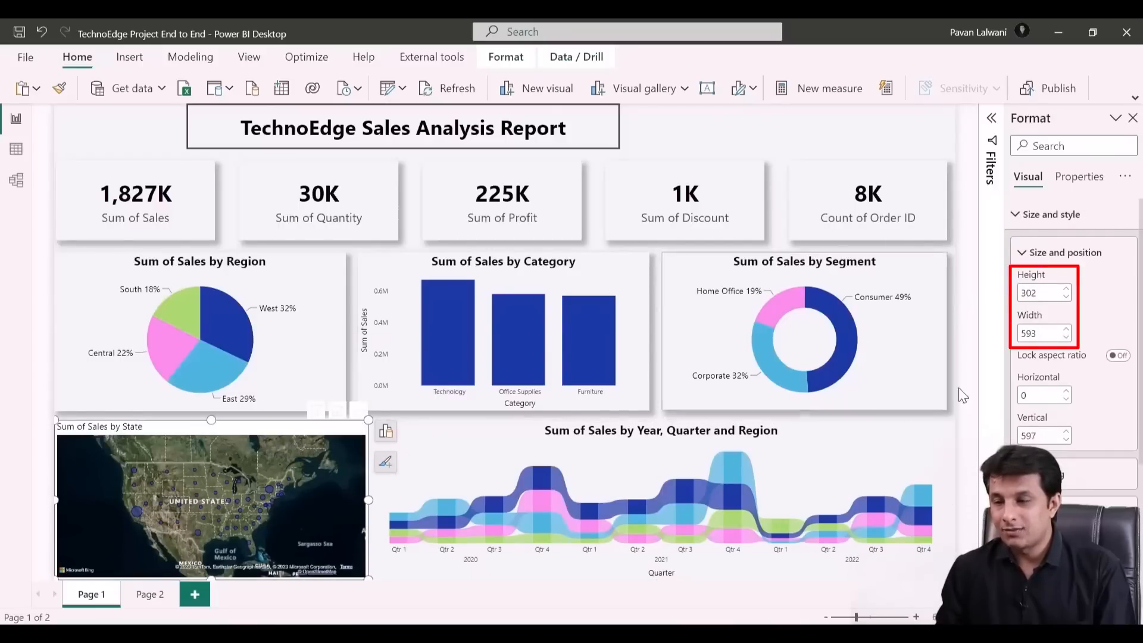
text(299)
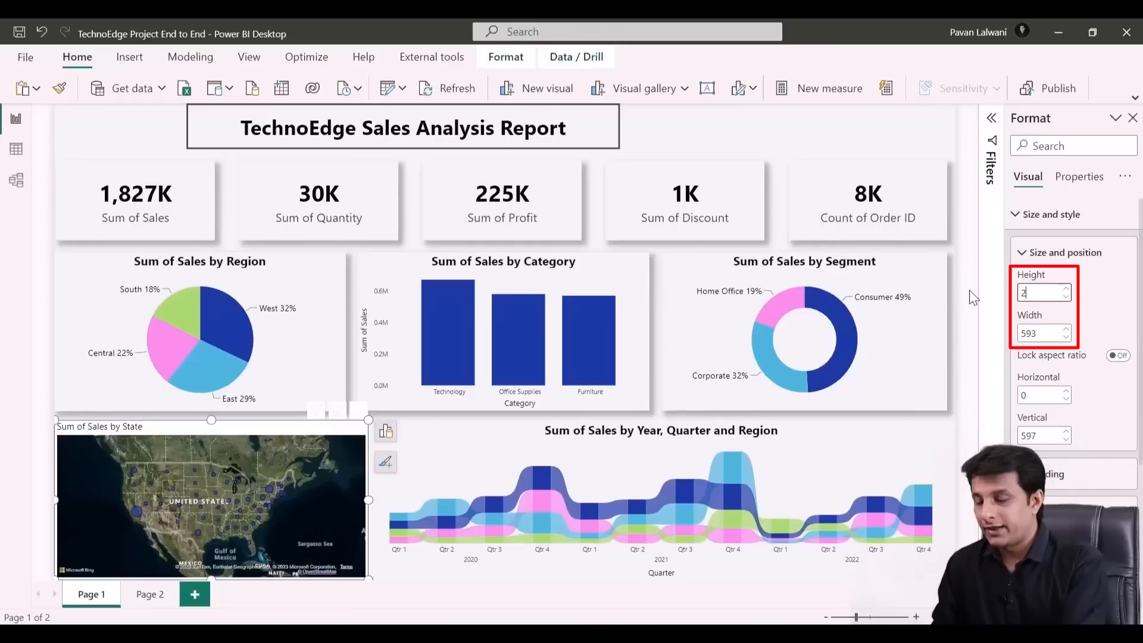
click(515, 442)
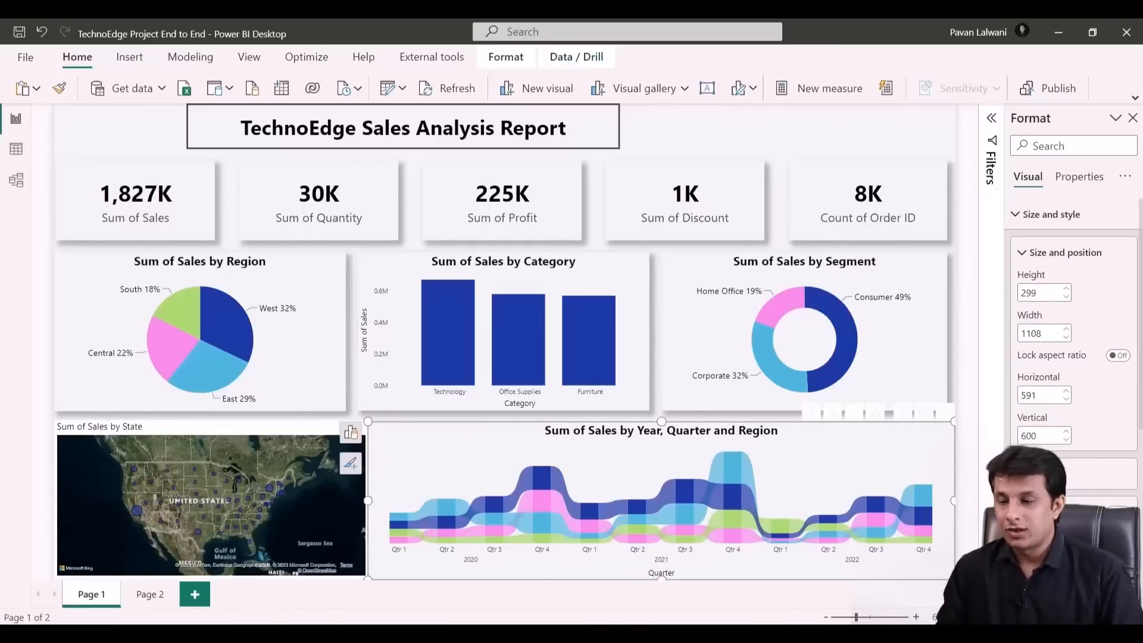
click(1133, 118)
click(1077, 373)
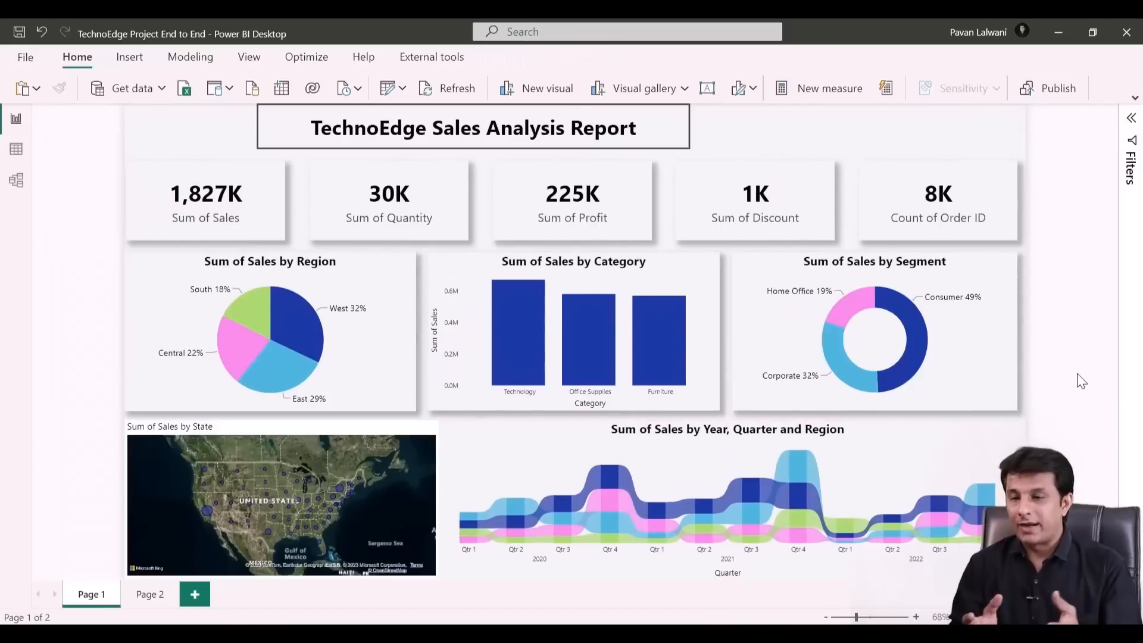
Copy the Region pie chart's formatting with Format Painter to the Year, Quarter and Region ribbon chart and the State map
click(378, 285)
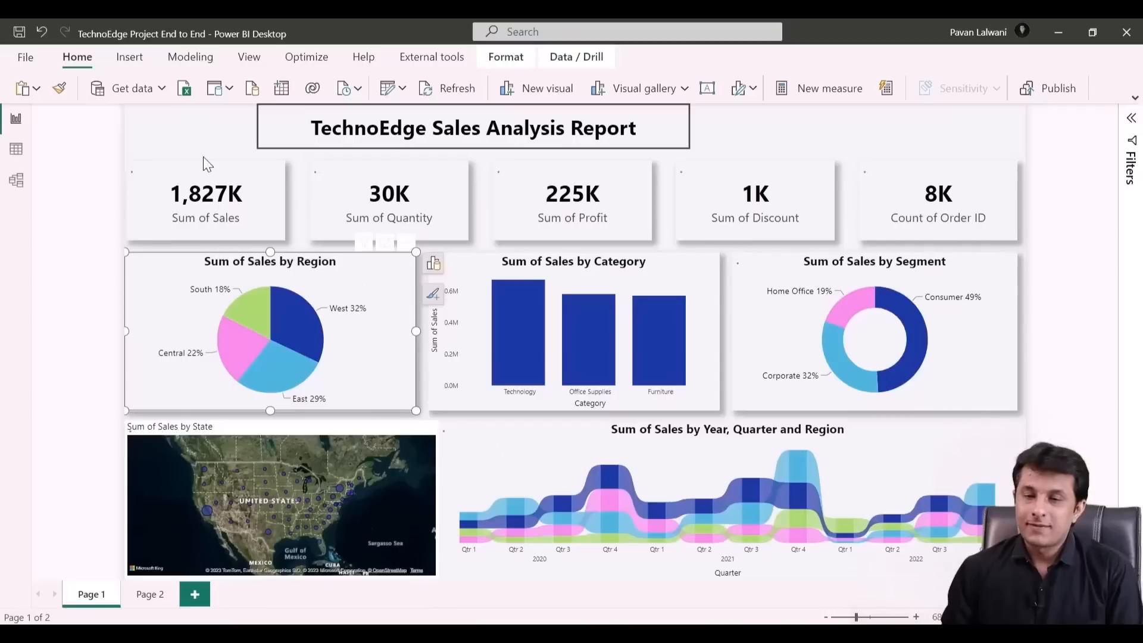
click(59, 88)
click(566, 449)
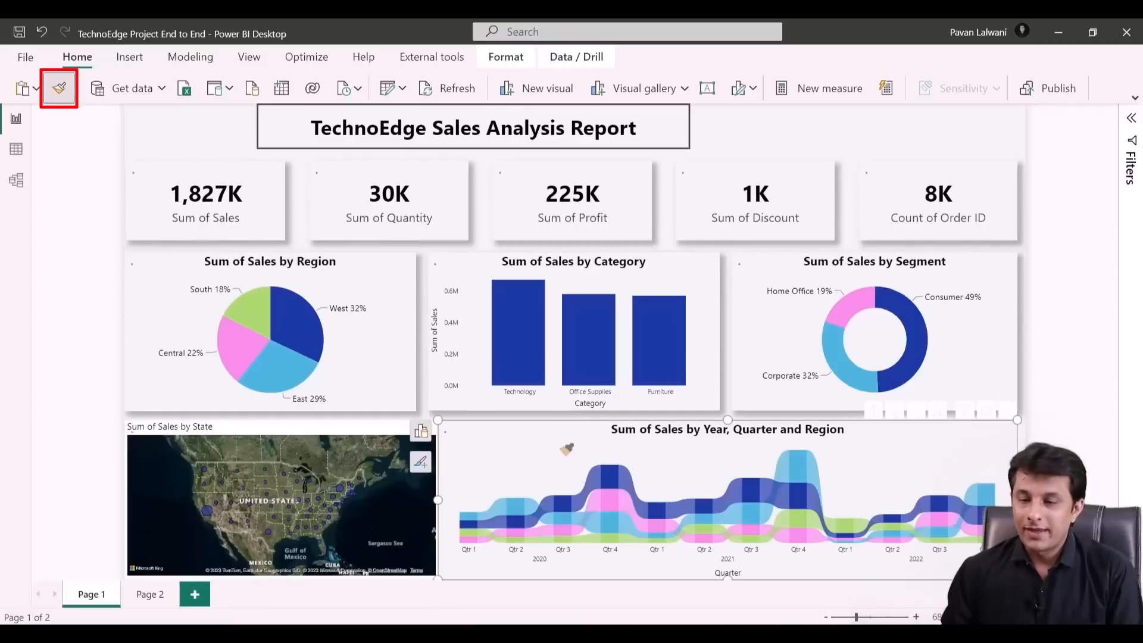
click(61, 90)
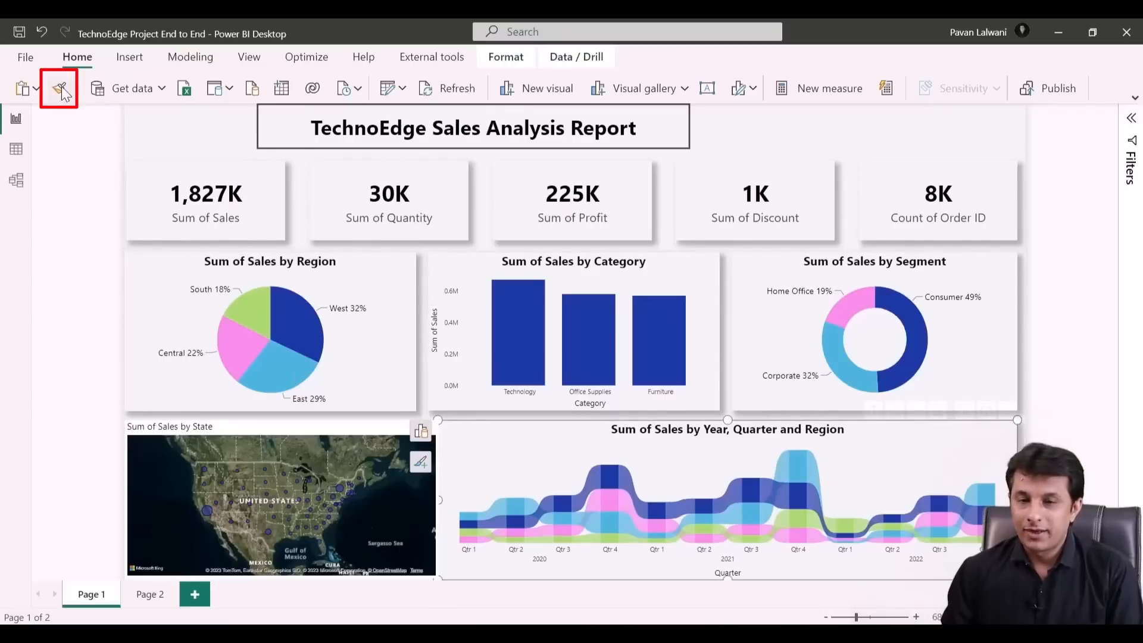
click(335, 431)
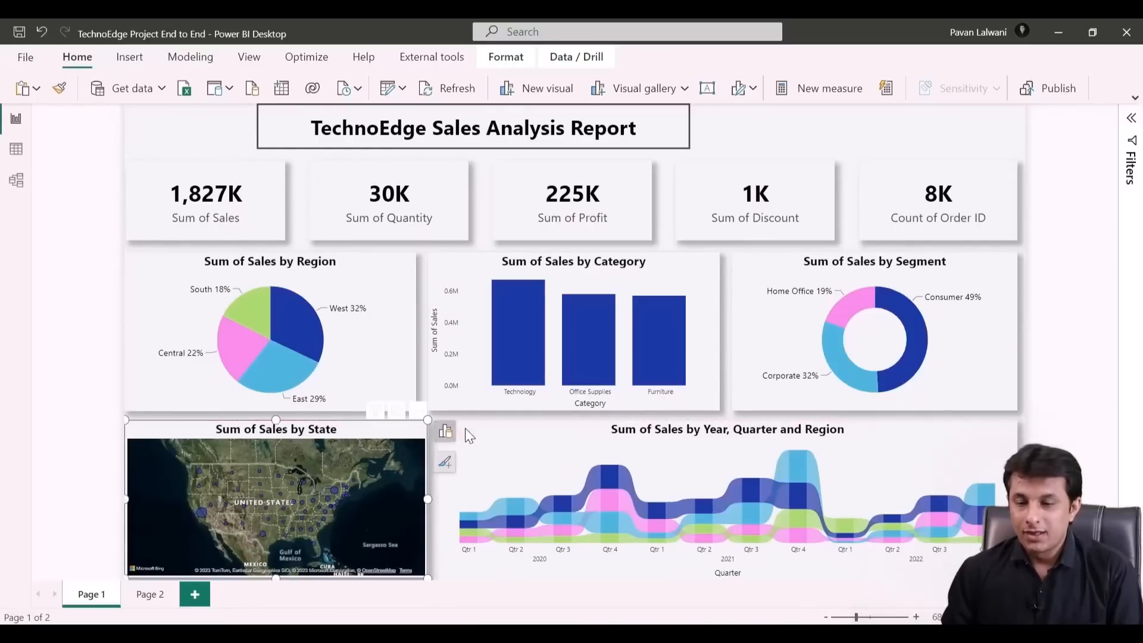
Place the ribbon chart beside the State map, stretch it to the Segment chart's outer edge, leave a small gap and level the map with it
click(482, 431)
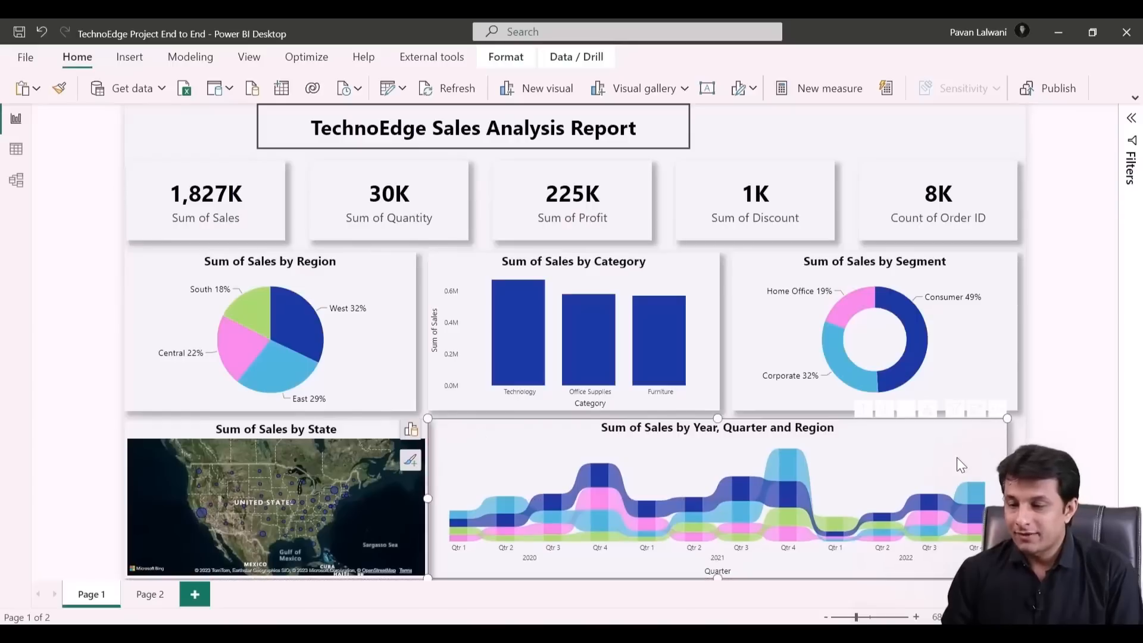
drag(1006, 498, 1017, 499)
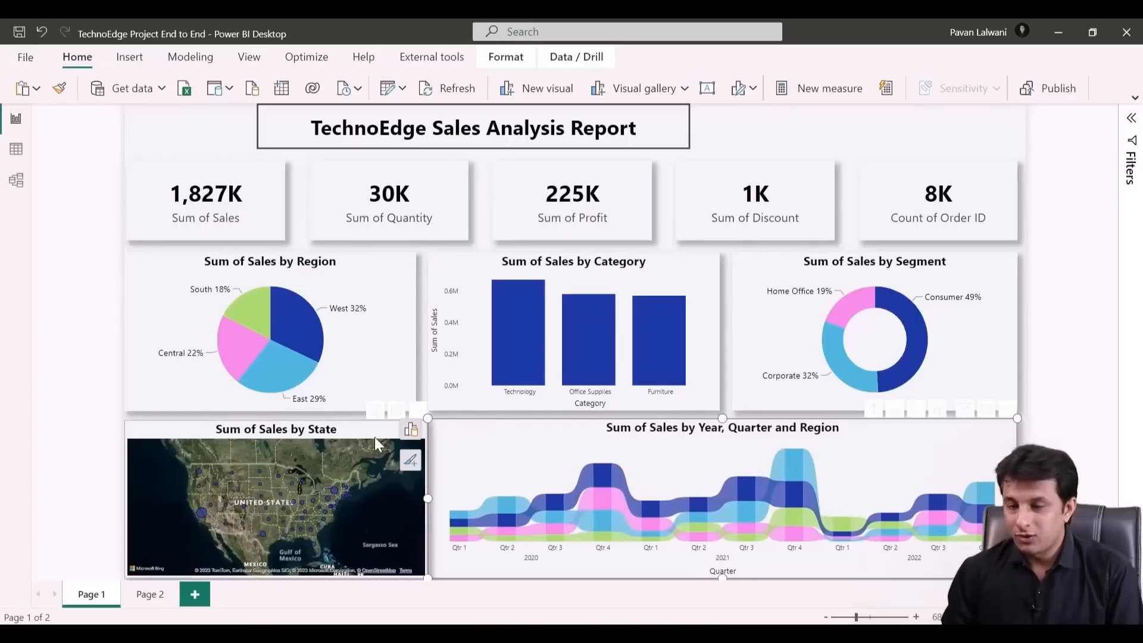
drag(337, 430, 338, 427)
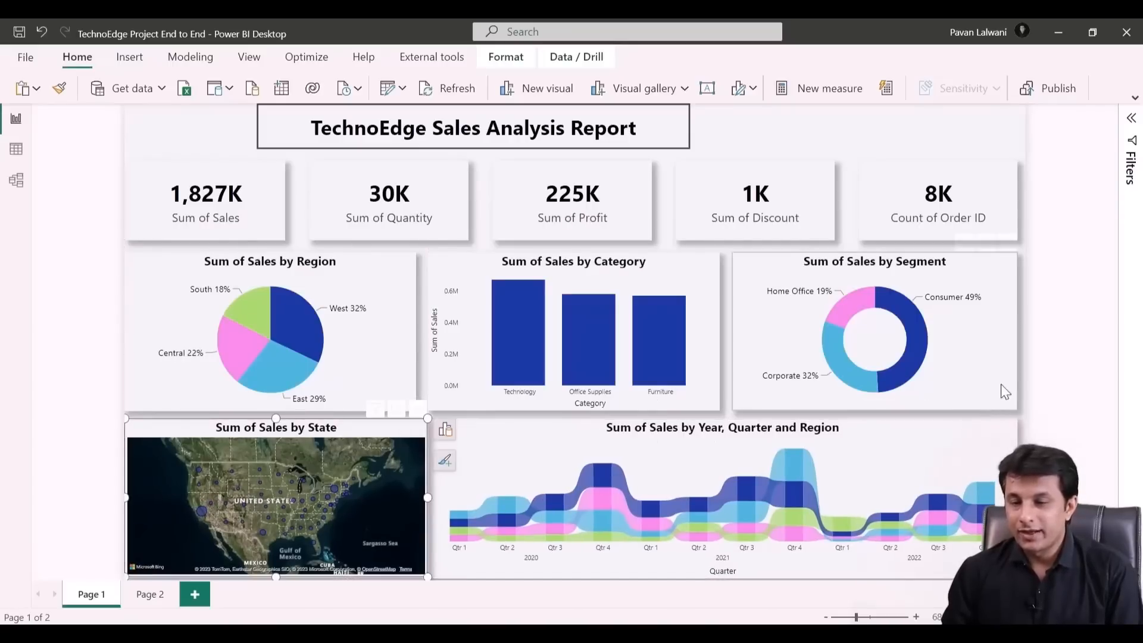
click(1053, 459)
click(462, 452)
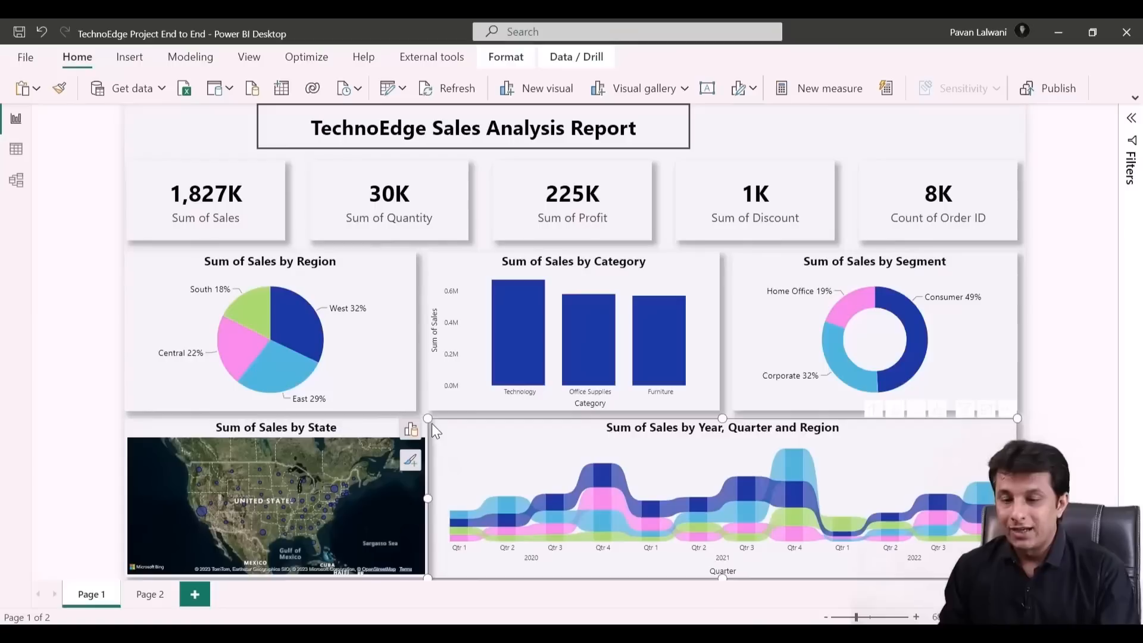
drag(430, 422, 434, 424)
click(1069, 320)
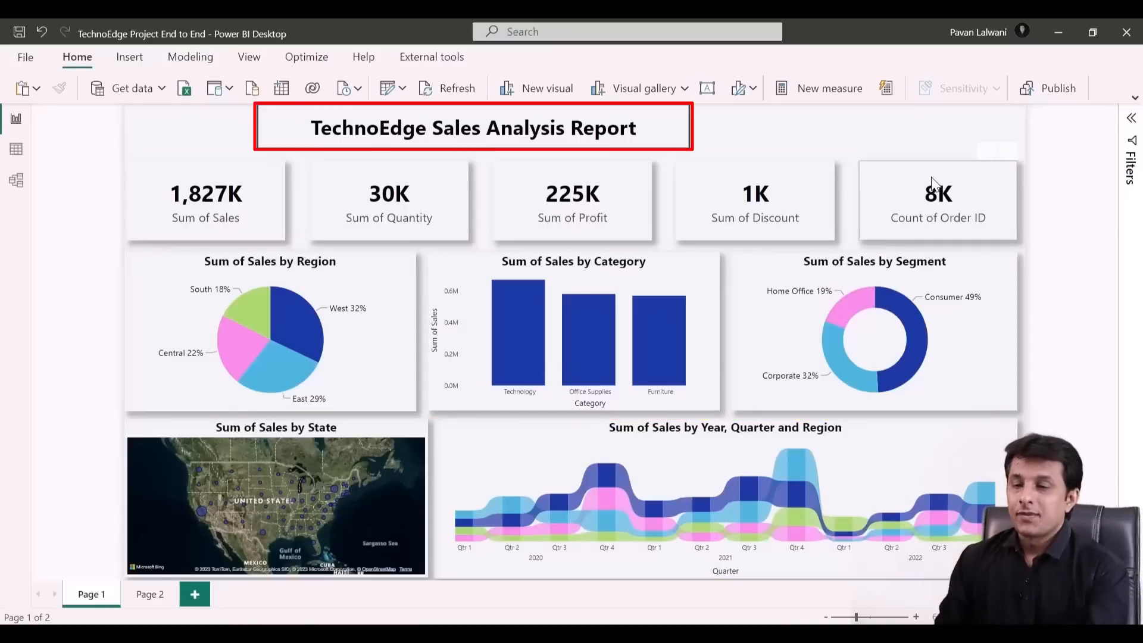
Delete the existing title box and insert a wide blank button in the header area above the KPI cards
click(658, 136)
key(Delete)
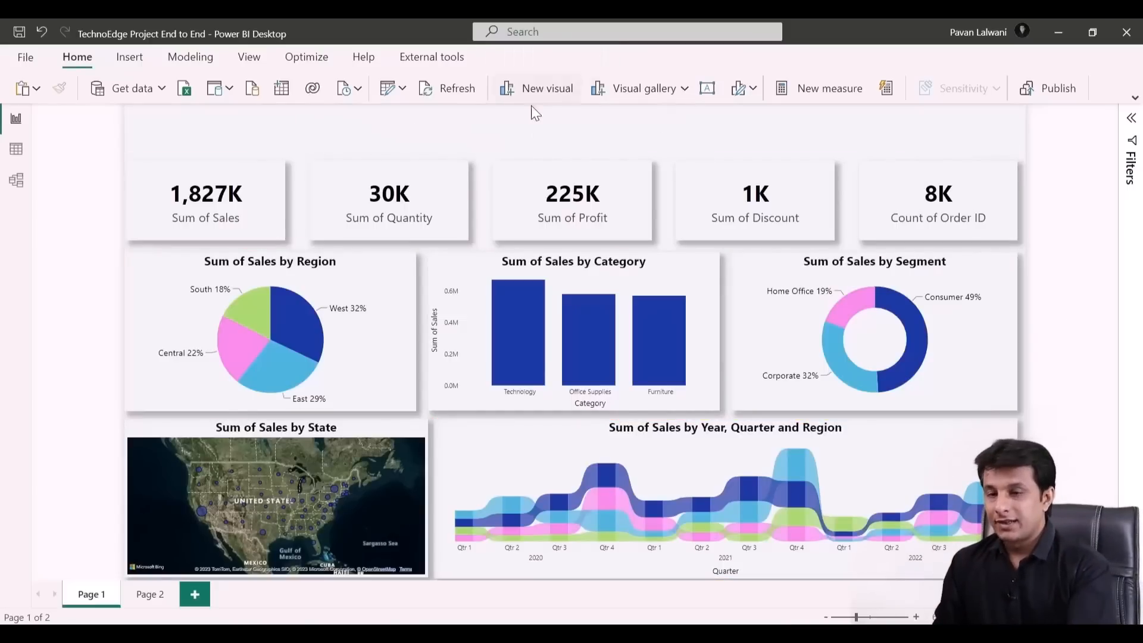
click(129, 56)
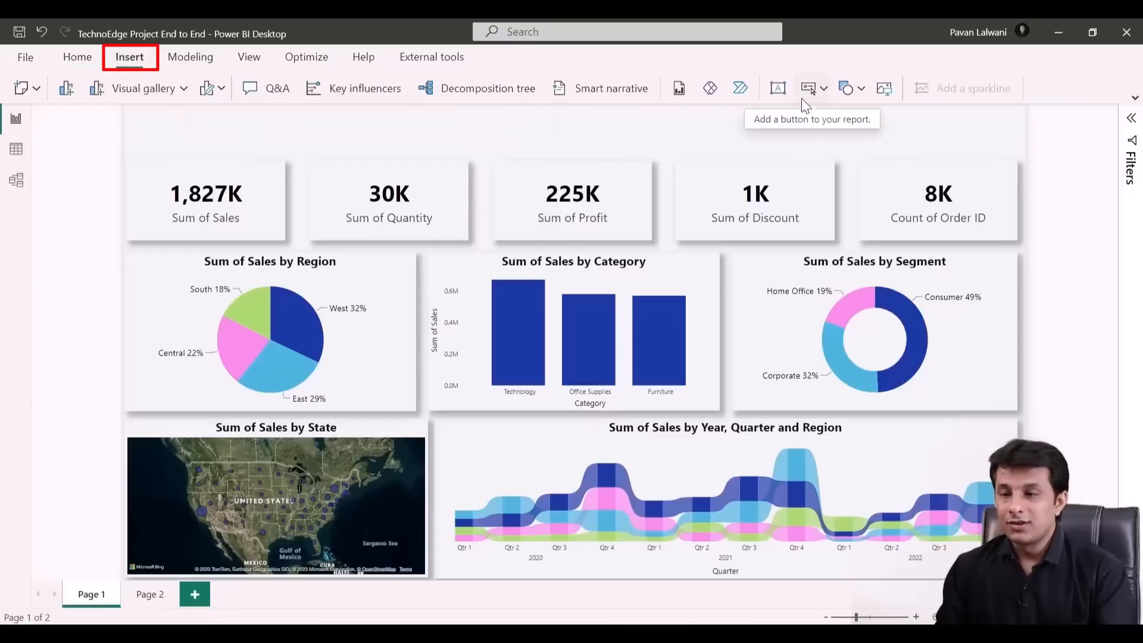
click(823, 97)
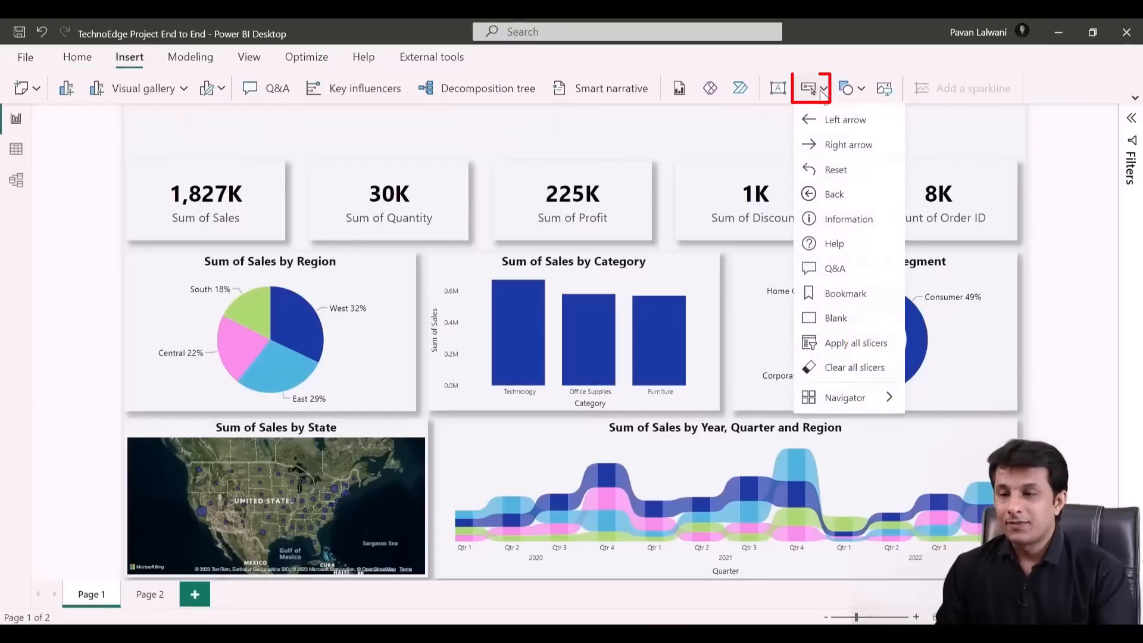
click(845, 319)
drag(177, 123, 1017, 155)
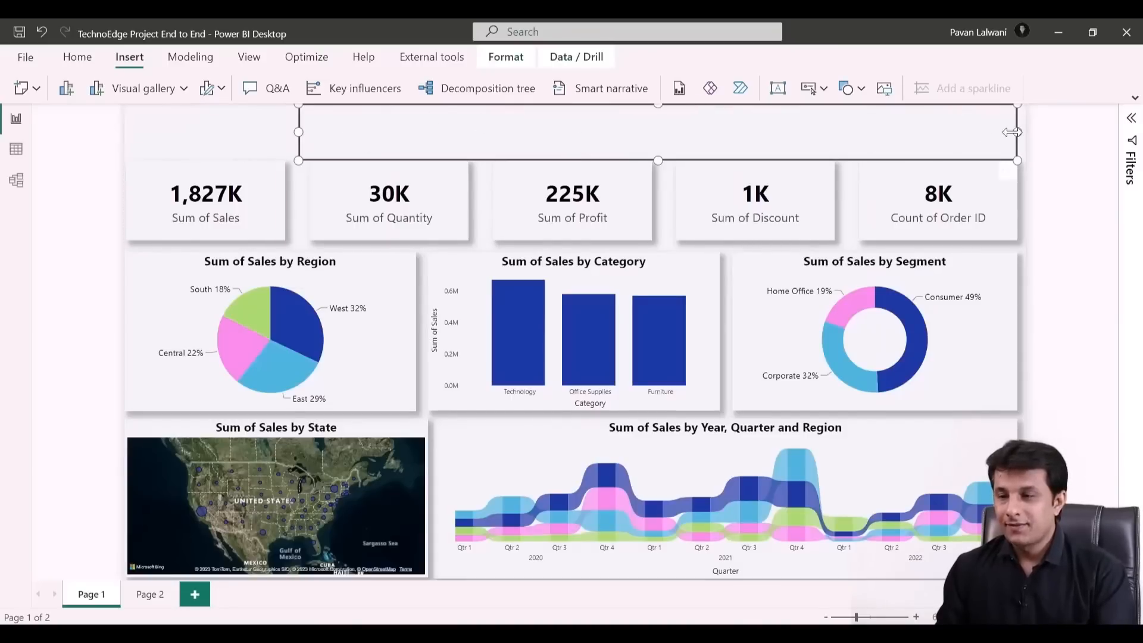
click(830, 141)
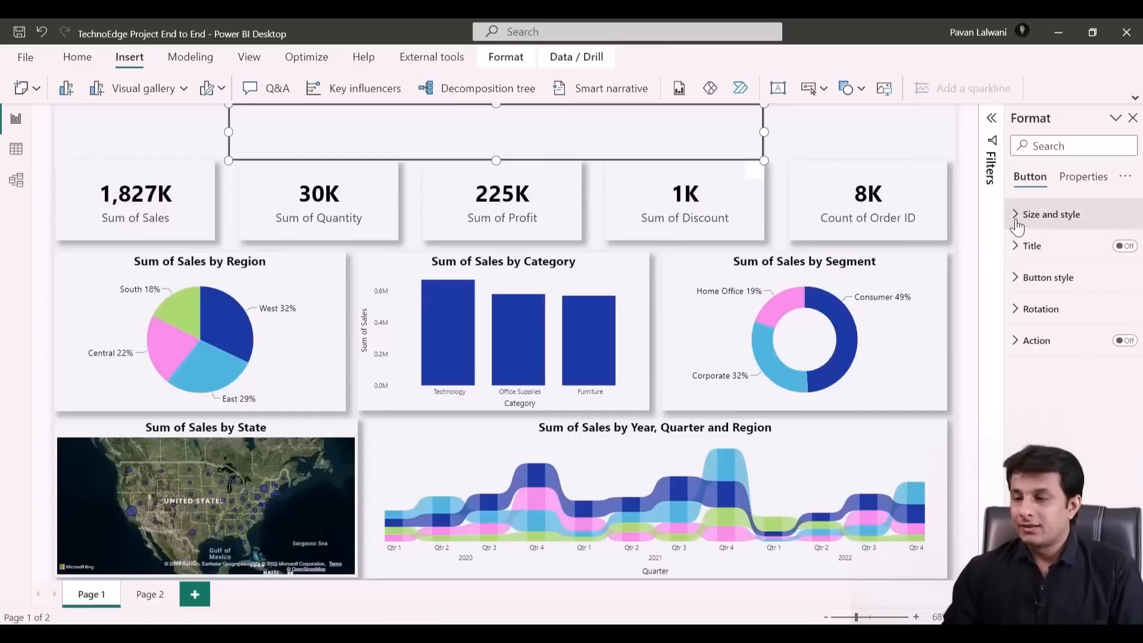
Remove the header button's border and enable its text, reading "TechnoEdge Sales Analysis Report"
click(1038, 278)
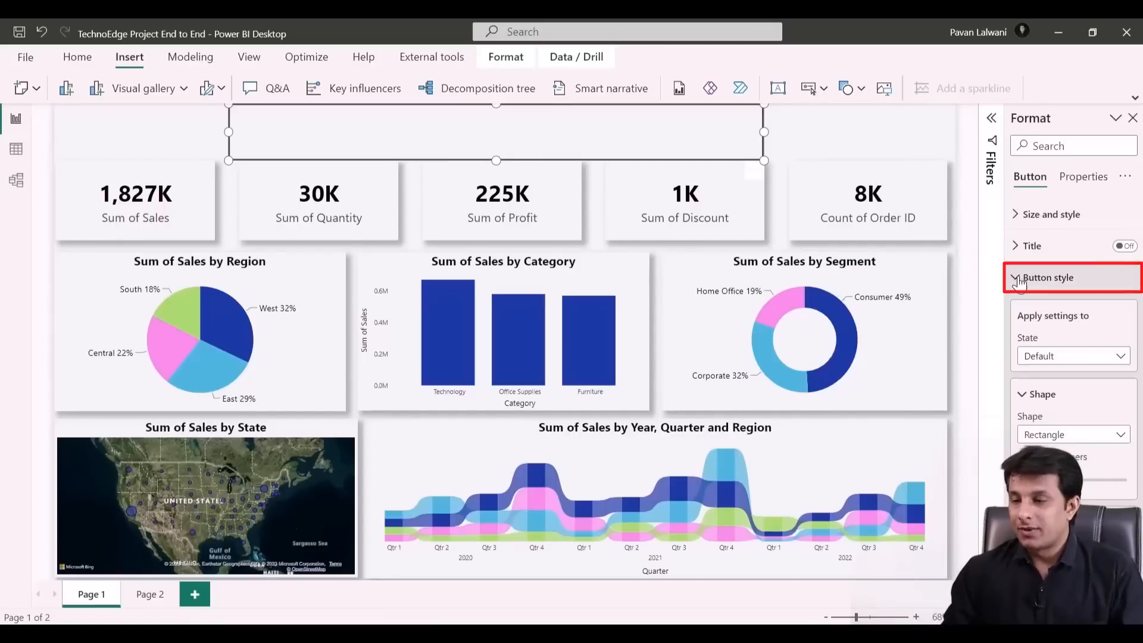
scroll(1087, 415, down, 2)
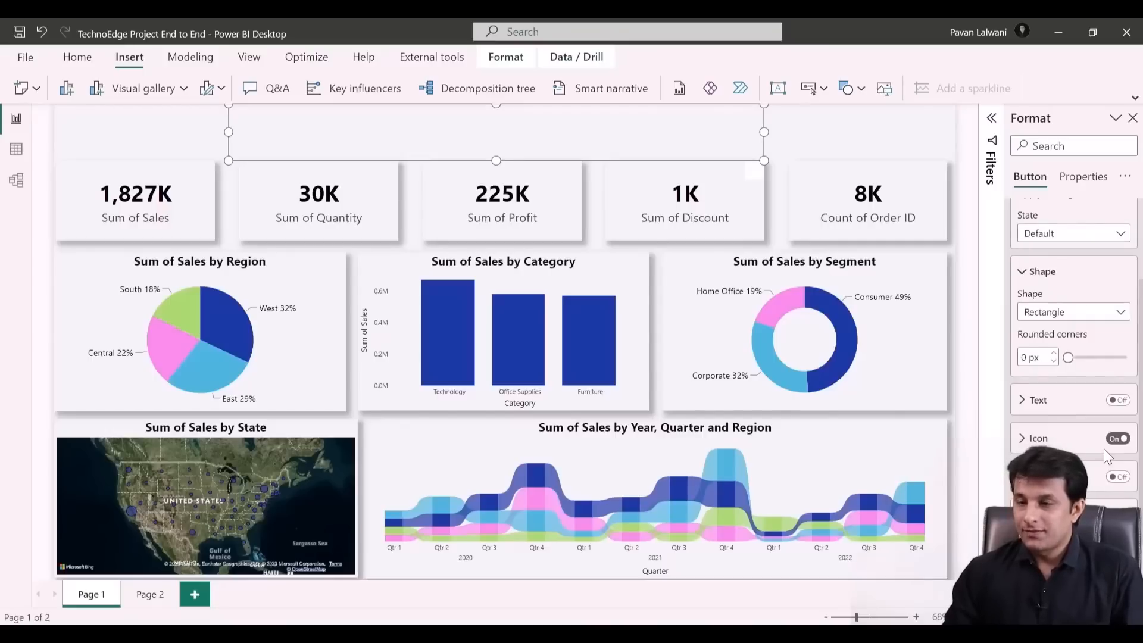
click(1039, 400)
click(1117, 401)
click(1065, 441)
text(TE)
key(BackSpace)
text(echnoEdge Sales Analysis Report)
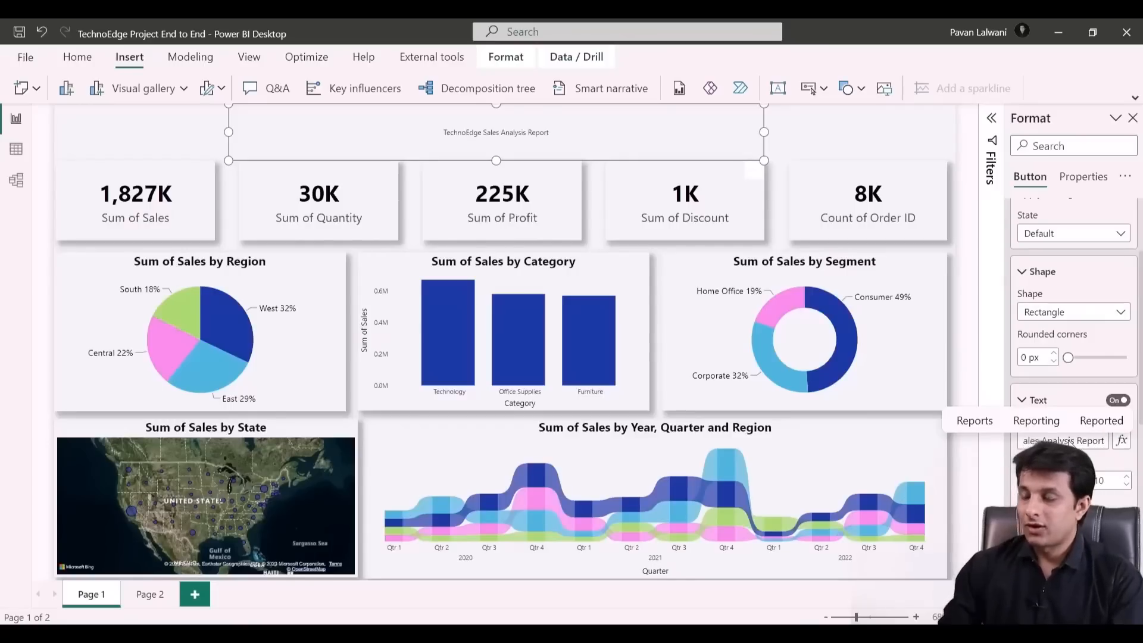
Format the header button's text with font size 22, bold and black
click(1126, 478)
click(1126, 478)
click(1126, 478)
click(1126, 478)
click(1126, 478)
click(1126, 478)
click(1126, 478)
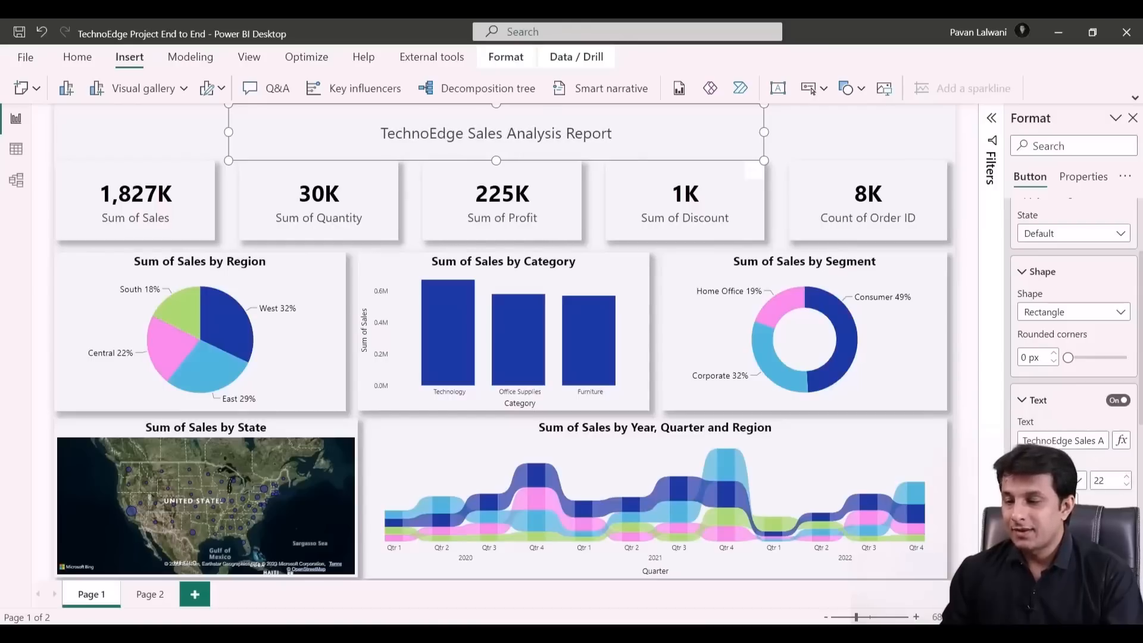
click(1028, 500)
click(1033, 543)
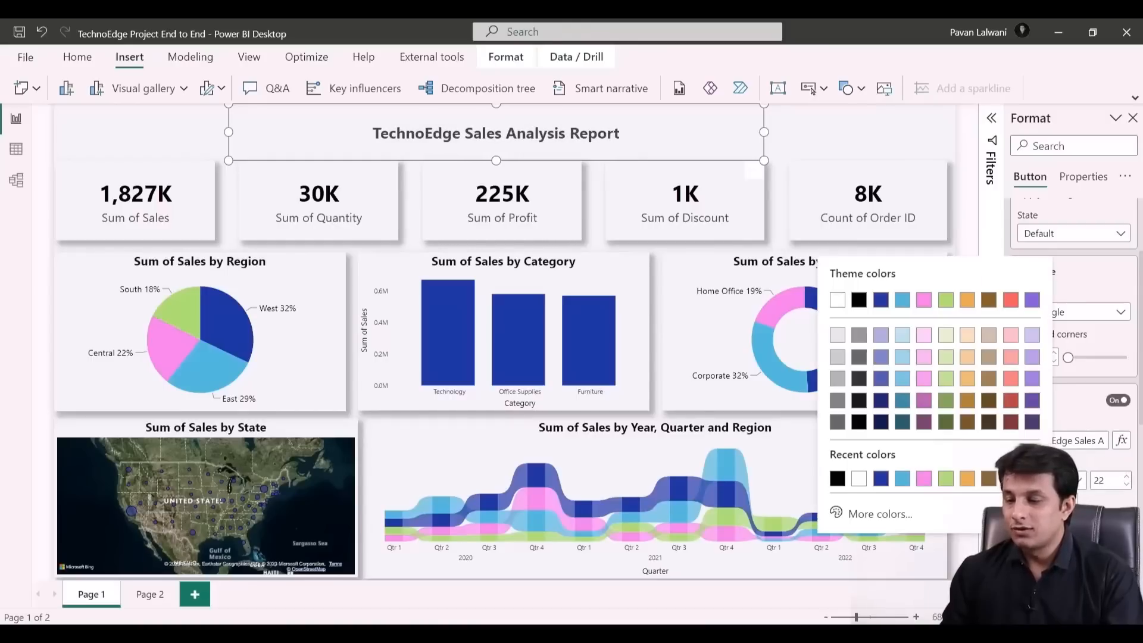
click(837, 478)
Enlarge the header title's text to slightly above size 31 and clear the selection
scroll(1057, 416, down, 5)
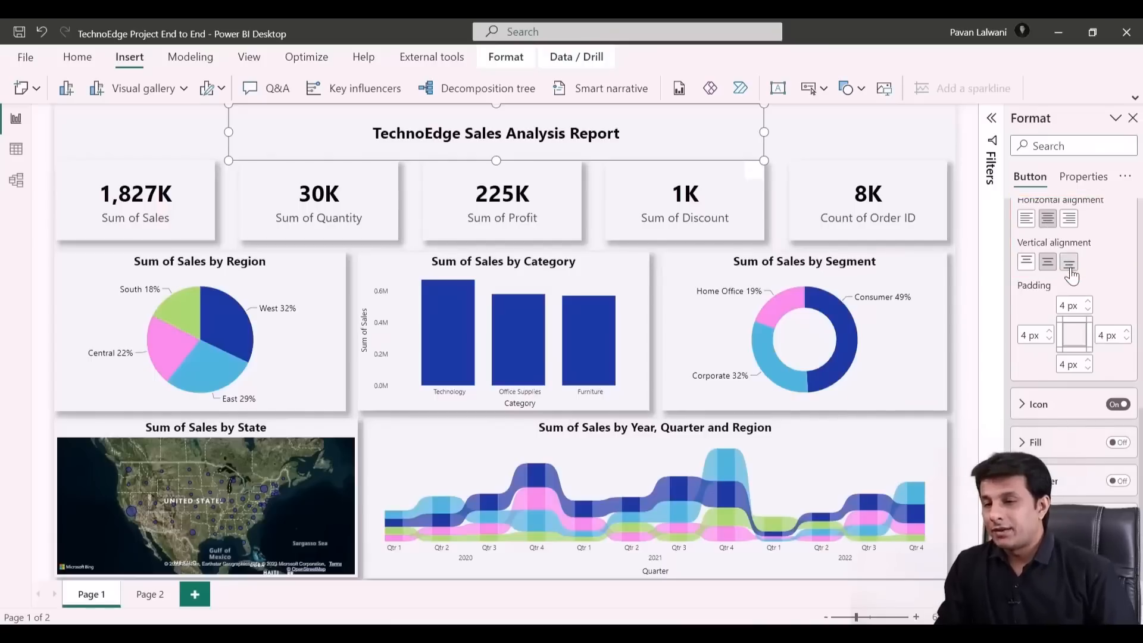
scroll(1099, 257, up, 2)
click(1124, 234)
click(1124, 233)
click(1124, 234)
click(1125, 233)
click(1125, 233)
click(1124, 234)
click(1124, 233)
click(1124, 233)
click(1125, 233)
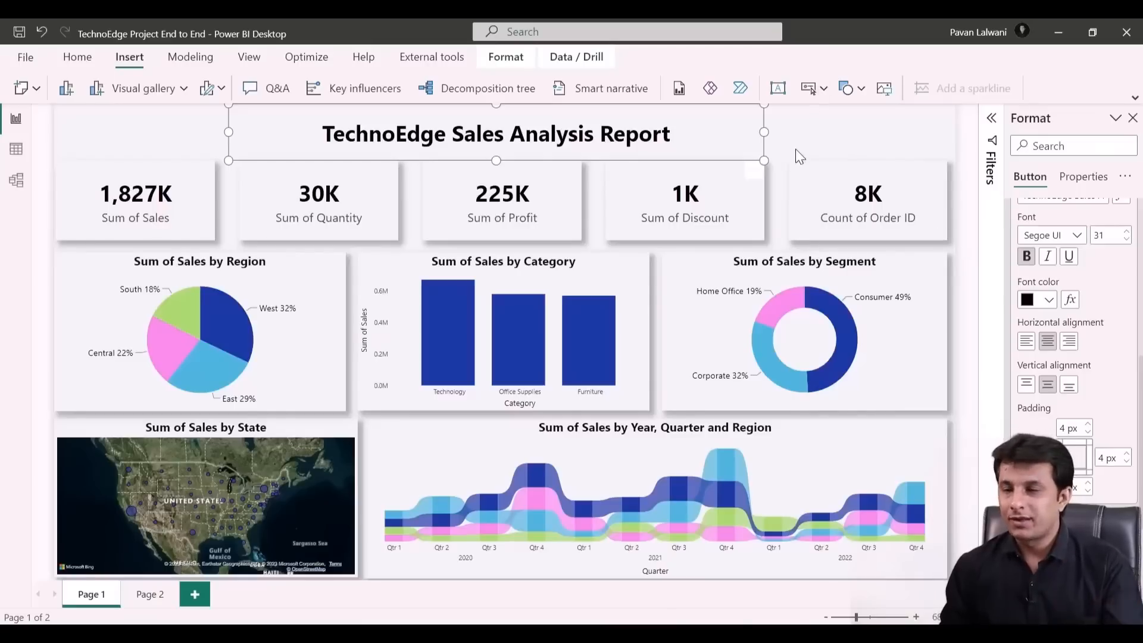
click(1127, 239)
click(1127, 238)
click(809, 140)
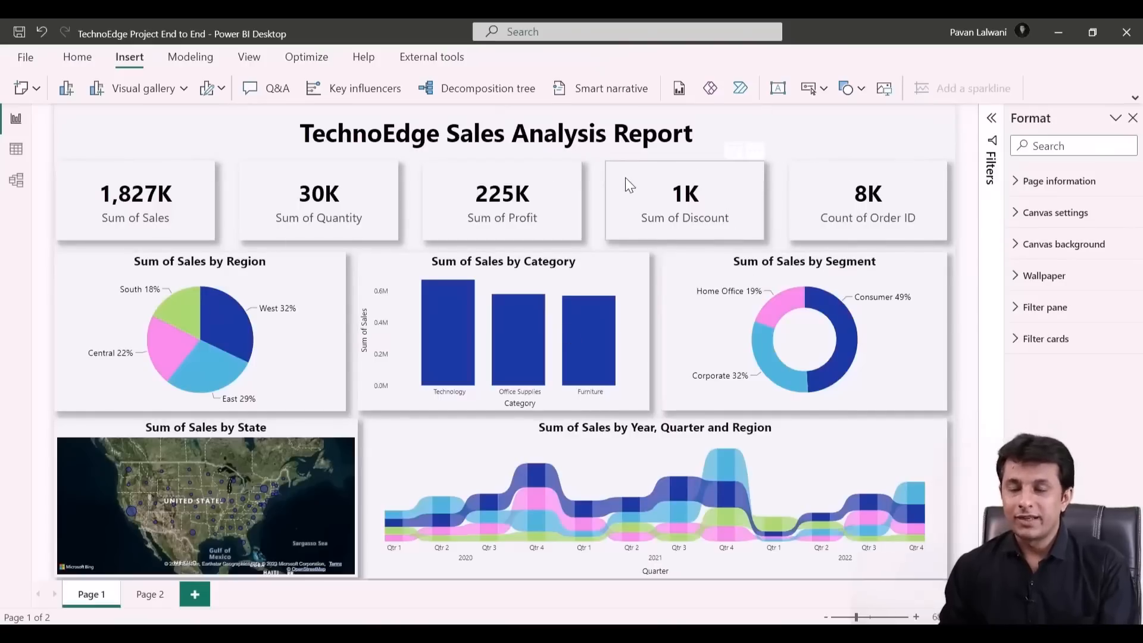
Insert the TechnoEdge logo image, move it above the Sum of Sales card beside the title, and resize it to fit the header
click(885, 89)
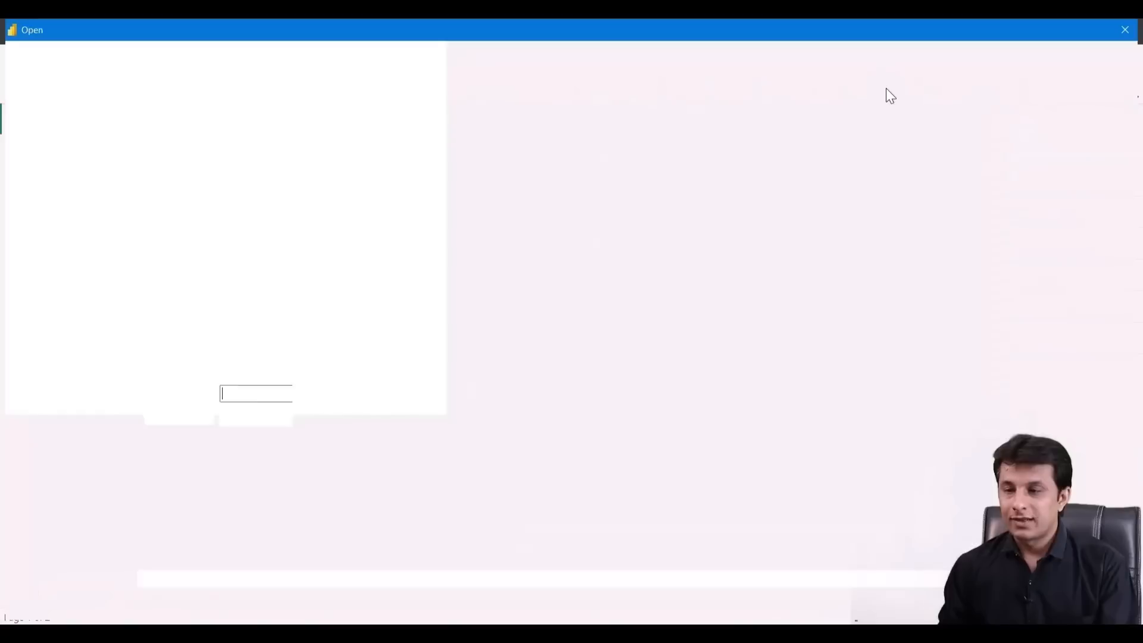
double_click(463, 159)
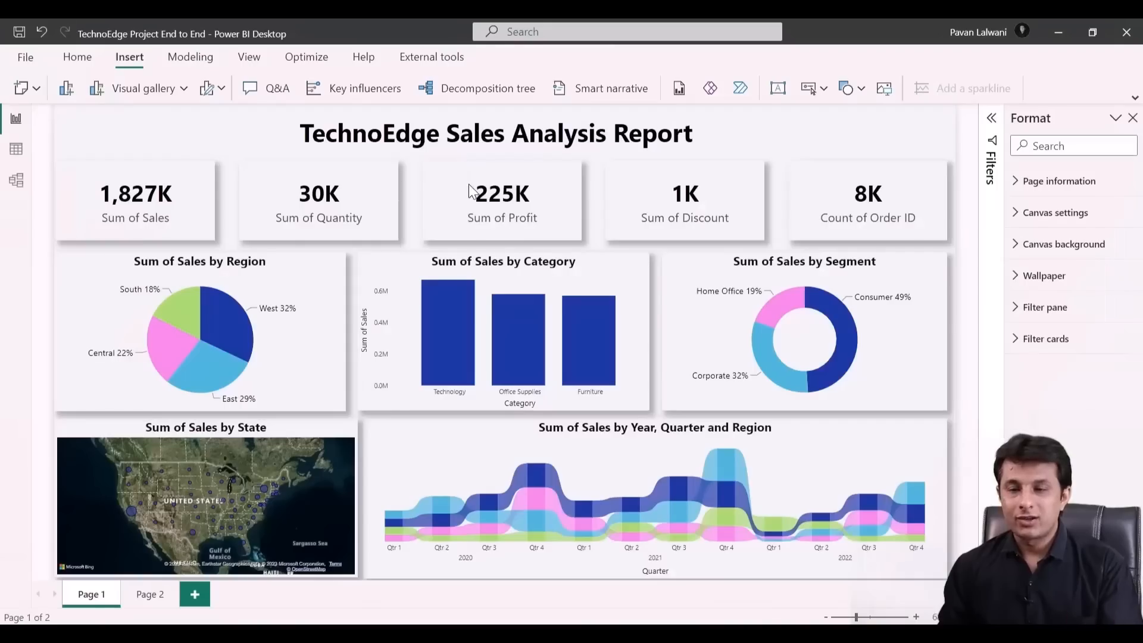
drag(266, 155, 167, 138)
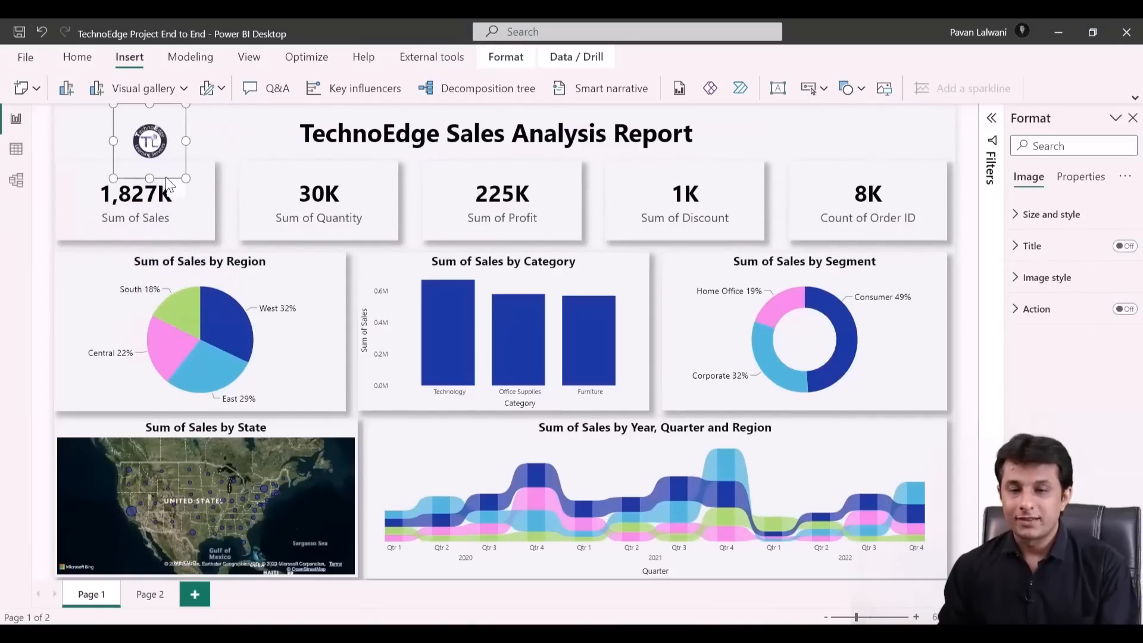
drag(186, 177, 222, 132)
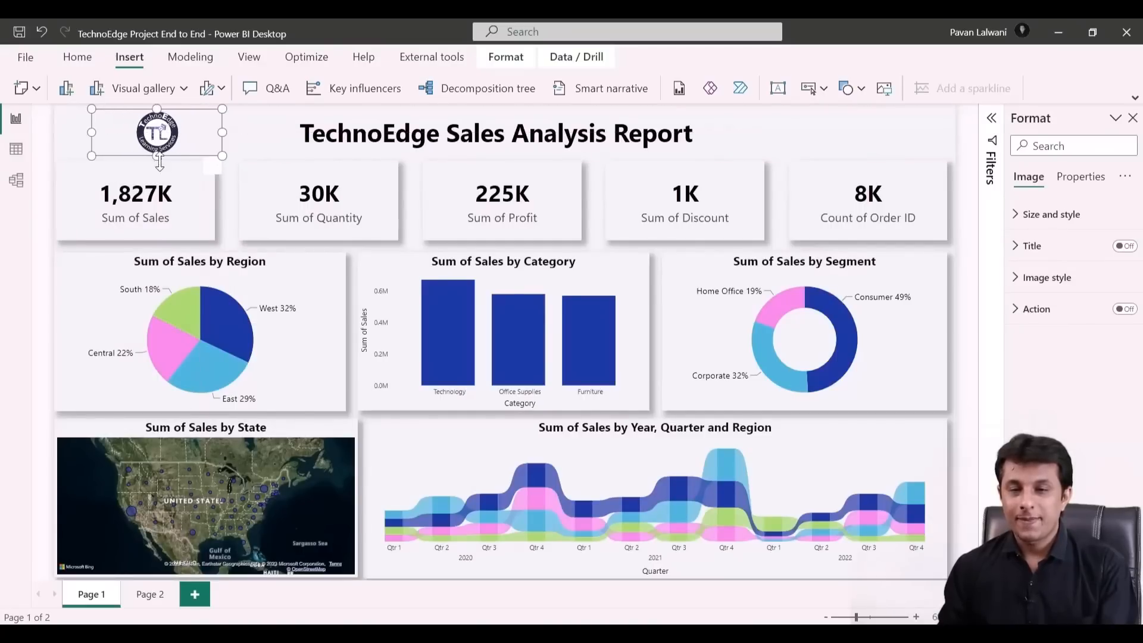
click(256, 136)
click(830, 134)
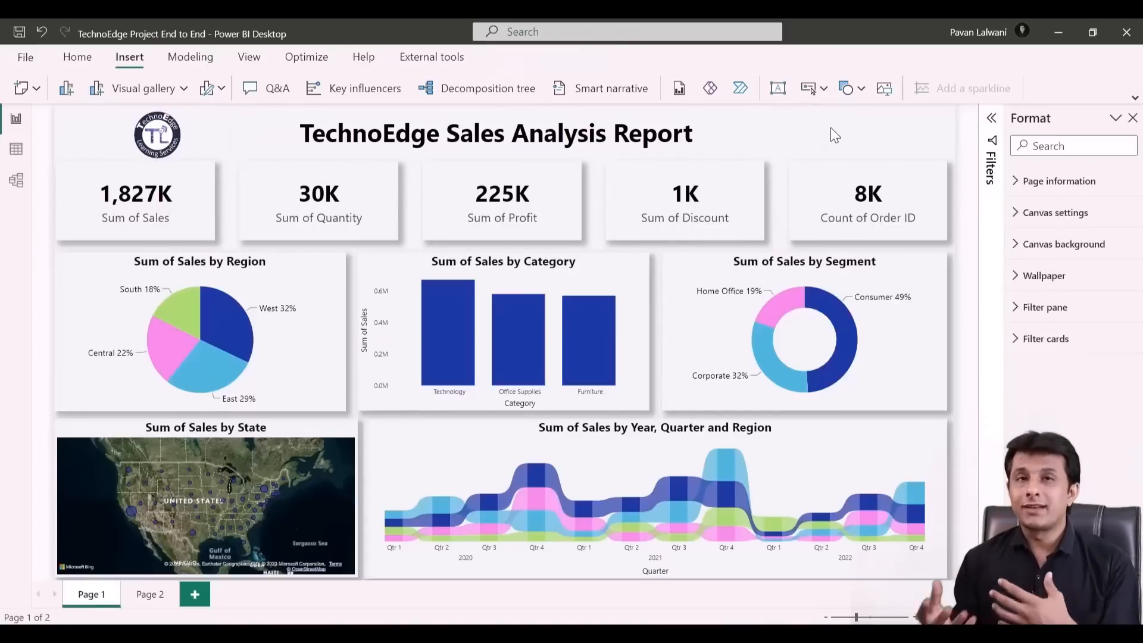
Insert the linkedin image from the Brand Images folder within 7. Images of the Power BI 2023 Material folder
click(884, 88)
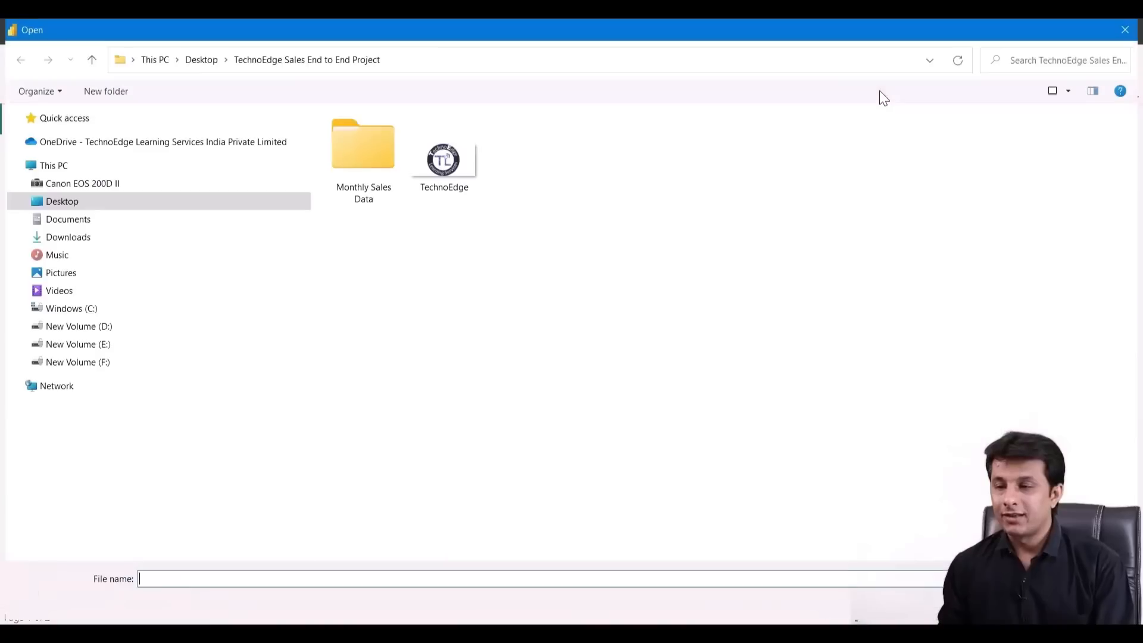
click(84, 360)
double_click(405, 299)
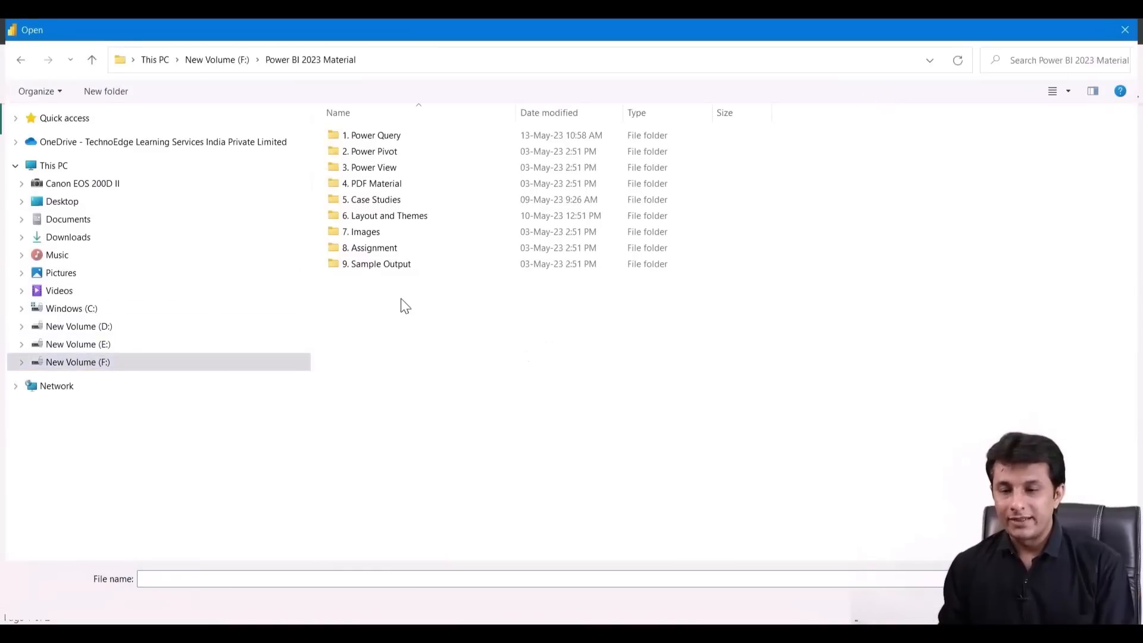
double_click(390, 234)
double_click(384, 141)
click(576, 250)
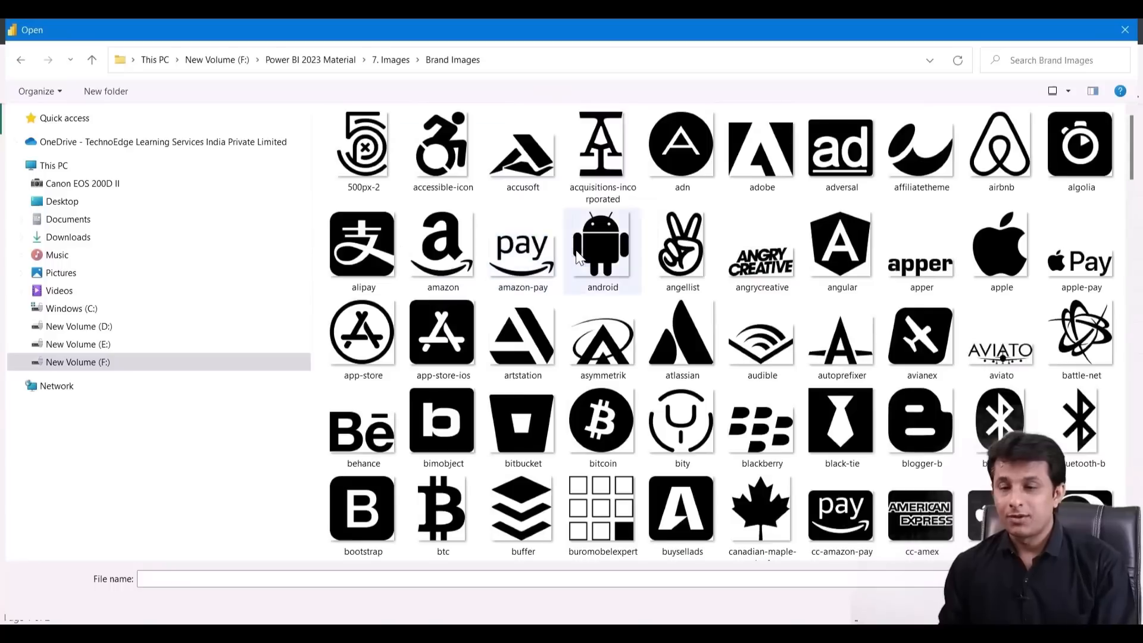
key(l)
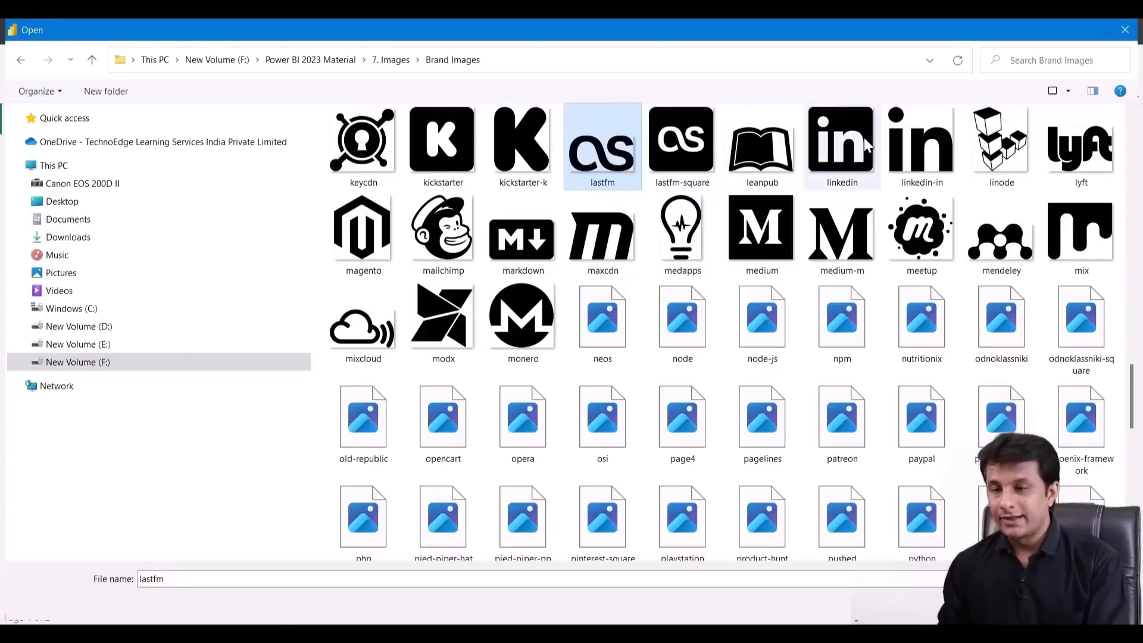
double_click(841, 142)
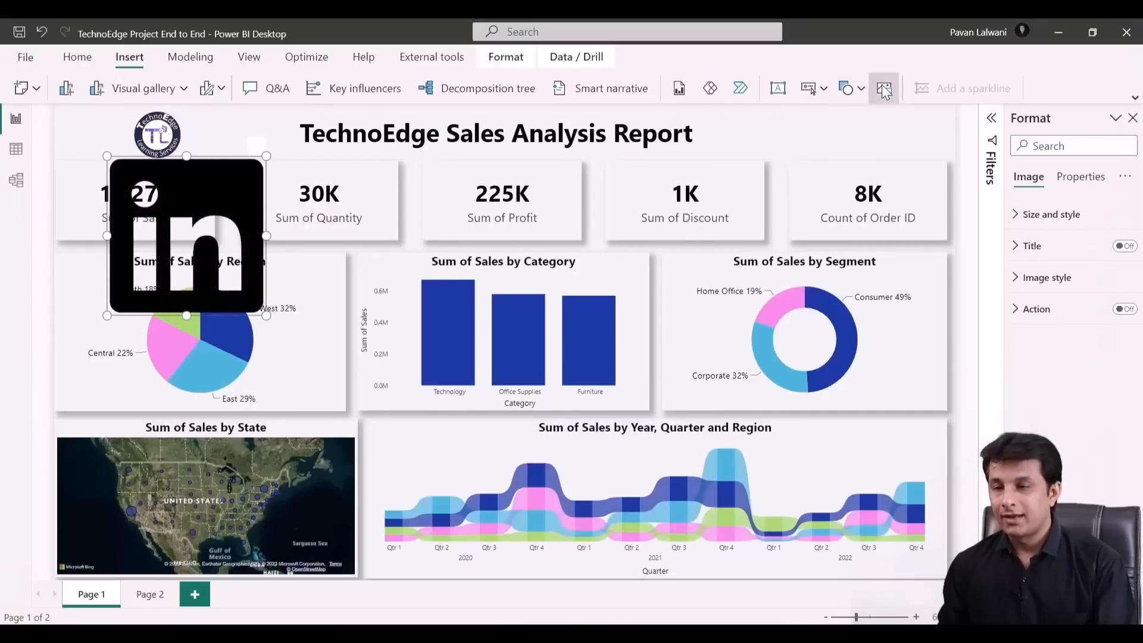
Insert the facebook brand image and shrink it to header height at the header's right end, above the Count of Order ID card
click(884, 88)
click(608, 303)
key(f)
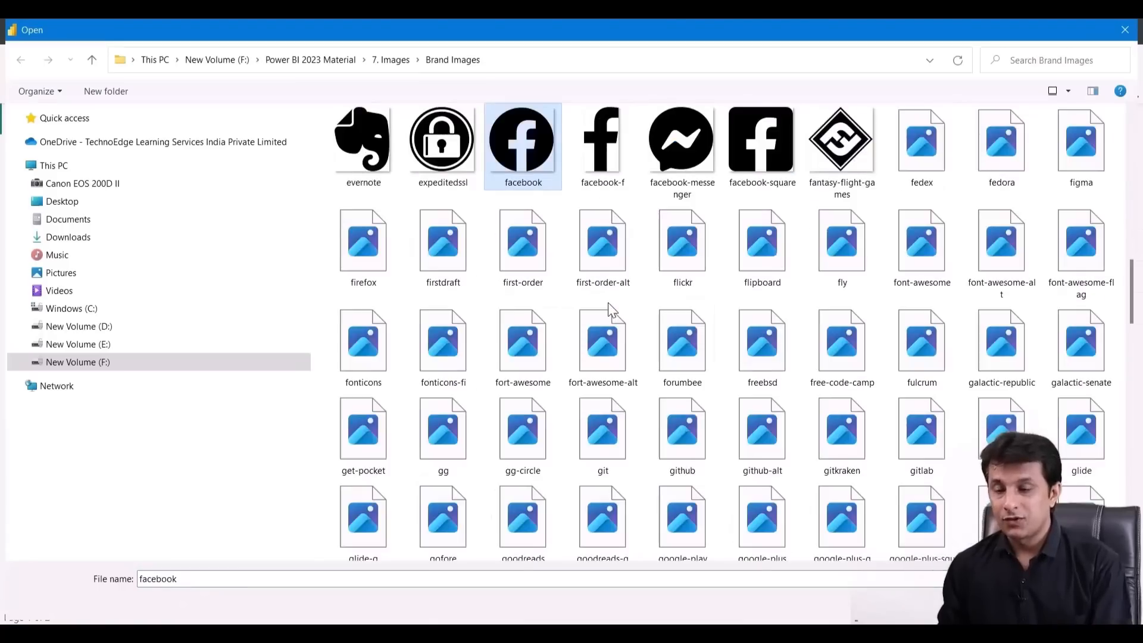
double_click(516, 152)
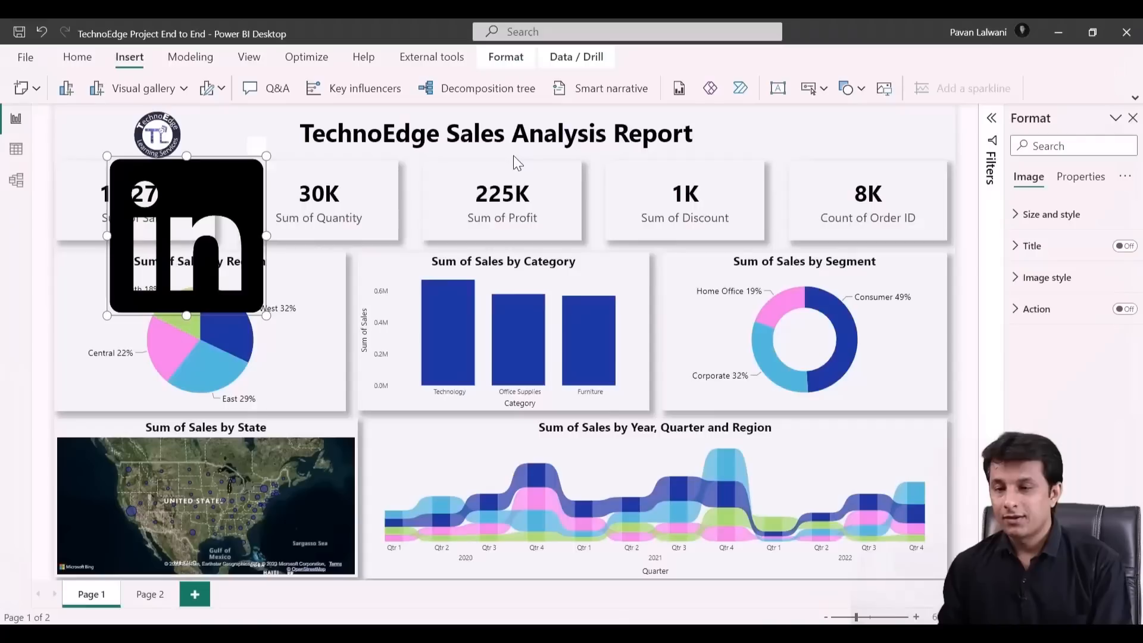
drag(264, 236, 957, 156)
drag(799, 260, 869, 196)
drag(911, 196, 910, 156)
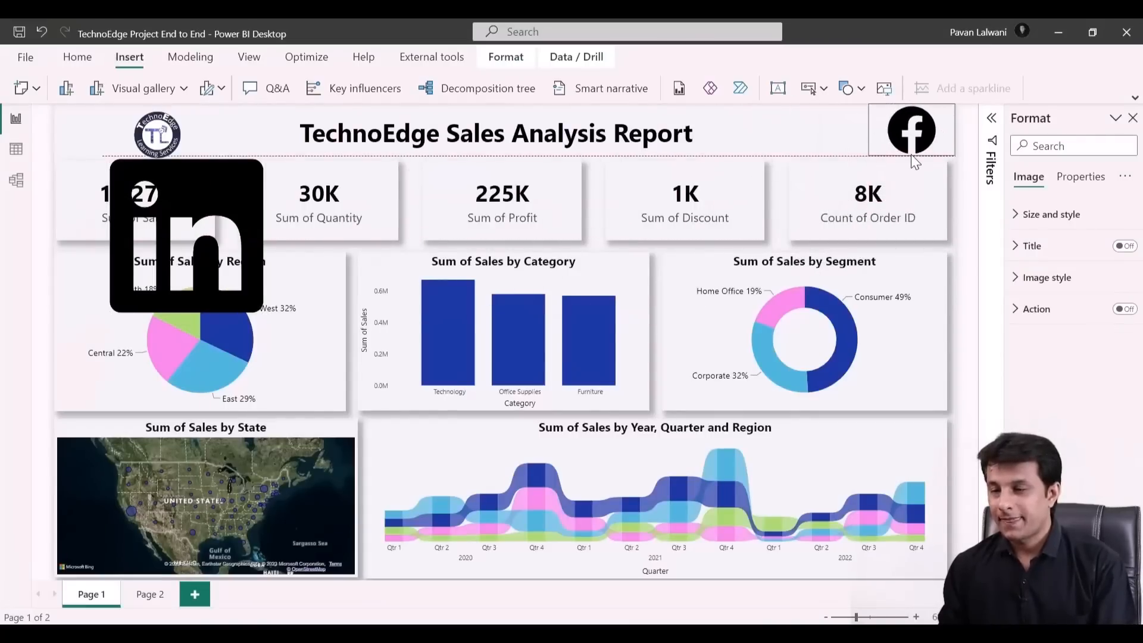
Move the LinkedIn image into the header beside the Facebook icon, shrink it to match, and clear the selection
drag(160, 191, 762, 138)
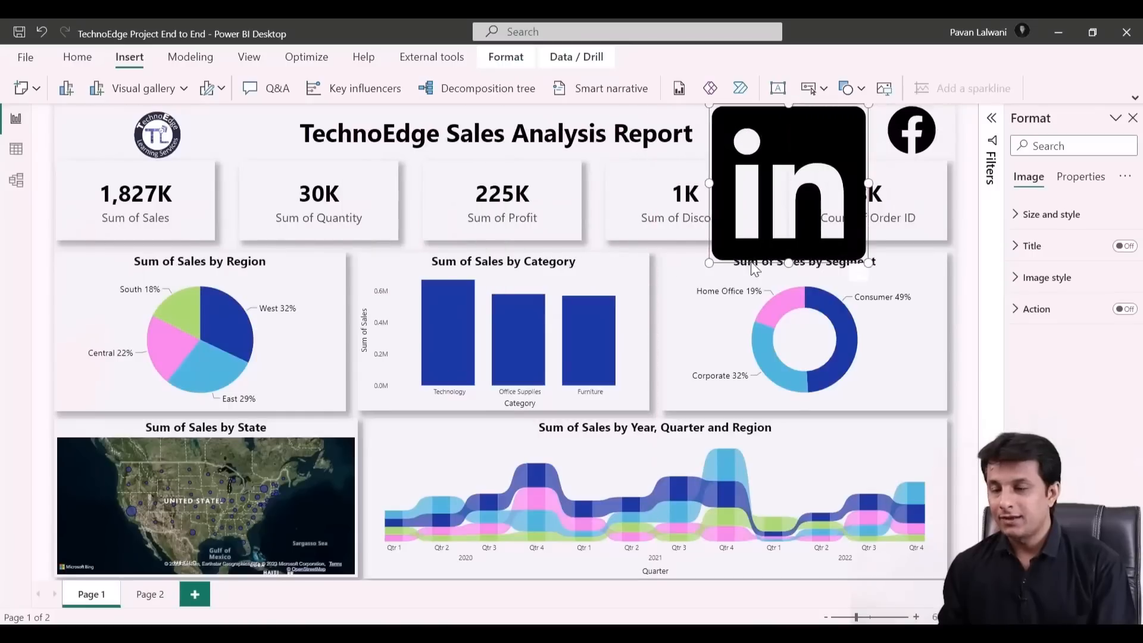
drag(706, 264, 831, 156)
click(968, 199)
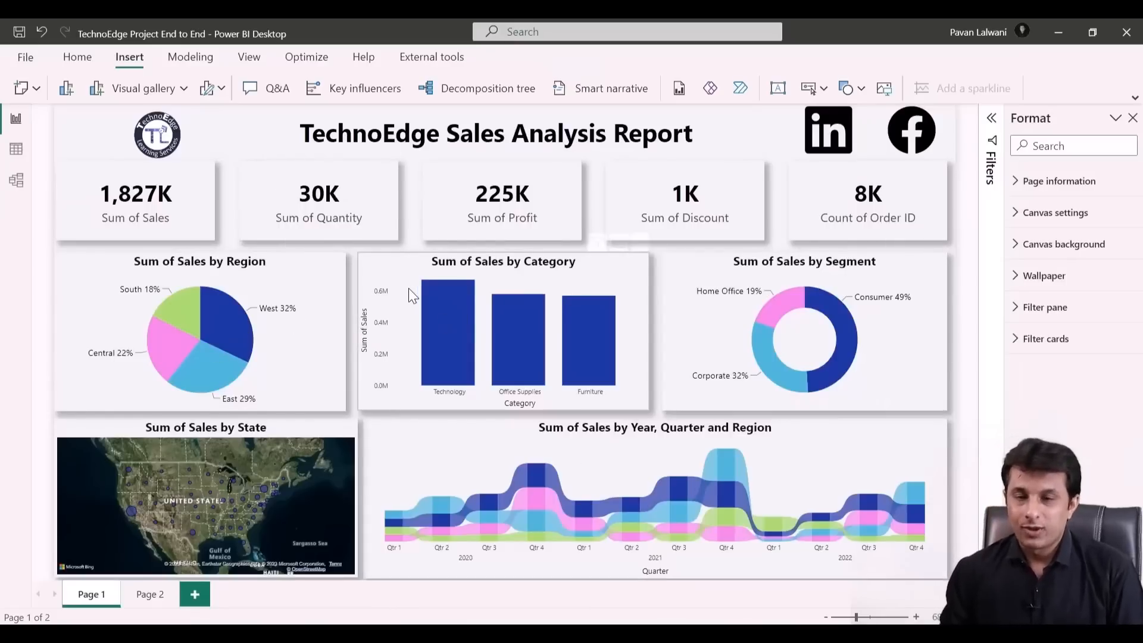
click(154, 136)
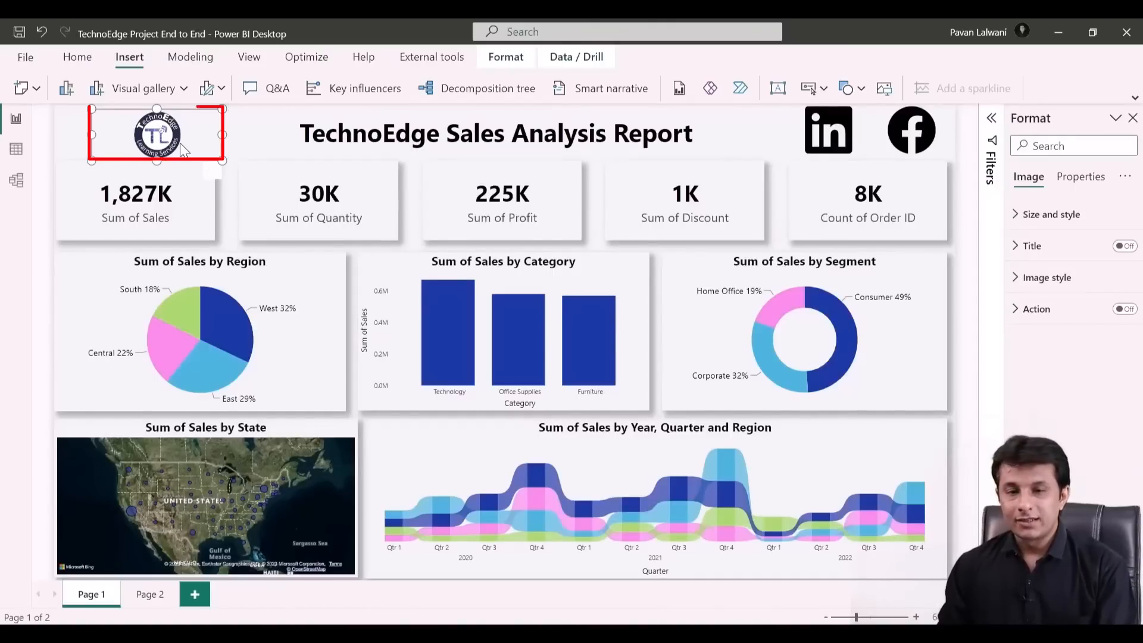
click(1124, 309)
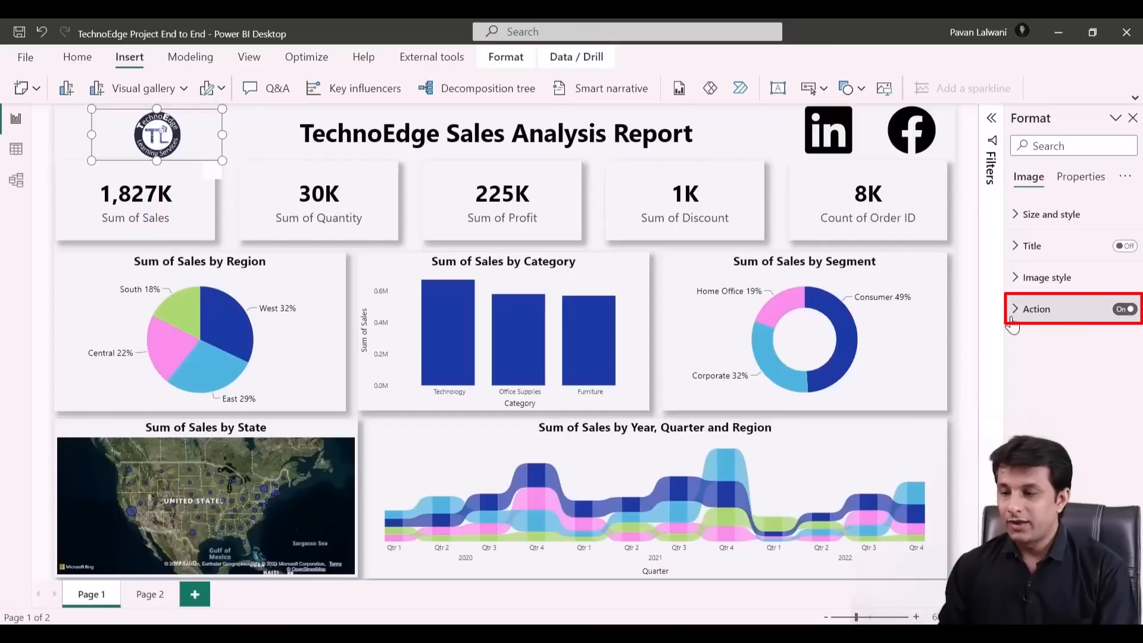
click(1015, 308)
click(1065, 388)
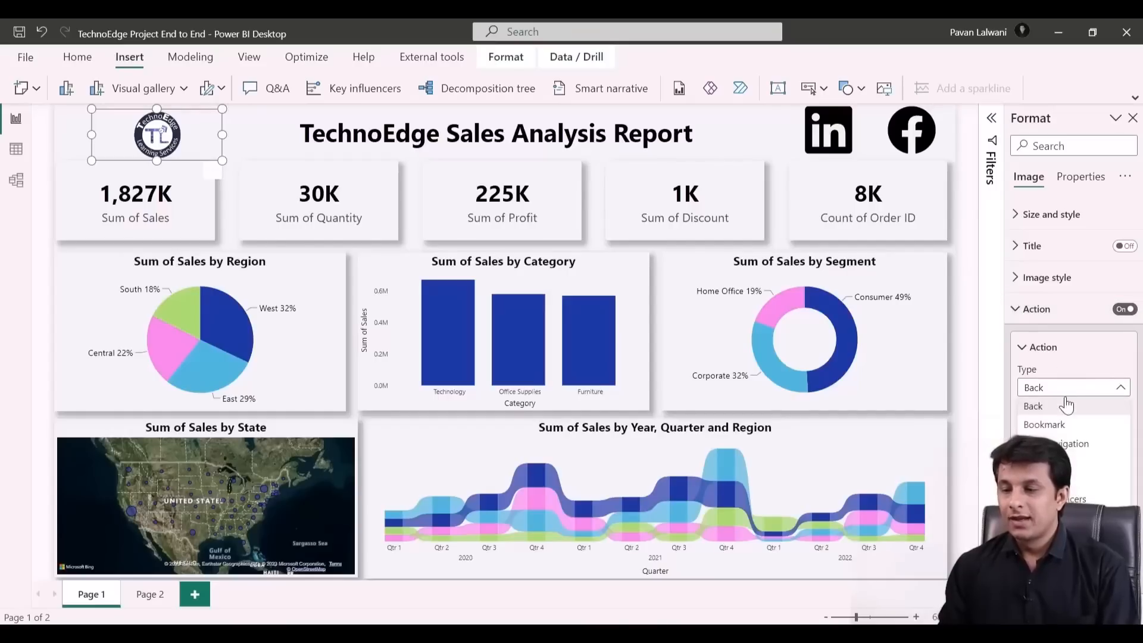
click(1070, 488)
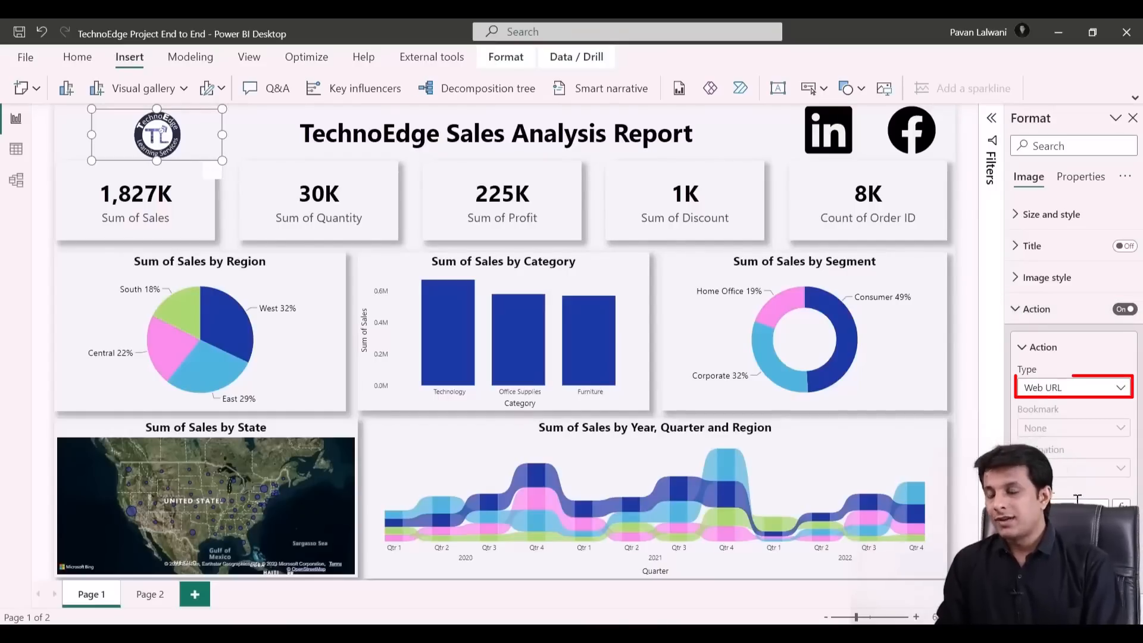
key(ctrl+v)
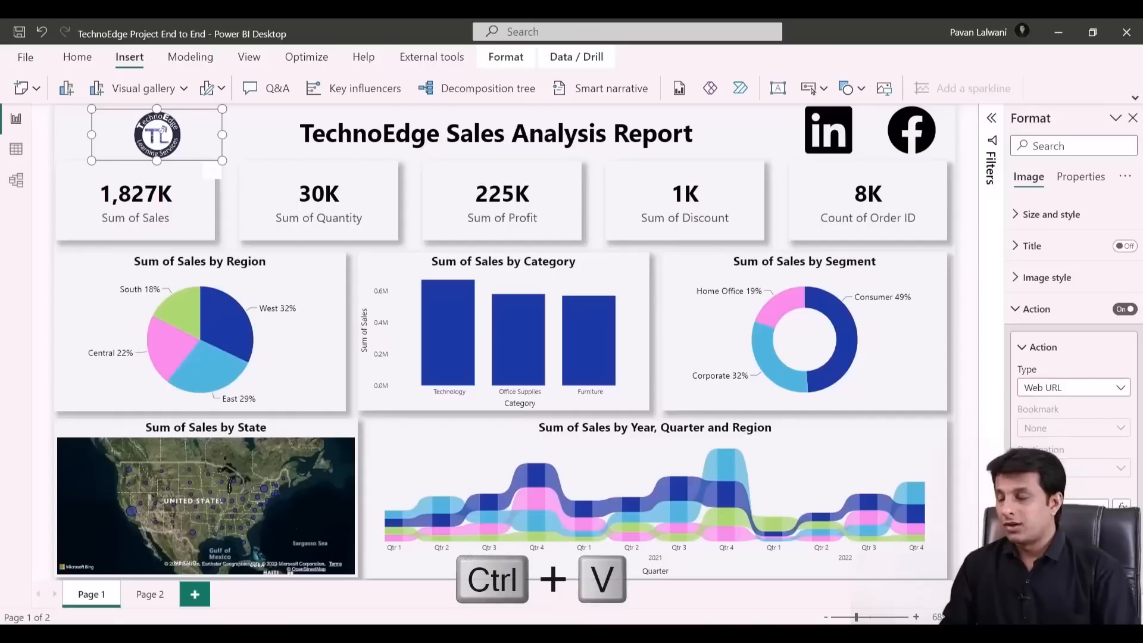
drag(1003, 398, 821, 398)
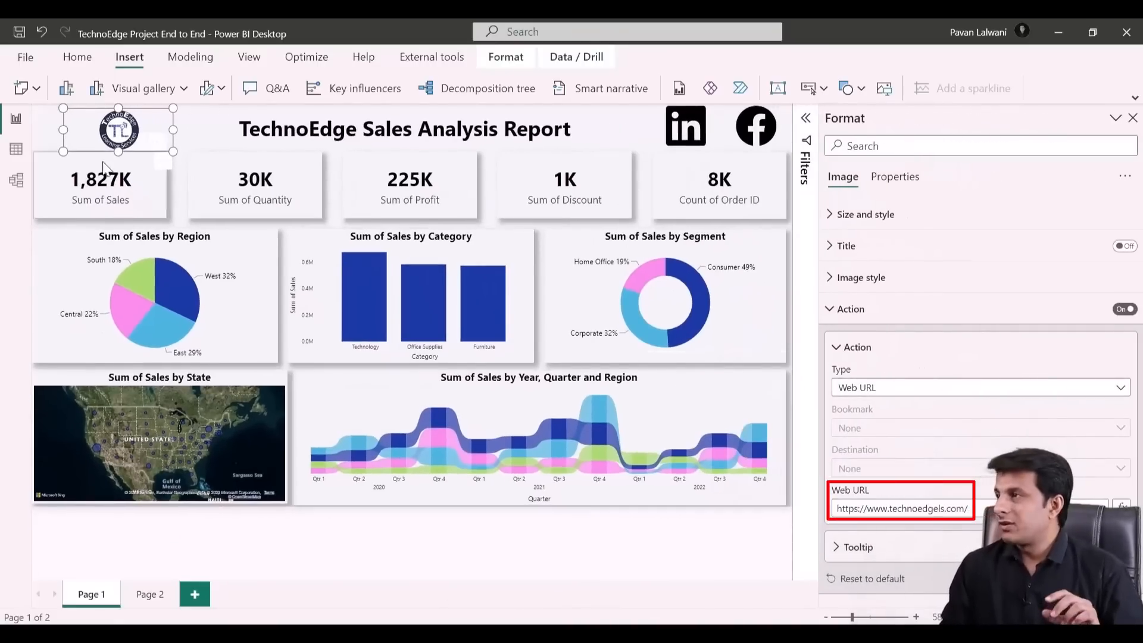
mouse_move(108, 135)
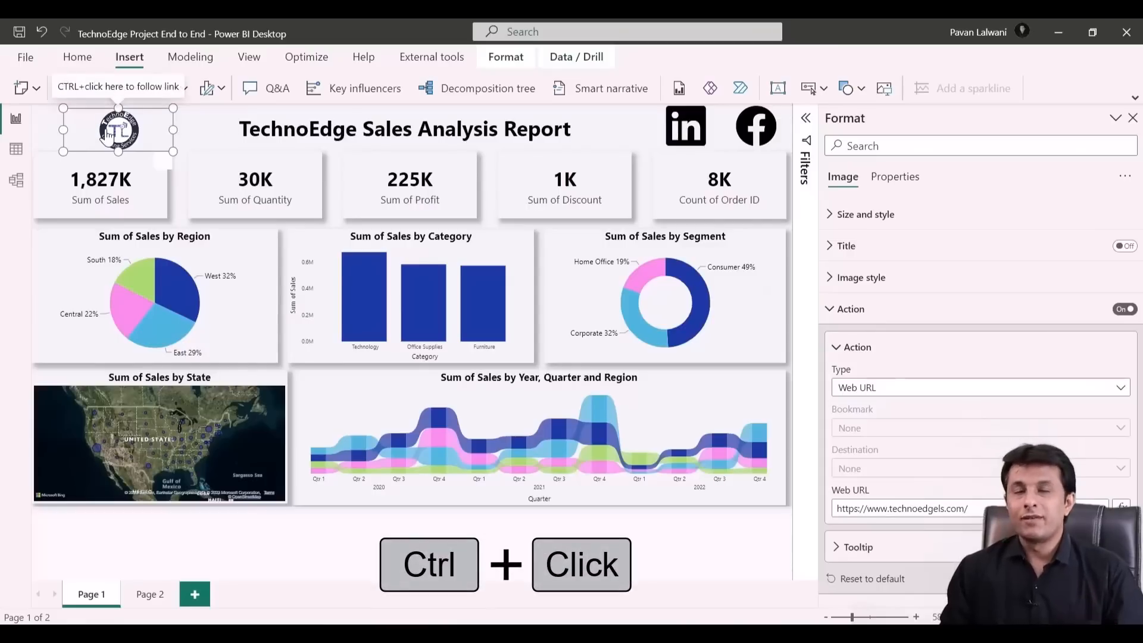
click(968, 509)
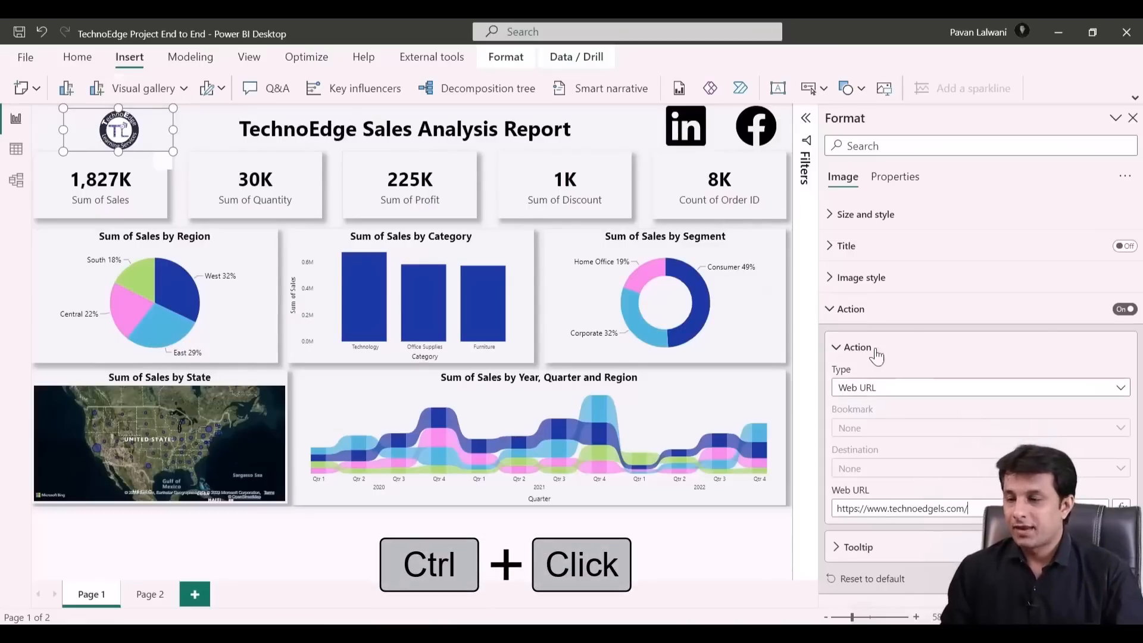
Enable the LinkedIn image's action as a Web URL linking to the LinkedIn profile address, and close the format pane
click(689, 142)
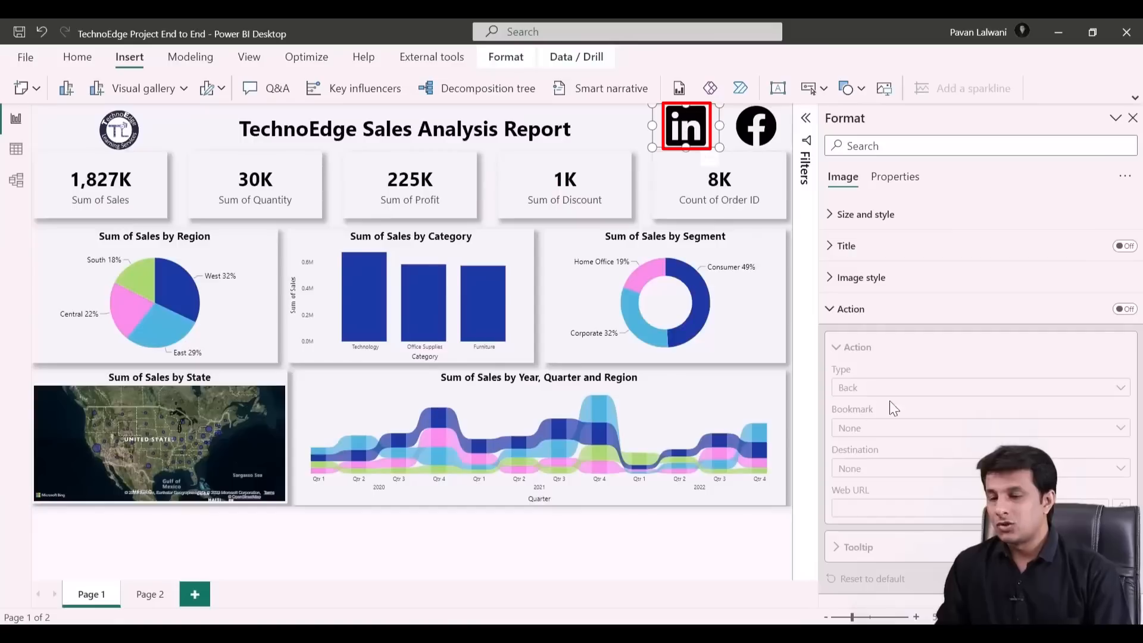
click(1122, 309)
click(962, 387)
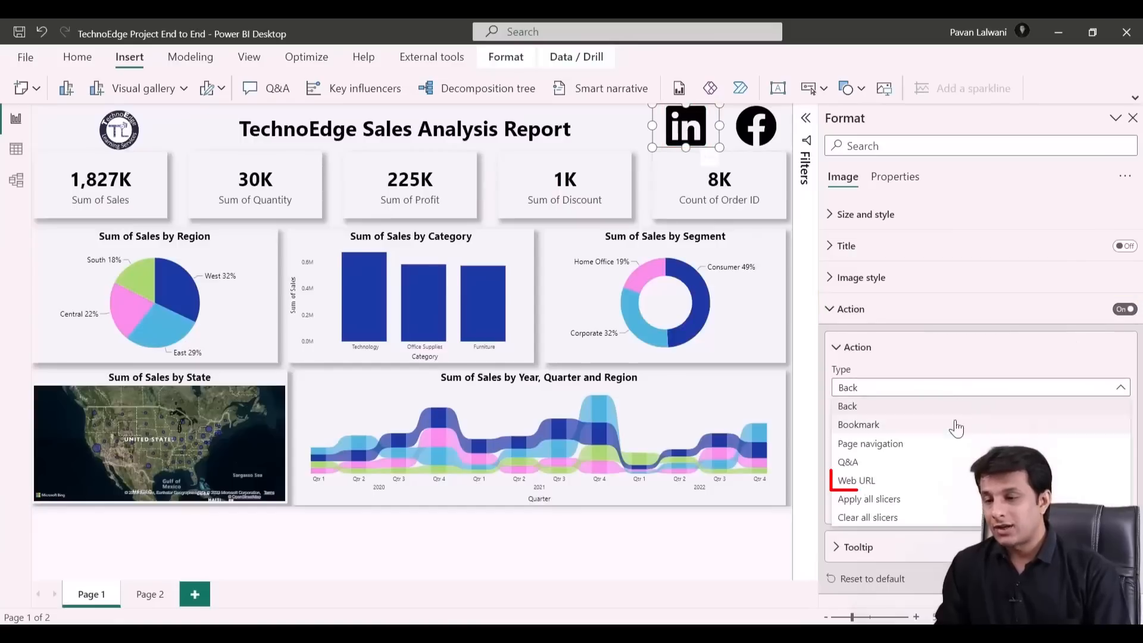
click(939, 482)
click(892, 508)
key(ctrl+v)
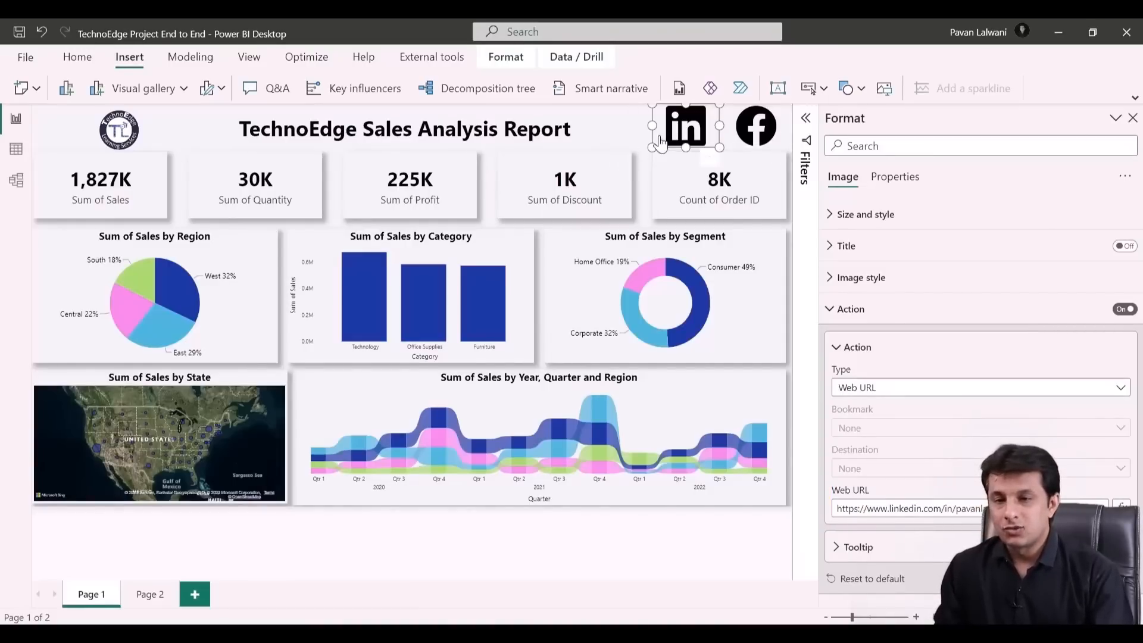
click(1132, 118)
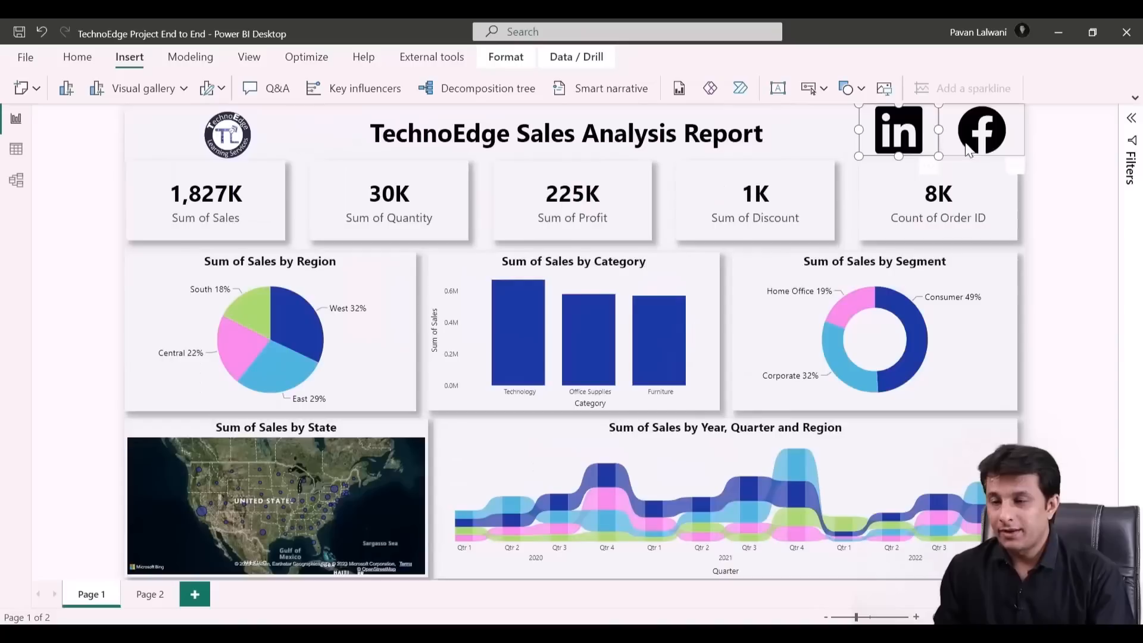
click(979, 131)
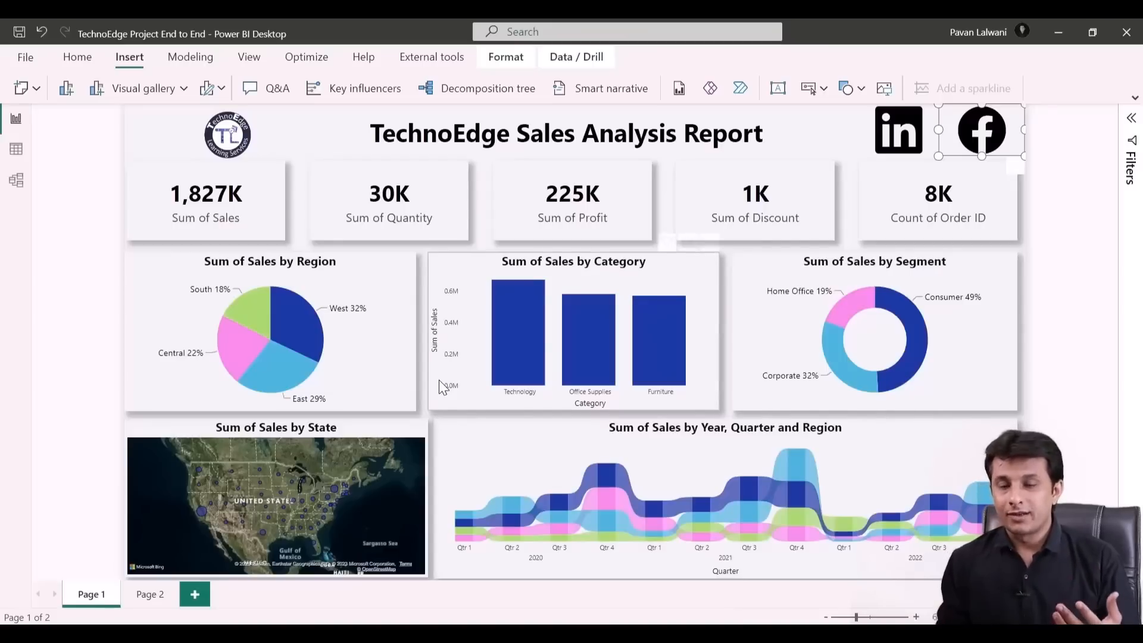
Cross-filter the report by the West, South, Central and East slices of the region pie chart, ending on West
click(293, 323)
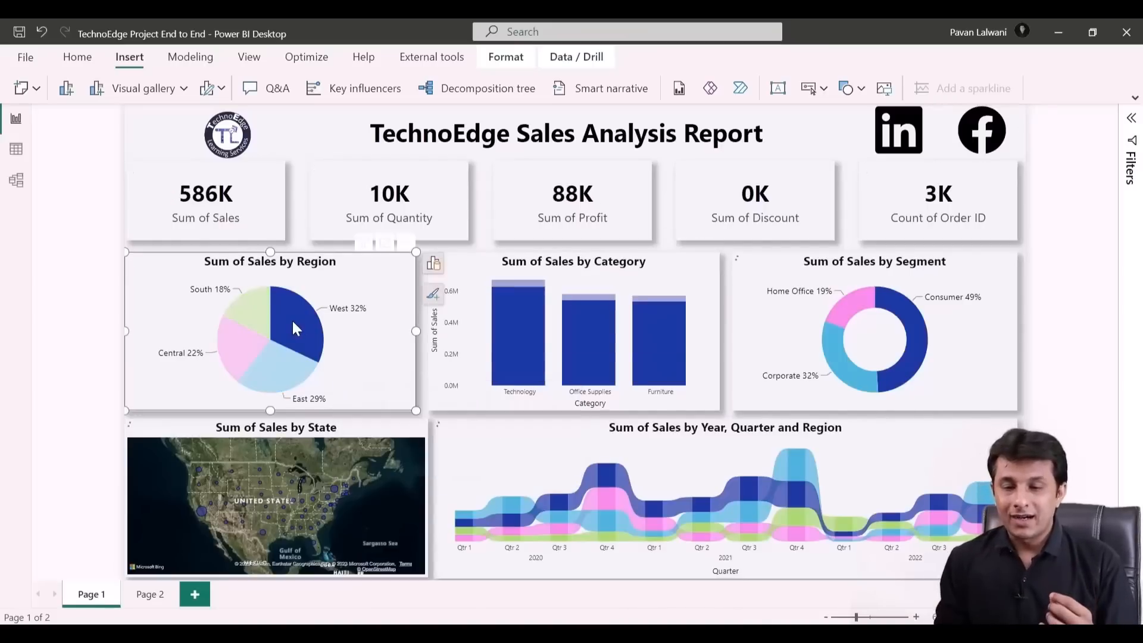
click(256, 305)
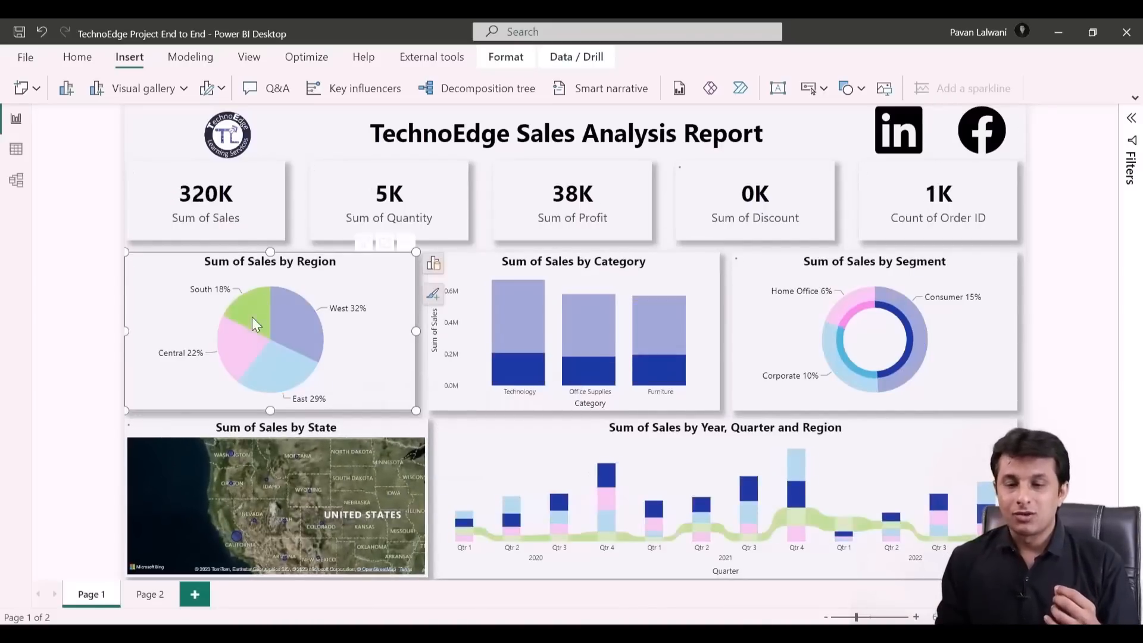
click(244, 350)
click(283, 377)
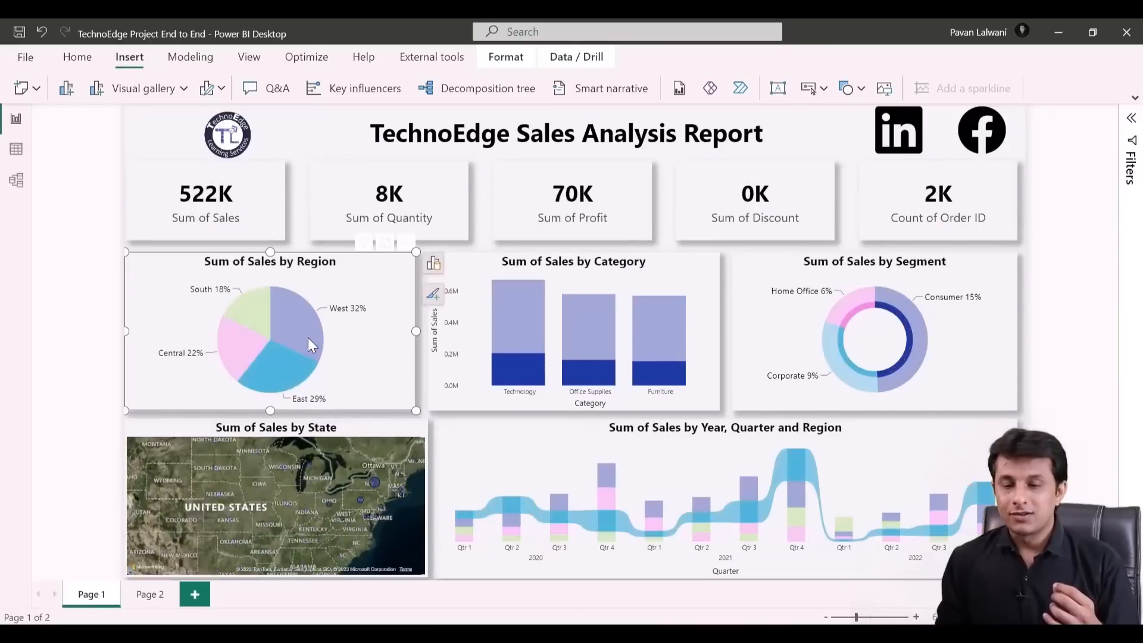
click(308, 338)
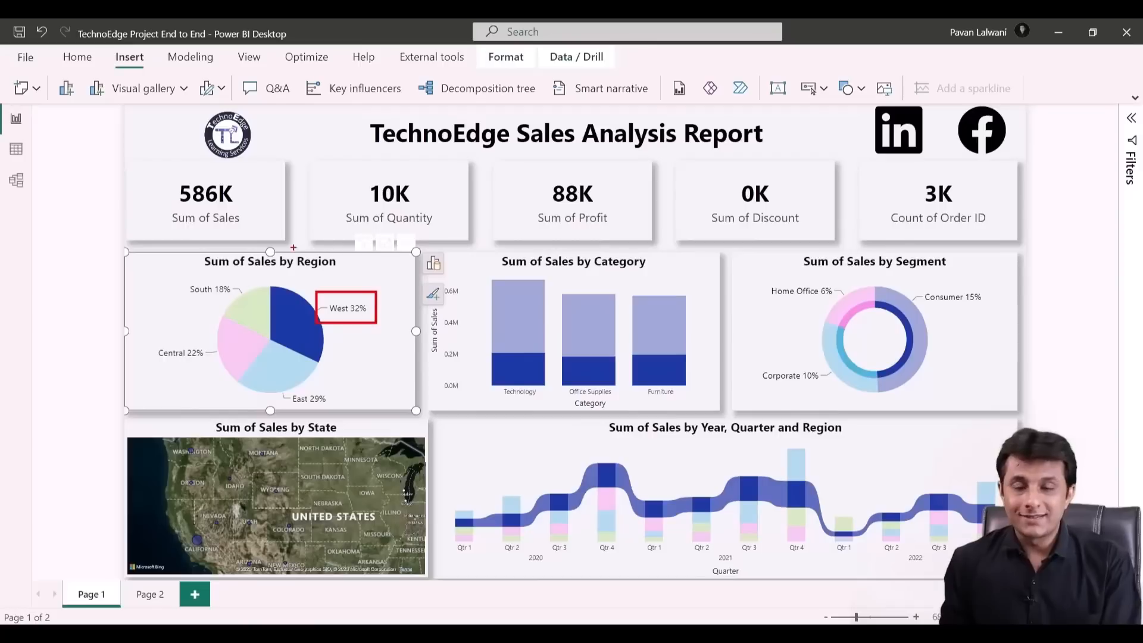
Examine the sales, quantity, profit, discount and order count cards for the West region
drag(165, 171, 254, 233)
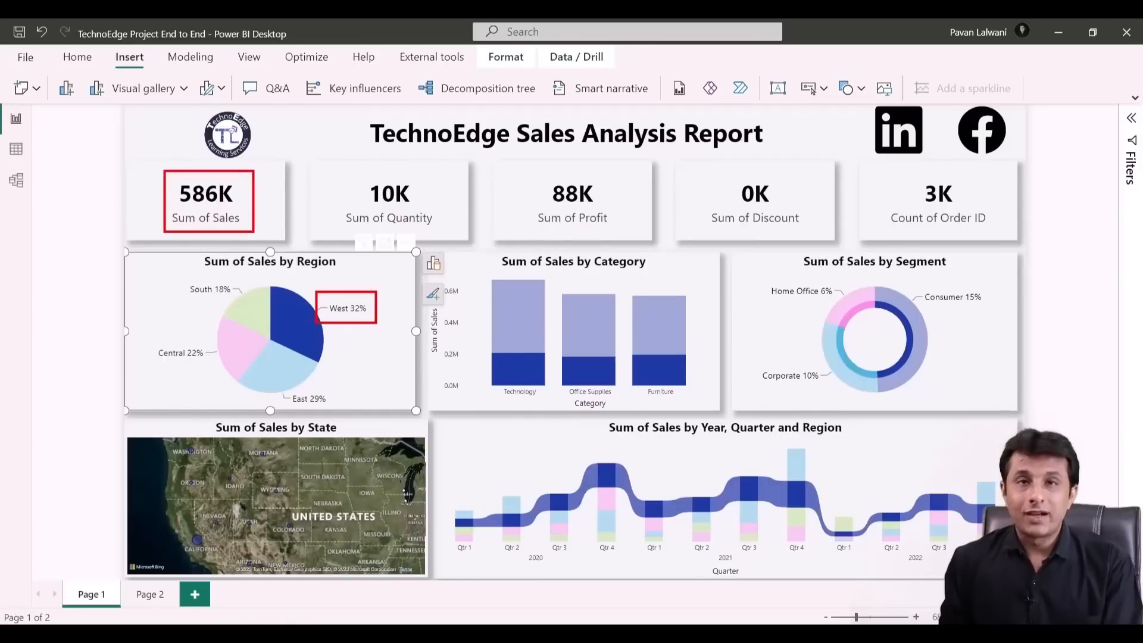
drag(340, 170, 440, 239)
drag(525, 162, 641, 244)
drag(711, 169, 802, 233)
key(Escape)
drag(923, 193, 1025, 235)
key(Escape)
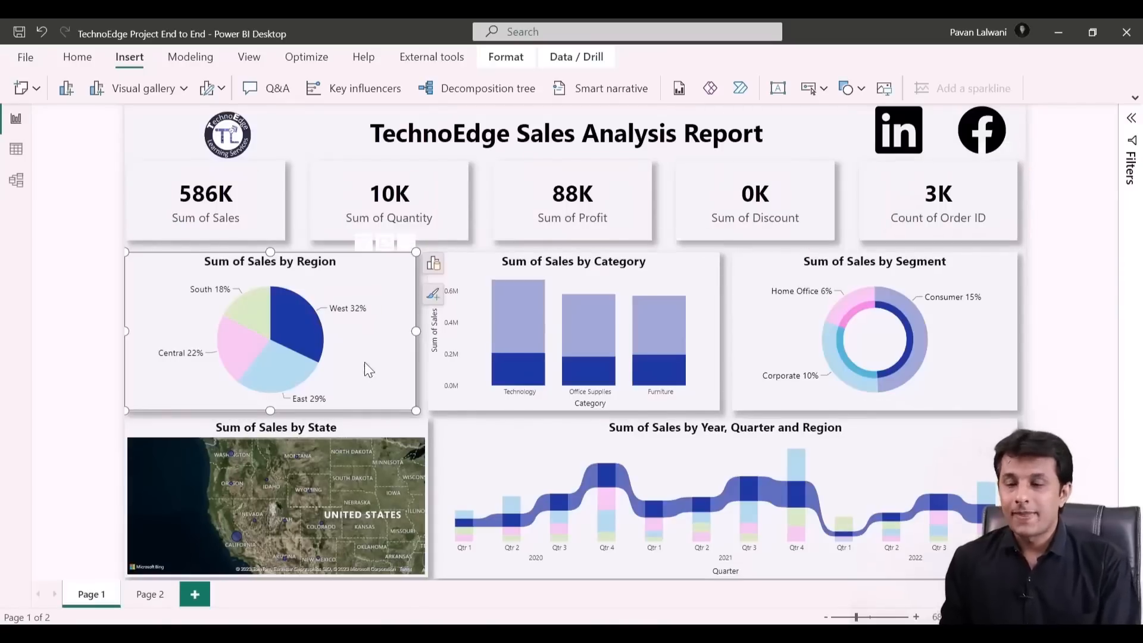
Clear the West filter, and compare the category chart for the West, East and Central slices in turn
click(301, 327)
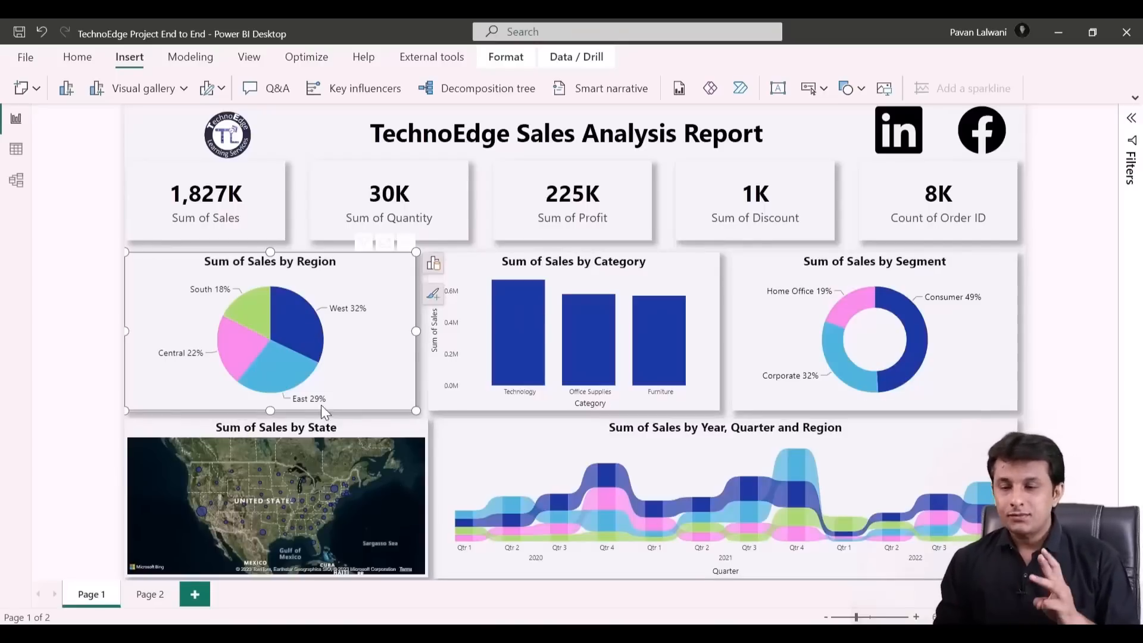
click(302, 321)
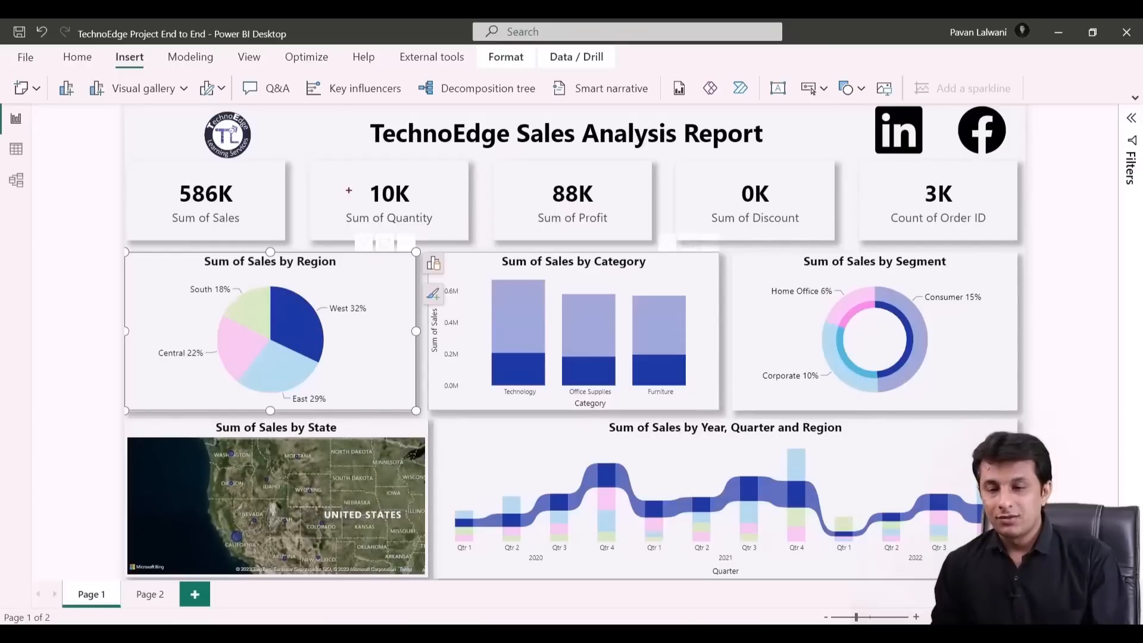
click(279, 377)
click(231, 351)
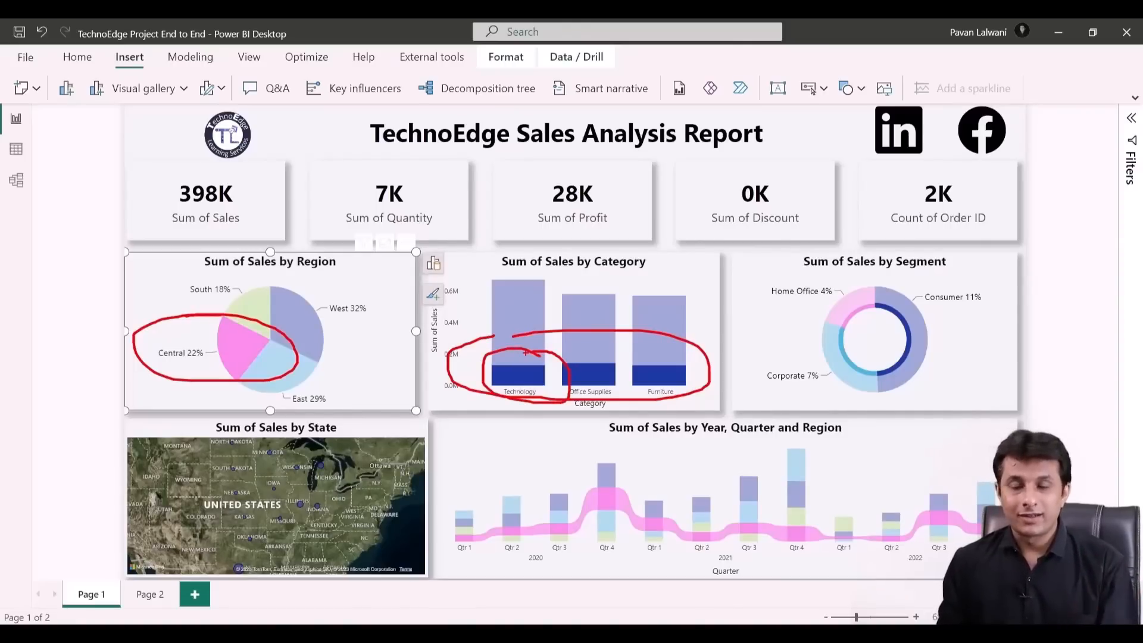
key(Escape)
Add data labels to the Sum of Sales by Category column chart
click(663, 275)
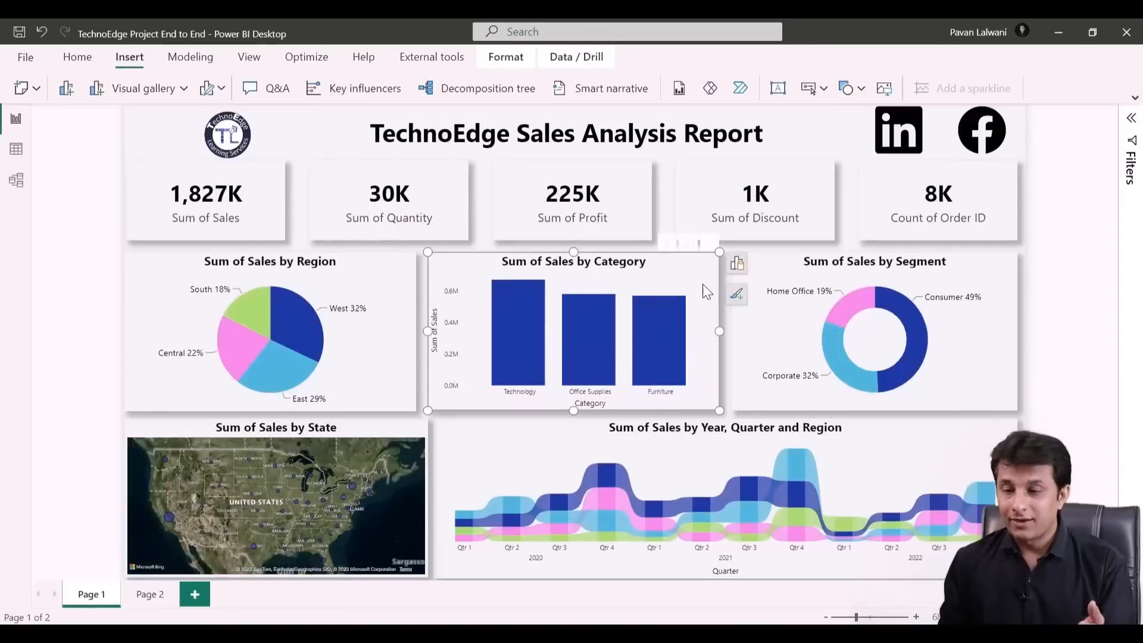
click(736, 293)
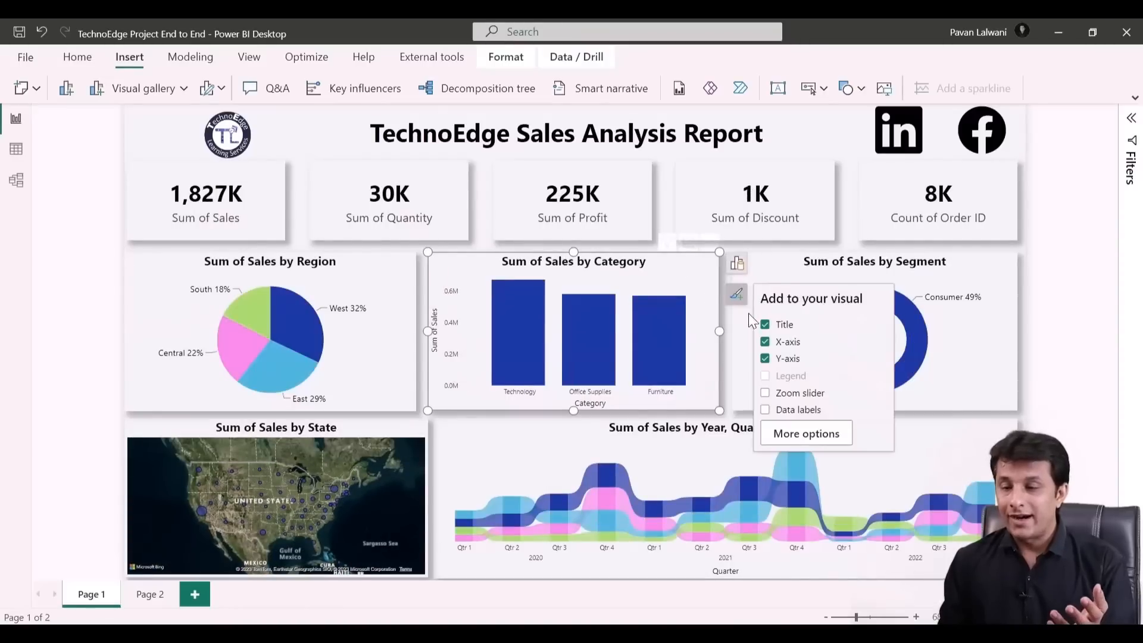
click(765, 410)
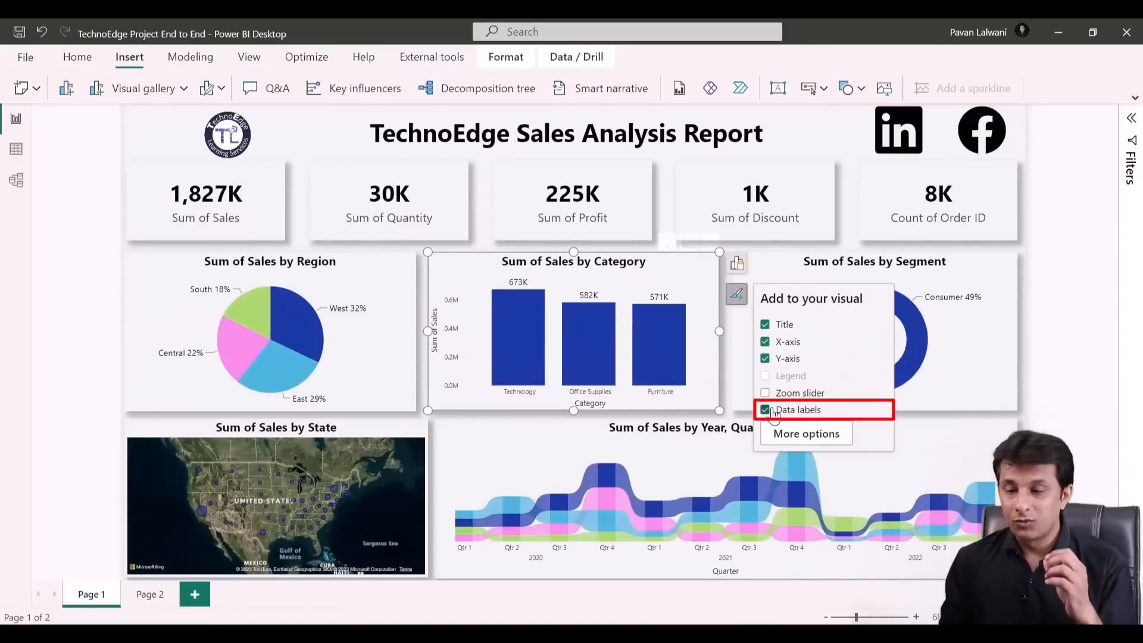
Cross-filter the report by the East region slice and examine its sales by category and its 2021 Qtr 4 peak in the quarterly ribbon chart
click(288, 375)
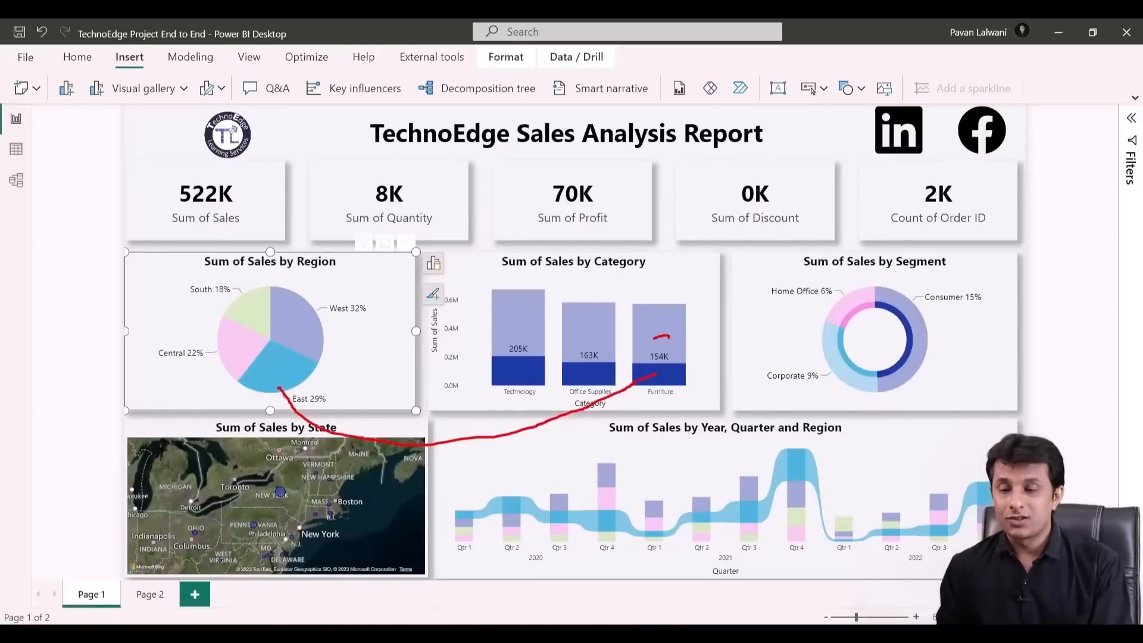
key(Escape)
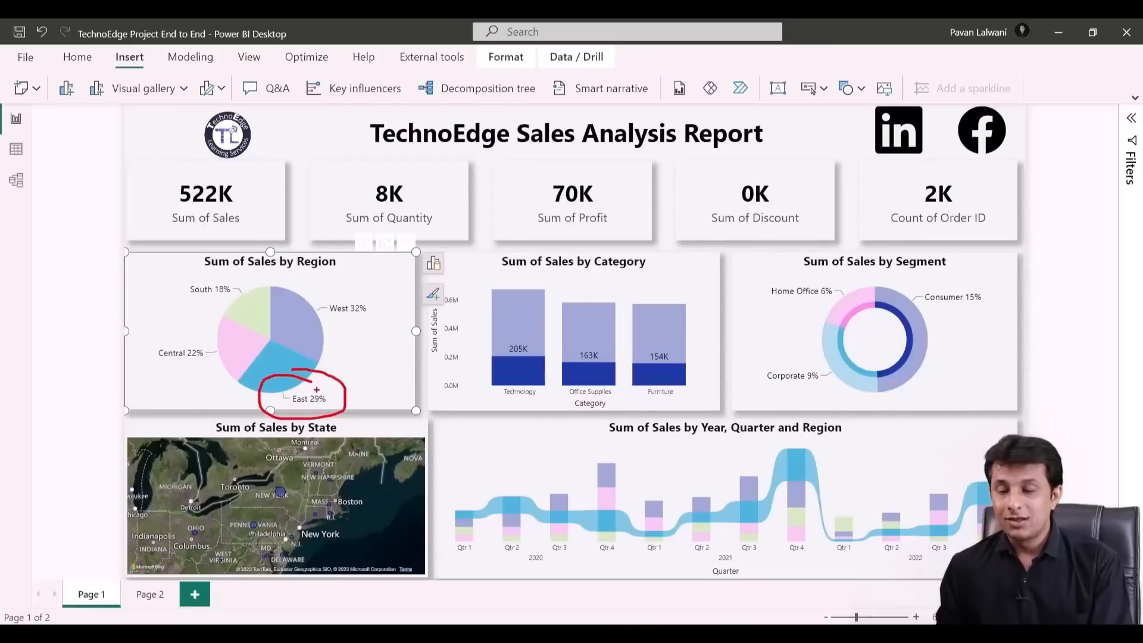
drag(316, 393, 547, 389)
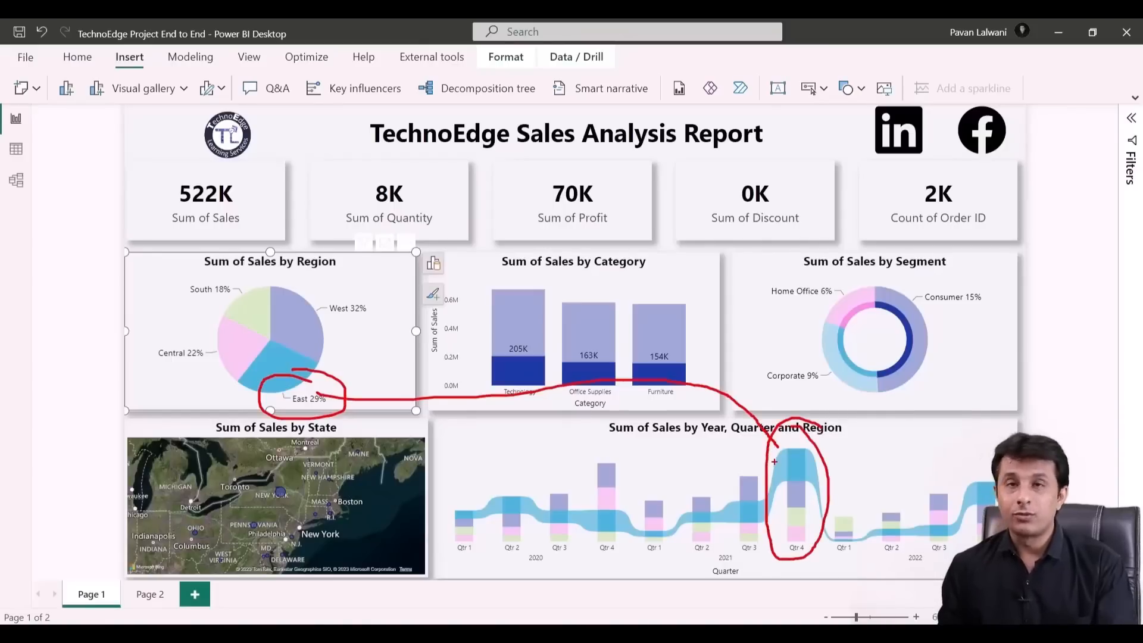
key(Escape)
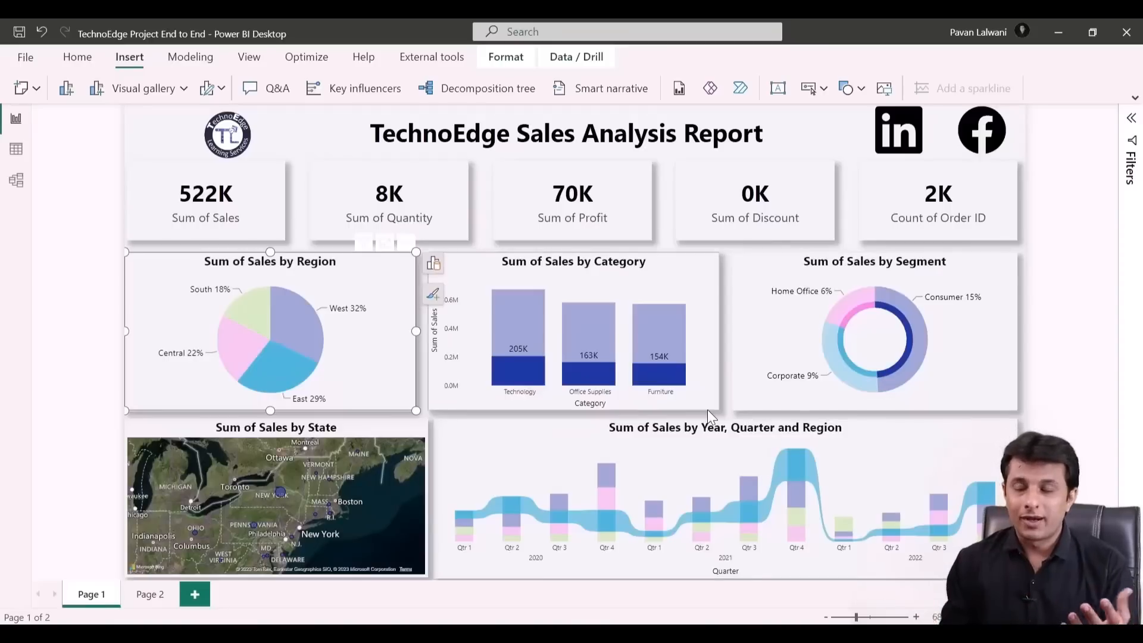
Switch to File Explorer and view the monthly CSV source files in the Monthly Sales Data folder of the TechnoEdge Sales End to End Project
mouse_move(562, 634)
click(625, 556)
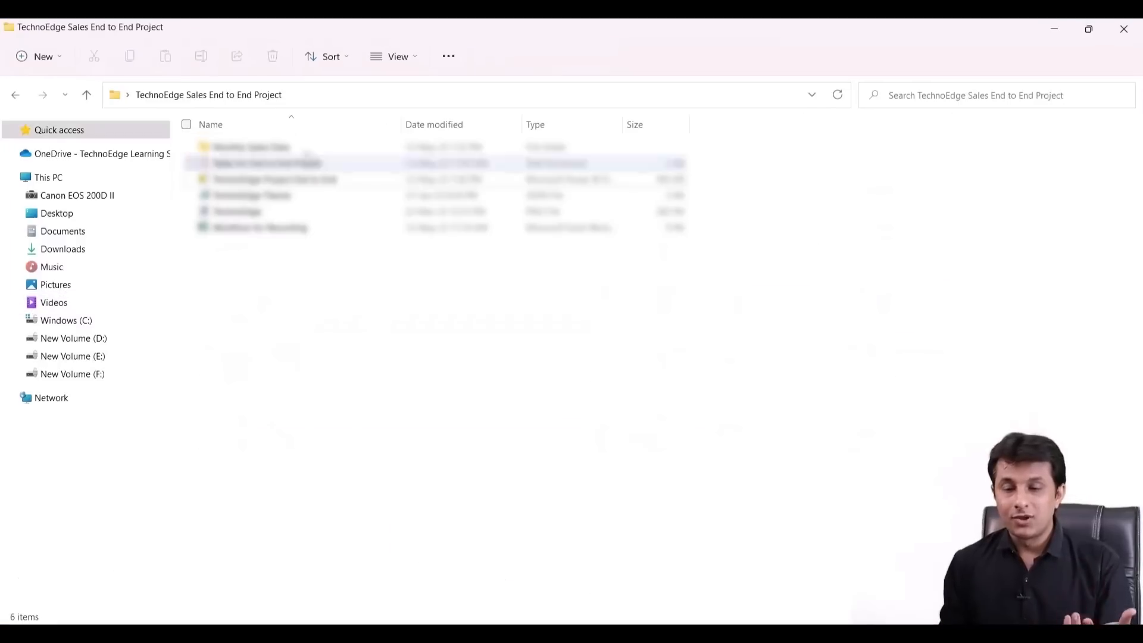
double_click(255, 146)
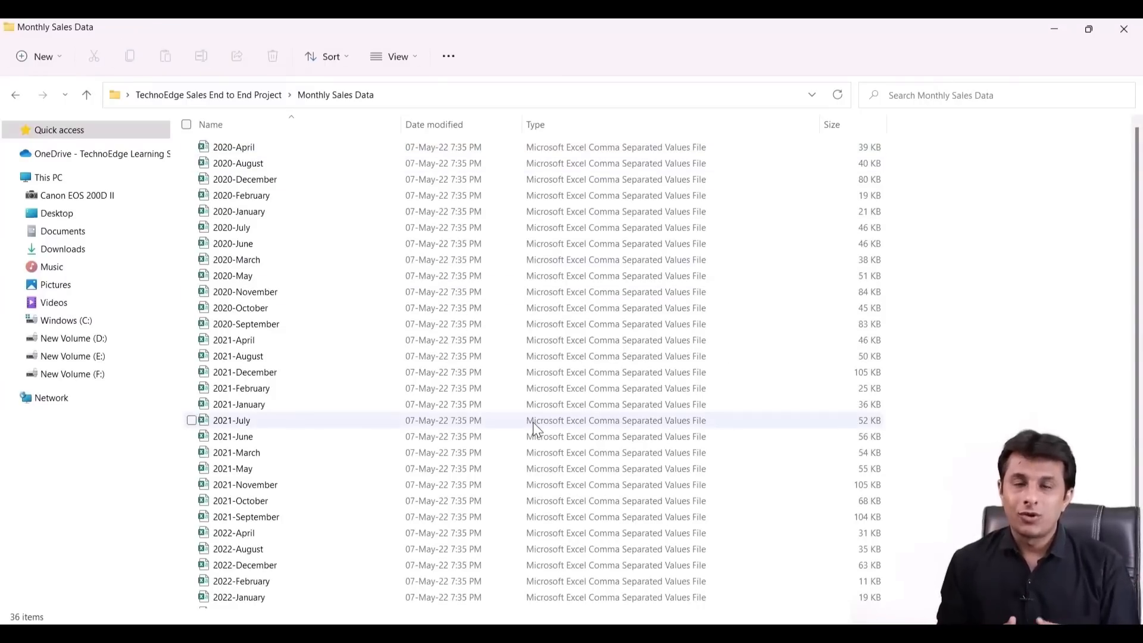
Return to the Power BI Desktop report and clear the East filter from the region pie chart
click(762, 633)
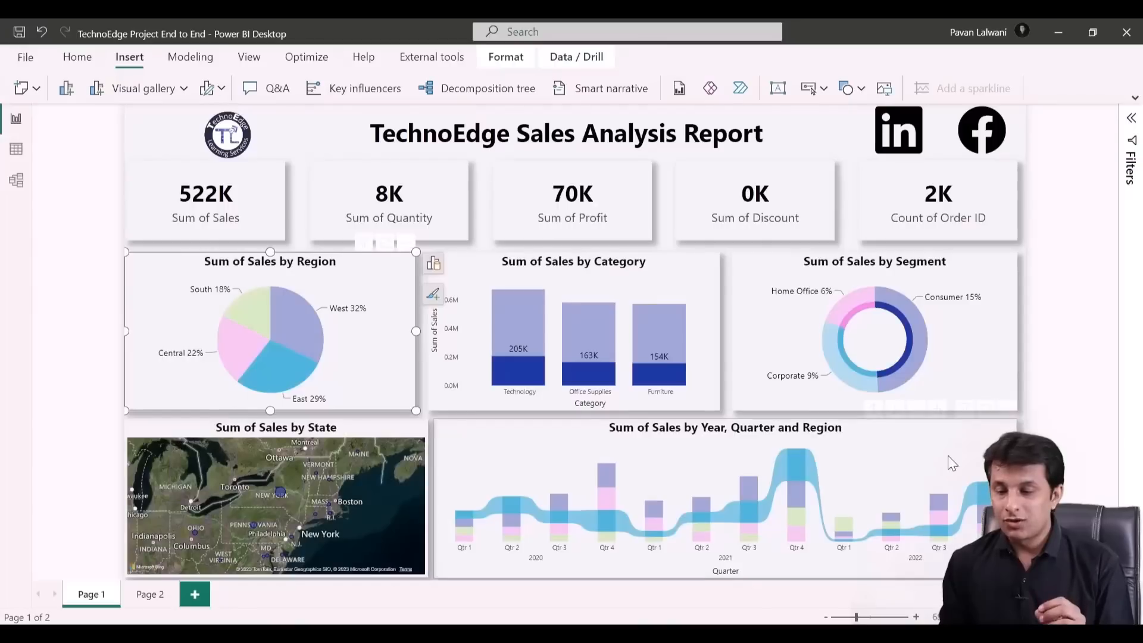
click(280, 370)
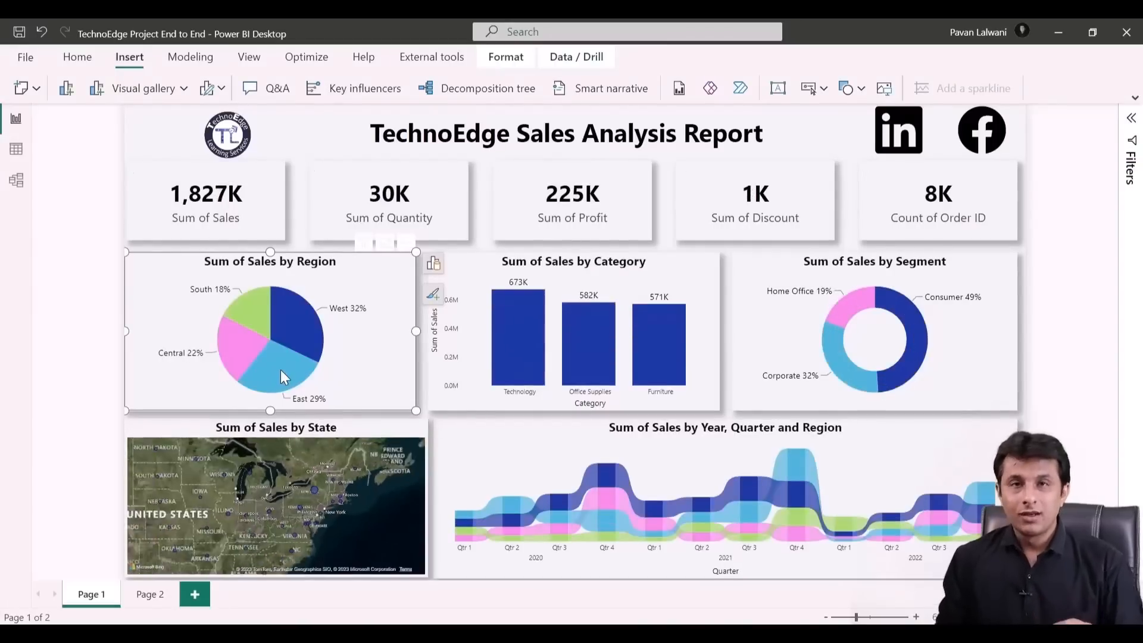